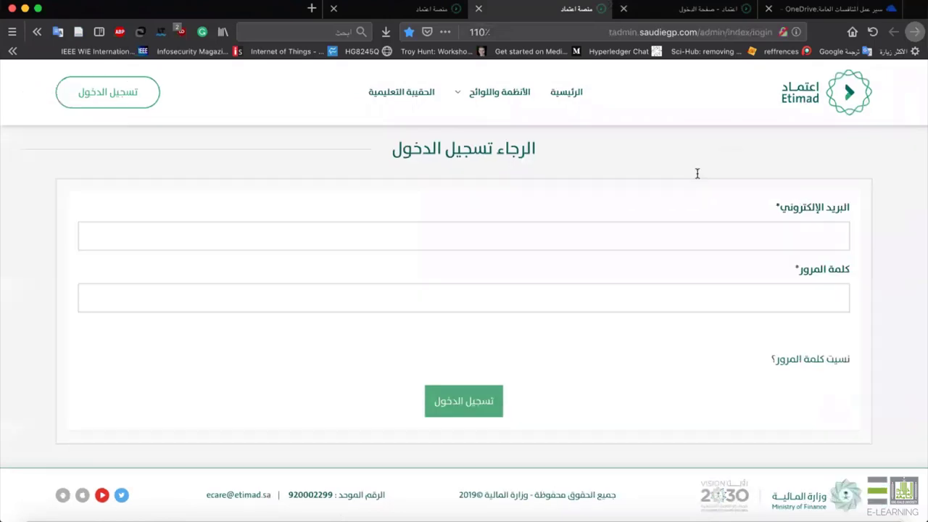
Sign in to Etimad with the saved administrator login, retrying after the data-submission error.
{"action": "left_click", "coordinate": [816, 9]}
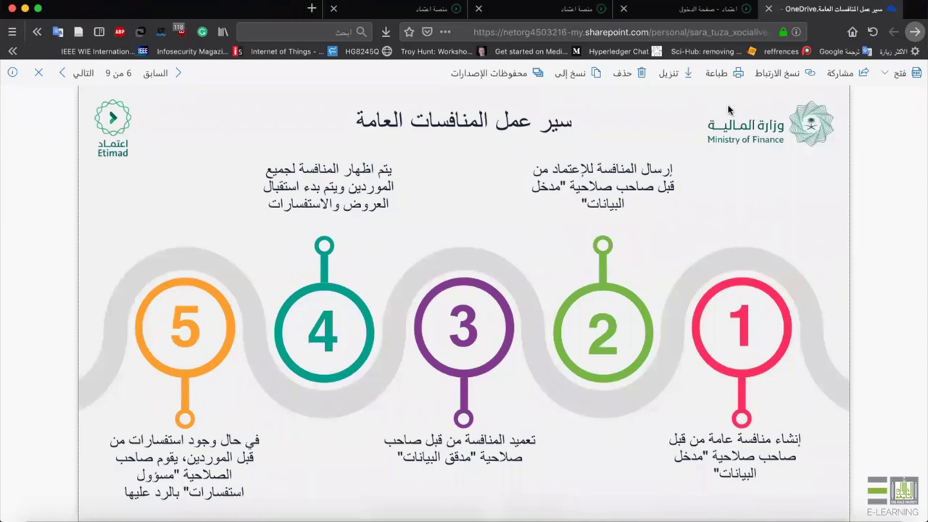
{"action": "left_click", "coordinate": [584, 9]}
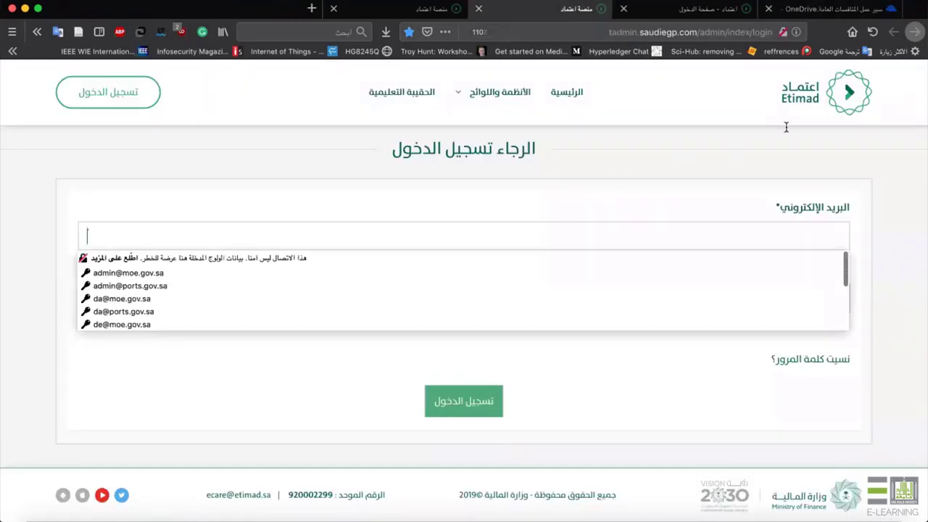
{"action": "type", "text": "de"}
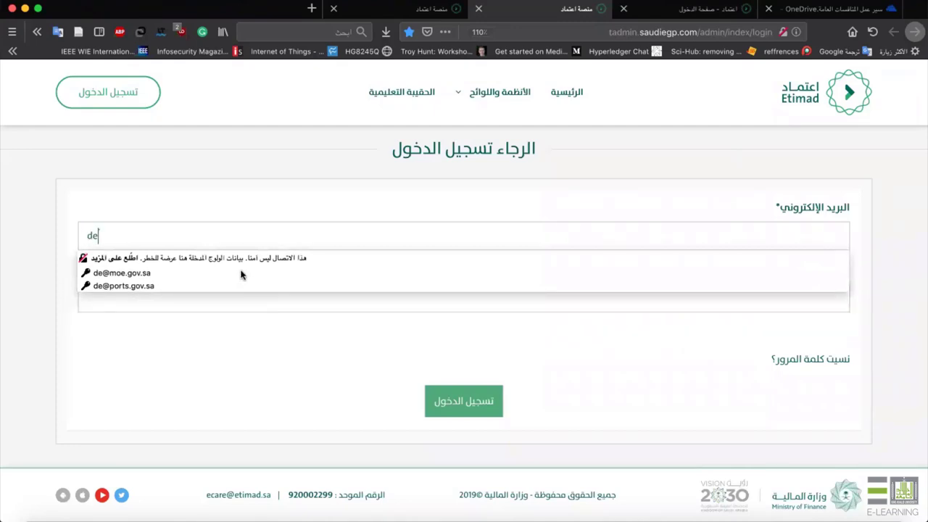
{"action": "left_click", "coordinate": [242, 273]}
{"action": "left_click", "coordinate": [472, 404]}
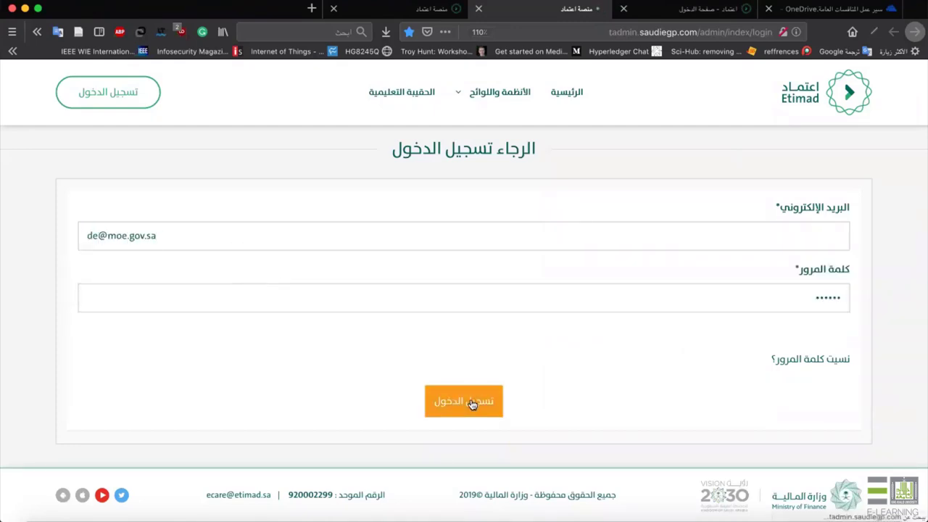
{"action": "left_click", "coordinate": [298, 245]}
{"action": "left_click", "coordinate": [215, 268]}
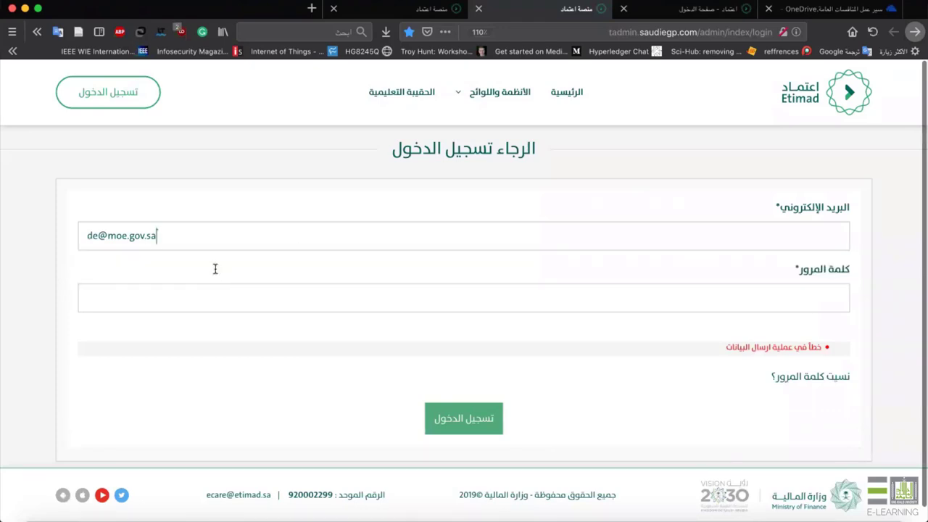
{"action": "left_click", "coordinate": [472, 416]}
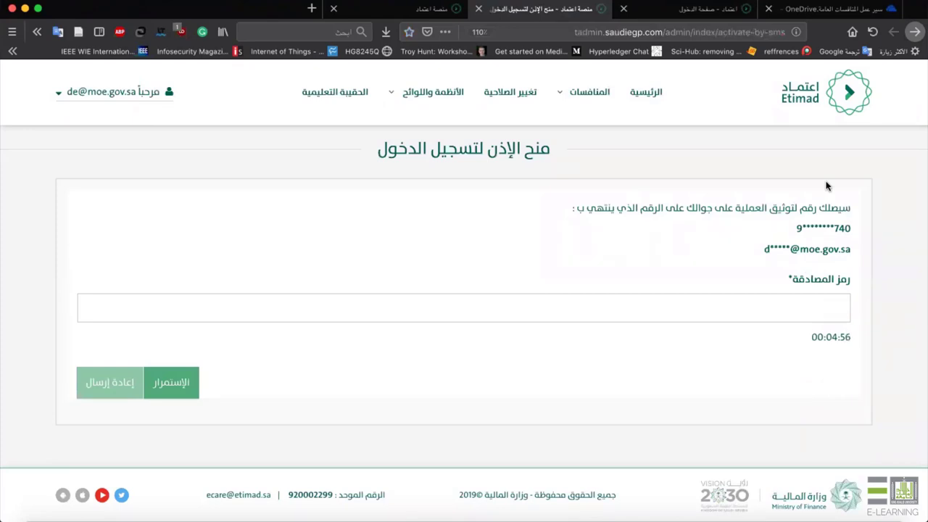
Enter the SMS verification code in رمز المصادقة and reach the لوحة التحكم dashboard.
{"action": "left_click", "coordinate": [623, 303]}
{"action": "type", "text": "787"}
{"action": "key", "text": "Return"}
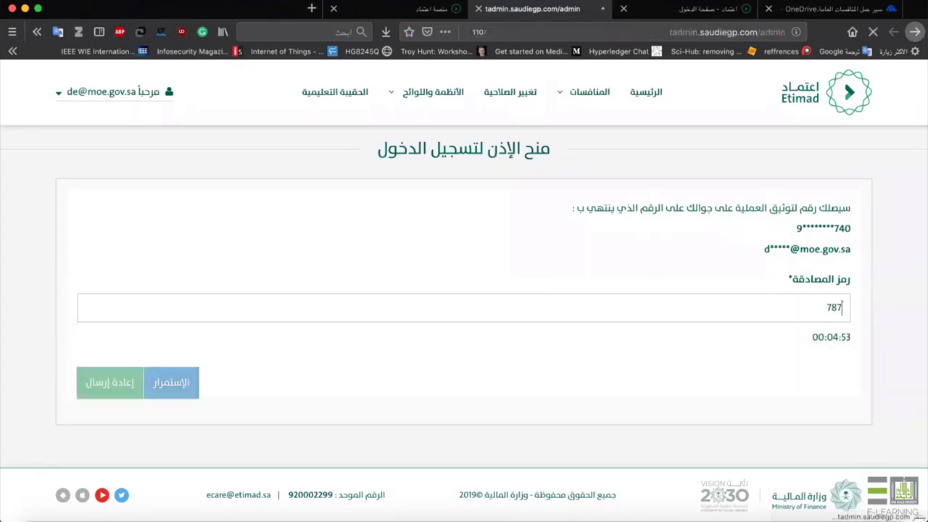
{"action": "scroll", "coordinate": [698, 234], "scroll_direction": "down", "scroll_amount": 1}
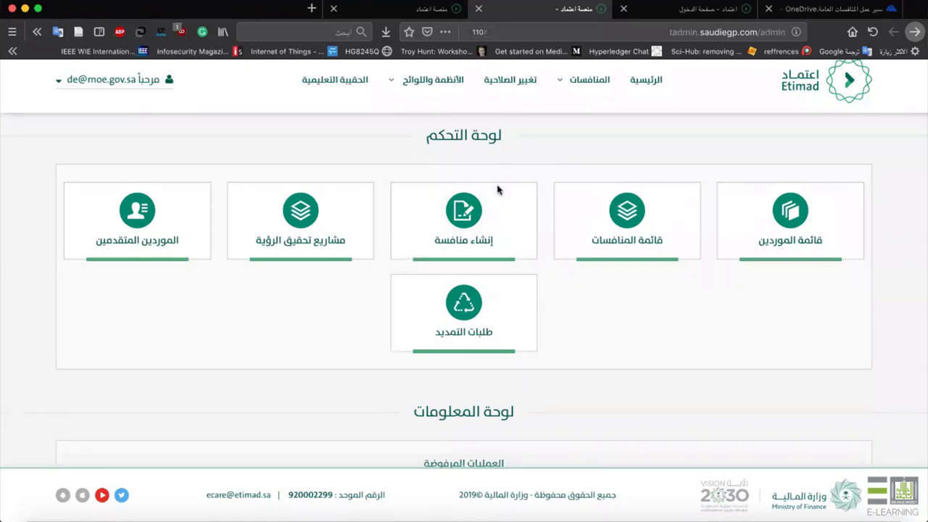
{"action": "left_click_drag", "start_coordinate": [437, 133], "coordinate": [513, 137]}
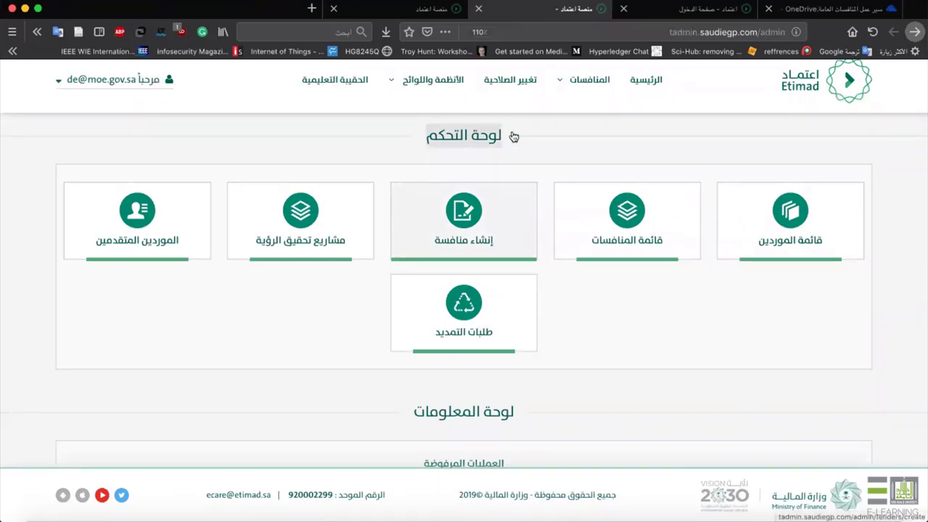
Start a new tender from إنشاء منافسة with the tender type set to منافسة عامة.
{"action": "left_click", "coordinate": [490, 234]}
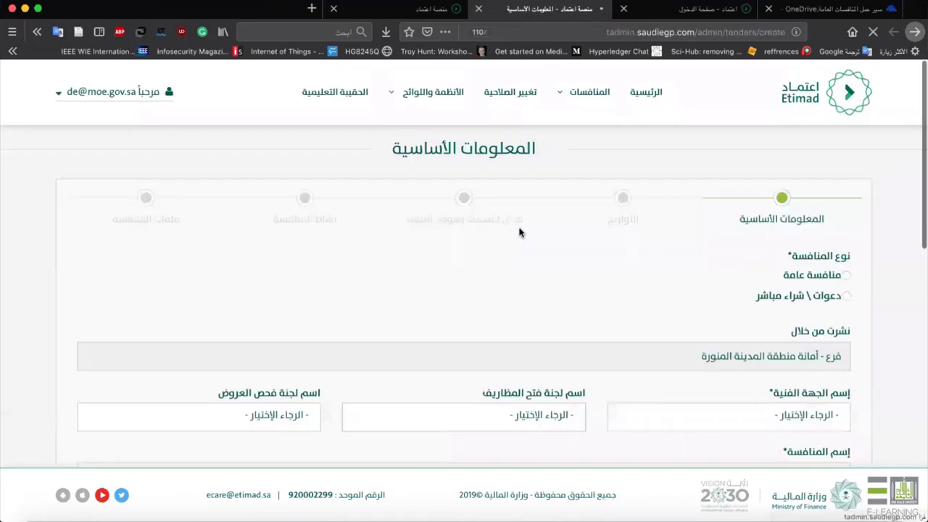
{"action": "scroll", "coordinate": [579, 239], "scroll_direction": "down", "scroll_amount": 3}
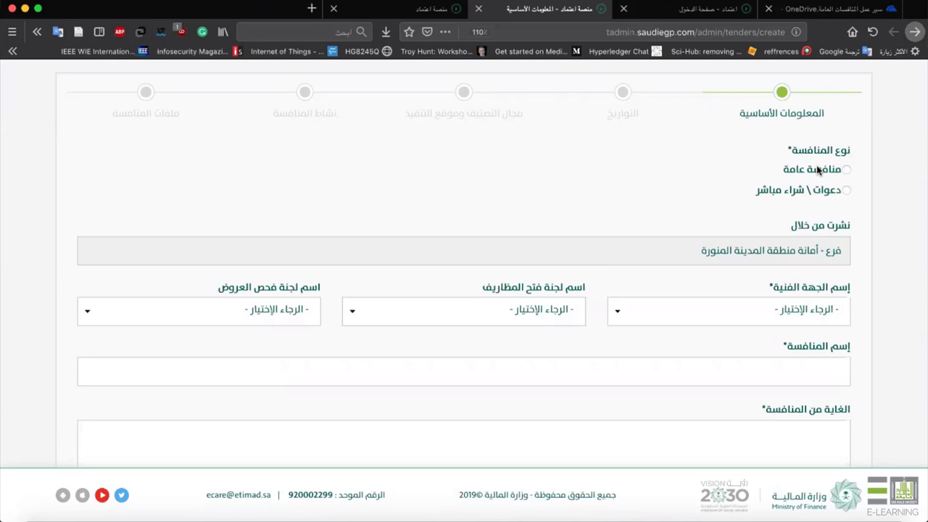
{"action": "left_click", "coordinate": [818, 170]}
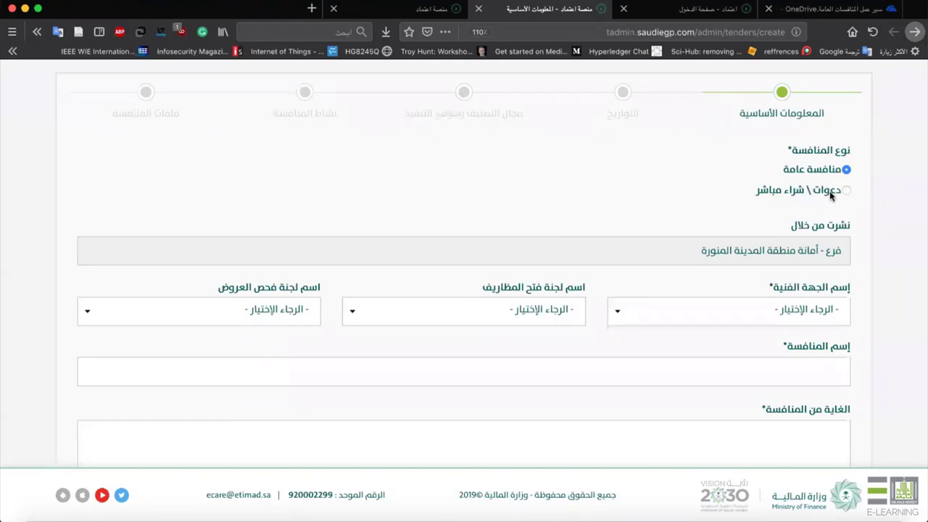
{"action": "left_click", "coordinate": [829, 191]}
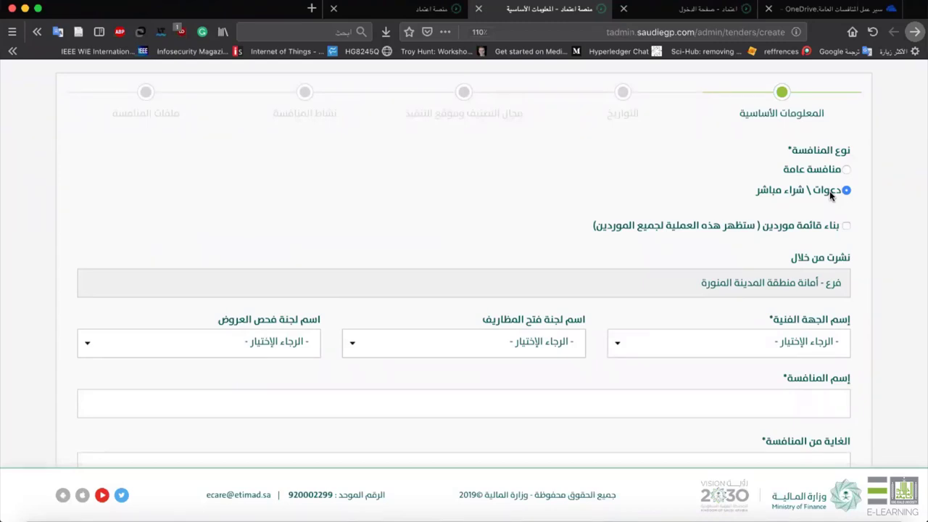
{"action": "left_click", "coordinate": [812, 170]}
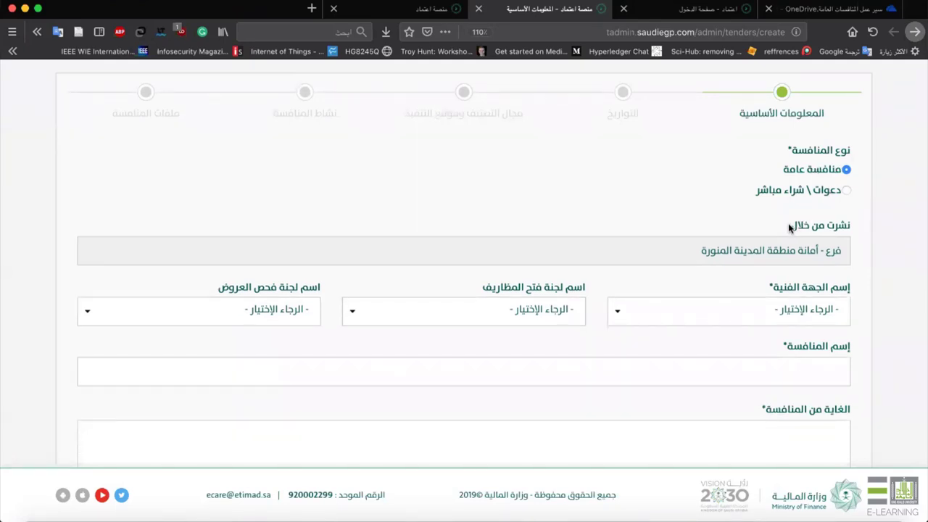
{"action": "scroll", "coordinate": [790, 226], "scroll_direction": "down", "scroll_amount": 3}
{"action": "scroll", "coordinate": [810, 170], "scroll_direction": "down", "scroll_amount": 1}
{"action": "left_click", "coordinate": [801, 164]}
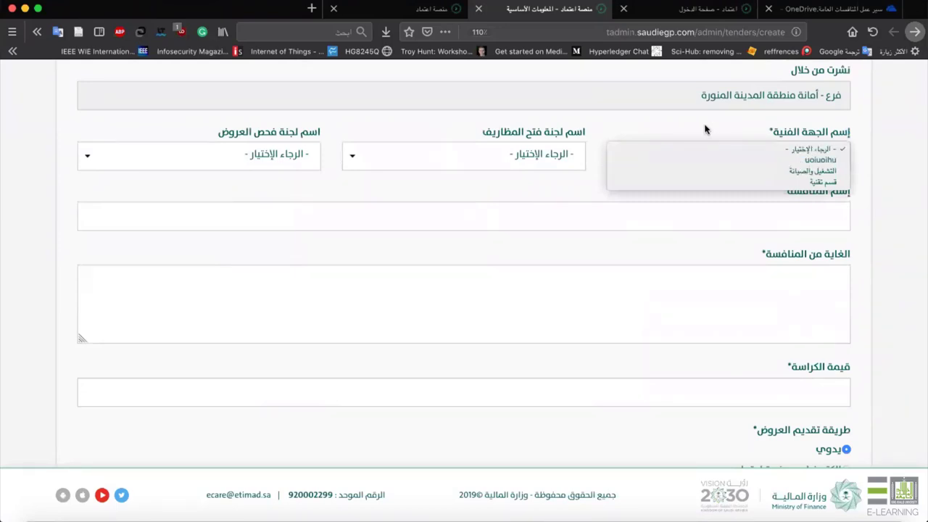
Choose قسم تقنية, the public-tender envelope-opening committee, and لجنة فحص العروض.
{"action": "left_click", "coordinate": [764, 122]}
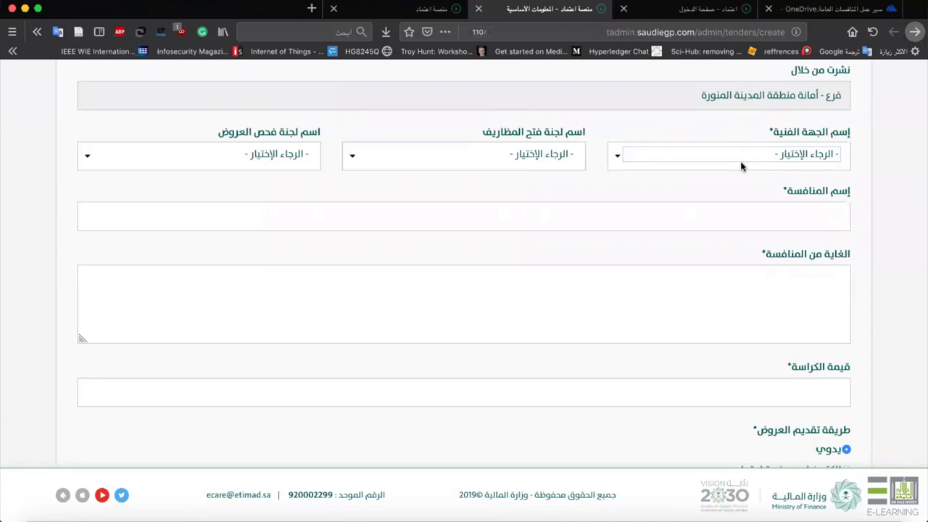
{"action": "left_click", "coordinate": [743, 166]}
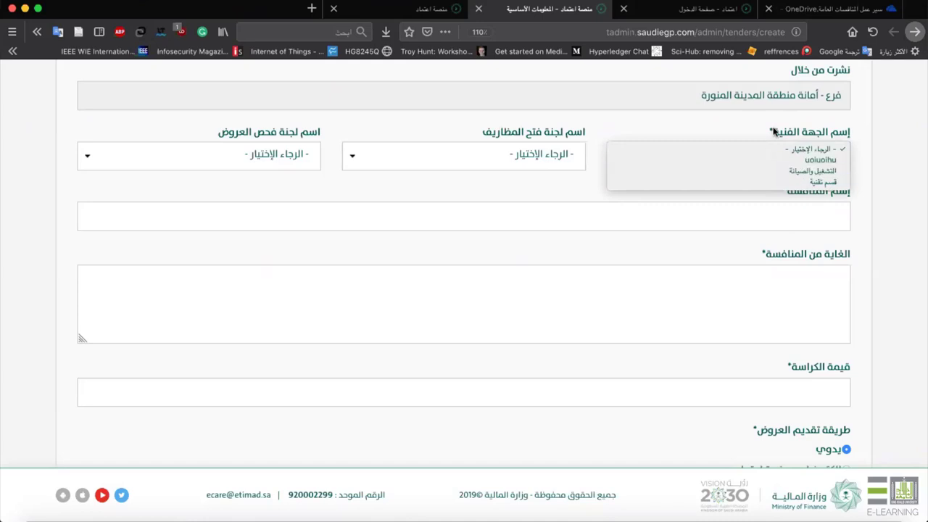
{"action": "left_click", "coordinate": [805, 180]}
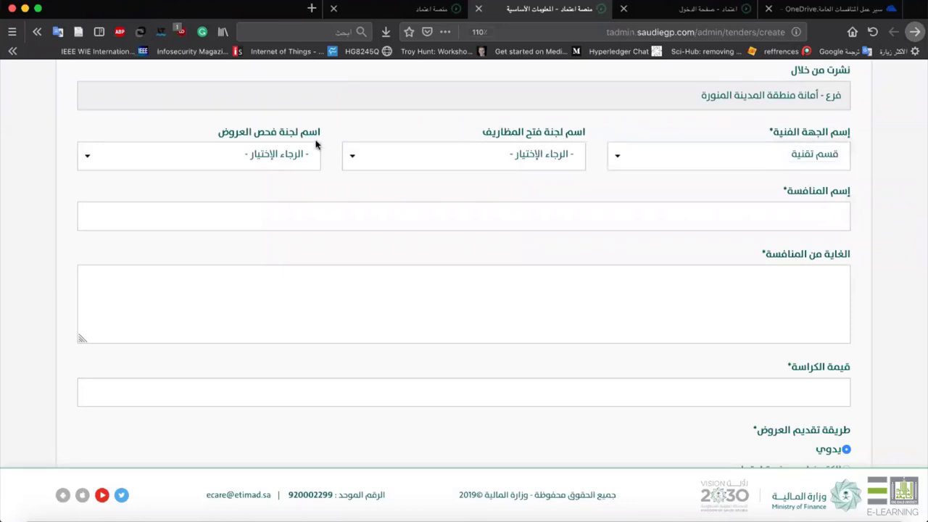
{"action": "left_click", "coordinate": [463, 148]}
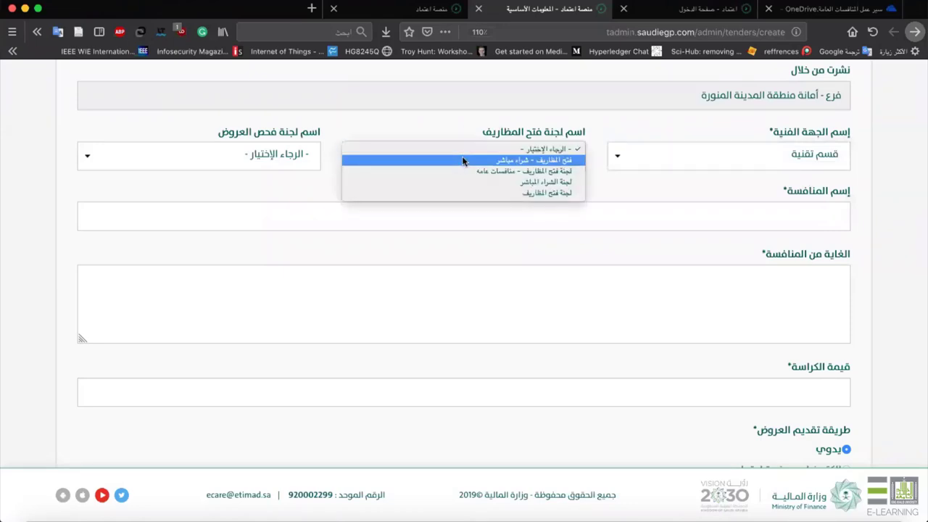
{"action": "left_click", "coordinate": [464, 170]}
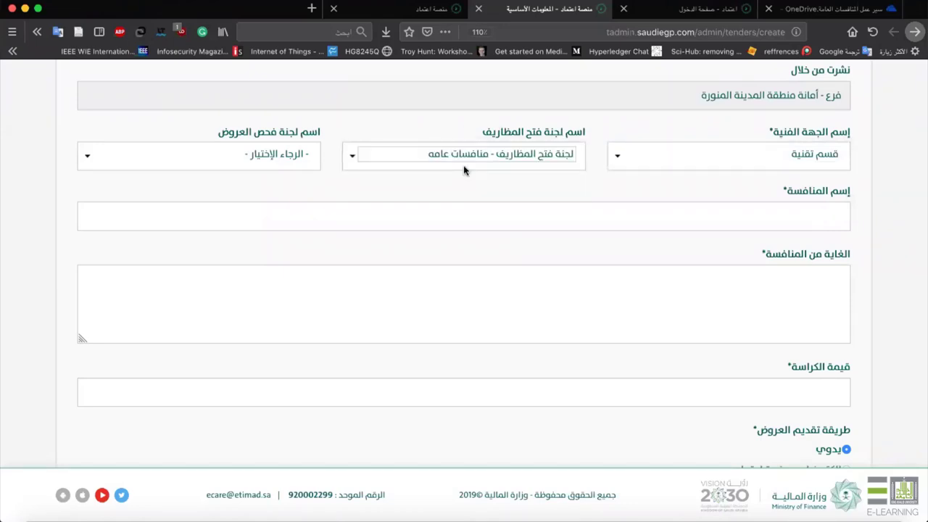
{"action": "left_click", "coordinate": [276, 149]}
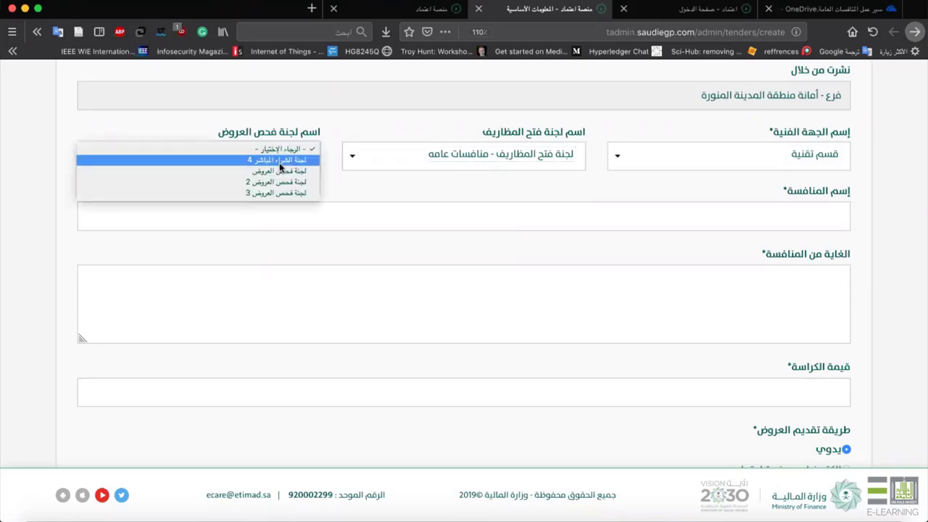
{"action": "left_click", "coordinate": [279, 171]}
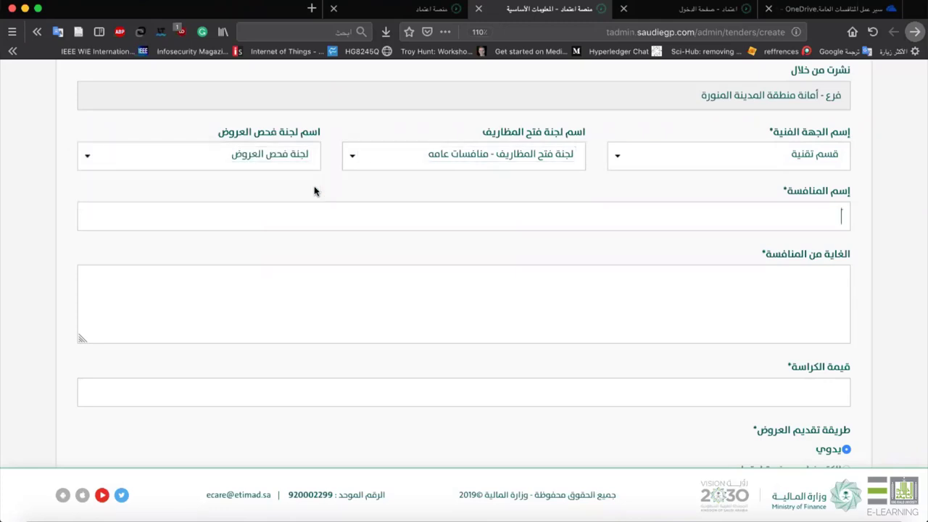
{"action": "left_click", "coordinate": [530, 222]}
Name the tender 'توريد اجهزه جامعه الملك خالد' and paste the same text as its purpose.
{"action": "type", "text": "توريد اجهزه"}
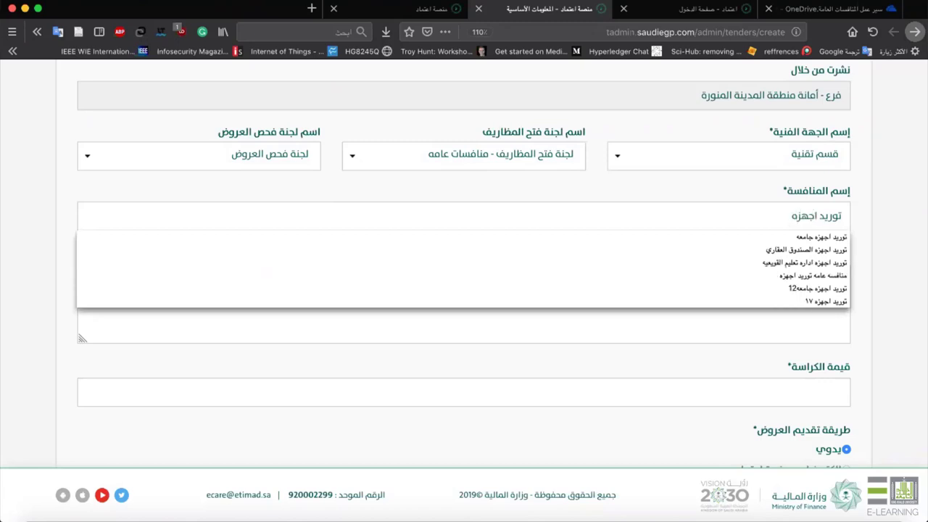
{"action": "type", "text": " جام"}
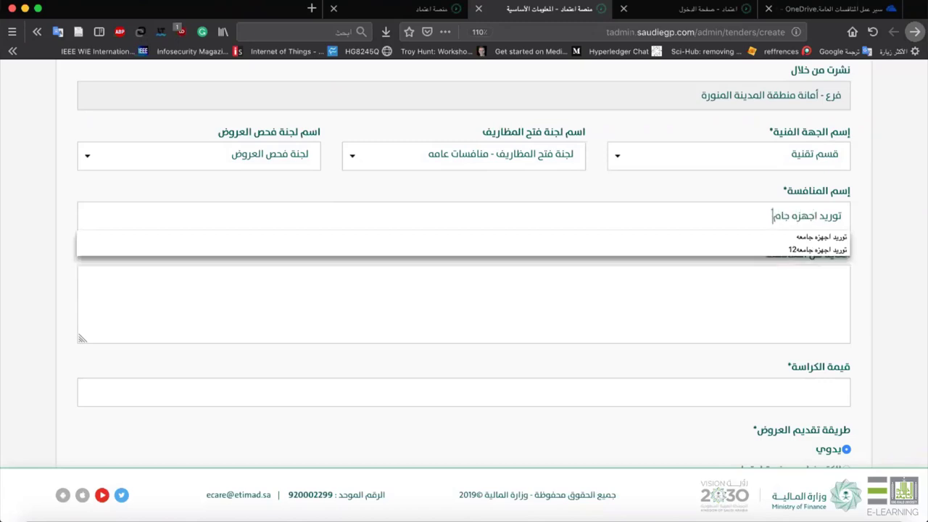
{"action": "type", "text": "عه الملك خالد"}
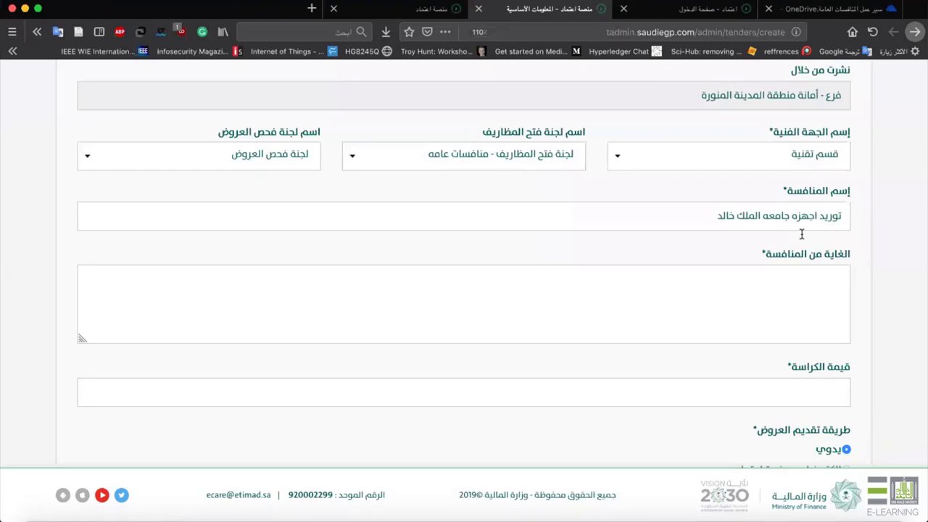
{"action": "left_click", "coordinate": [758, 262]}
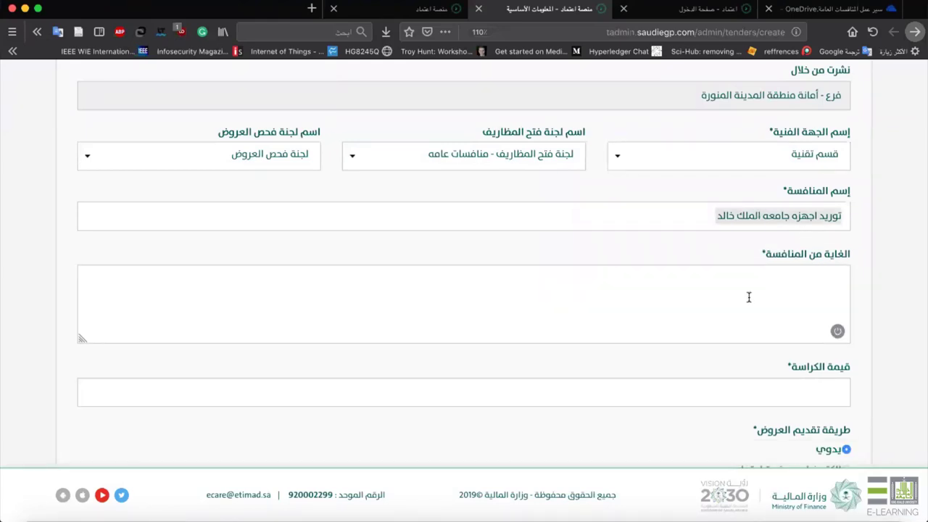
{"action": "type", "text": "توريد اجهزه جامعه الملك خالد"}
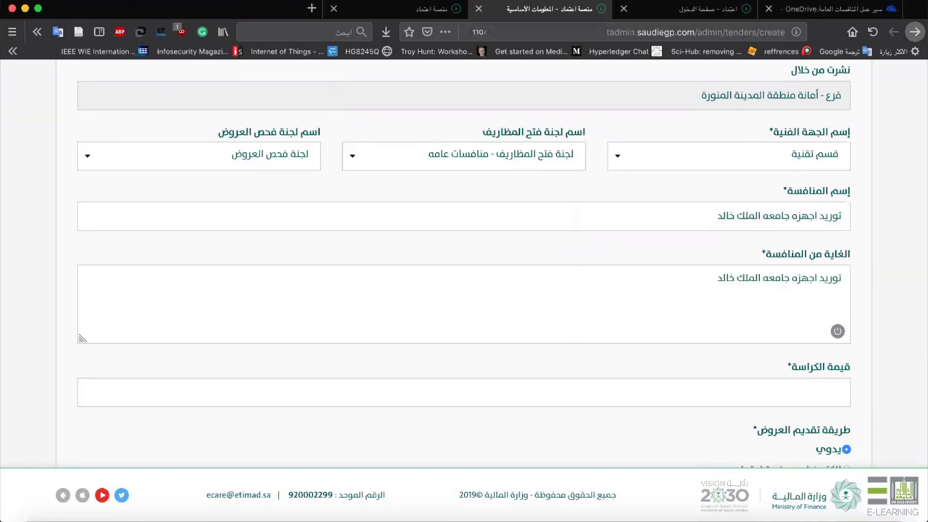
{"action": "type", "text": "توريد اجهزه جامعه الملك خالد"}
{"action": "type", "text": "توريد اجهزه جامعه الملك خالد"}
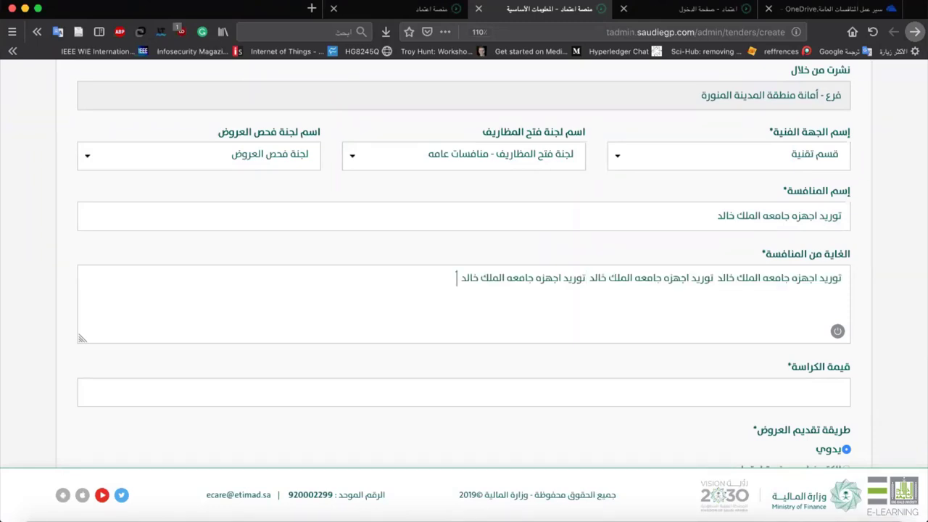
{"action": "type", "text": "توريد اجهزه جامعه الملك خالد"}
Set the booklet price (قيمة الكراسة) to 0.
{"action": "scroll", "coordinate": [740, 350], "scroll_direction": "down", "scroll_amount": 3}
{"action": "left_click", "coordinate": [751, 269]}
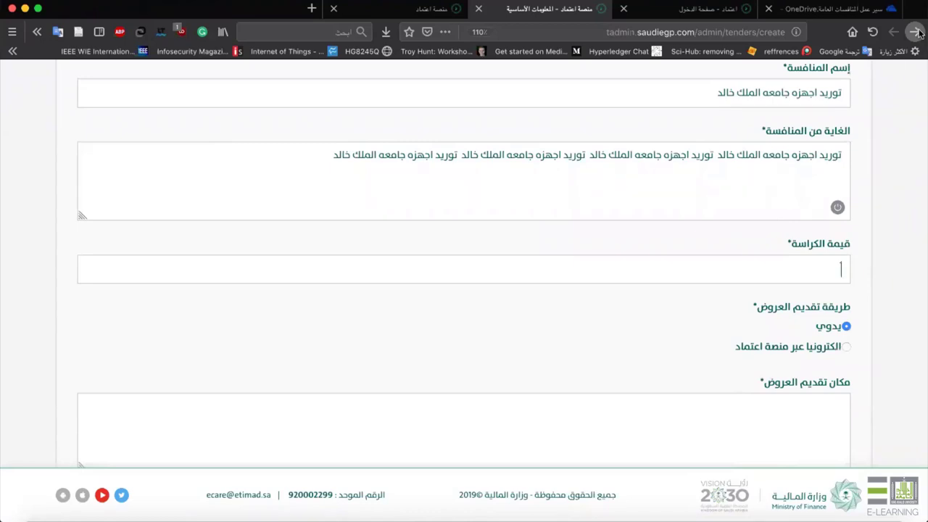
{"action": "type", "text": "00"}
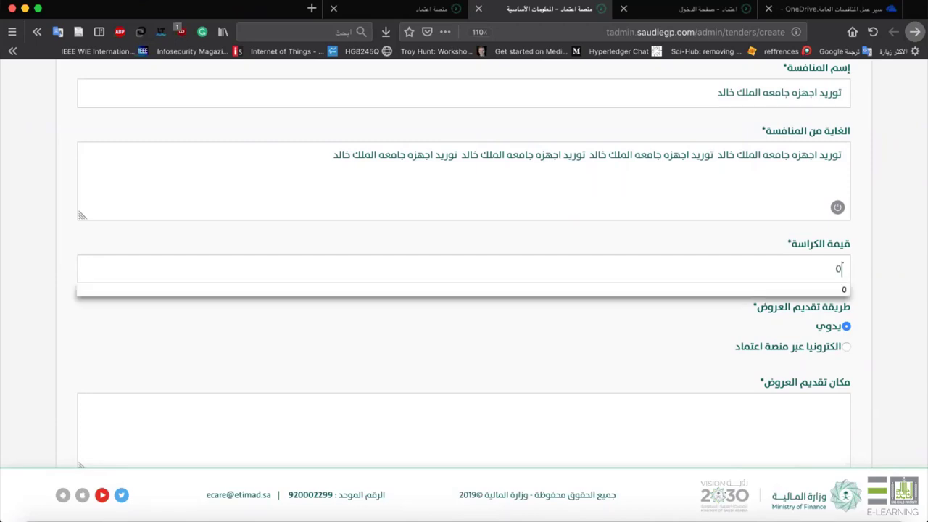
{"action": "key", "text": "Escape"}
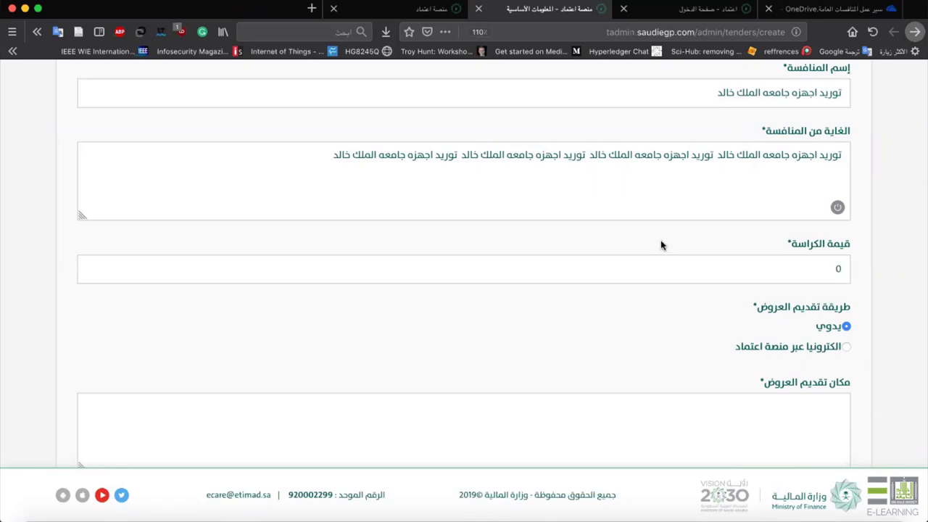
Choose electronic offer submission via the Etimad platform (الكترونيا عبر منصة اعتماد).
{"action": "scroll", "coordinate": [661, 245], "scroll_direction": "down", "scroll_amount": 2}
{"action": "scroll", "coordinate": [648, 258], "scroll_direction": "down", "scroll_amount": 4}
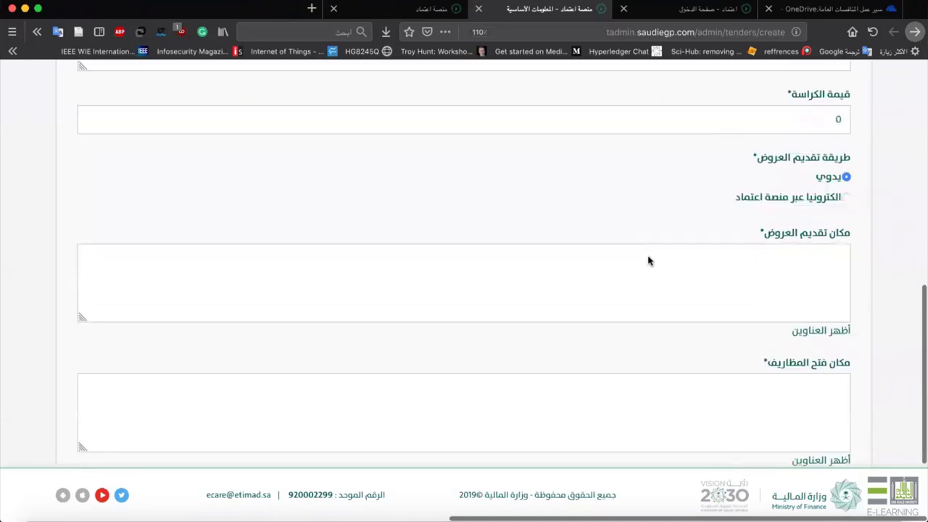
{"action": "scroll", "coordinate": [654, 174], "scroll_direction": "up", "scroll_amount": 1}
{"action": "scroll", "coordinate": [655, 171], "scroll_direction": "up", "scroll_amount": 1}
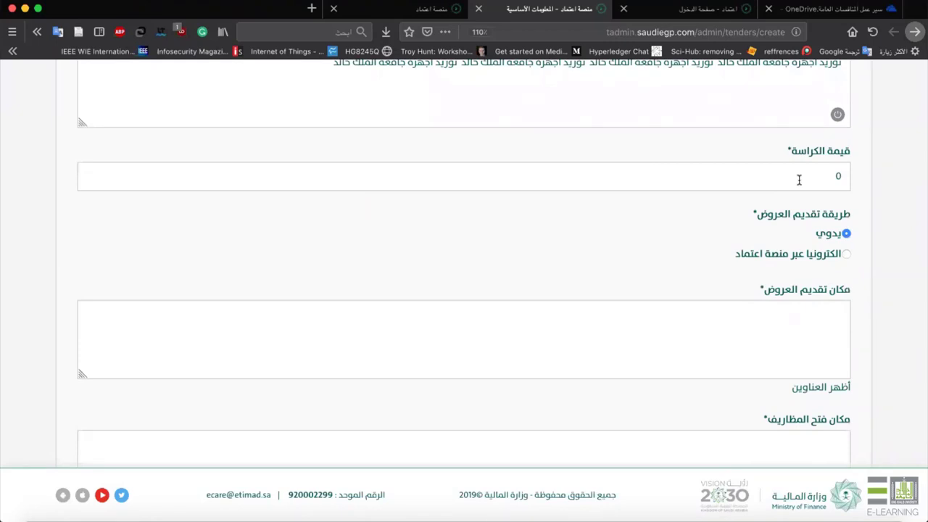
{"action": "scroll", "coordinate": [808, 180], "scroll_direction": "down", "scroll_amount": 2}
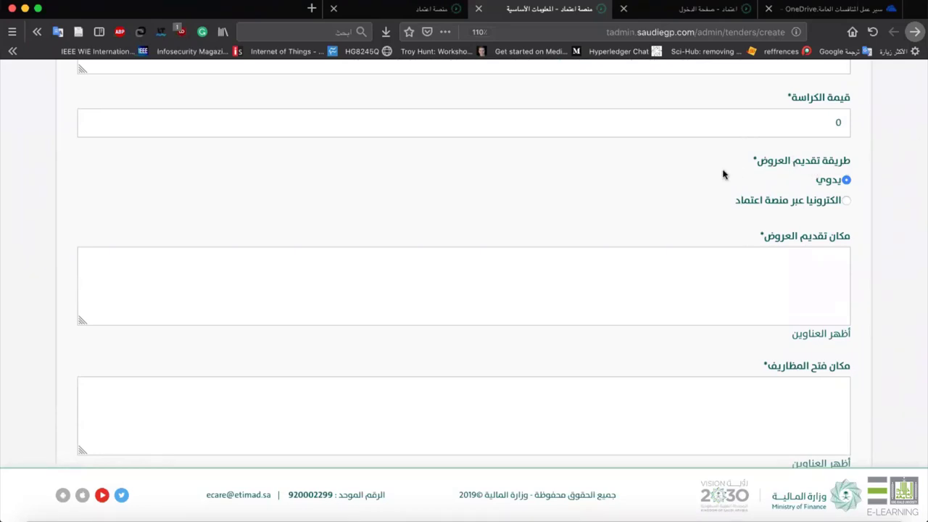
{"action": "left_click", "coordinate": [814, 203]}
Insert the main saved address as the envelope-opening place.
{"action": "scroll", "coordinate": [669, 250], "scroll_direction": "down", "scroll_amount": 3}
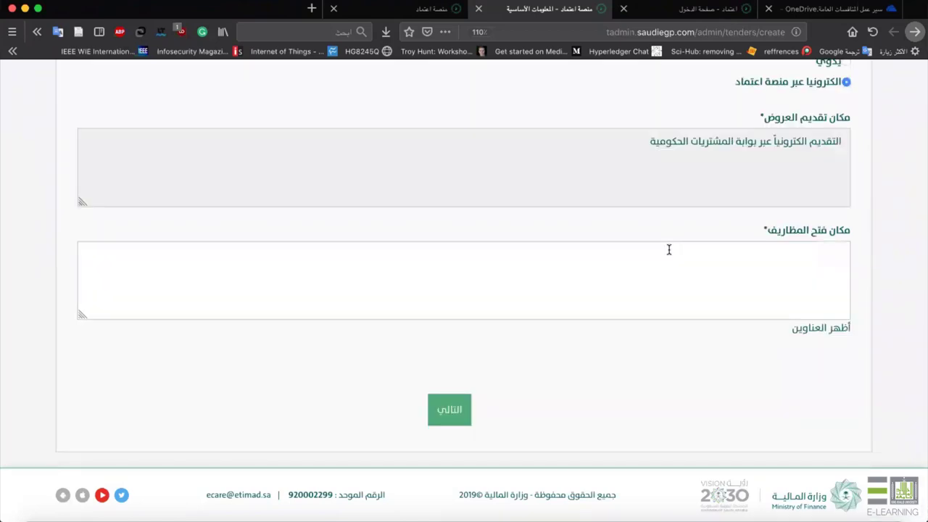
{"action": "scroll", "coordinate": [724, 282], "scroll_direction": "down", "scroll_amount": 1}
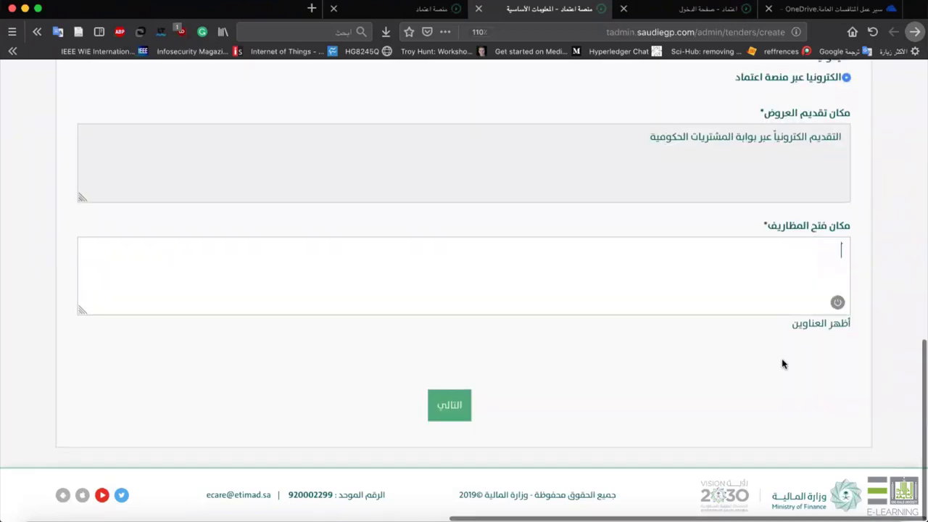
{"action": "left_click", "coordinate": [814, 323]}
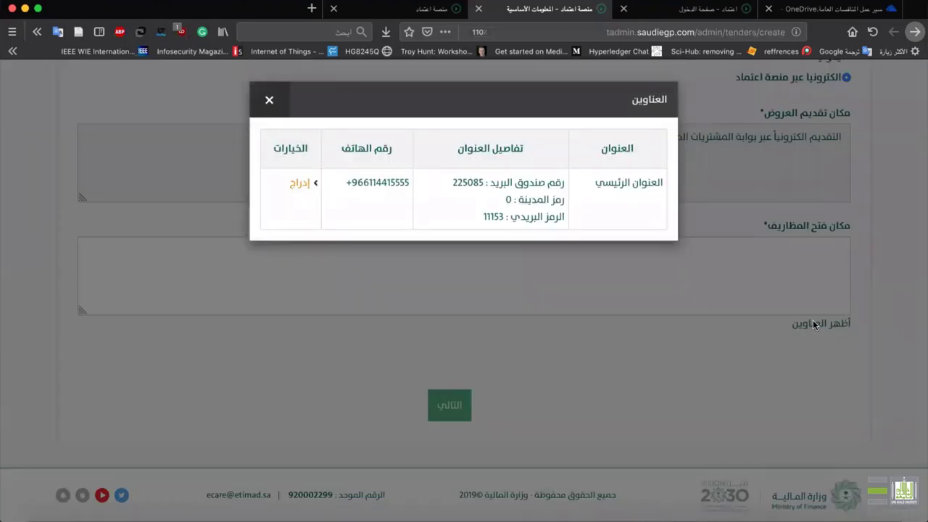
{"action": "left_click", "coordinate": [298, 183]}
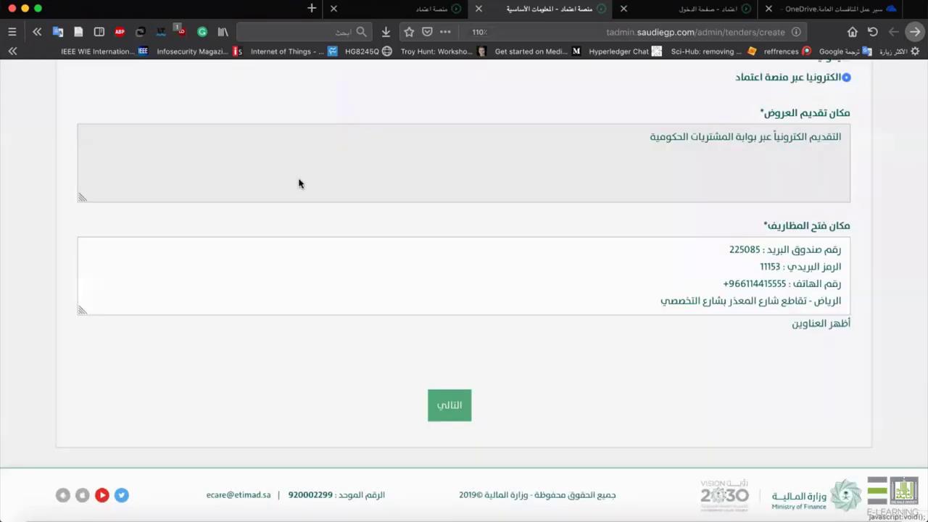
{"action": "left_click", "coordinate": [815, 323]}
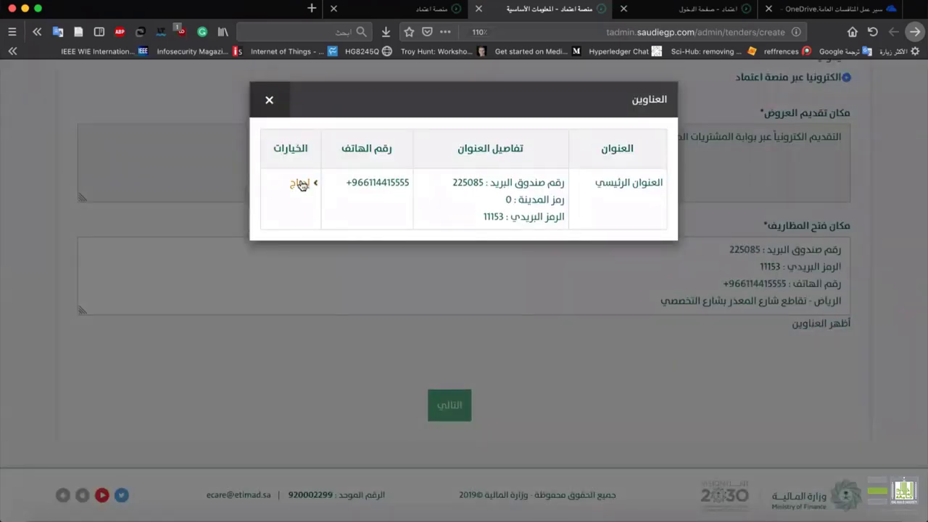
{"action": "left_click", "coordinate": [615, 271]}
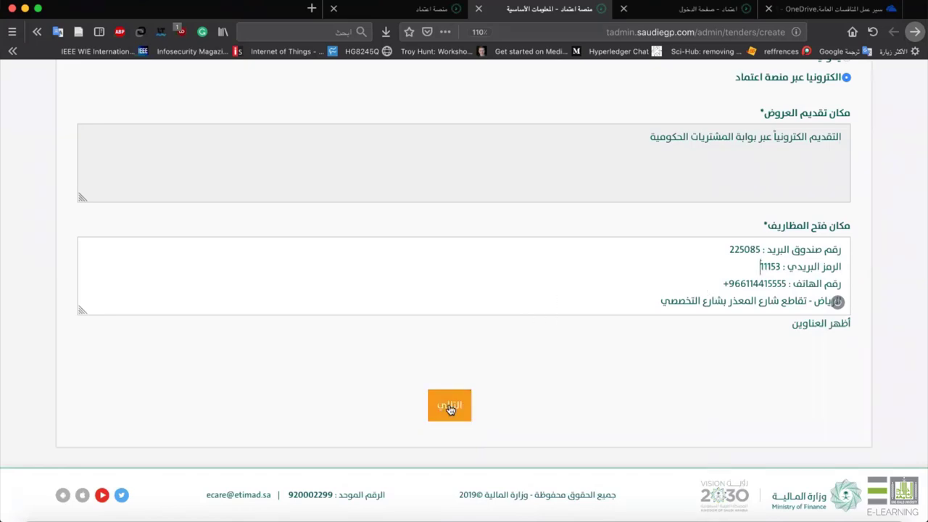
Proceed from the basic information step to the tender dates step.
{"action": "scroll", "coordinate": [500, 246], "scroll_direction": "up", "scroll_amount": 10}
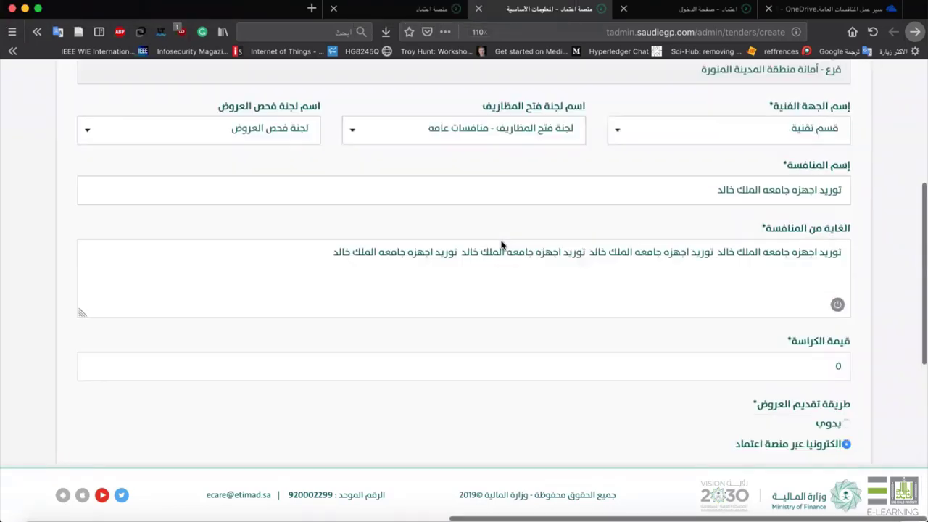
{"action": "scroll", "coordinate": [501, 245], "scroll_direction": "up", "scroll_amount": 2}
{"action": "scroll", "coordinate": [500, 243], "scroll_direction": "down", "scroll_amount": 10}
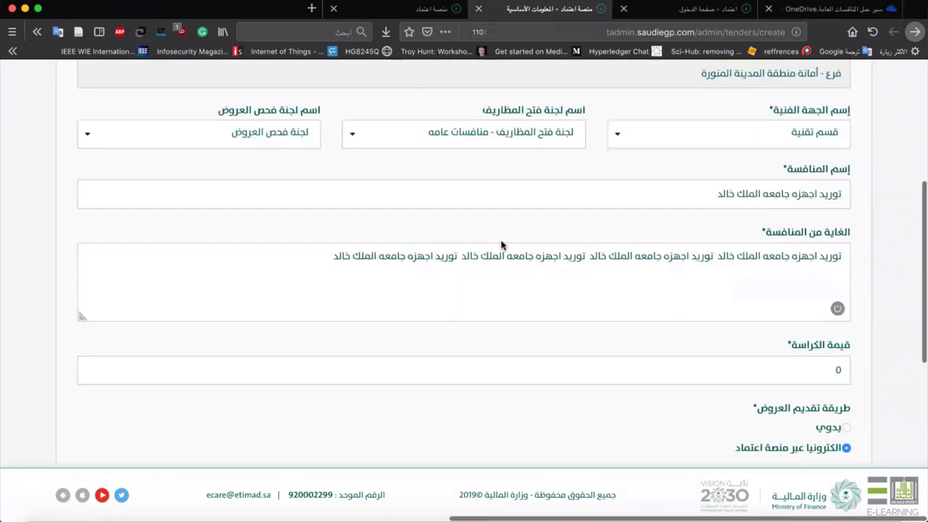
{"action": "scroll", "coordinate": [501, 243], "scroll_direction": "down", "scroll_amount": 3}
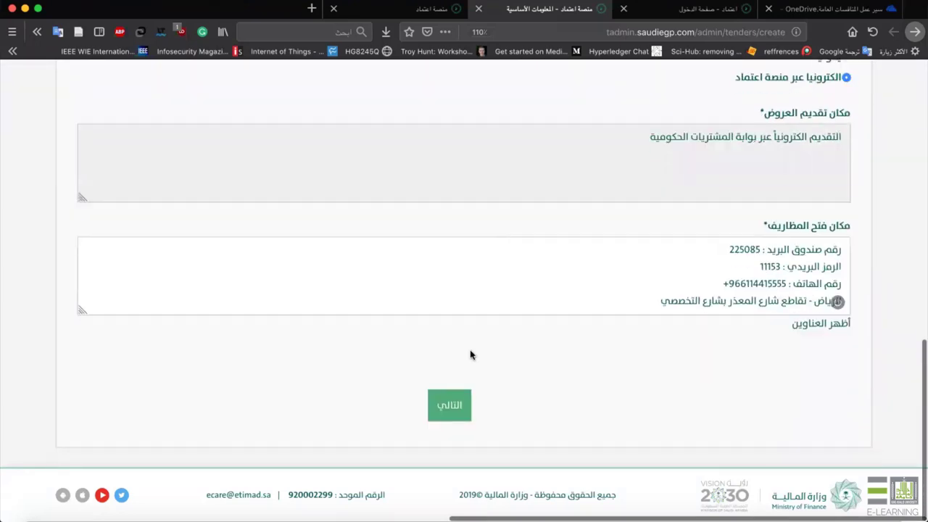
{"action": "left_click", "coordinate": [450, 393]}
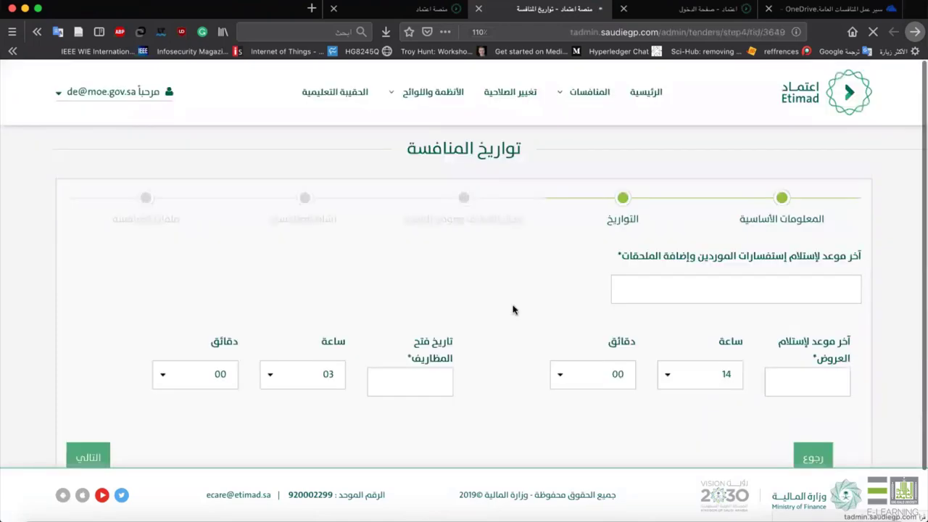
Pick 1440/05/18 as the inquiries deadline and 1440/05/21 as the offers deadline.
{"action": "scroll", "coordinate": [513, 310], "scroll_direction": "down", "scroll_amount": 1}
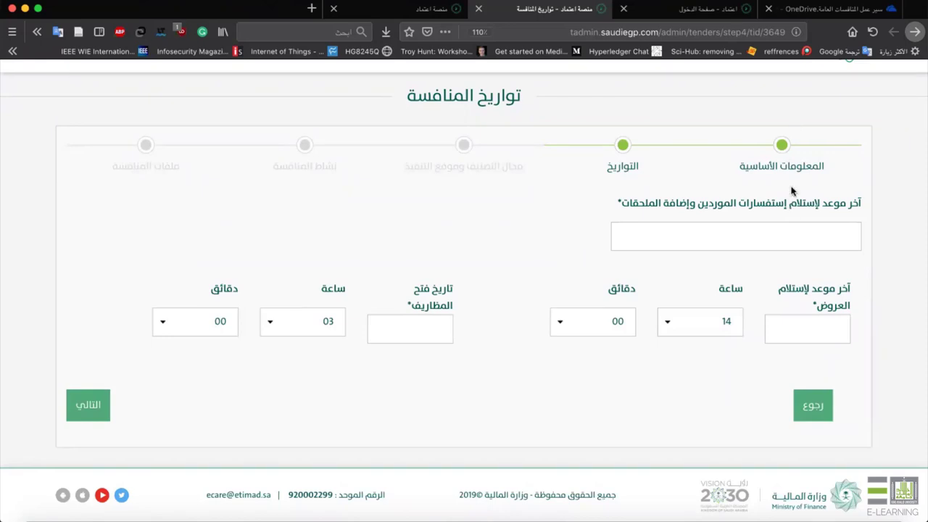
{"action": "left_click", "coordinate": [752, 233]}
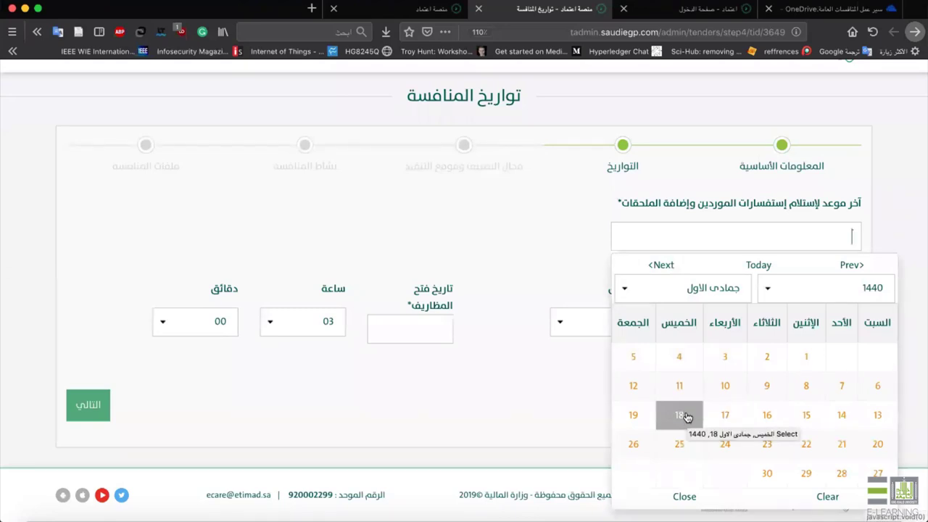
{"action": "left_click", "coordinate": [686, 417]}
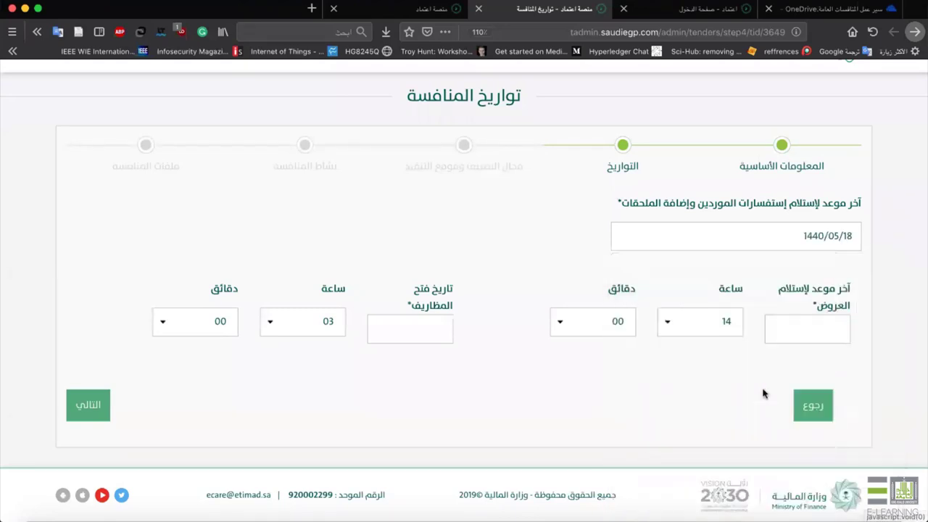
{"action": "left_click", "coordinate": [838, 330]}
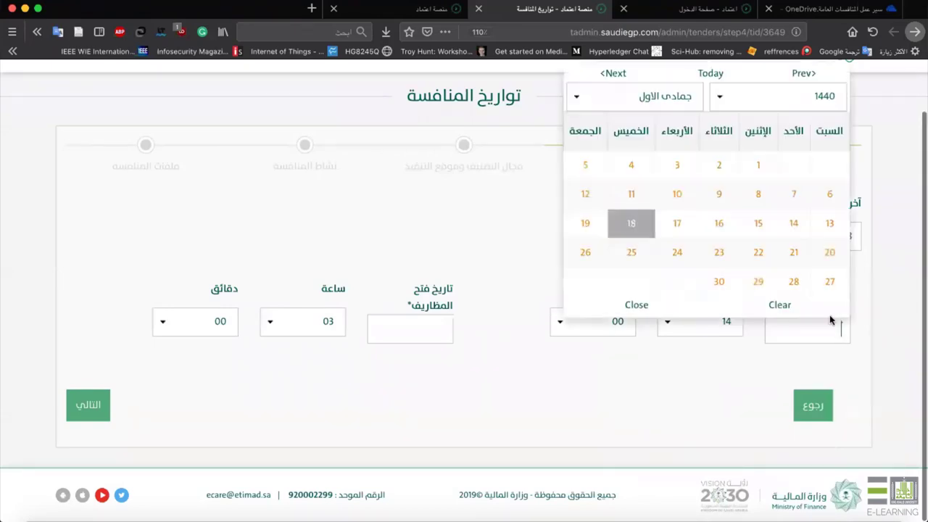
{"action": "left_click", "coordinate": [795, 253]}
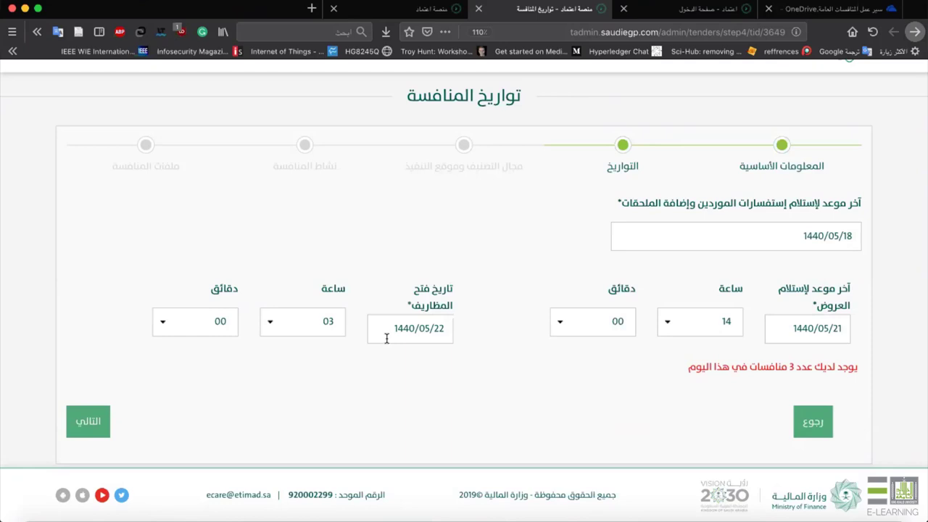
{"action": "left_click", "coordinate": [444, 329]}
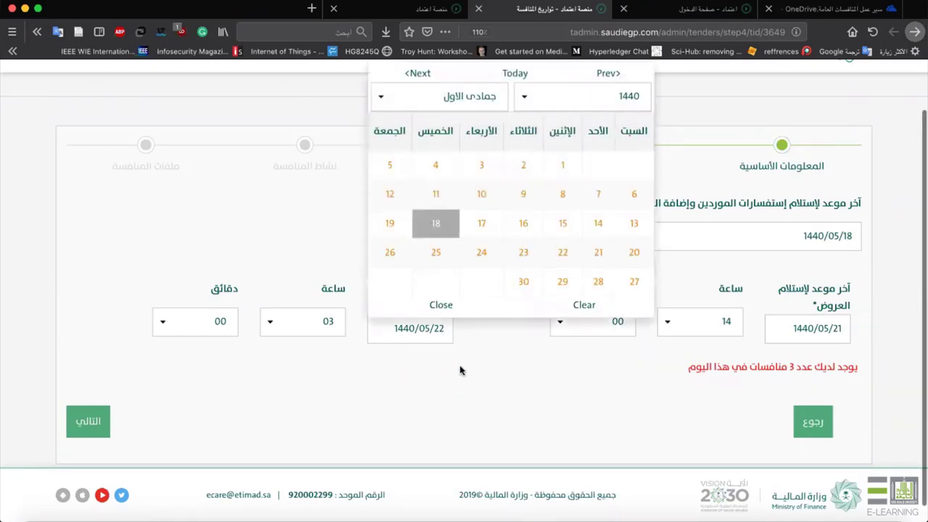
{"action": "left_click", "coordinate": [454, 393]}
{"action": "scroll", "coordinate": [143, 448], "scroll_direction": "down", "scroll_amount": 1}
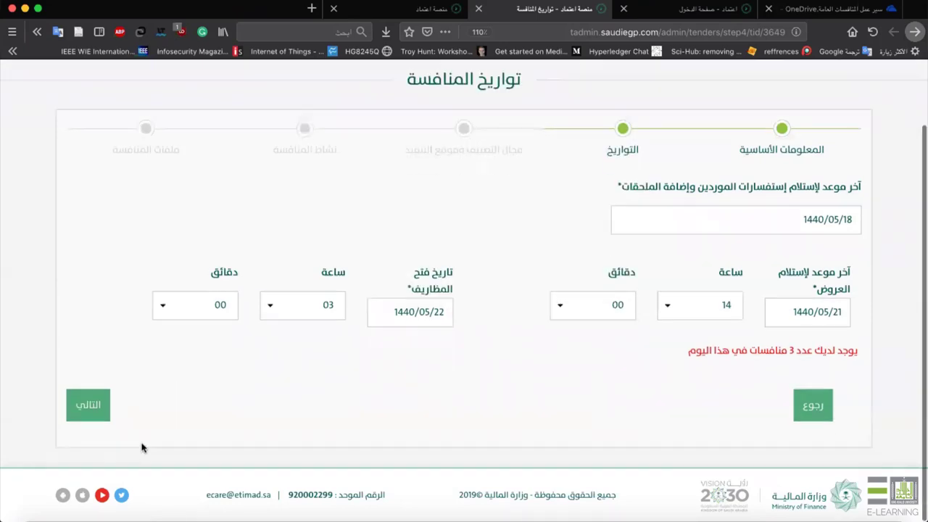
After the validation error, move the deadlines to 1440/05/21 and 1440/05/22, then proceed.
{"action": "key", "text": "Return"}
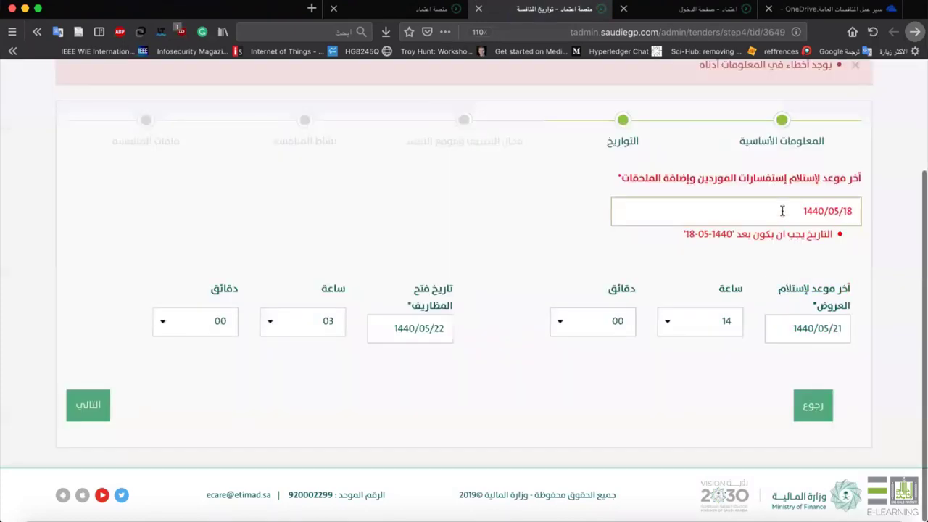
{"action": "left_click", "coordinate": [782, 211]}
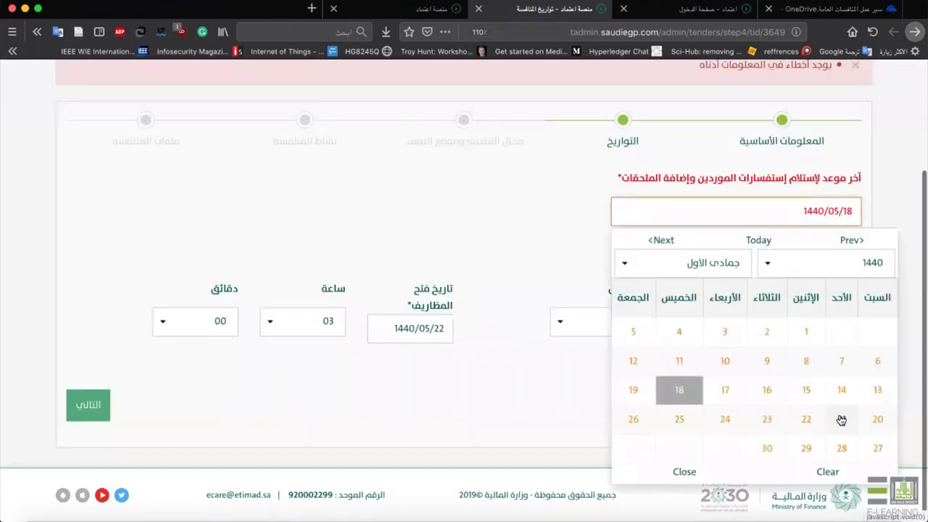
{"action": "left_click", "coordinate": [841, 419]}
{"action": "left_click", "coordinate": [824, 331]}
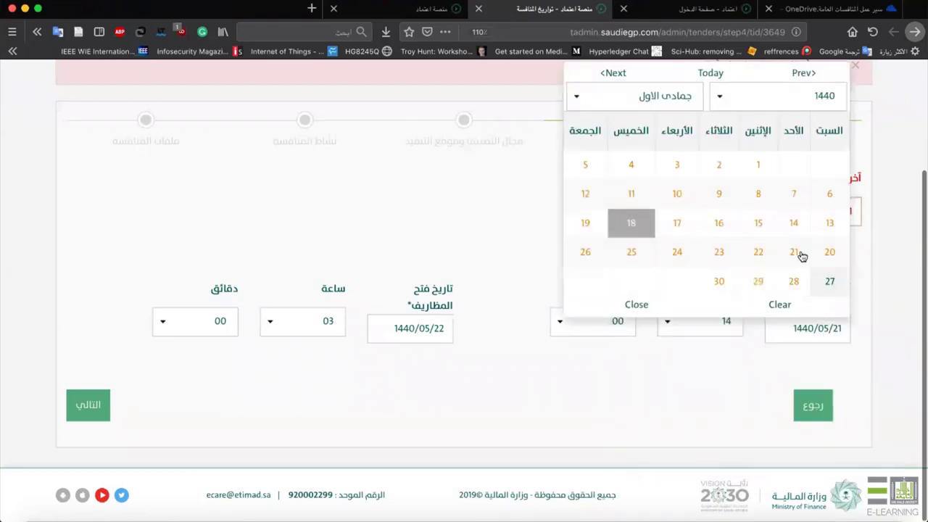
{"action": "left_click", "coordinate": [761, 254]}
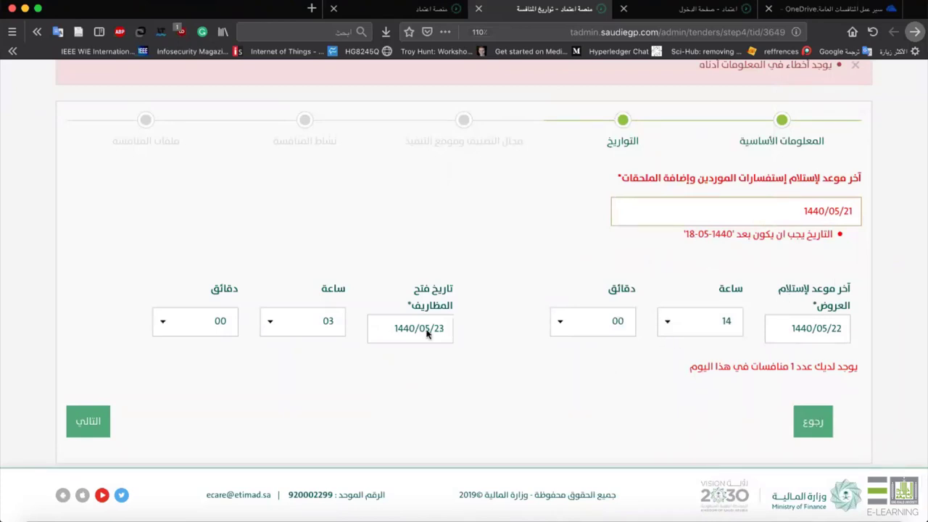
{"action": "left_click", "coordinate": [85, 421]}
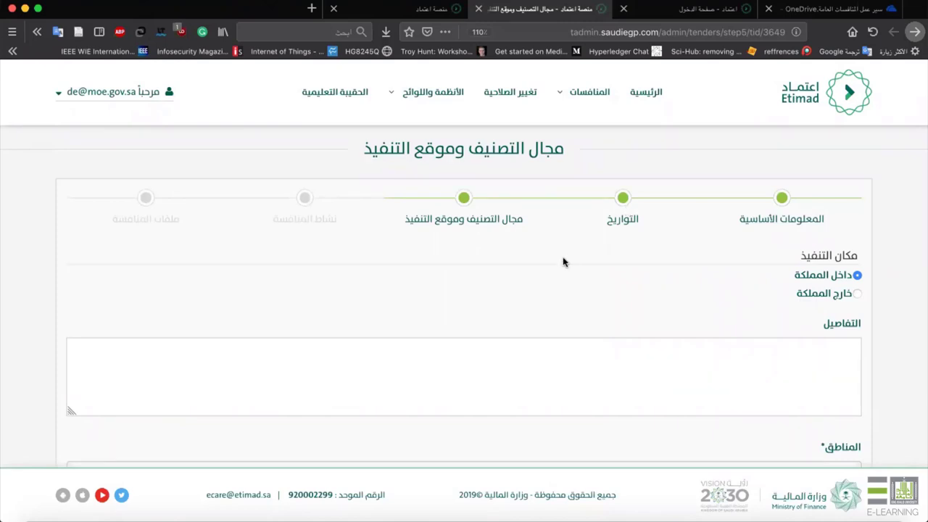
Add منطقة الرياض and منطقة الحدود الشمالية to the المناطق field.
{"action": "scroll", "coordinate": [559, 282], "scroll_direction": "down", "scroll_amount": 3}
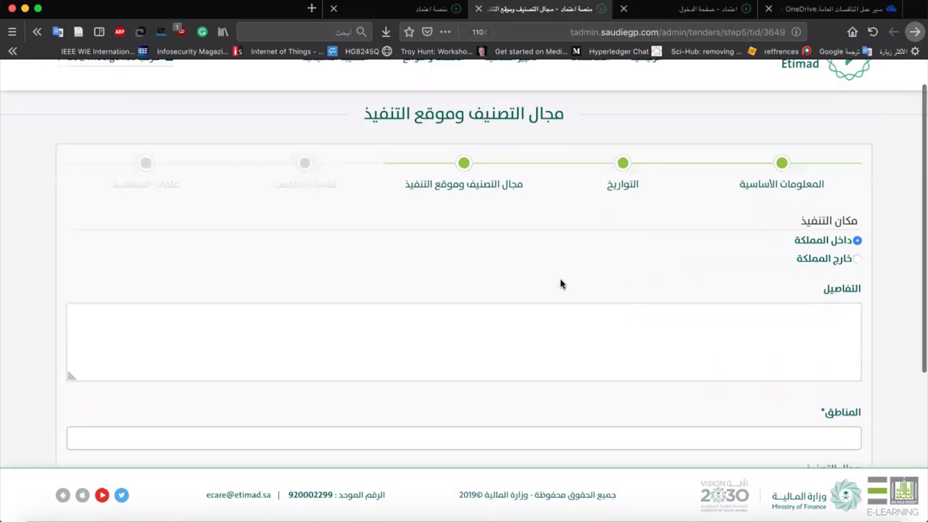
{"action": "scroll", "coordinate": [560, 279], "scroll_direction": "down", "scroll_amount": 2}
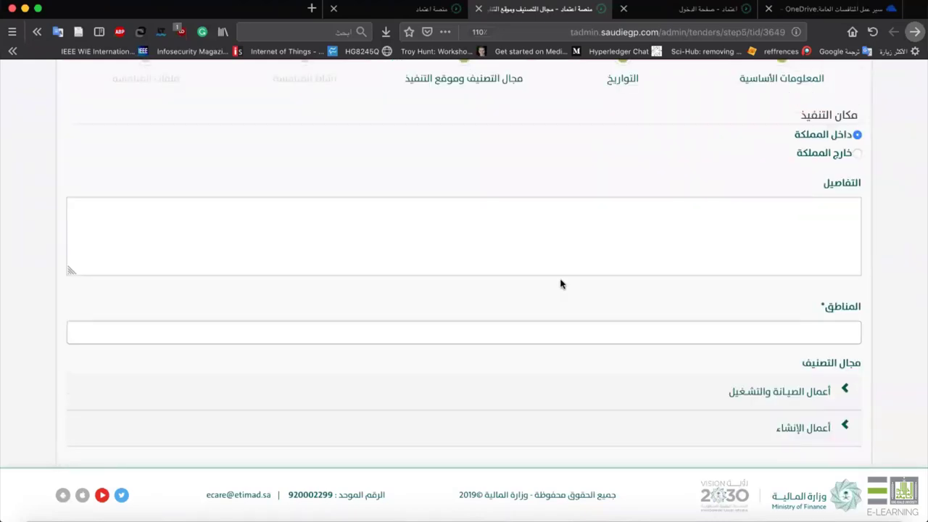
{"action": "scroll", "coordinate": [569, 276], "scroll_direction": "down", "scroll_amount": 2}
{"action": "left_click", "coordinate": [577, 263]}
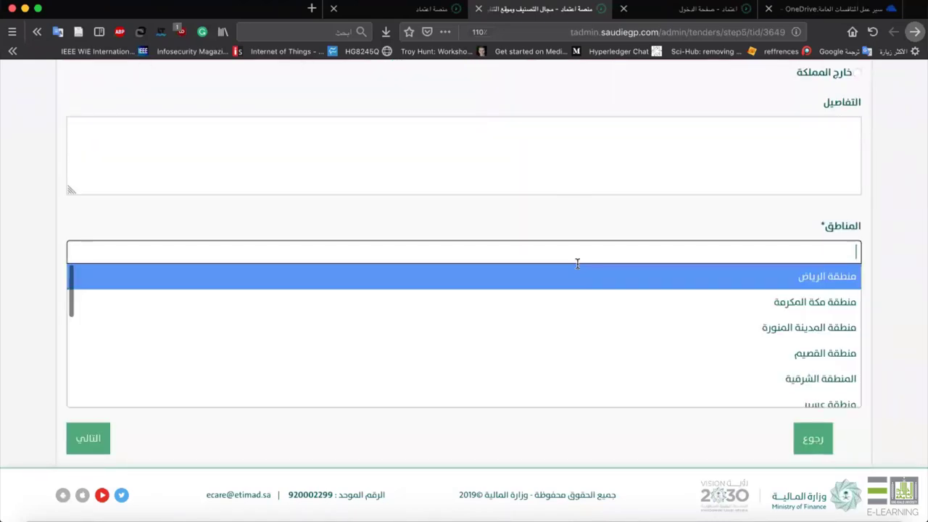
{"action": "left_click", "coordinate": [643, 274]}
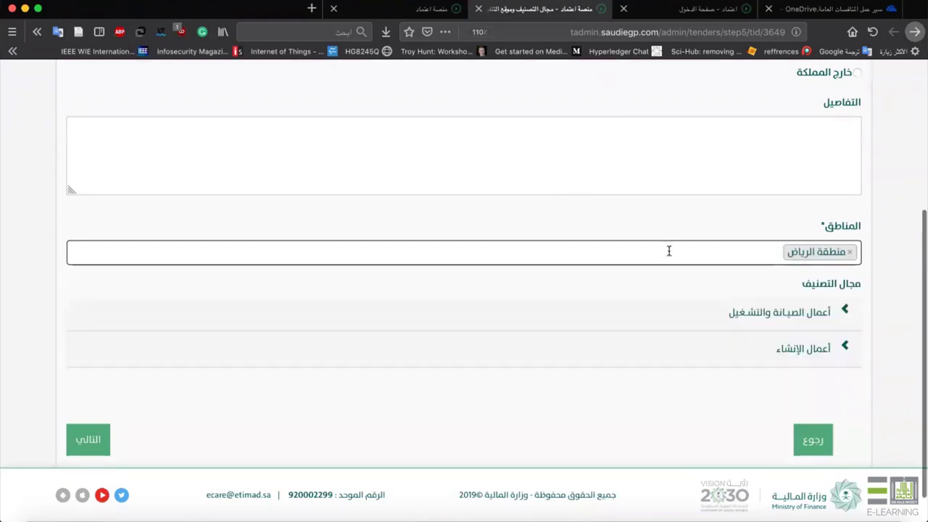
{"action": "left_click", "coordinate": [666, 251]}
{"action": "scroll", "coordinate": [685, 324], "scroll_direction": "down", "scroll_amount": 3}
{"action": "scroll", "coordinate": [685, 325], "scroll_direction": "down", "scroll_amount": 2}
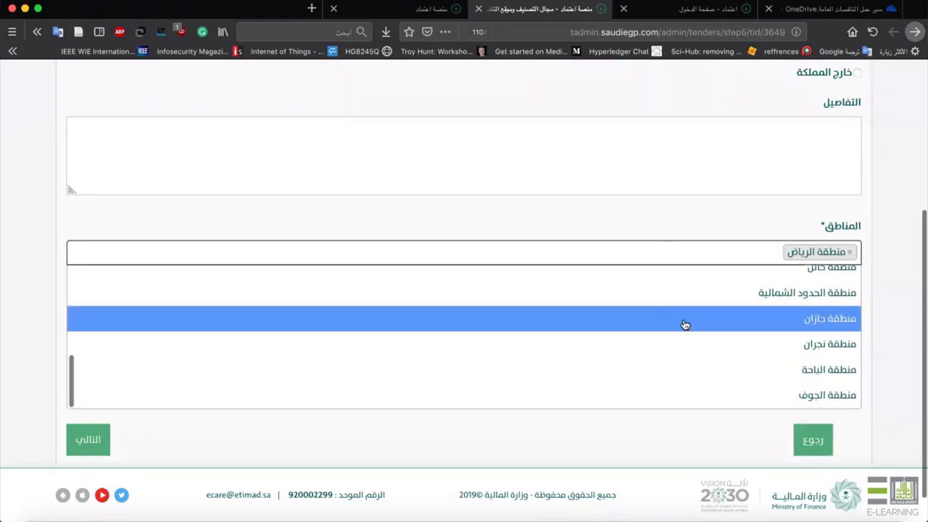
{"action": "scroll", "coordinate": [685, 325], "scroll_direction": "up", "scroll_amount": 5}
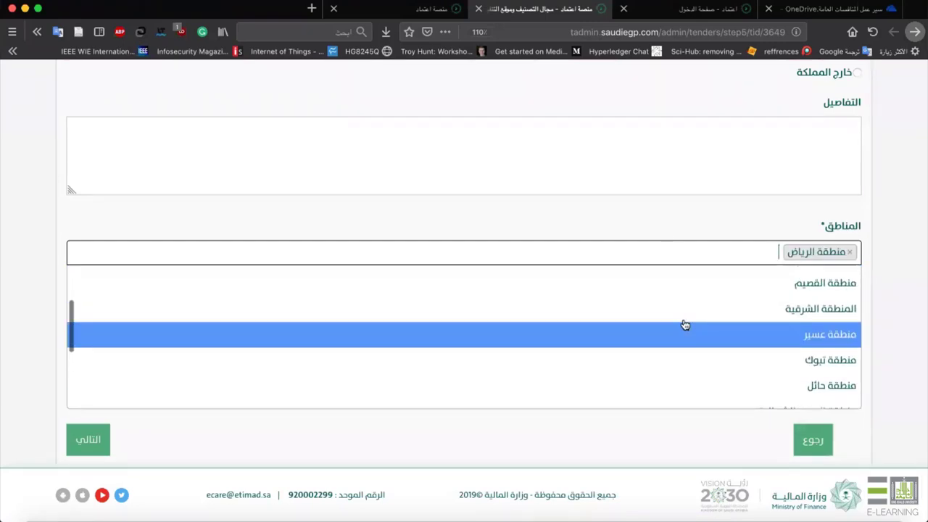
{"action": "scroll", "coordinate": [685, 362], "scroll_direction": "down", "scroll_amount": 3}
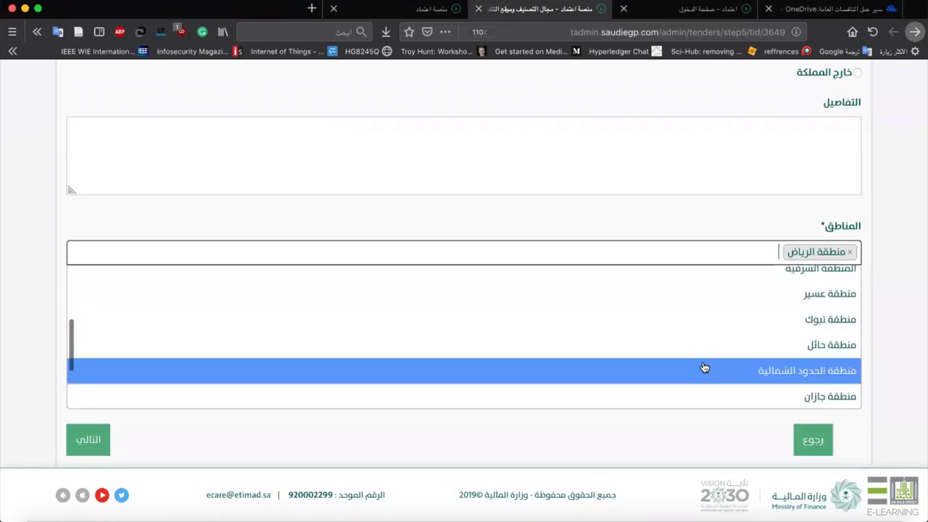
{"action": "left_click", "coordinate": [703, 369]}
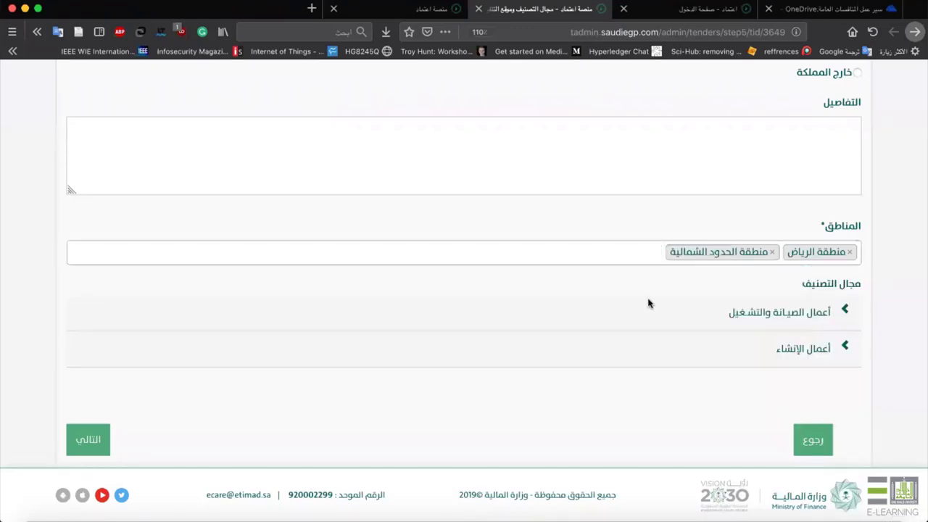
{"action": "scroll", "coordinate": [630, 290], "scroll_direction": "down", "scroll_amount": 1}
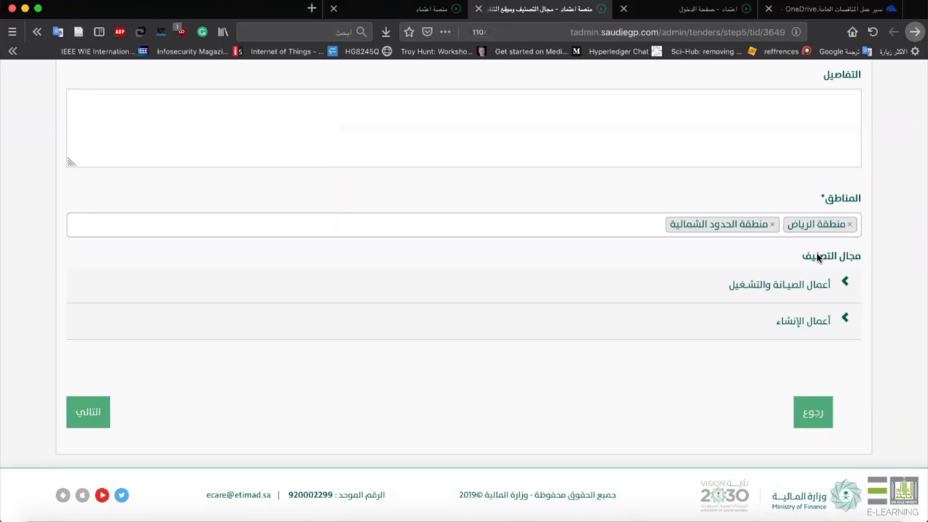
Under أعمال الصيانة والتشغيل, tick تقنية الإتصالات and صيانة تقنية الإتصالات.
{"action": "left_click", "coordinate": [802, 279]}
{"action": "scroll", "coordinate": [768, 351], "scroll_direction": "down", "scroll_amount": 2}
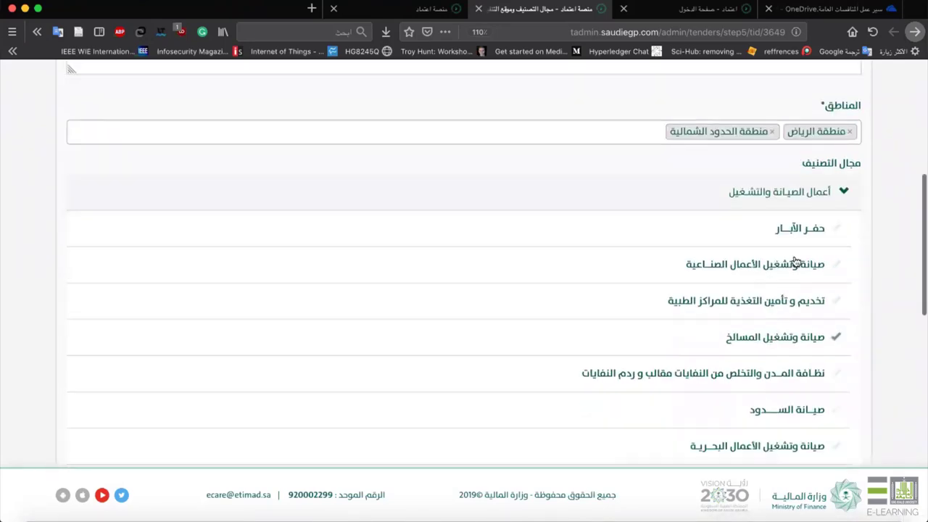
{"action": "left_click", "coordinate": [799, 425]}
{"action": "scroll", "coordinate": [801, 429], "scroll_direction": "down", "scroll_amount": 12}
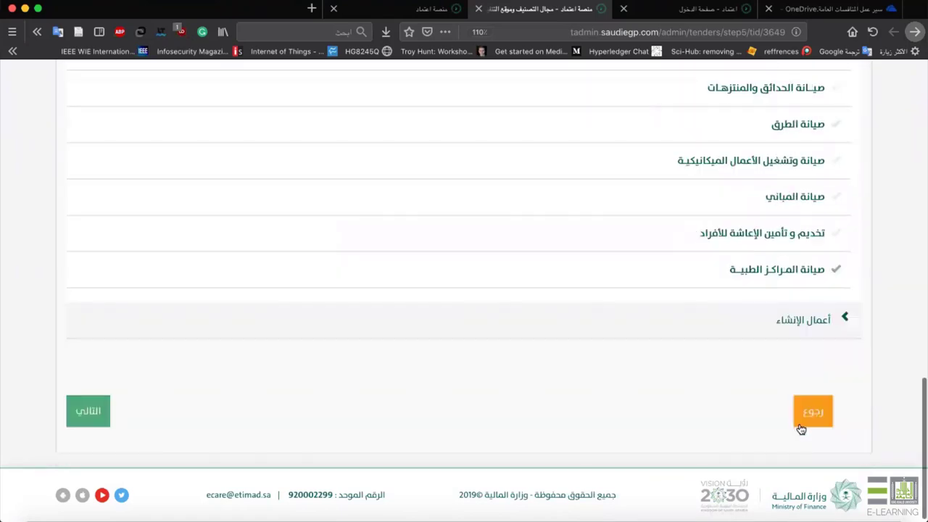
{"action": "scroll", "coordinate": [801, 424], "scroll_direction": "up", "scroll_amount": 10}
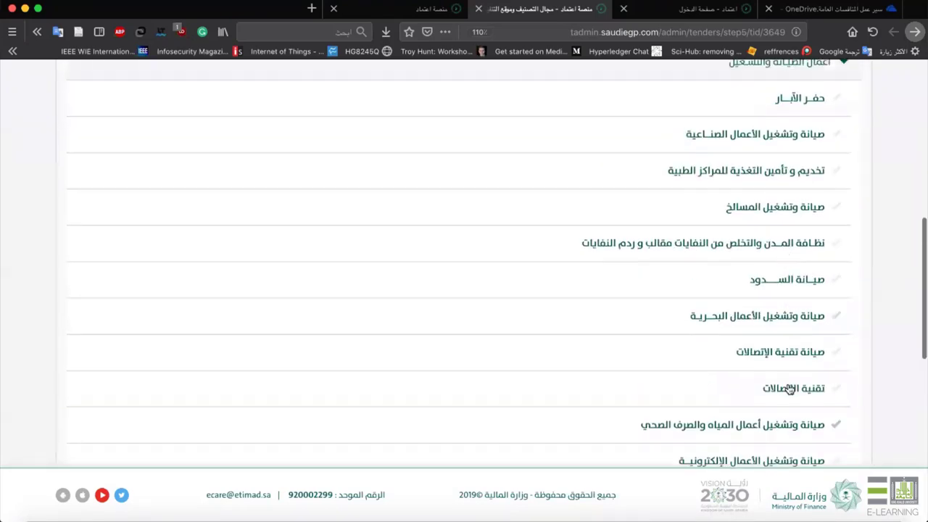
{"action": "left_click", "coordinate": [788, 388]}
{"action": "left_click", "coordinate": [787, 354]}
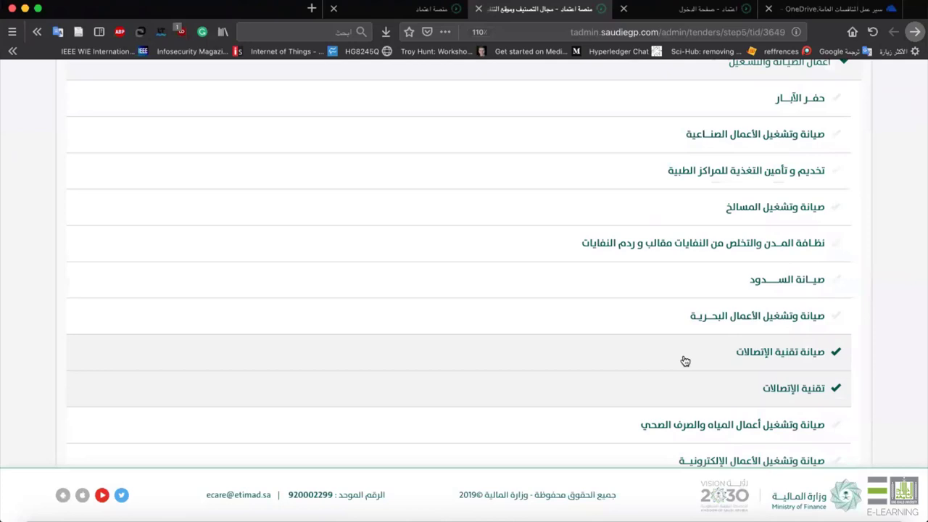
Advance the tender form to the competition activity step.
{"action": "scroll", "coordinate": [596, 389], "scroll_direction": "down", "scroll_amount": 8}
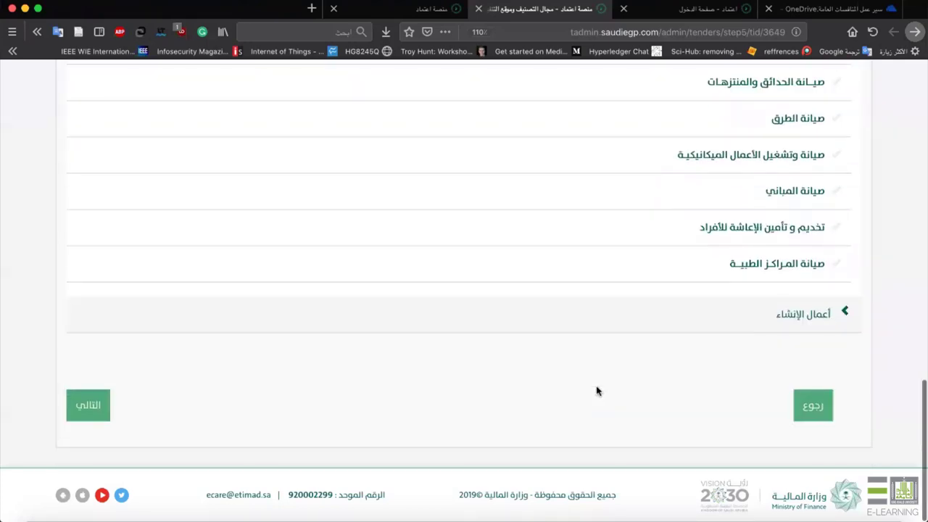
{"action": "scroll", "coordinate": [597, 382], "scroll_direction": "up", "scroll_amount": 8}
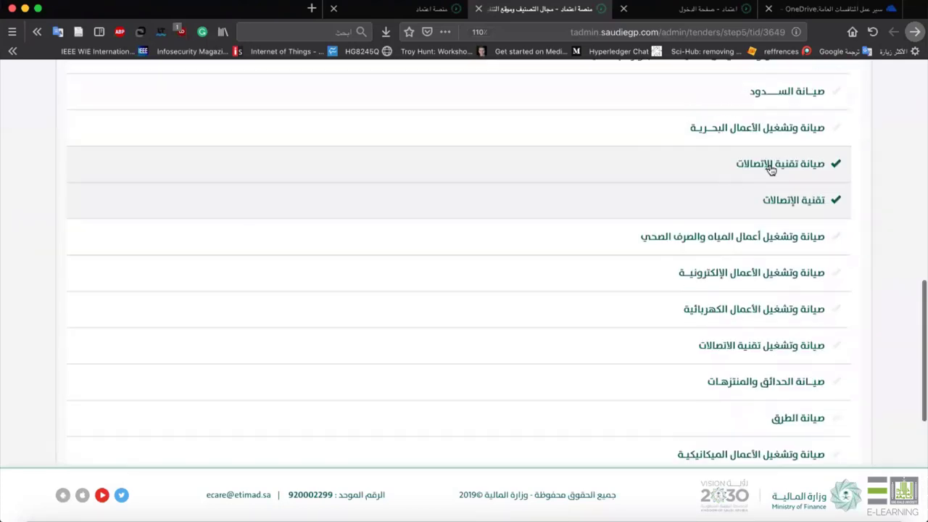
{"action": "scroll", "coordinate": [660, 197], "scroll_direction": "down", "scroll_amount": 3}
{"action": "scroll", "coordinate": [661, 197], "scroll_direction": "up", "scroll_amount": 2}
{"action": "scroll", "coordinate": [661, 197], "scroll_direction": "down", "scroll_amount": 2}
{"action": "scroll", "coordinate": [661, 197], "scroll_direction": "down", "scroll_amount": 2}
{"action": "left_click", "coordinate": [658, 194]}
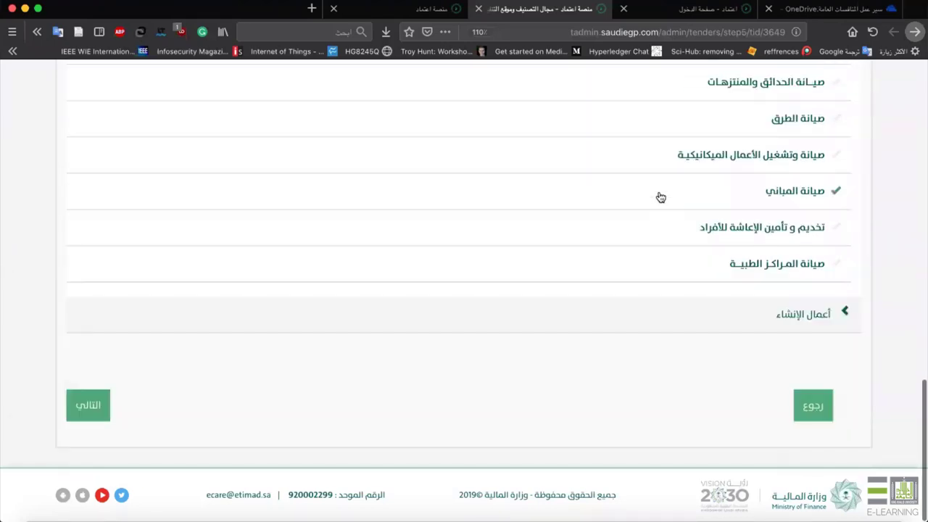
{"action": "scroll", "coordinate": [658, 196], "scroll_direction": "up", "scroll_amount": 3}
{"action": "scroll", "coordinate": [658, 196], "scroll_direction": "down", "scroll_amount": 3}
{"action": "left_click", "coordinate": [105, 408]}
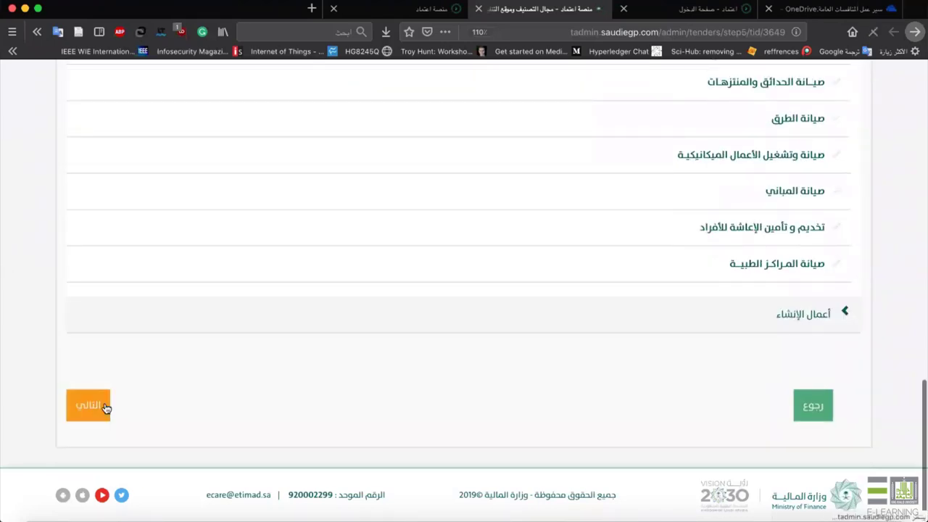
{"action": "scroll", "coordinate": [507, 302], "scroll_direction": "down", "scroll_amount": 2}
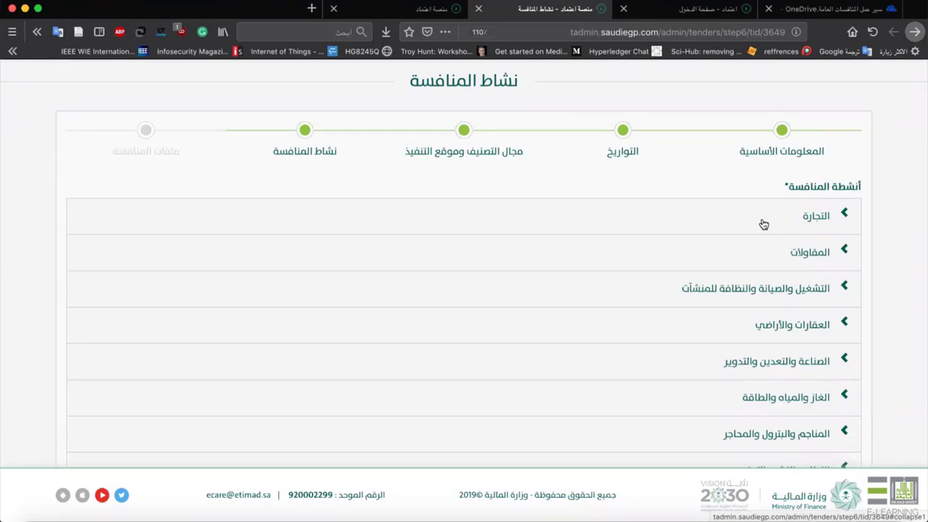
Tick تقنية المعلومات and الاتصالات under الاتصالات وتقنية المعلومات, then continue to tender files.
{"action": "scroll", "coordinate": [773, 293], "scroll_direction": "down", "scroll_amount": 5}
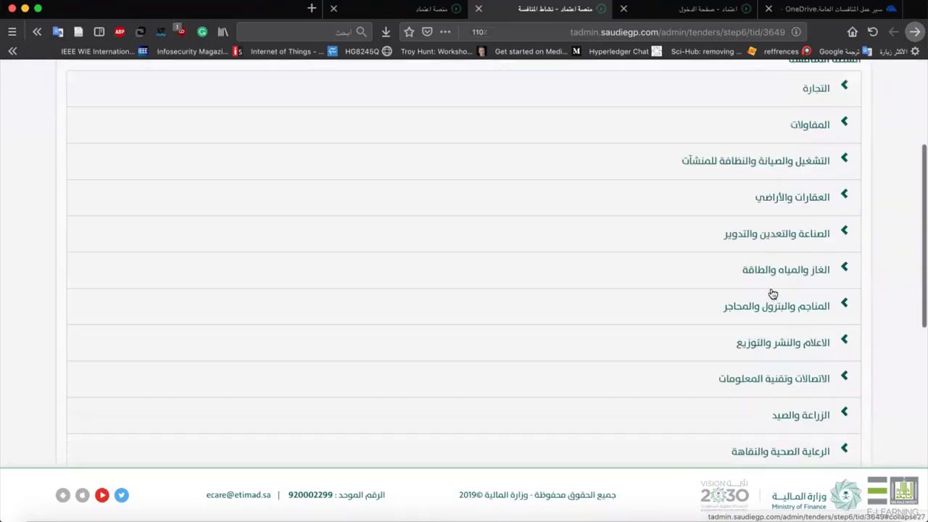
{"action": "left_click", "coordinate": [817, 232]}
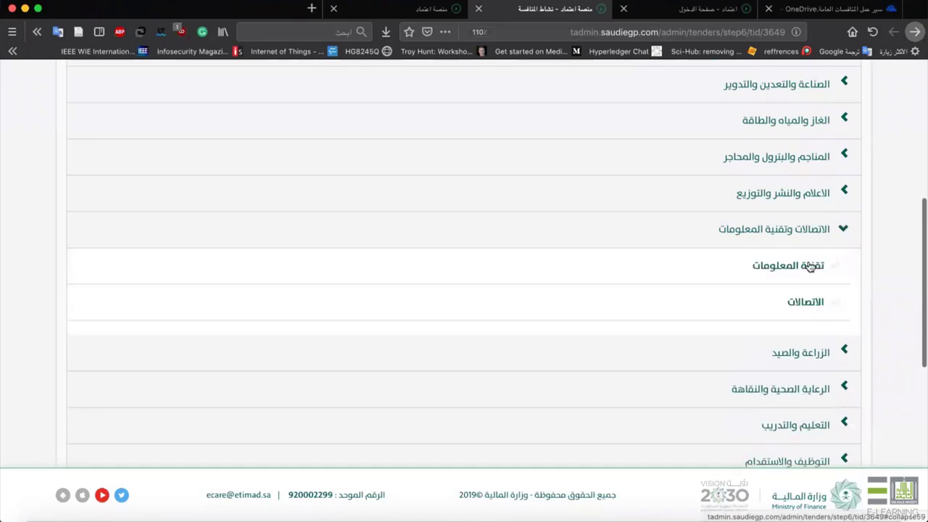
{"action": "left_click", "coordinate": [793, 265]}
{"action": "left_click", "coordinate": [656, 314]}
{"action": "scroll", "coordinate": [677, 319], "scroll_direction": "down", "scroll_amount": 7}
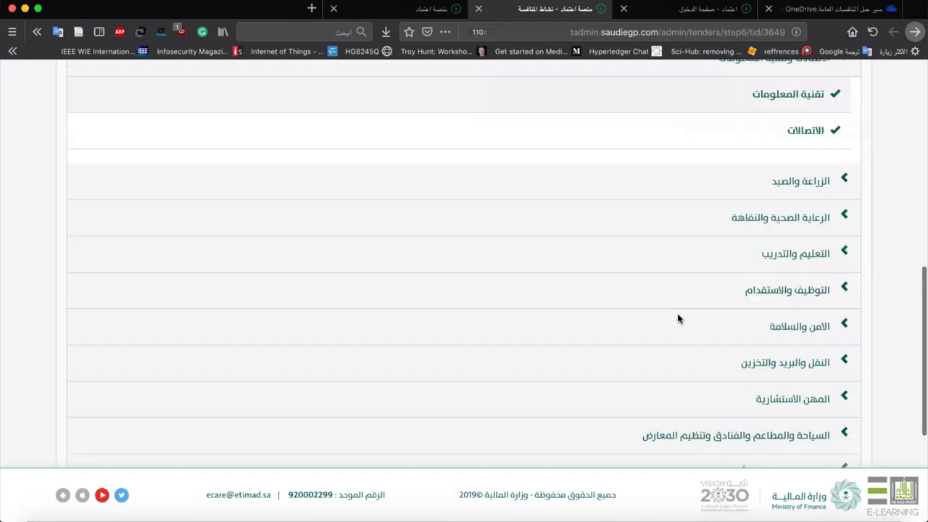
{"action": "left_click", "coordinate": [713, 354]}
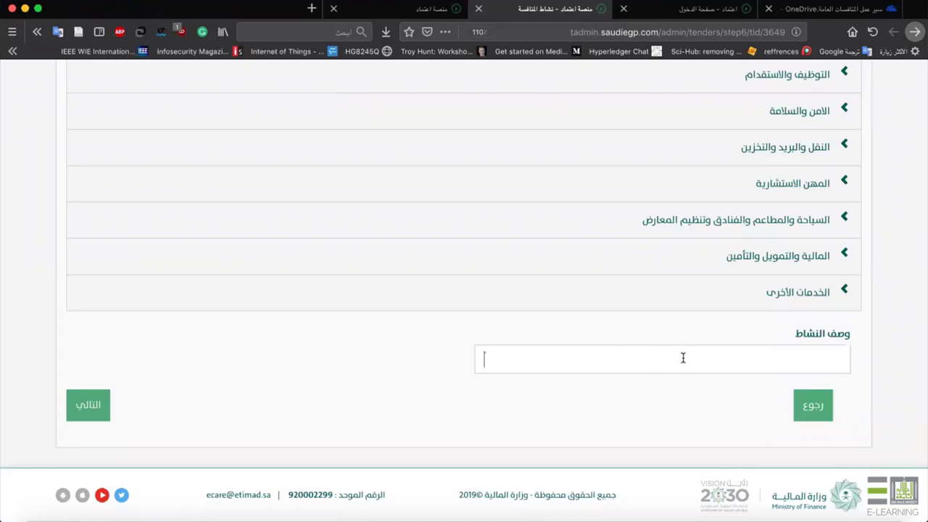
{"action": "left_click", "coordinate": [81, 408]}
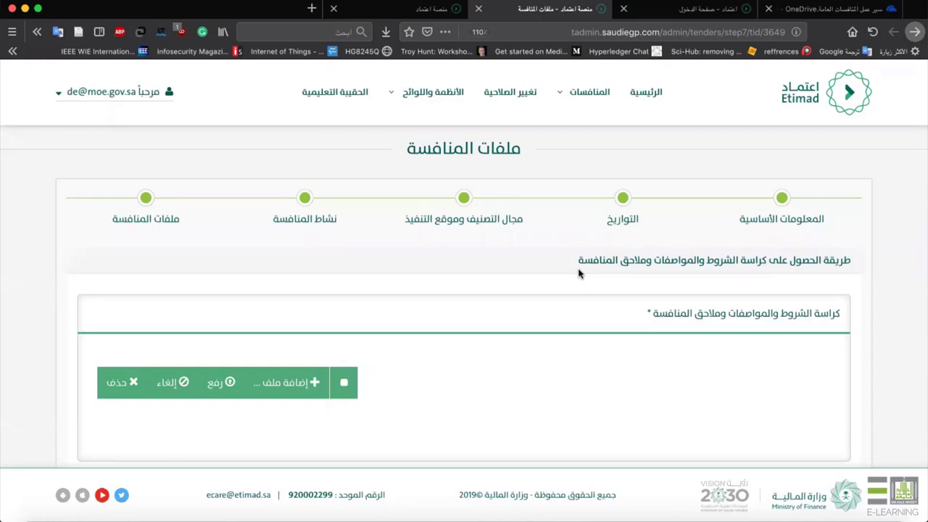
Upload تدريب.pdf as the terms and specifications booklet.
{"action": "scroll", "coordinate": [580, 372], "scroll_direction": "down", "scroll_amount": 3}
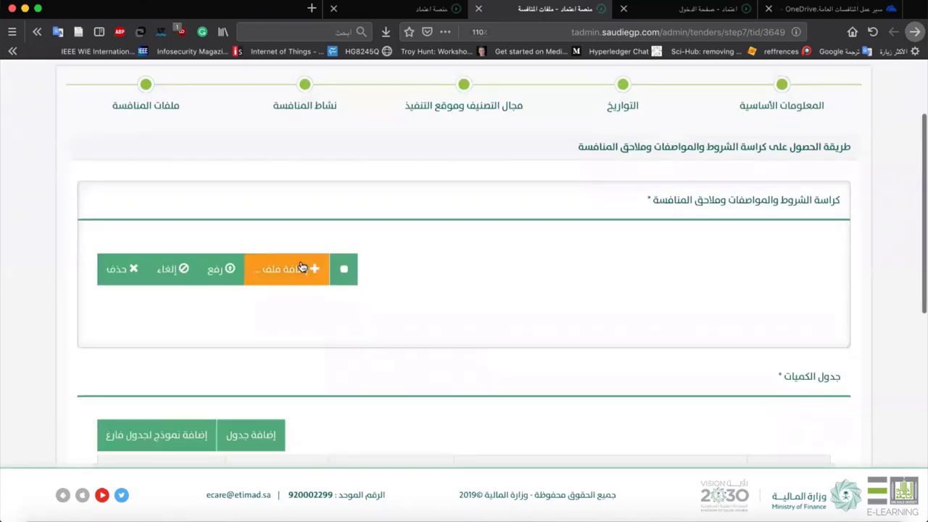
{"action": "left_click", "coordinate": [301, 268]}
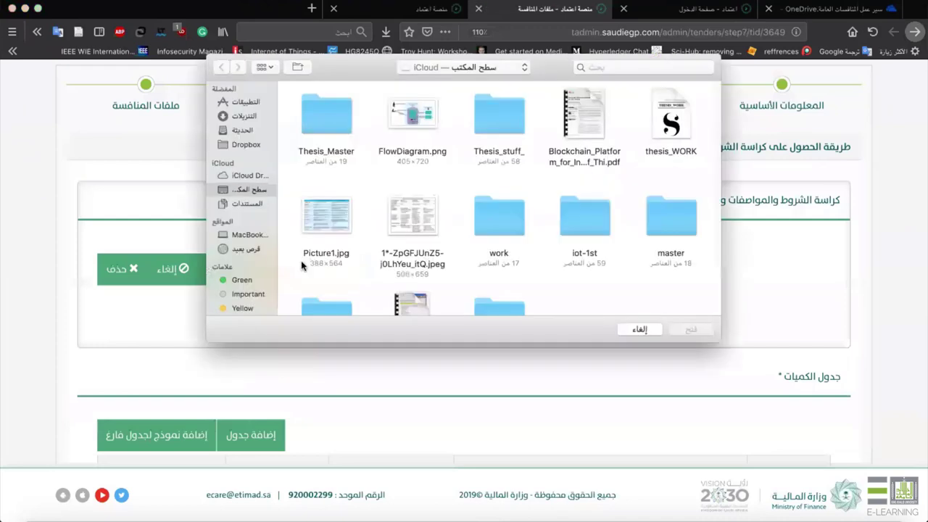
{"action": "scroll", "coordinate": [397, 241], "scroll_direction": "down", "scroll_amount": 1}
{"action": "scroll", "coordinate": [397, 241], "scroll_direction": "down", "scroll_amount": 3}
{"action": "left_click", "coordinate": [399, 242]}
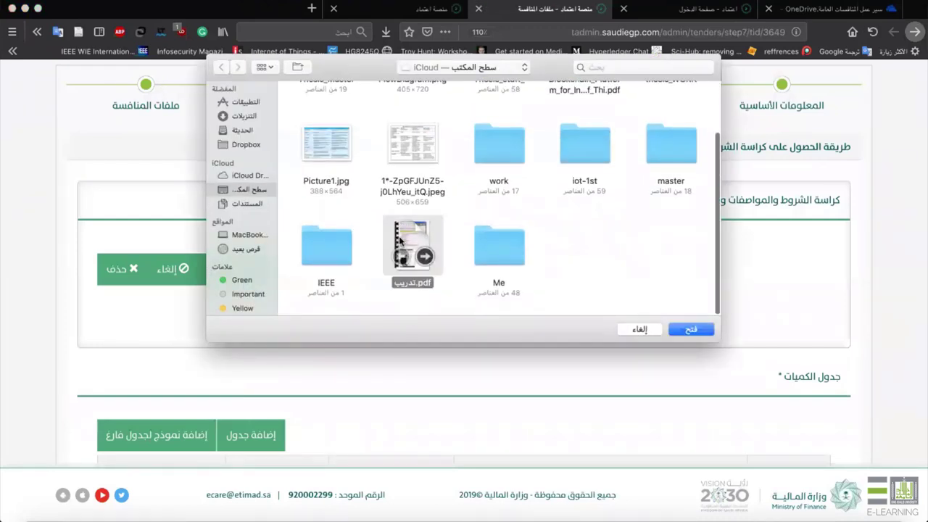
{"action": "double_click", "coordinate": [399, 241]}
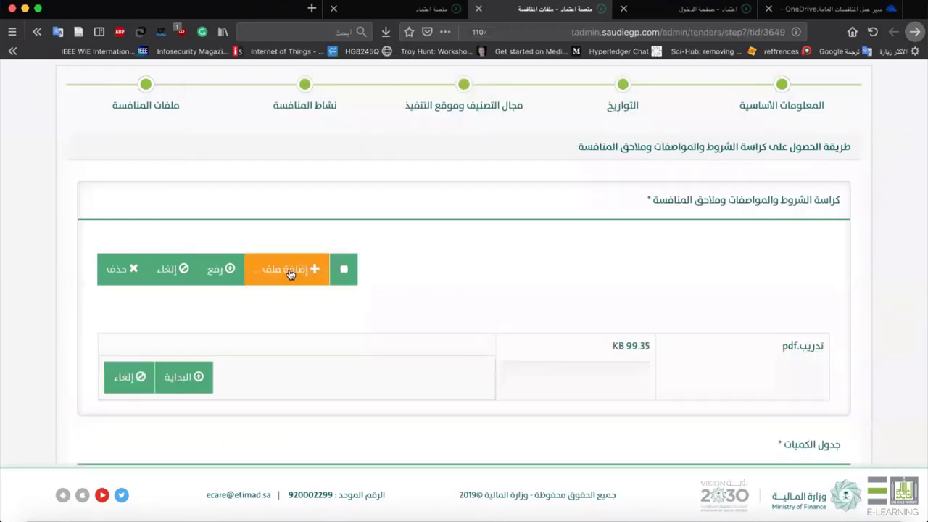
{"action": "left_click", "coordinate": [189, 375]}
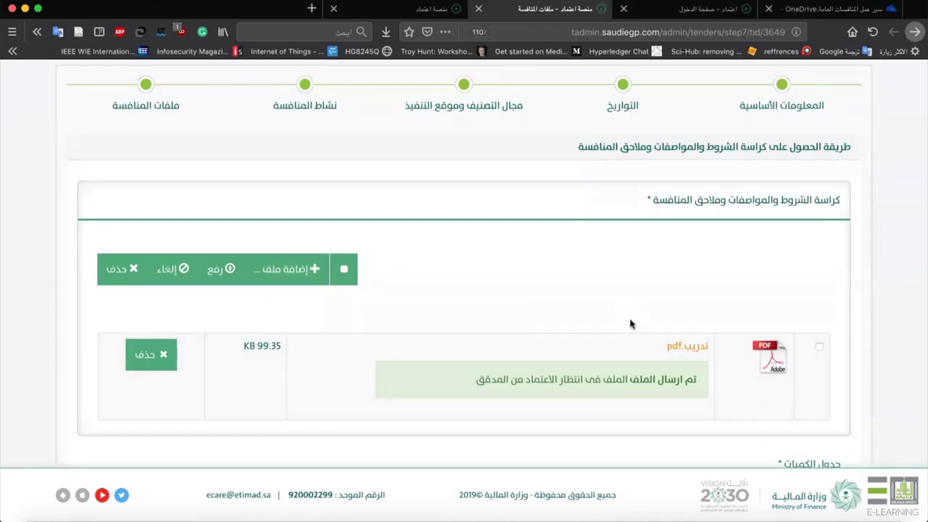
Scroll down the tender files page to the empty جدول الكميات section.
{"action": "scroll", "coordinate": [700, 370], "scroll_direction": "down", "scroll_amount": 2}
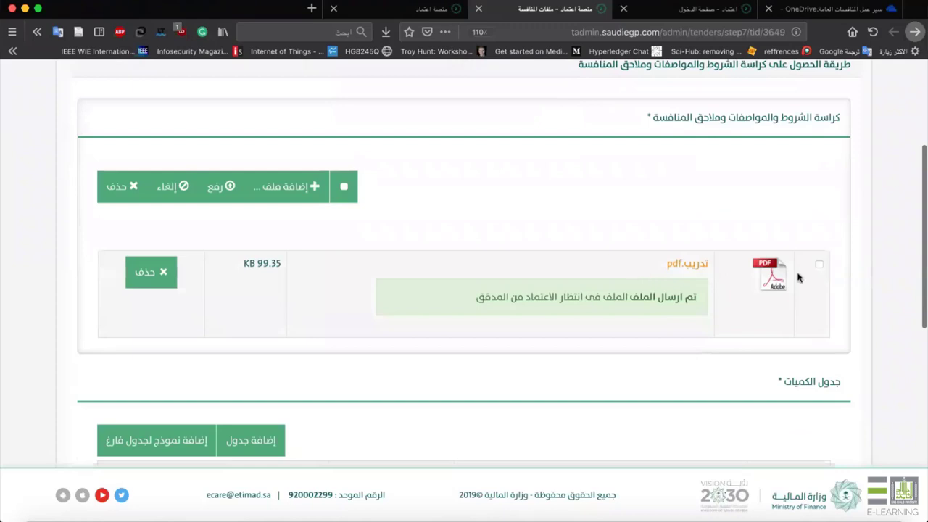
{"action": "scroll", "coordinate": [798, 277], "scroll_direction": "down", "scroll_amount": 5}
{"action": "scroll", "coordinate": [798, 278], "scroll_direction": "up", "scroll_amount": 4}
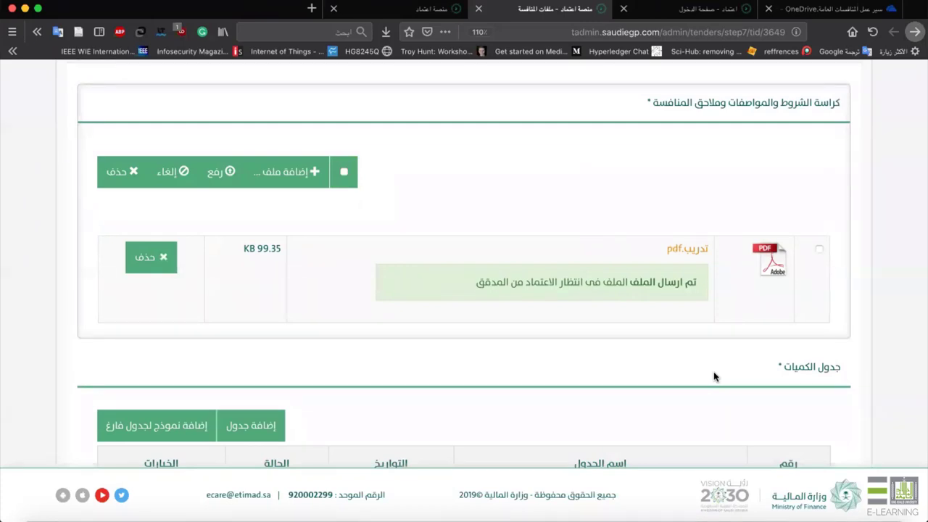
{"action": "scroll", "coordinate": [714, 377], "scroll_direction": "down", "scroll_amount": 4}
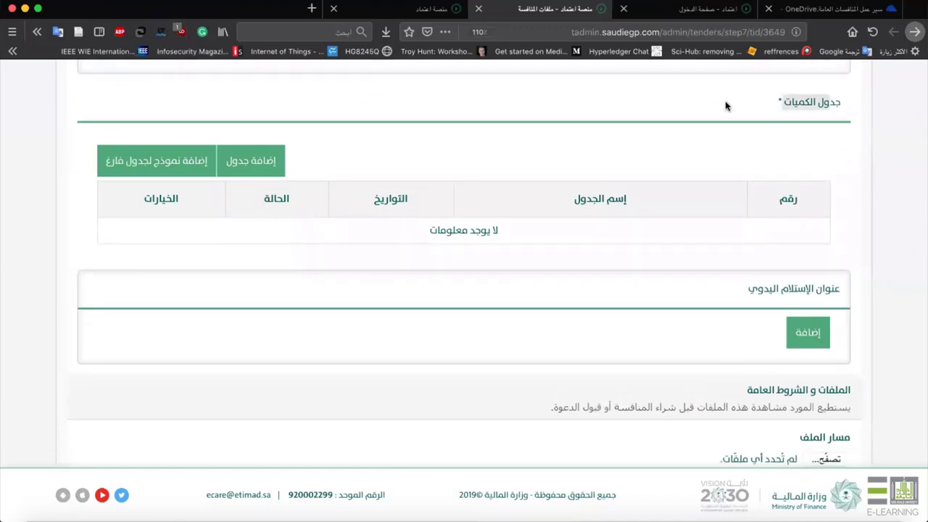
{"action": "left_click", "coordinate": [661, 117]}
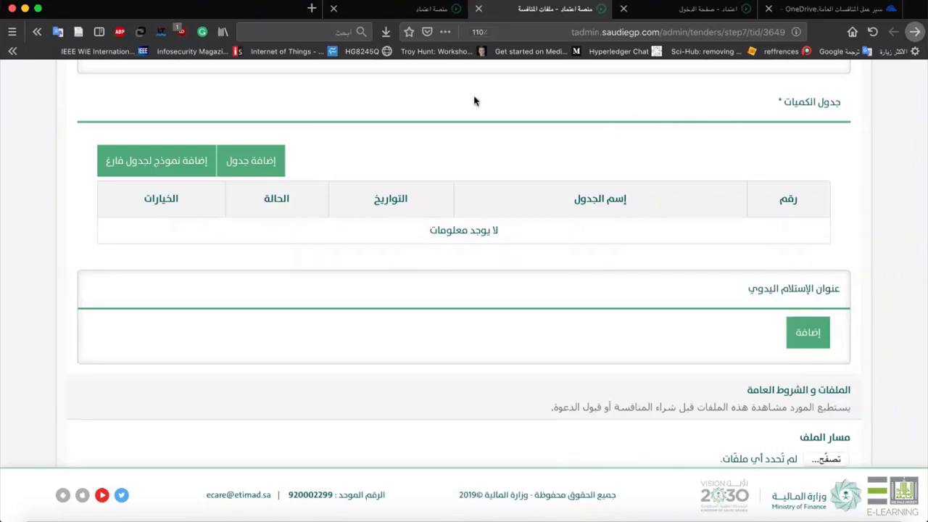
Create a quantities table named جدول الكميات and begin adding its first item.
{"action": "left_click", "coordinate": [238, 162]}
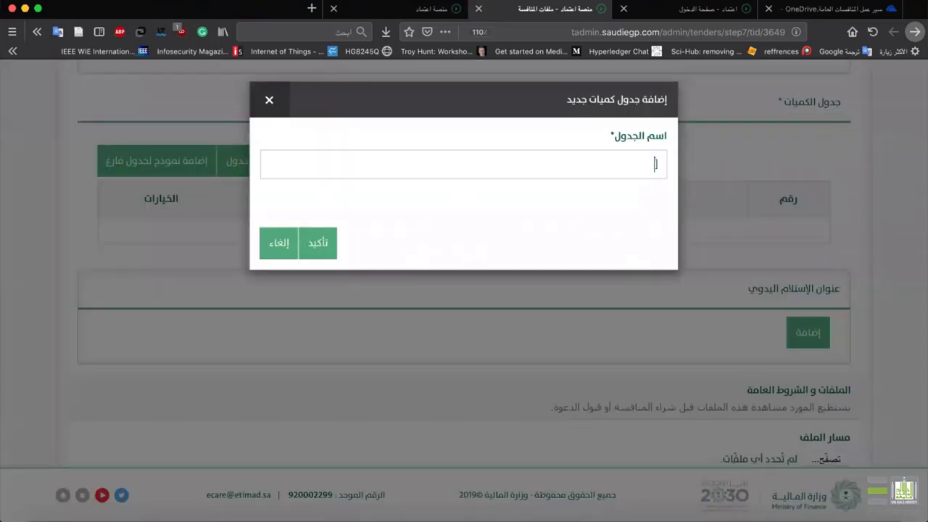
{"action": "type", "text": "جدول"}
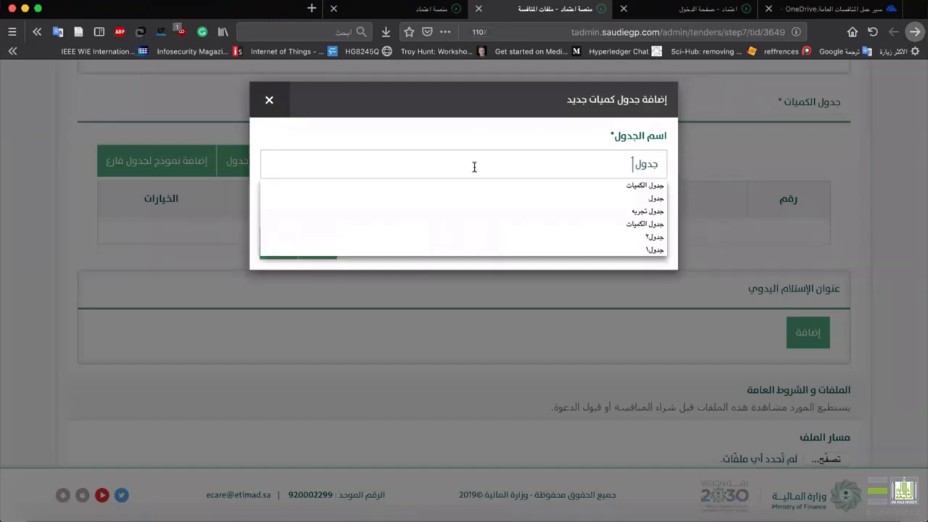
{"action": "left_click", "coordinate": [495, 187]}
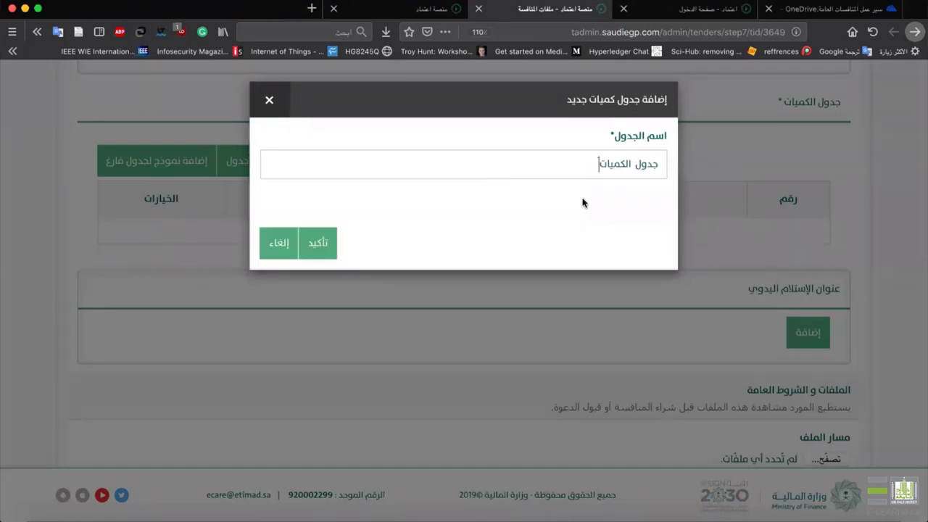
{"action": "left_click", "coordinate": [321, 239]}
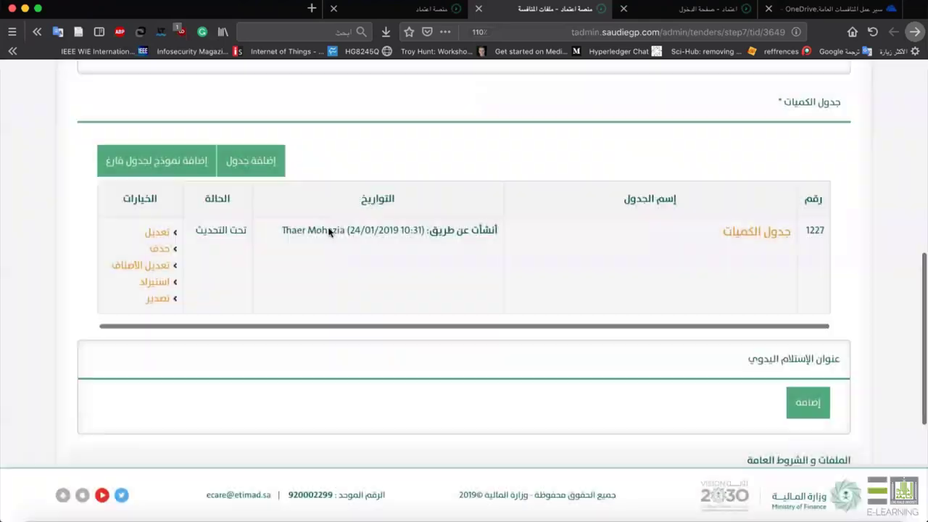
{"action": "left_click", "coordinate": [145, 265]}
{"action": "scroll", "coordinate": [419, 301], "scroll_direction": "down", "scroll_amount": 2}
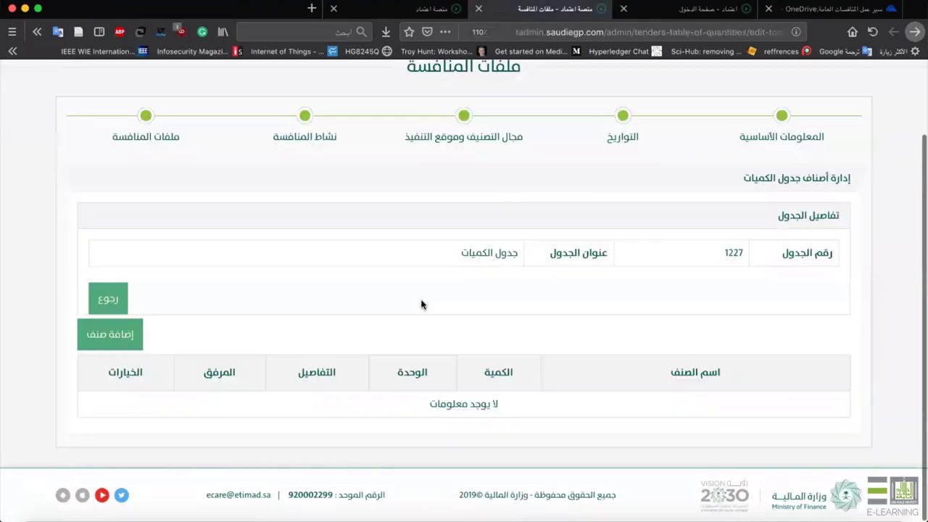
{"action": "left_click", "coordinate": [120, 334]}
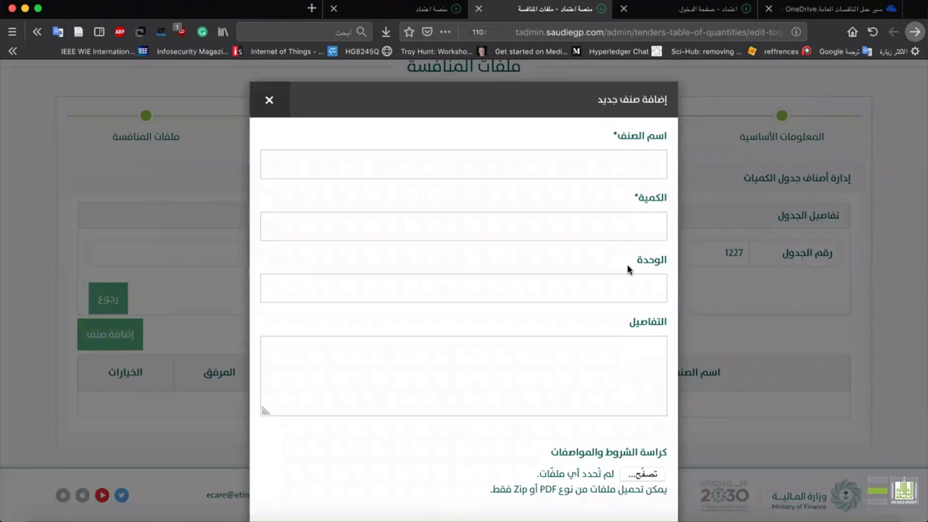
Enter item name اجهزه حاسب with quantity 200 and unit جهاز.
{"action": "scroll", "coordinate": [631, 314], "scroll_direction": "down", "scroll_amount": 3}
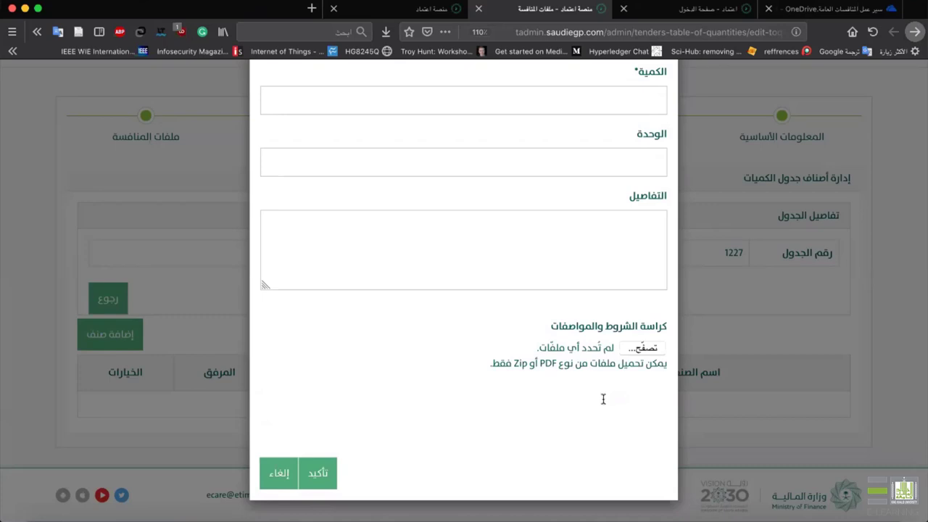
{"action": "scroll", "coordinate": [621, 259], "scroll_direction": "up", "scroll_amount": 3}
{"action": "left_click", "coordinate": [648, 154]}
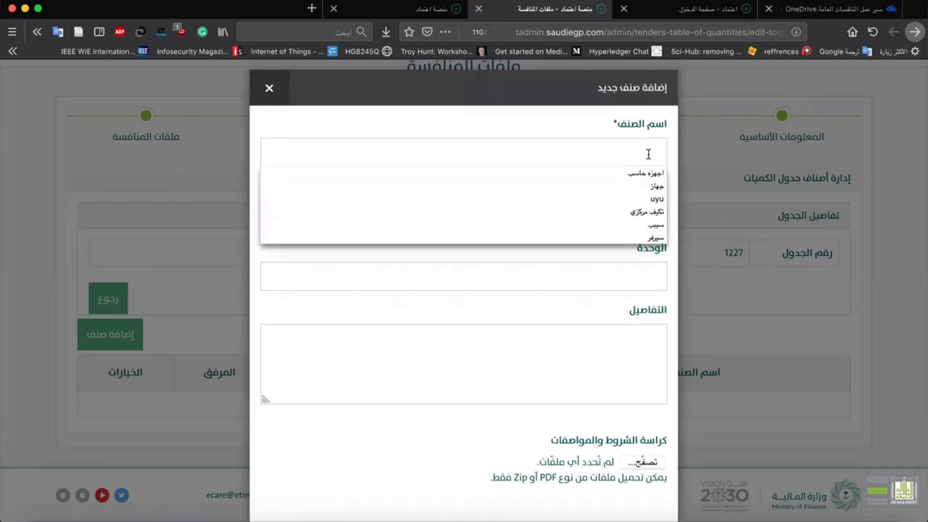
{"action": "left_click", "coordinate": [502, 146]}
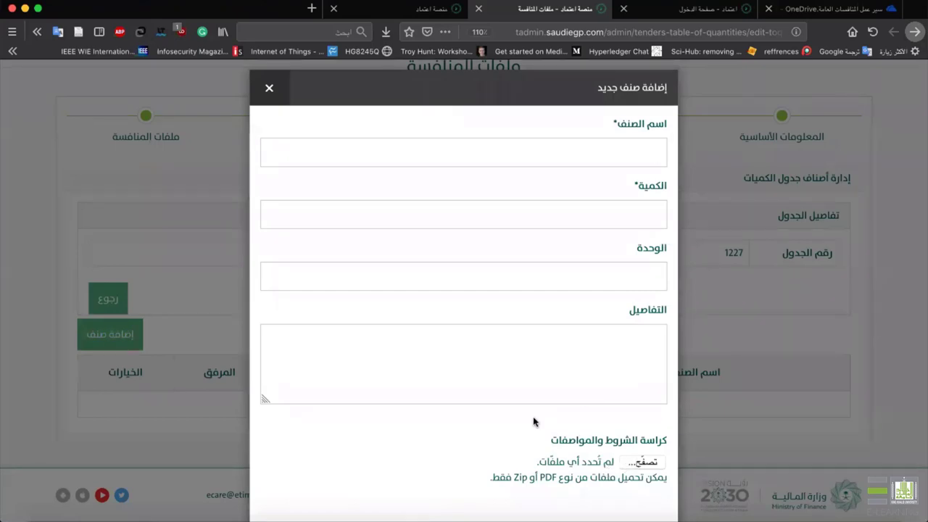
{"action": "left_click", "coordinate": [611, 145]}
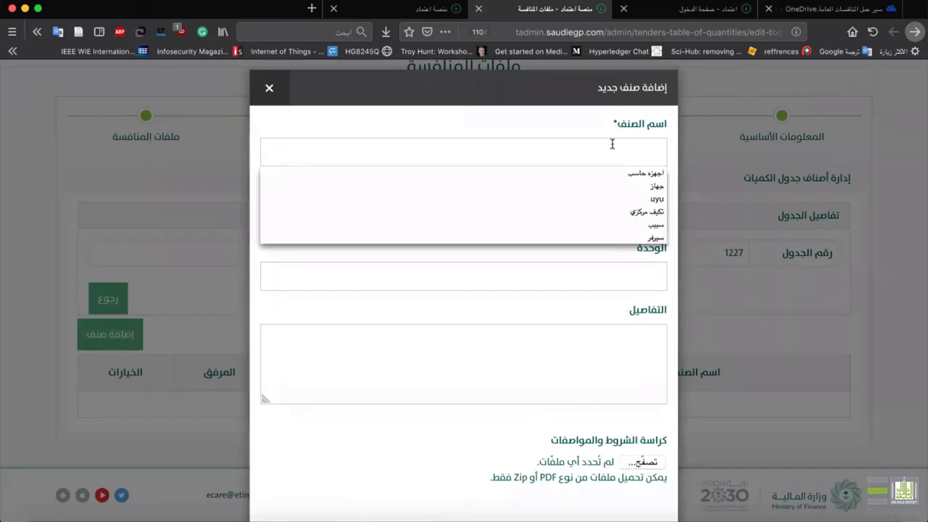
{"action": "left_click", "coordinate": [602, 175]}
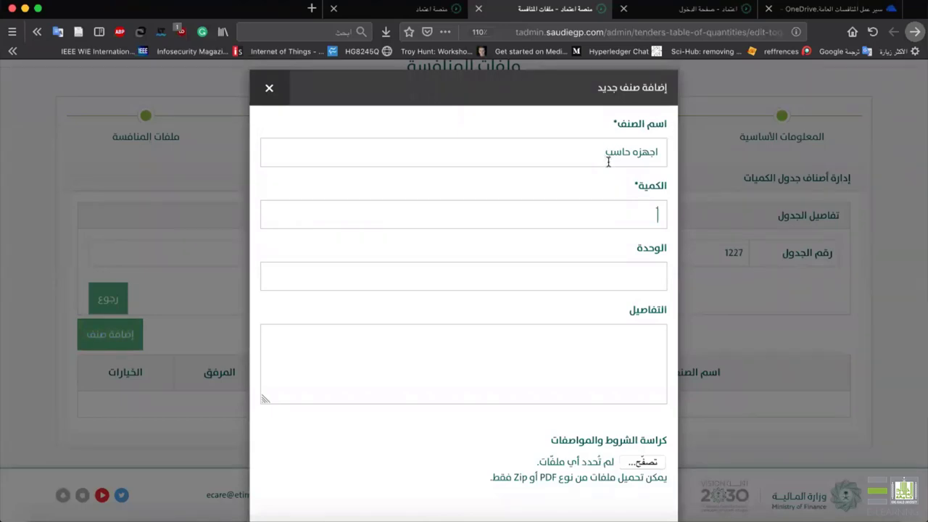
{"action": "type", "text": "2"}
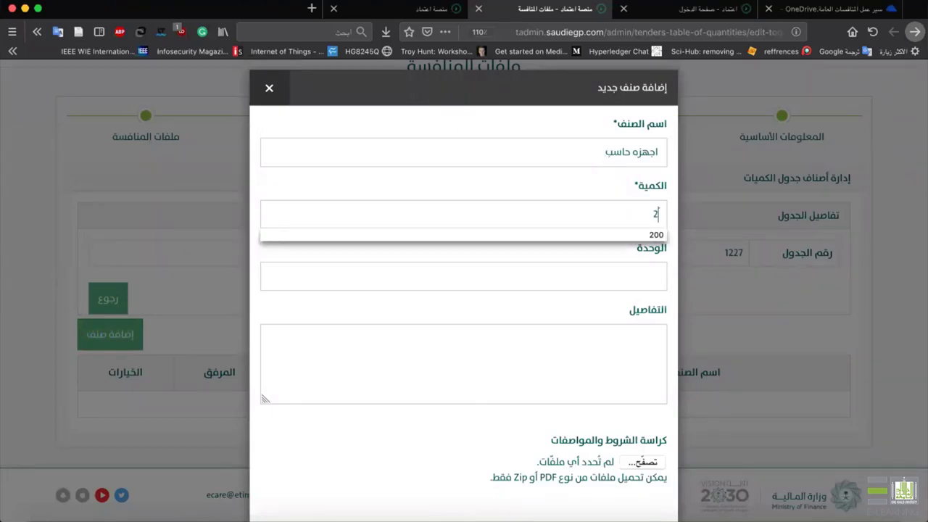
{"action": "type", "text": "00"}
{"action": "left_click", "coordinate": [601, 275]}
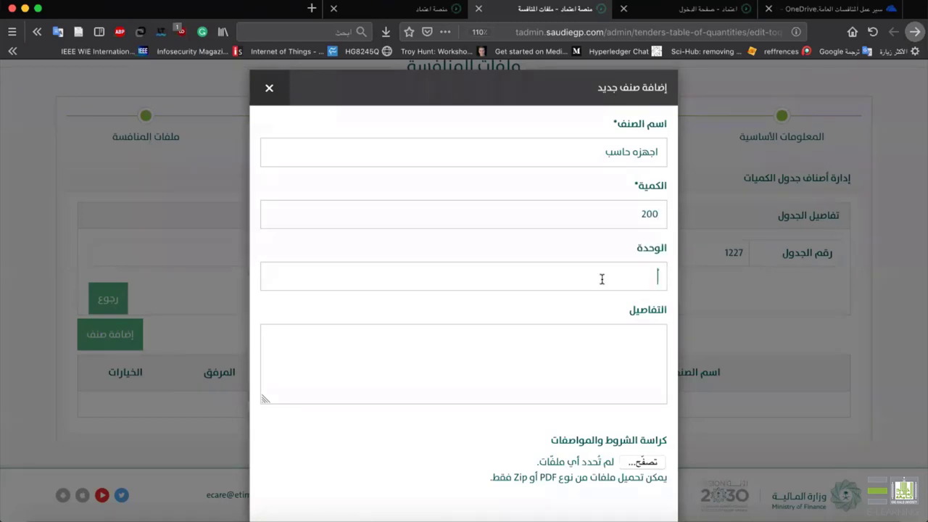
{"action": "type", "text": "جهاز"}
{"action": "left_click", "coordinate": [582, 381]}
Write the item details note 'التفاصيل في المرفق'.
{"action": "scroll", "coordinate": [651, 403], "scroll_direction": "down", "scroll_amount": 2}
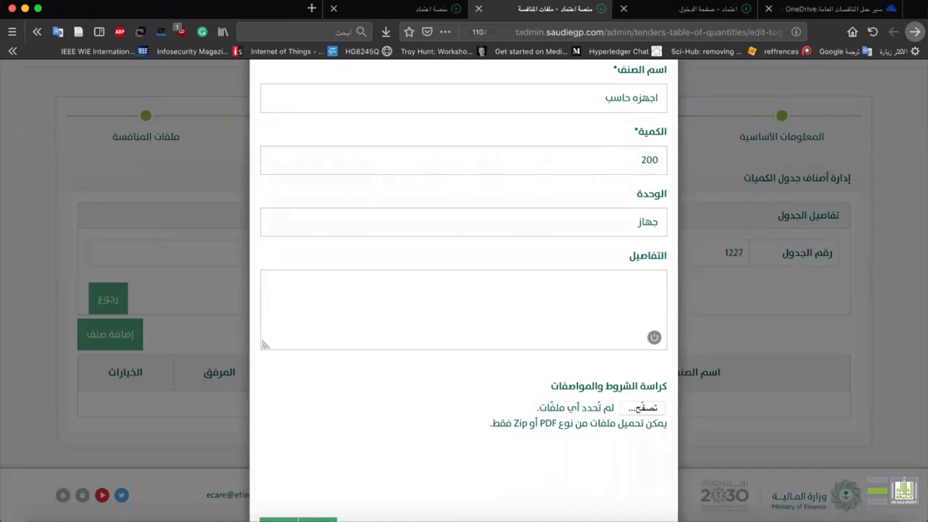
{"action": "type", "text": "ال"}
{"action": "key", "text": "BackSpace"}
{"action": "key", "text": "BackSpace"}
{"action": "type", "text": "التفاصل"}
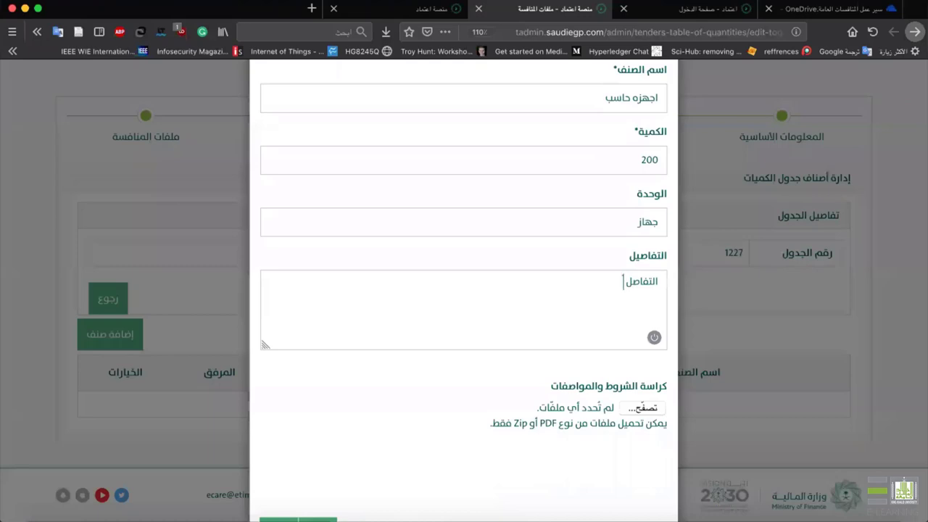
{"action": "type", "text": " في ال"}
{"action": "key", "text": "BackSpace"}
{"action": "key", "text": "BackSpace"}
{"action": "key", "text": "BackSpace"}
{"action": "key", "text": "BackSpace"}
{"action": "key", "text": "BackSpace"}
{"action": "key", "text": "BackSpace"}
{"action": "key", "text": "BackSpace"}
{"action": "type", "text": "يل في المر"}
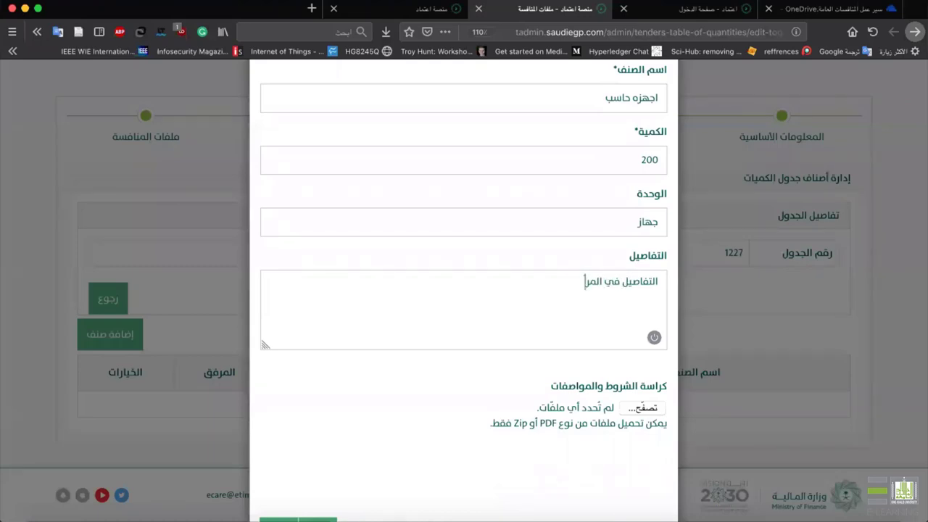
{"action": "type", "text": "فق"}
Attach تدريب.pdf to the item and save it to the table.
{"action": "scroll", "coordinate": [592, 422], "scroll_direction": "down", "scroll_amount": 2}
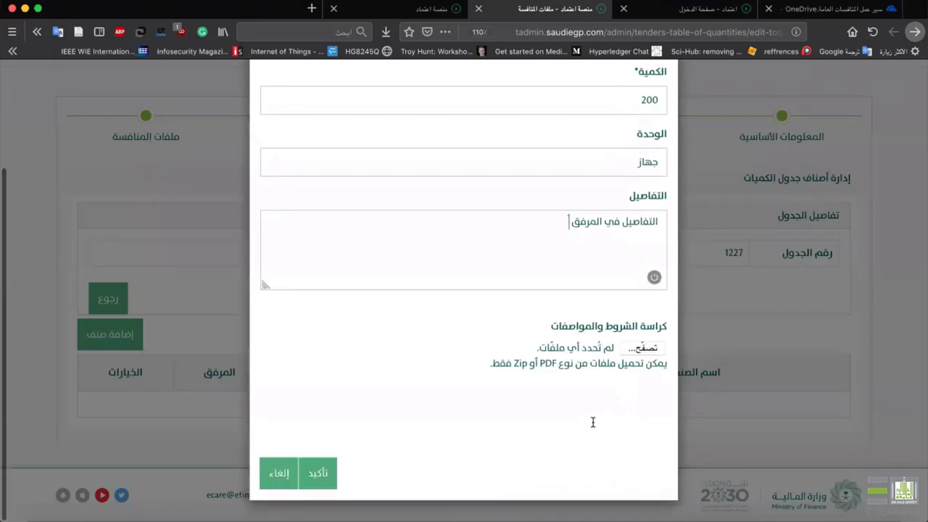
{"action": "left_click", "coordinate": [642, 348]}
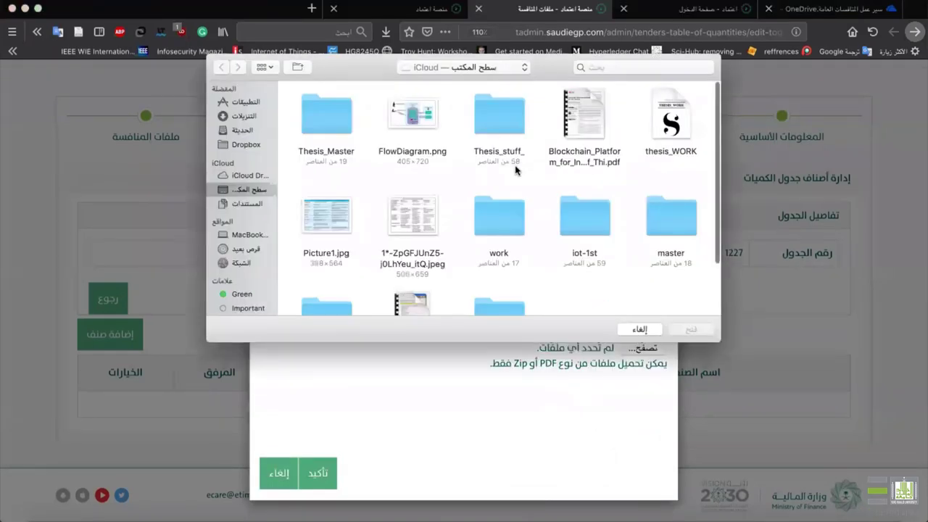
{"action": "scroll", "coordinate": [516, 171], "scroll_direction": "down", "scroll_amount": 3}
{"action": "double_click", "coordinate": [413, 240]}
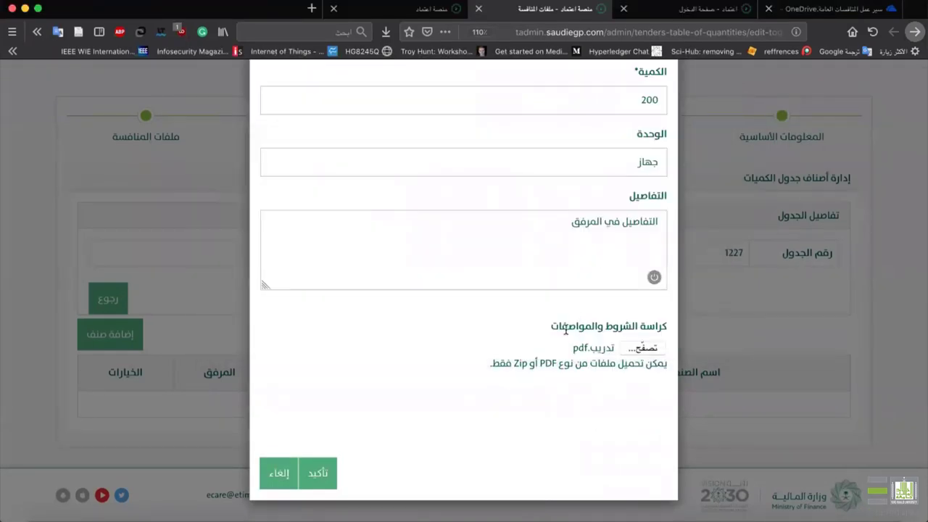
{"action": "left_click", "coordinate": [327, 461]}
{"action": "left_click", "coordinate": [325, 469]}
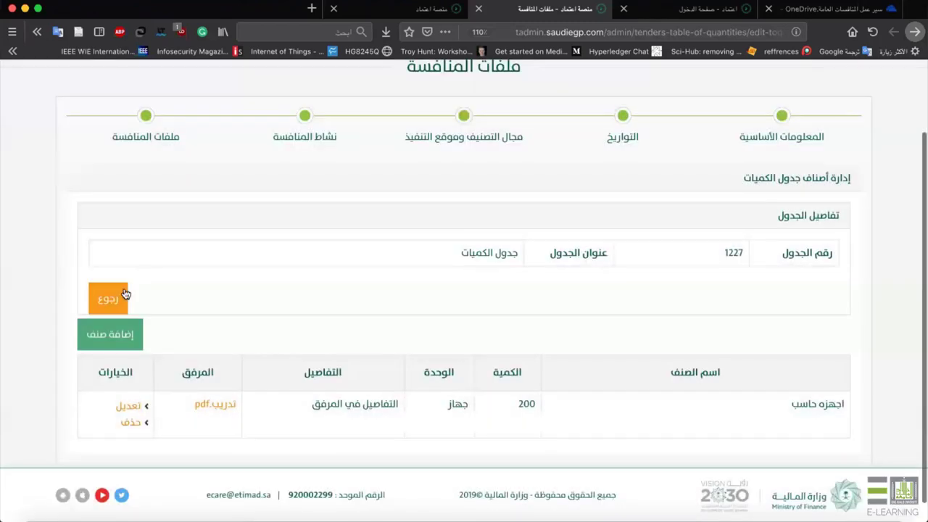
{"action": "left_click", "coordinate": [125, 293]}
{"action": "scroll", "coordinate": [321, 337], "scroll_direction": "down", "scroll_amount": 3}
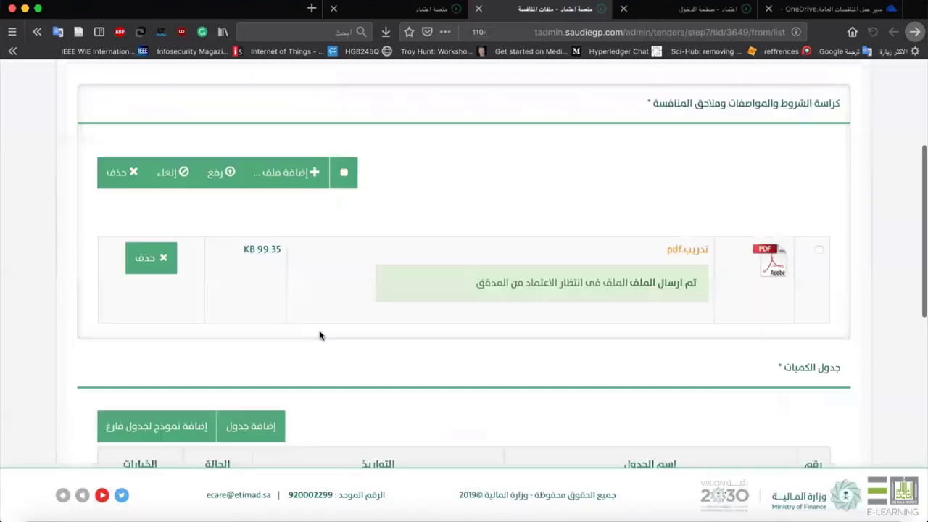
{"action": "scroll", "coordinate": [321, 334], "scroll_direction": "down", "scroll_amount": 5}
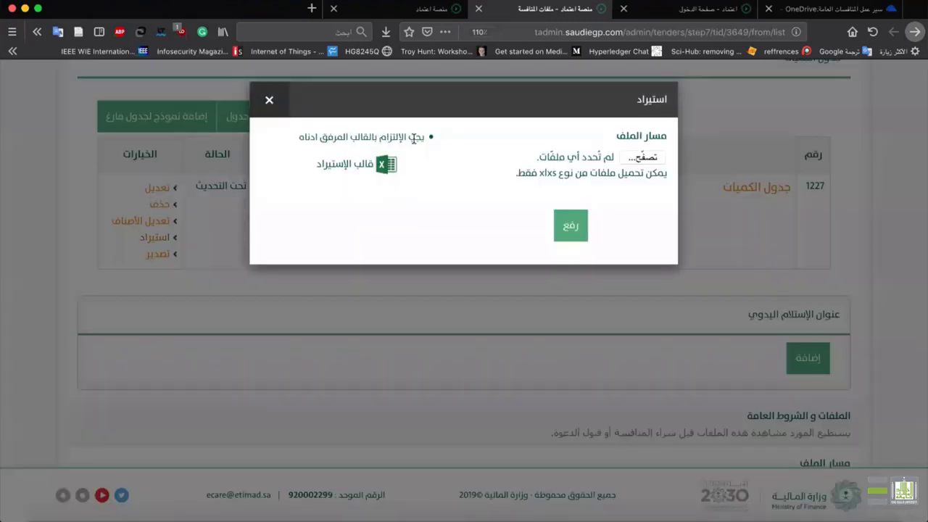
{"action": "left_click", "coordinate": [367, 173]}
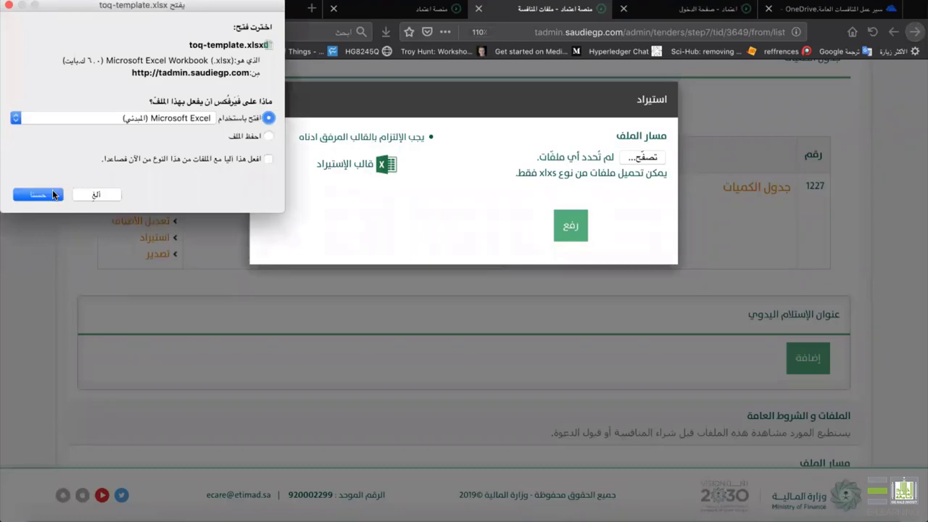
{"action": "left_click", "coordinate": [52, 189]}
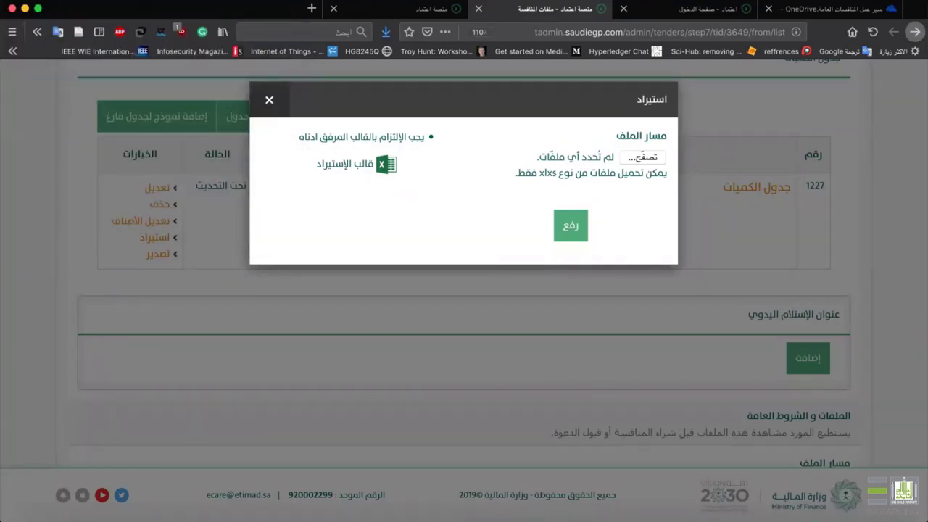
{"action": "mouse_move", "coordinate": [806, 516]}
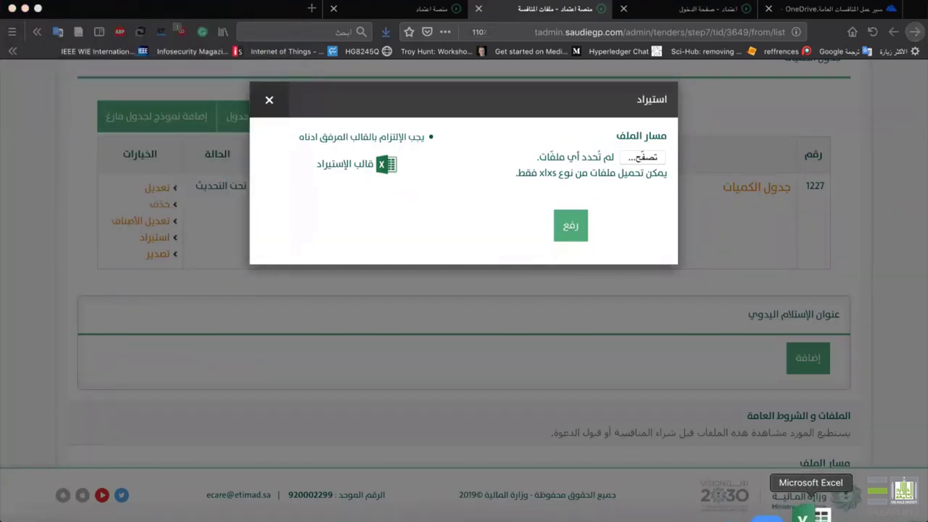
{"action": "left_click", "coordinate": [802, 516]}
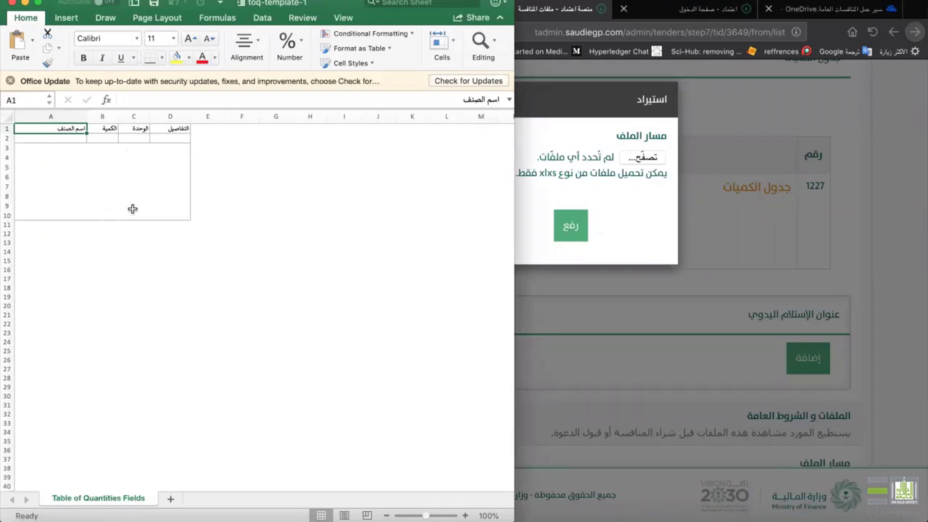
{"action": "left_click", "coordinate": [598, 213]}
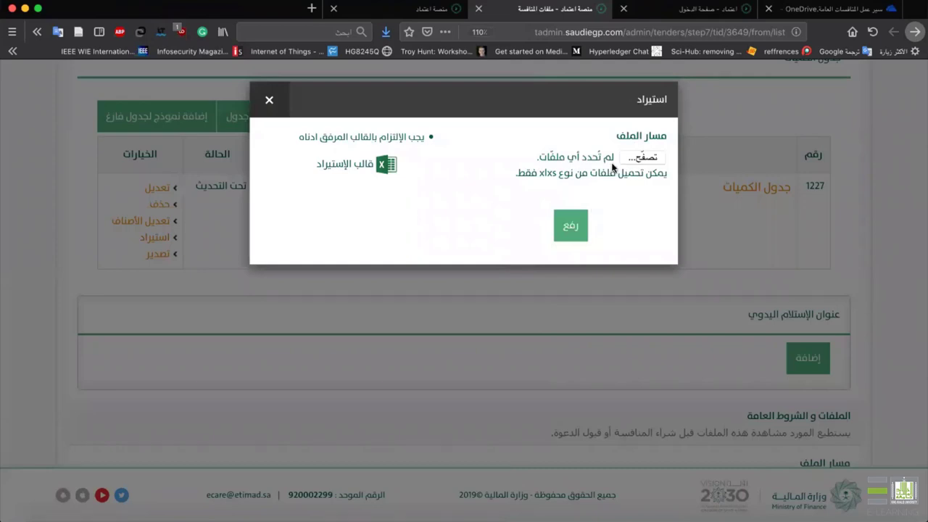
{"action": "left_click", "coordinate": [269, 99]}
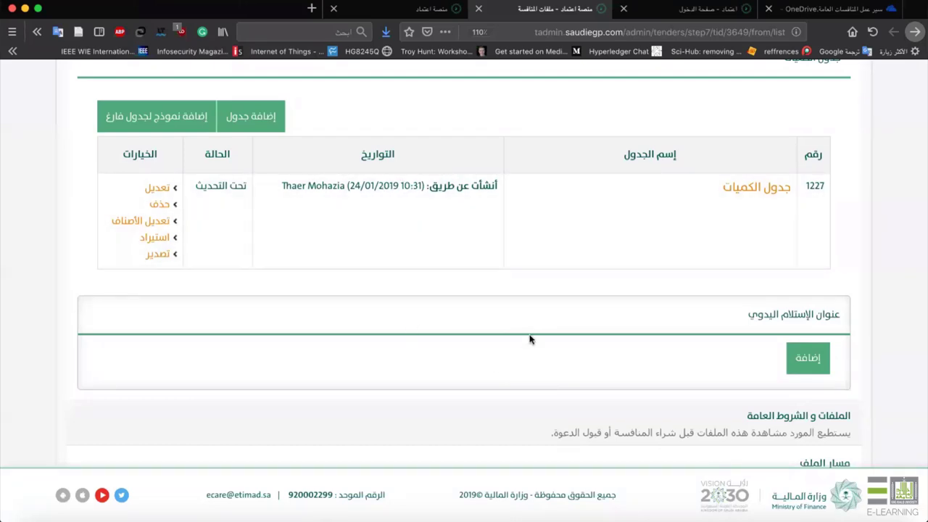
{"action": "left_click", "coordinate": [813, 513]}
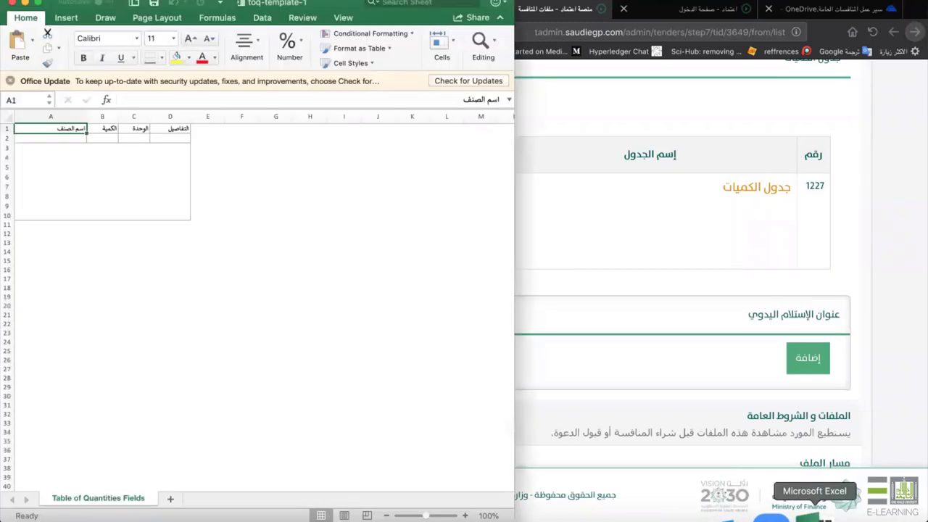
{"action": "left_click", "coordinate": [11, 4]}
{"action": "scroll", "coordinate": [435, 290], "scroll_direction": "down", "scroll_amount": 1}
{"action": "mouse_move", "coordinate": [809, 516]}
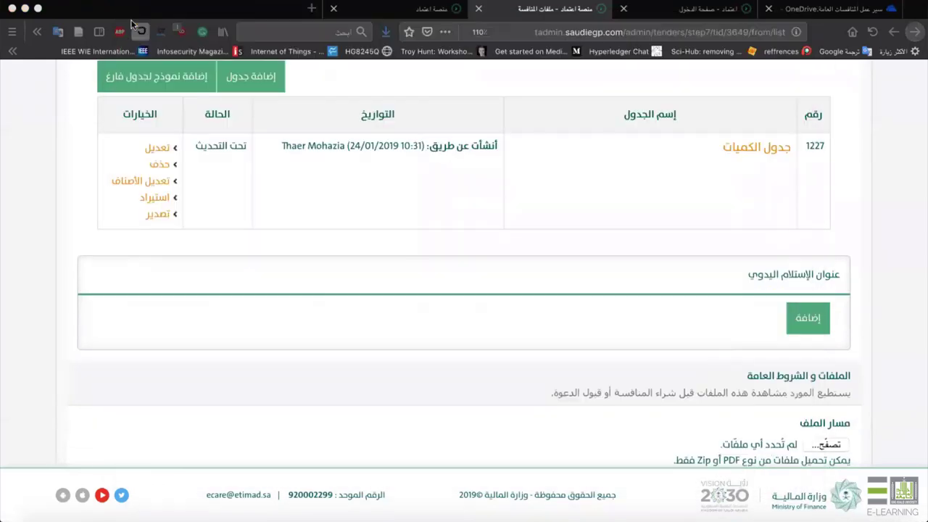
{"action": "scroll", "coordinate": [347, 217], "scroll_direction": "down", "scroll_amount": 5}
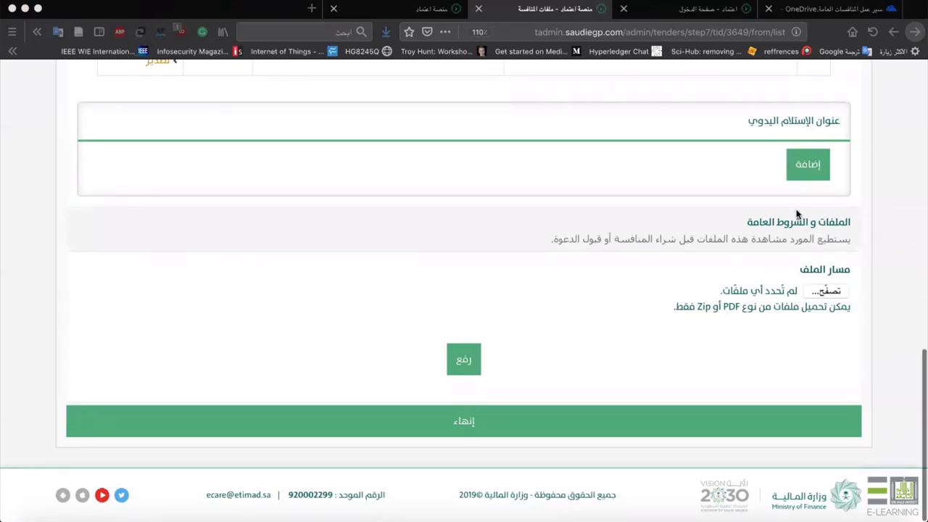
{"action": "scroll", "coordinate": [796, 210], "scroll_direction": "up", "scroll_amount": 10}
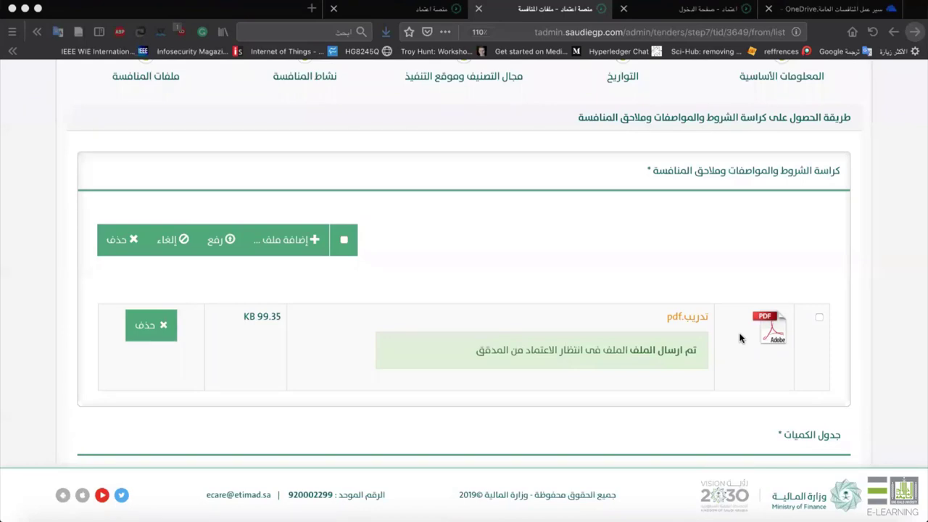
{"action": "scroll", "coordinate": [740, 338], "scroll_direction": "down", "scroll_amount": 10}
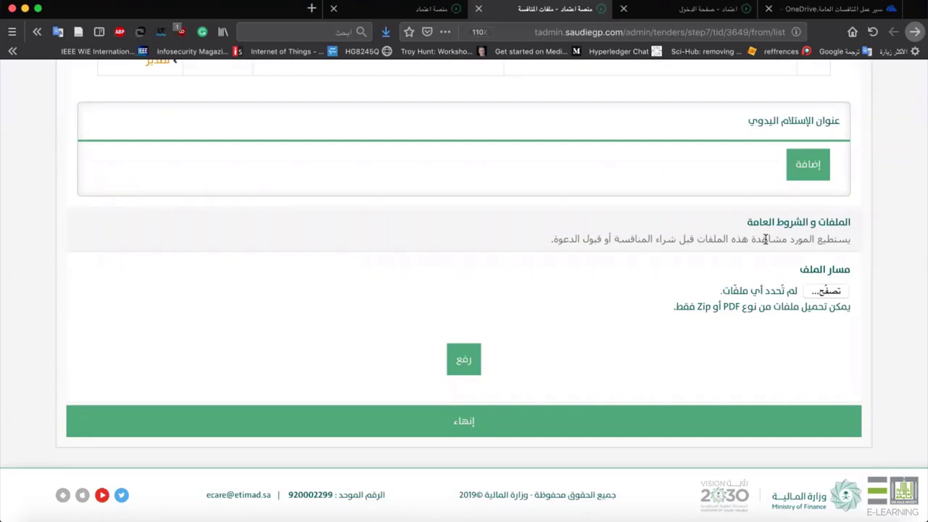
Upload تدريب.pdf to the general files and terms section and finish the tender files.
{"action": "left_click", "coordinate": [821, 291]}
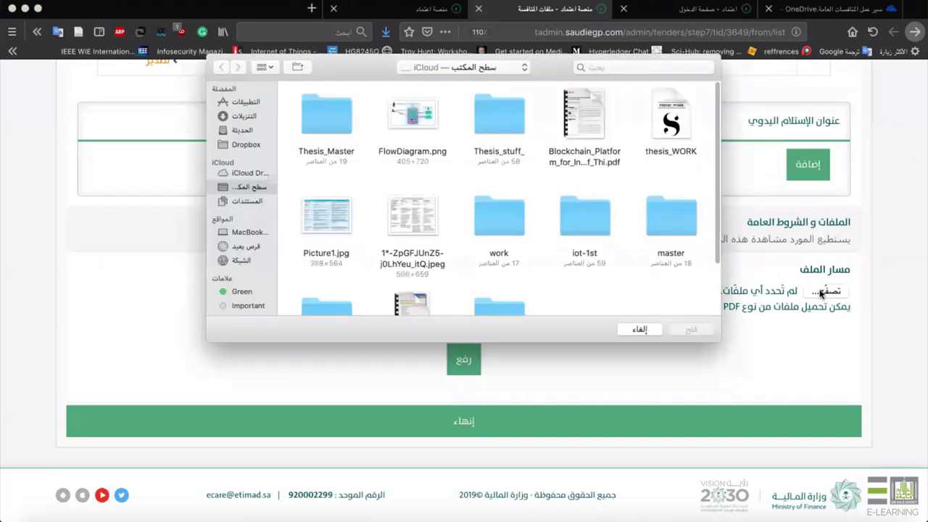
{"action": "scroll", "coordinate": [549, 283], "scroll_direction": "down", "scroll_amount": 3}
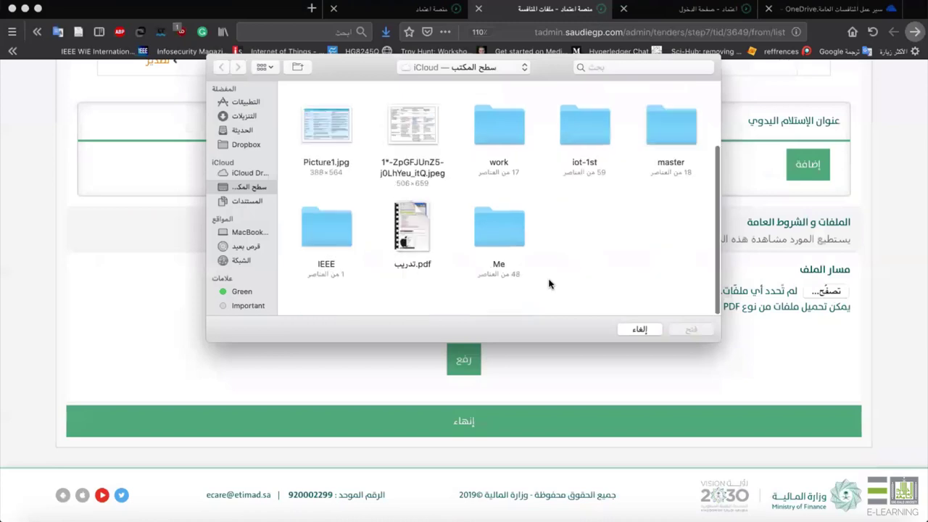
{"action": "double_click", "coordinate": [421, 244]}
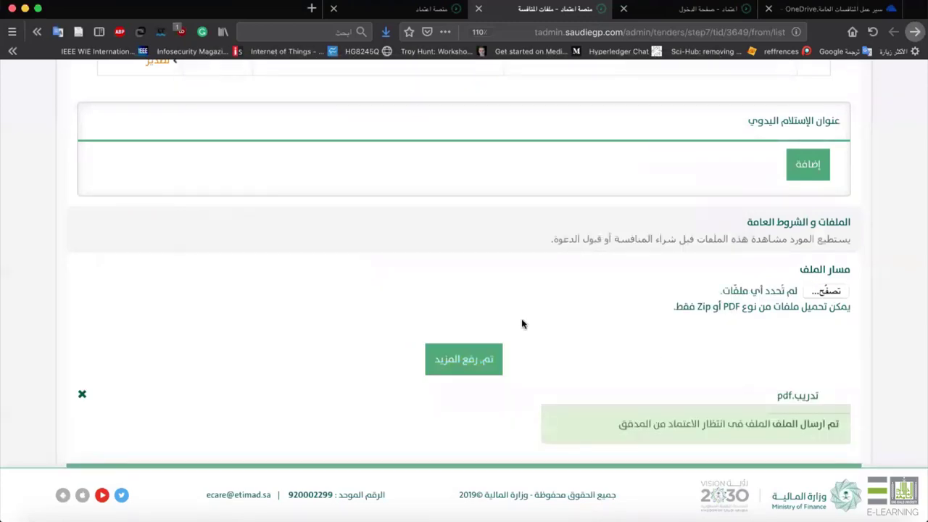
{"action": "scroll", "coordinate": [520, 323], "scroll_direction": "down", "scroll_amount": 2}
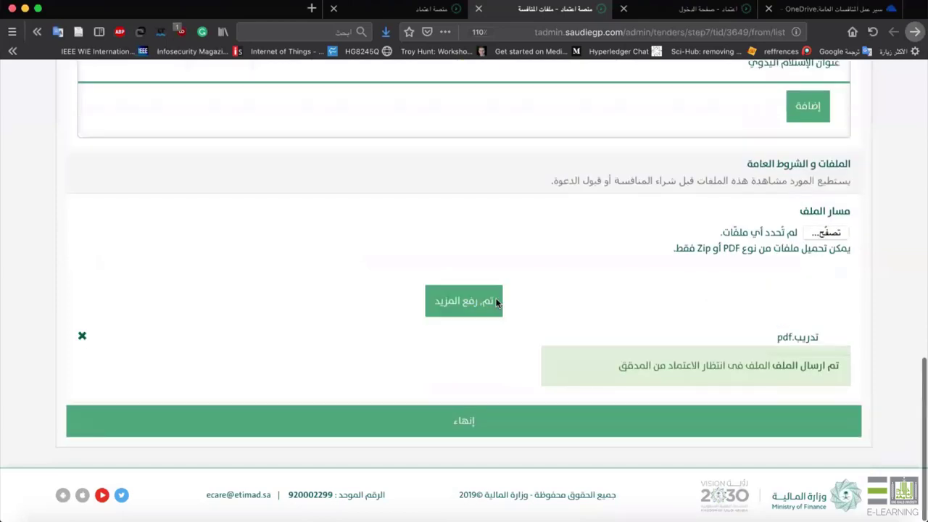
{"action": "scroll", "coordinate": [660, 190], "scroll_direction": "up", "scroll_amount": 1}
{"action": "scroll", "coordinate": [657, 196], "scroll_direction": "up", "scroll_amount": 15}
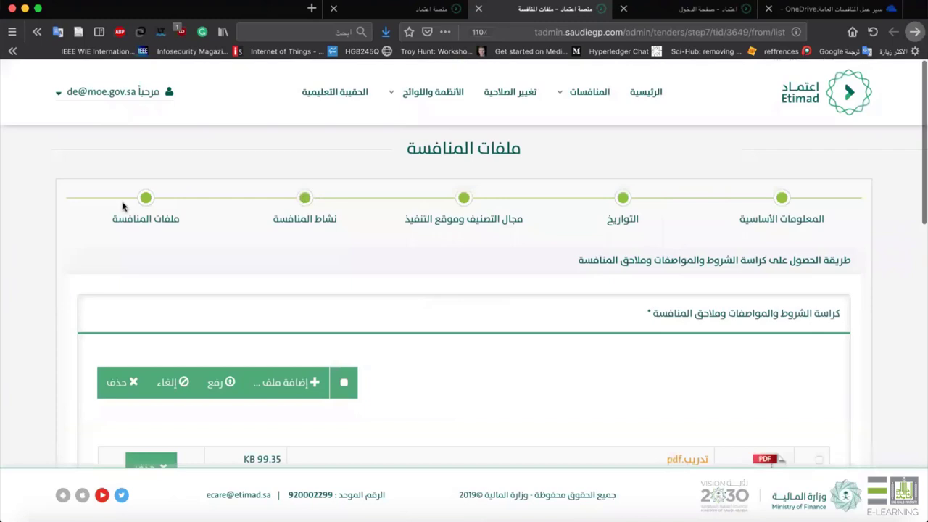
{"action": "scroll", "coordinate": [286, 242], "scroll_direction": "down", "scroll_amount": 7}
{"action": "scroll", "coordinate": [285, 242], "scroll_direction": "down", "scroll_amount": 10}
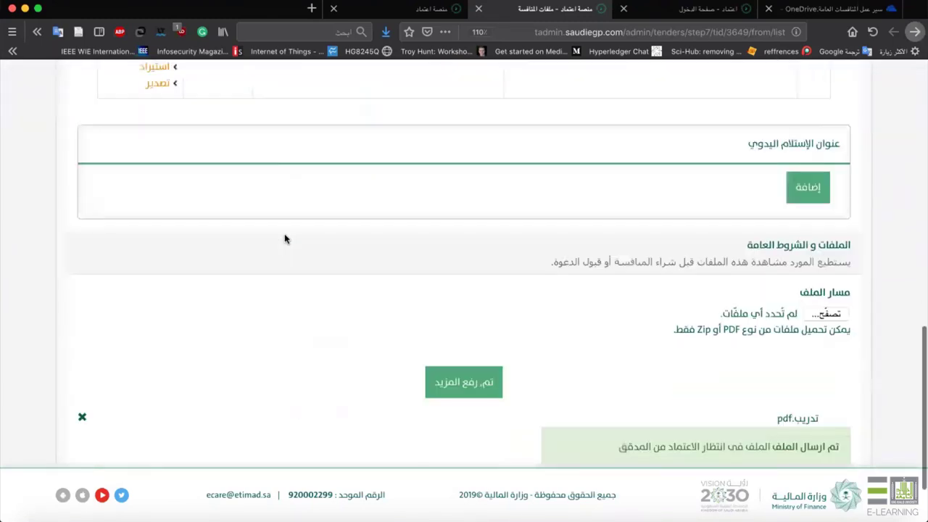
{"action": "left_click", "coordinate": [425, 421]}
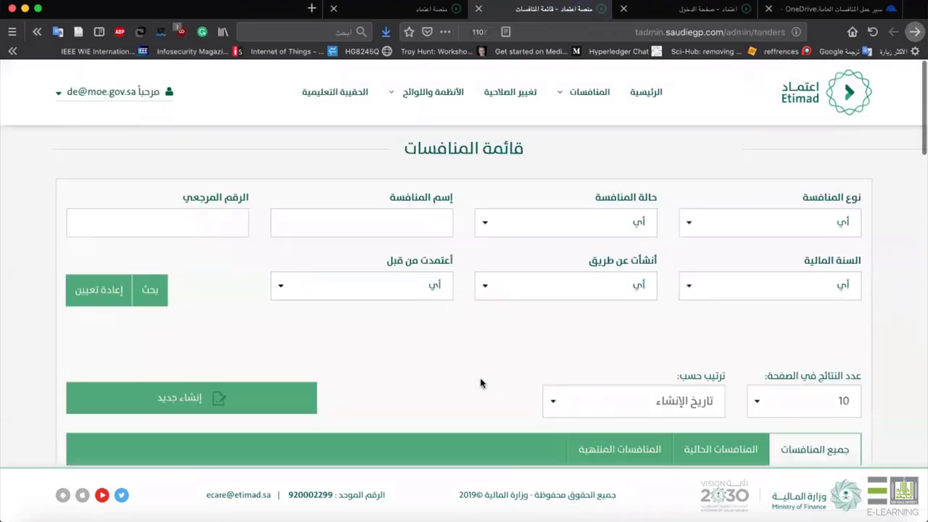
Review tender 3649's title, creator and dates, then send it for approval and confirm.
{"action": "scroll", "coordinate": [481, 384], "scroll_direction": "down", "scroll_amount": 4}
{"action": "scroll", "coordinate": [466, 317], "scroll_direction": "down", "scroll_amount": 3}
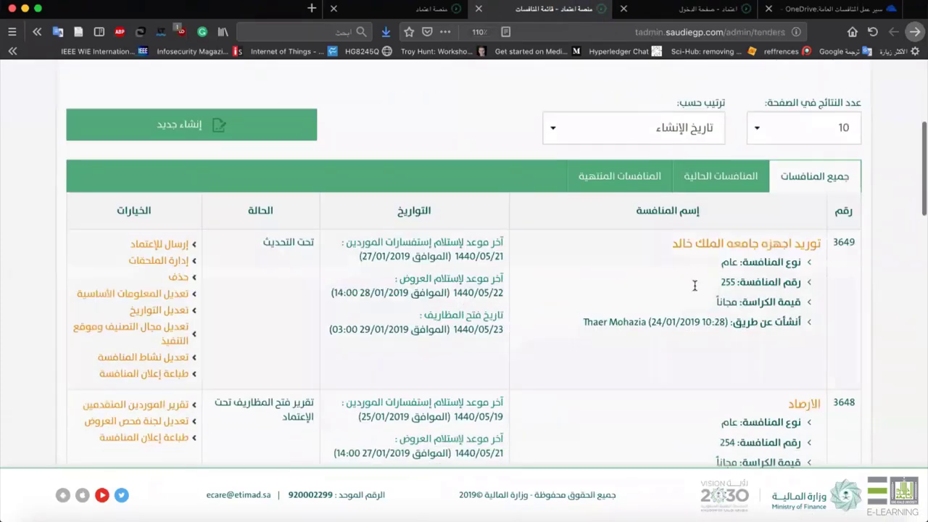
{"action": "left_click_drag", "start_coordinate": [659, 250], "coordinate": [812, 243]}
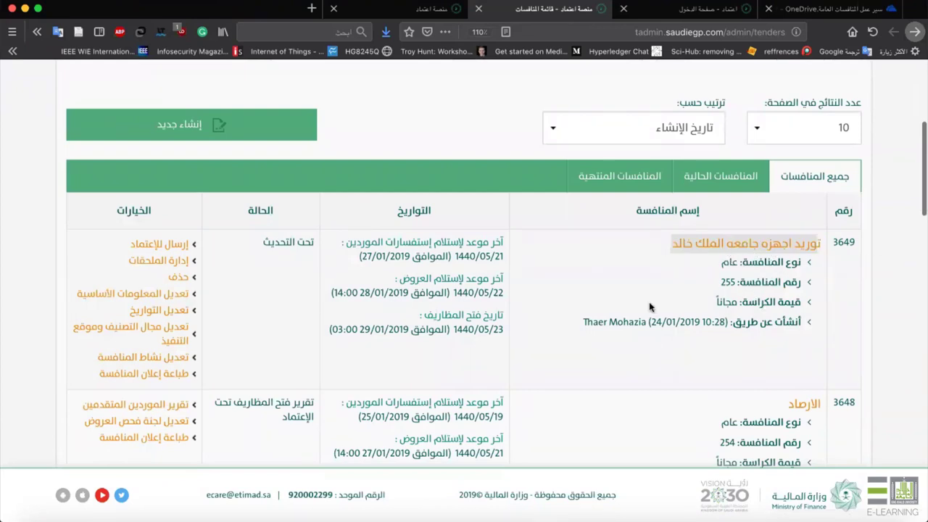
{"action": "mouse_move", "coordinate": [582, 319]}
{"action": "left_mouse_down"}
{"action": "mouse_move", "coordinate": [593, 339]}
{"action": "mouse_move", "coordinate": [577, 318]}
{"action": "mouse_move", "coordinate": [585, 317]}
{"action": "left_mouse_up"}
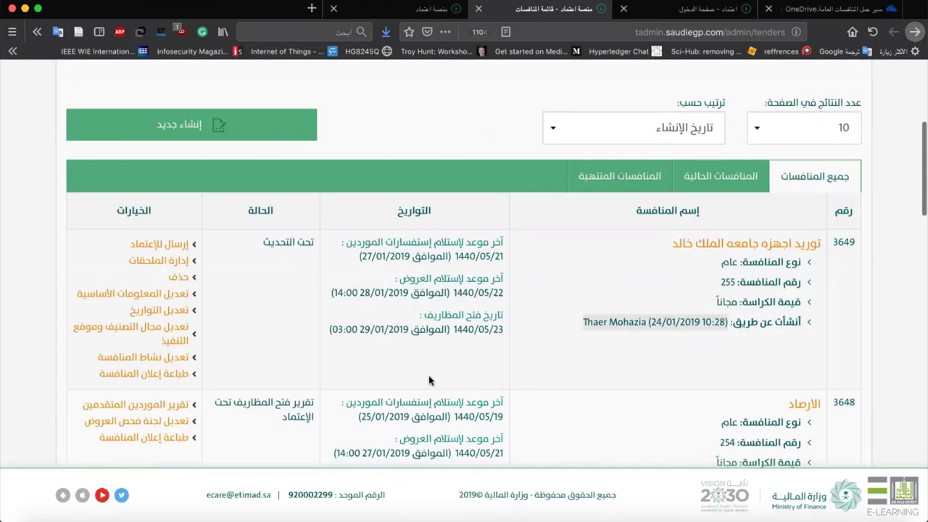
{"action": "left_click", "coordinate": [250, 210]}
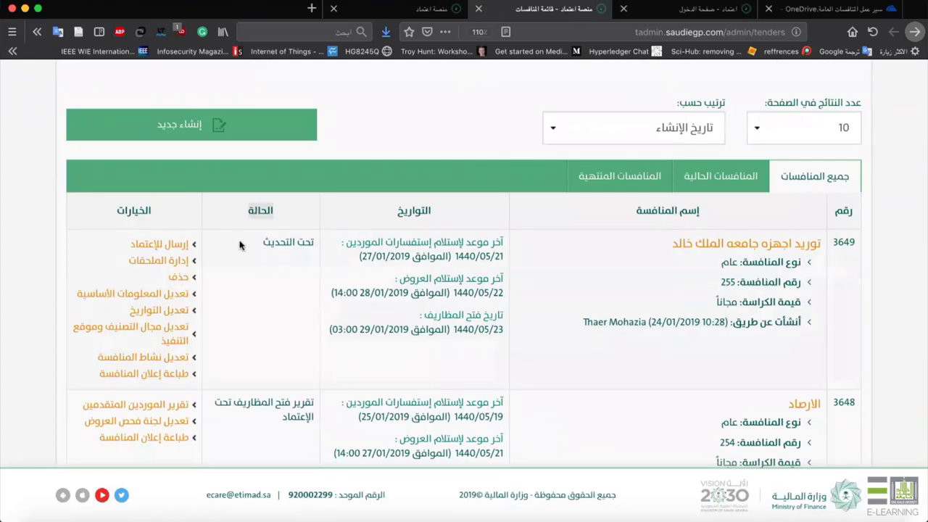
{"action": "left_click_drag", "start_coordinate": [242, 246], "coordinate": [292, 231]}
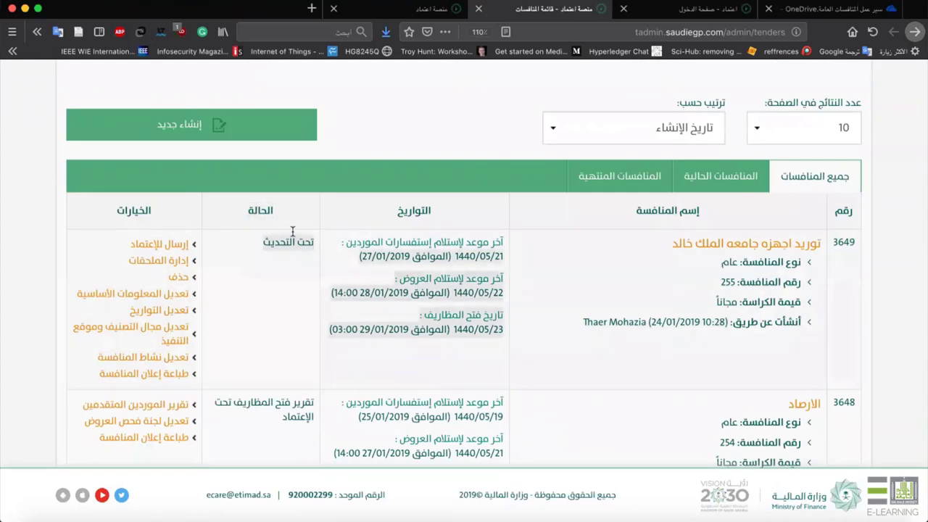
{"action": "left_click", "coordinate": [172, 250]}
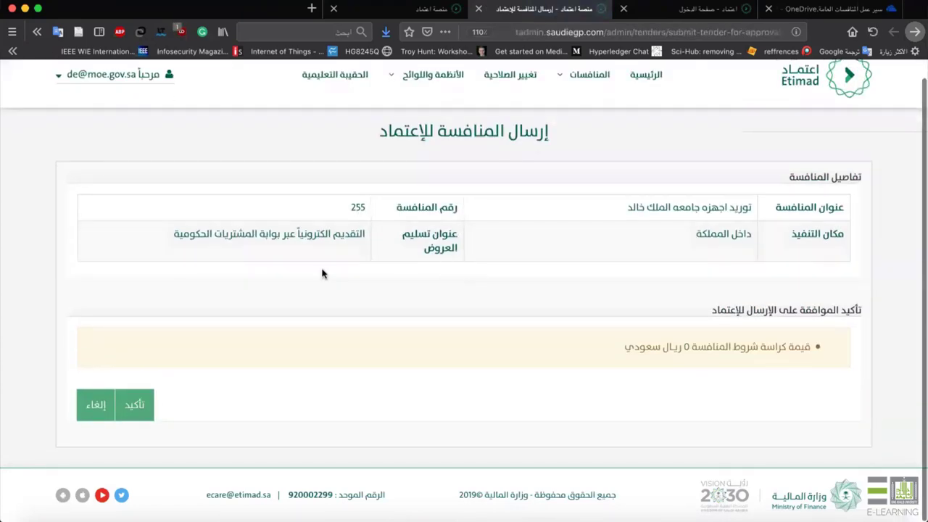
{"action": "left_click", "coordinate": [138, 404]}
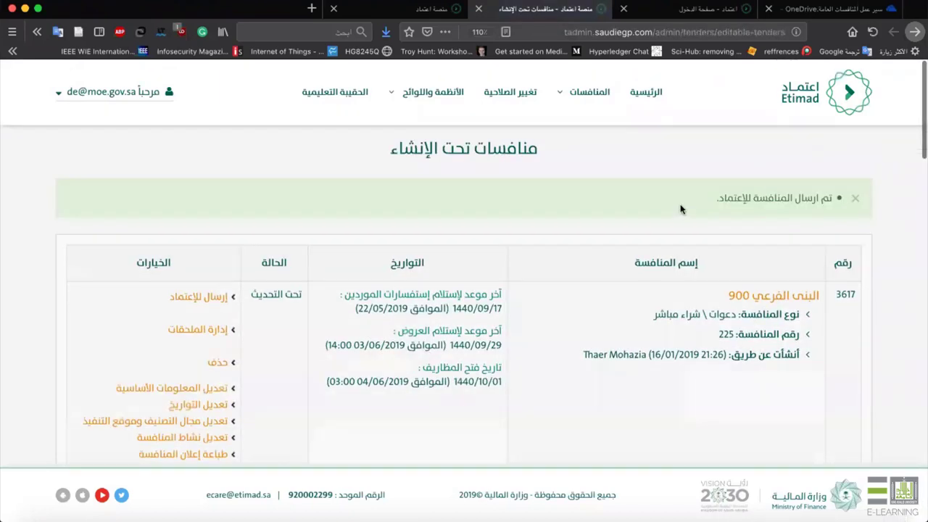
{"action": "left_click", "coordinate": [813, 9]}
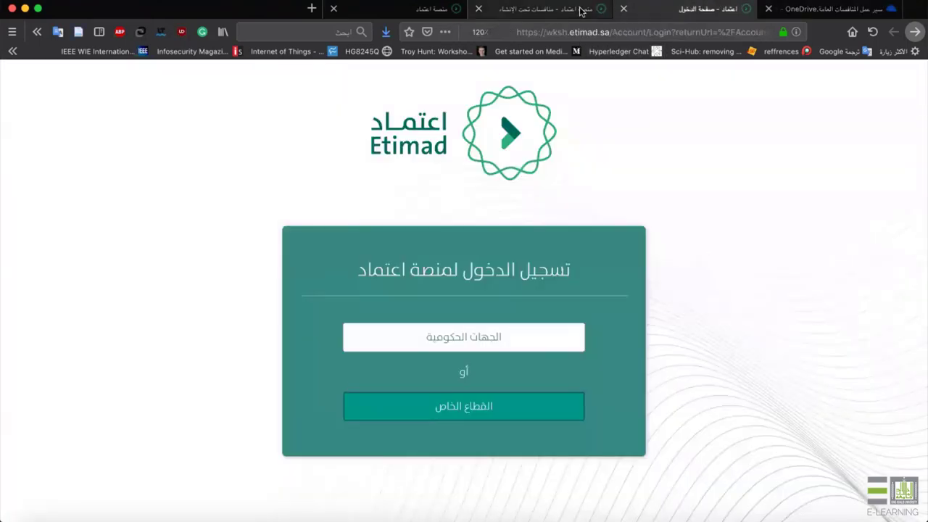
Go back from the SharePoint workflow slide to the Etimad tenders-under-creation list.
{"action": "left_click", "coordinate": [582, 11]}
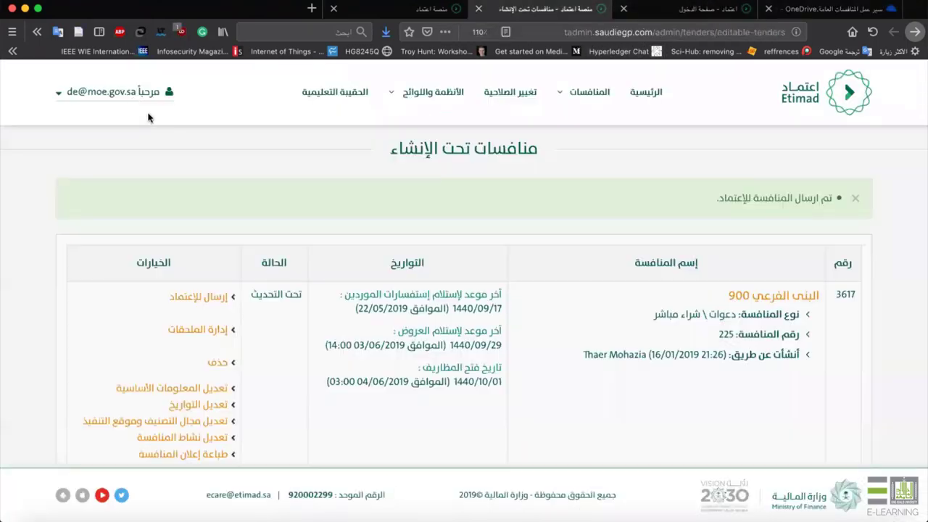
Log out and sign in again using a different saved account.
{"action": "left_click", "coordinate": [131, 98]}
{"action": "left_click", "coordinate": [97, 240]}
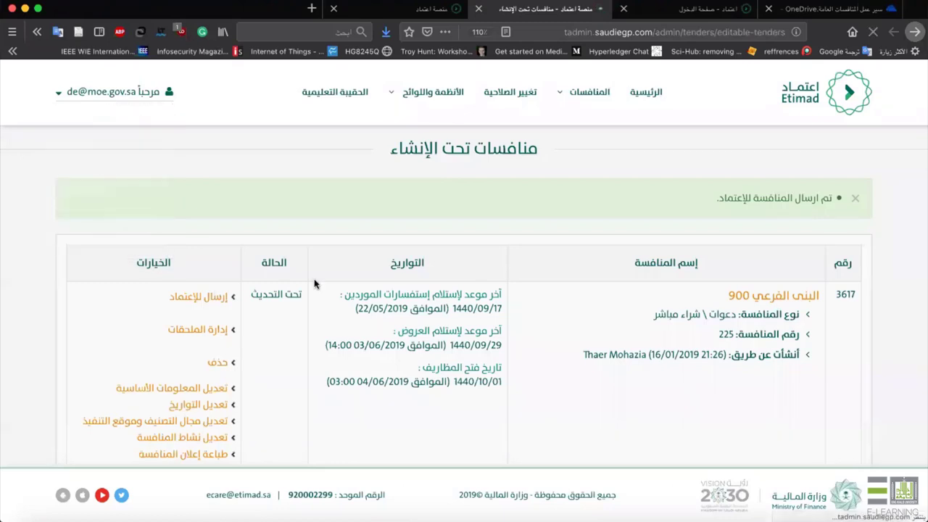
{"action": "left_click", "coordinate": [290, 239]}
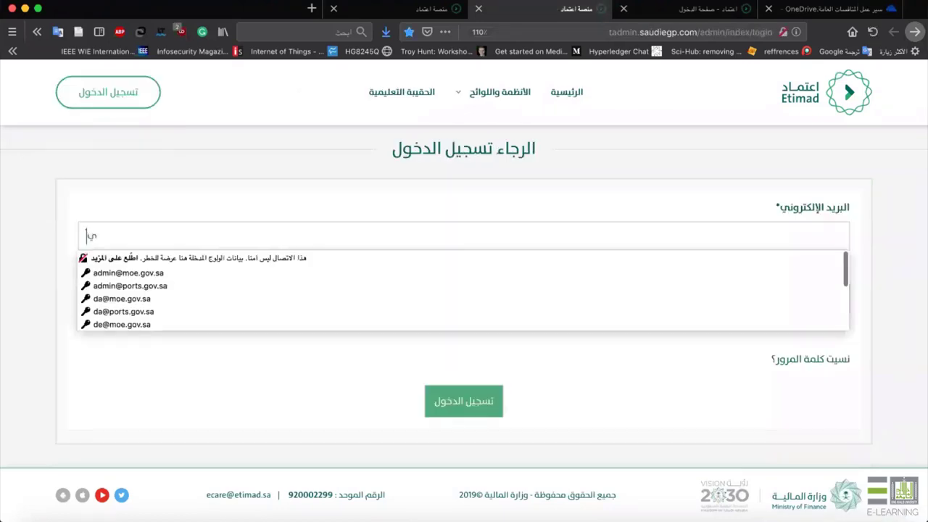
{"action": "type", "text": "شي"}
{"action": "key", "text": "BackSpace"}
{"action": "key", "text": "BackSpace"}
{"action": "type", "text": "da"}
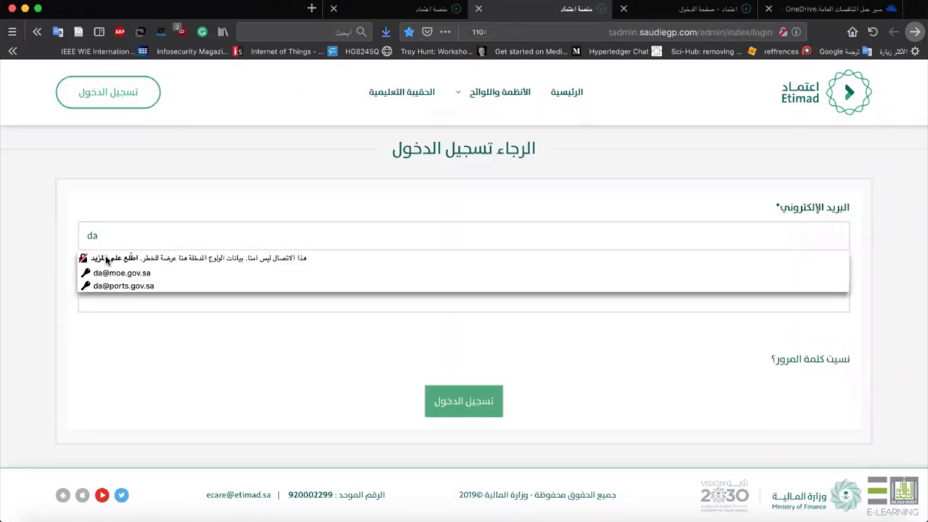
{"action": "left_click", "coordinate": [118, 270]}
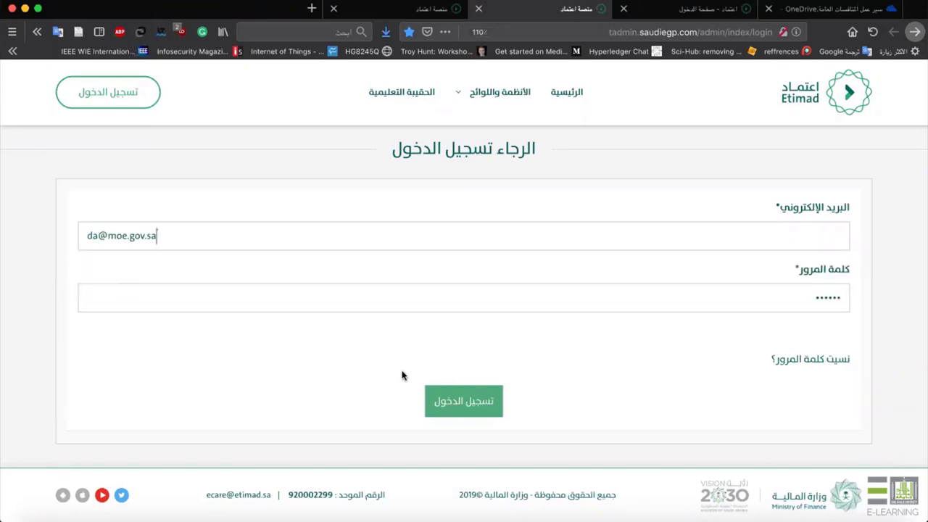
{"action": "left_click", "coordinate": [455, 400]}
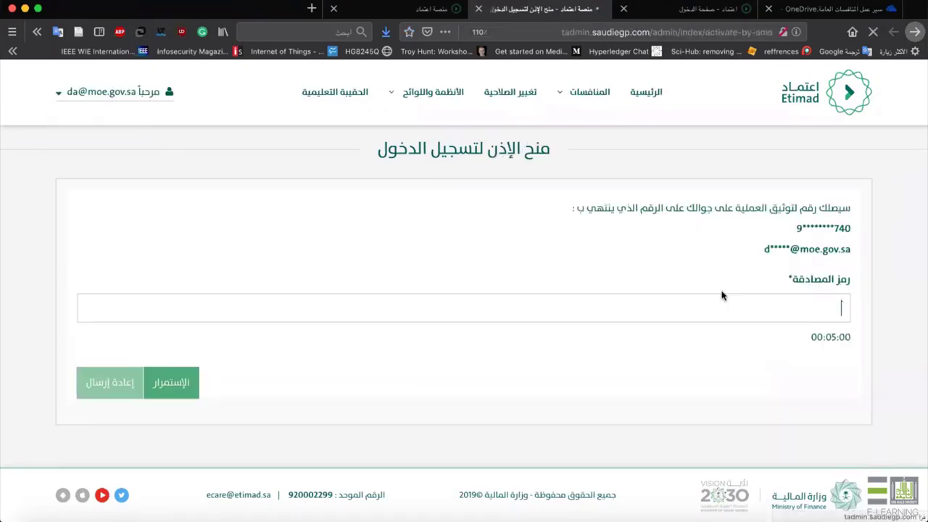
Enter the SMS verification code and continue to the control panel.
{"action": "left_click", "coordinate": [568, 310]}
{"action": "type", "text": "443"}
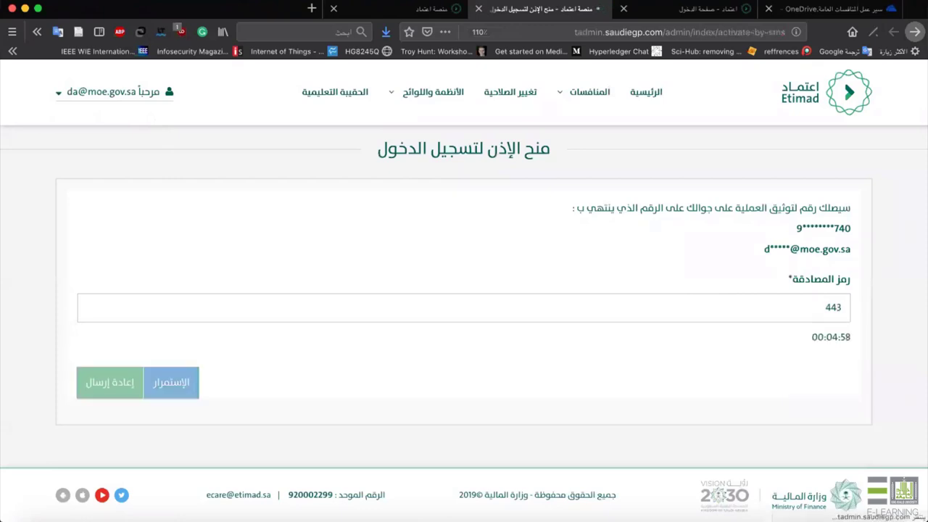
{"action": "key", "text": "Return"}
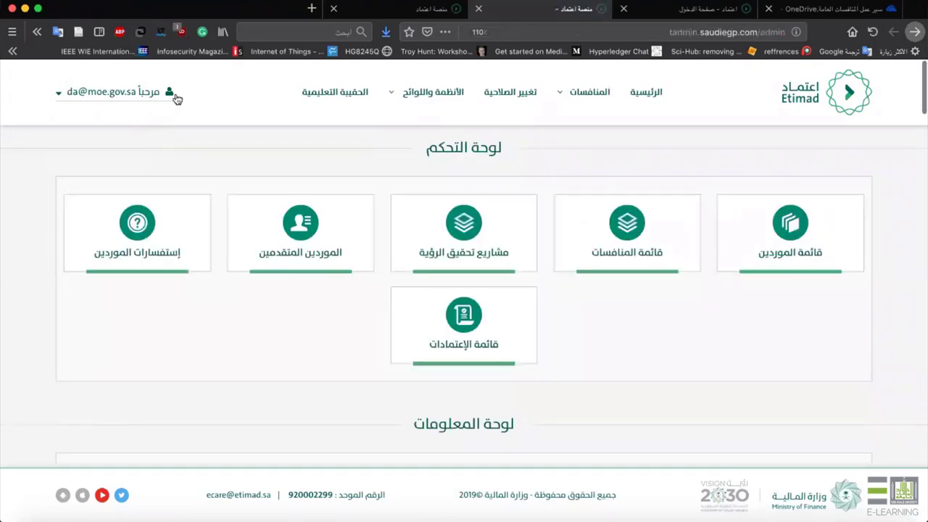
Close the تغيير الصلاحية dialog, open the tenders list and open tender 3649's إعتماد link.
{"action": "left_click", "coordinate": [516, 93]}
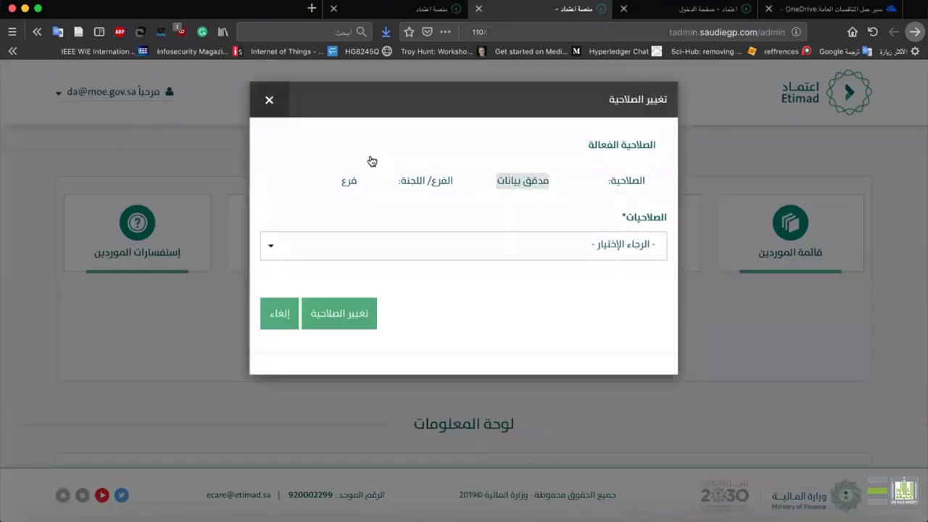
{"action": "left_click", "coordinate": [262, 113]}
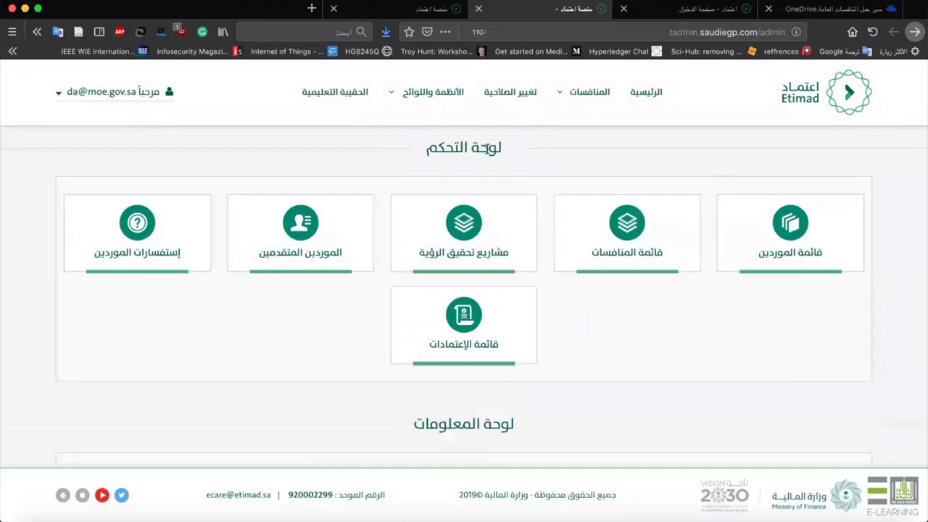
{"action": "left_click", "coordinate": [611, 226]}
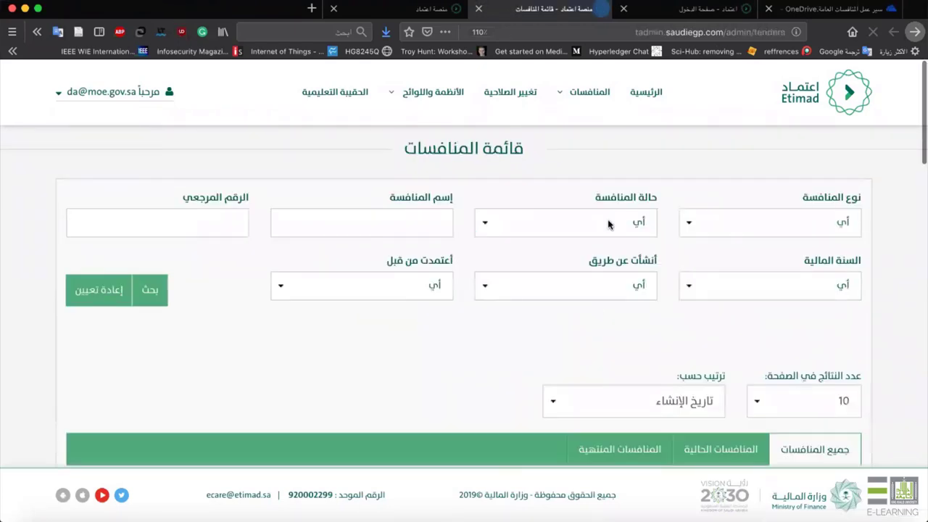
{"action": "scroll", "coordinate": [594, 310], "scroll_direction": "down", "scroll_amount": 3}
{"action": "scroll", "coordinate": [595, 312], "scroll_direction": "down", "scroll_amount": 3}
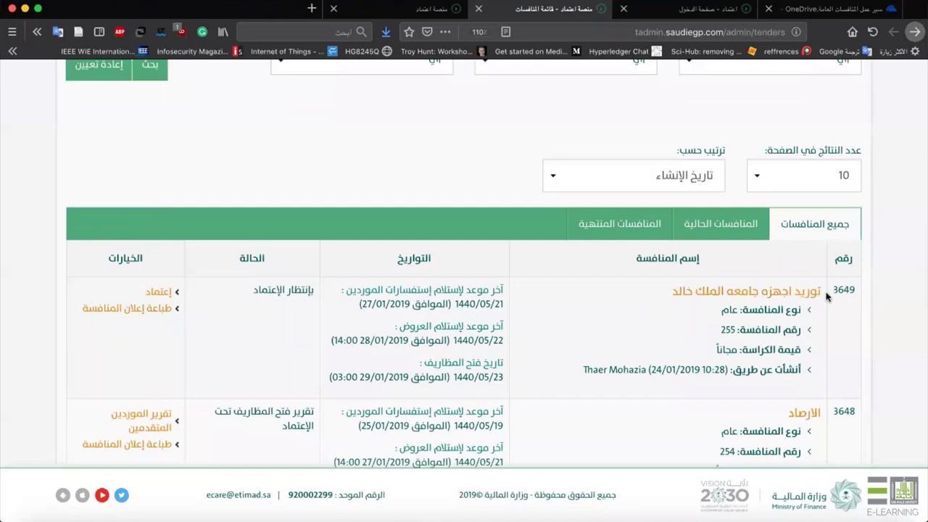
{"action": "left_click_drag", "start_coordinate": [825, 293], "coordinate": [661, 293]}
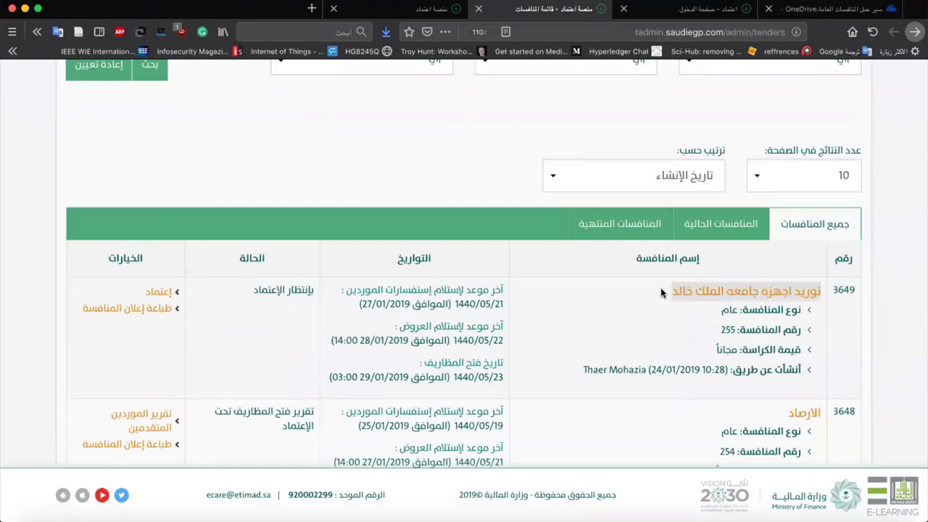
{"action": "left_click", "coordinate": [248, 285]}
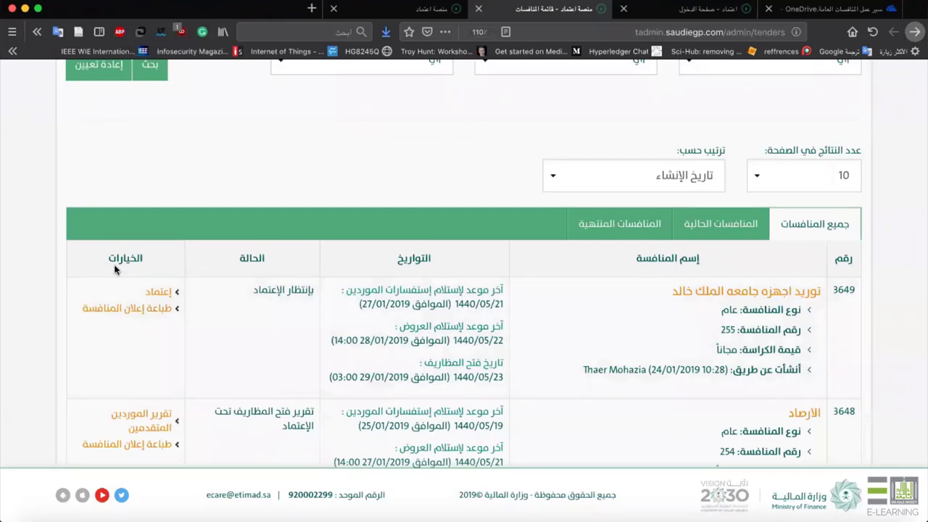
{"action": "left_click", "coordinate": [159, 292]}
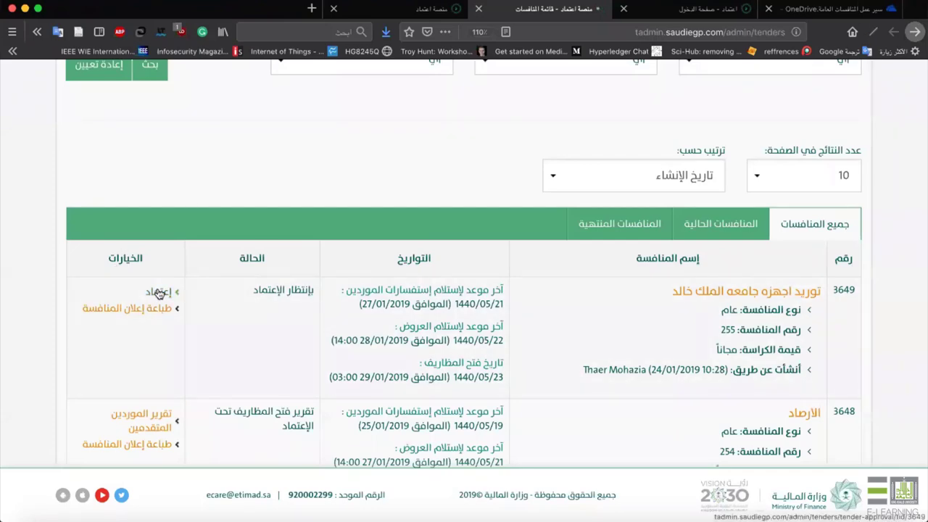
Scroll through the basic information on tender 3649's approval page.
{"action": "scroll", "coordinate": [430, 300], "scroll_direction": "down", "scroll_amount": 2}
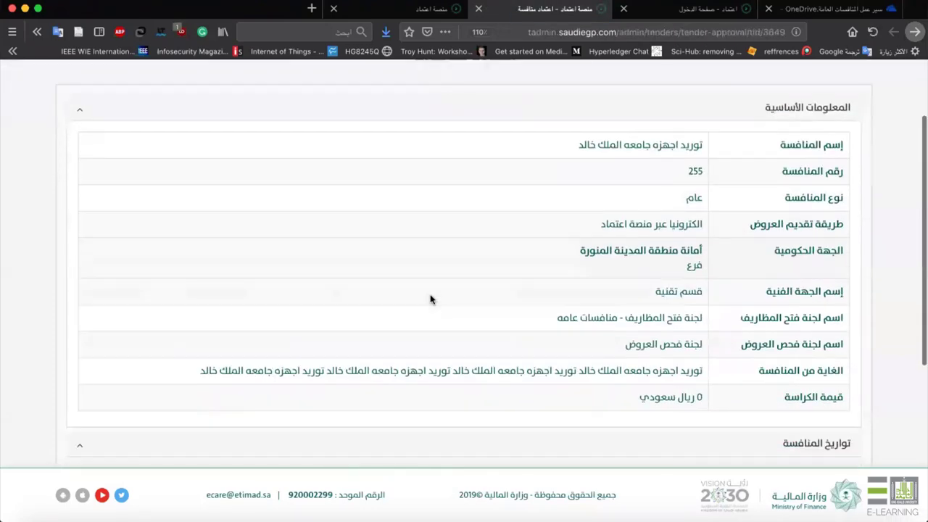
{"action": "scroll", "coordinate": [430, 300], "scroll_direction": "down", "scroll_amount": 1}
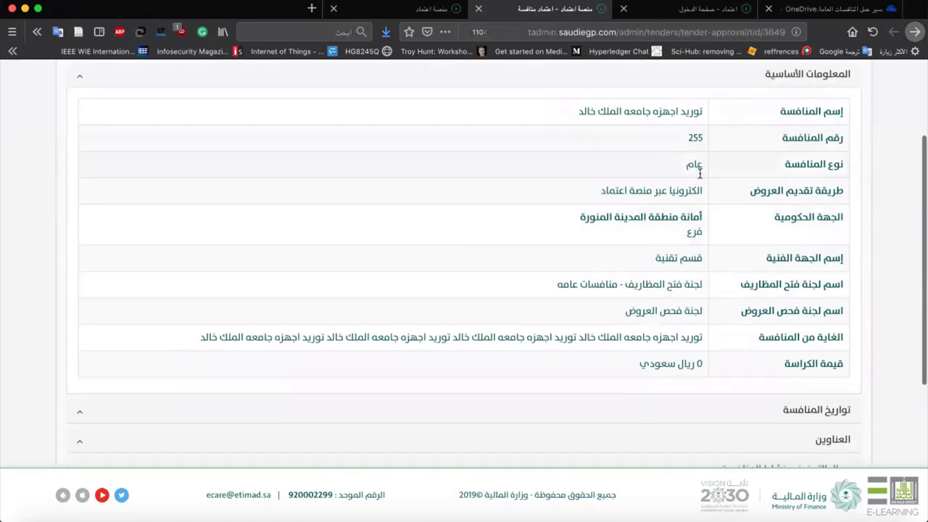
{"action": "scroll", "coordinate": [725, 145], "scroll_direction": "up", "scroll_amount": 1}
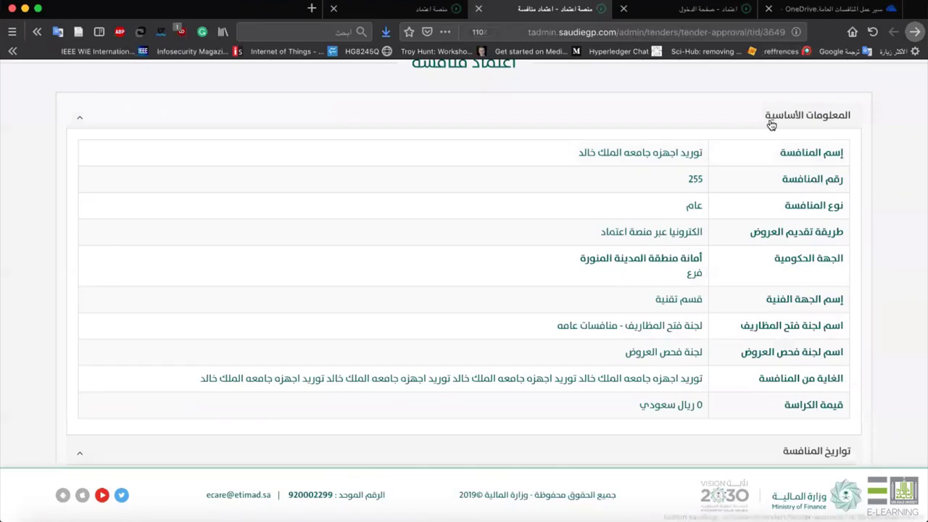
{"action": "scroll", "coordinate": [696, 178], "scroll_direction": "down", "scroll_amount": 2}
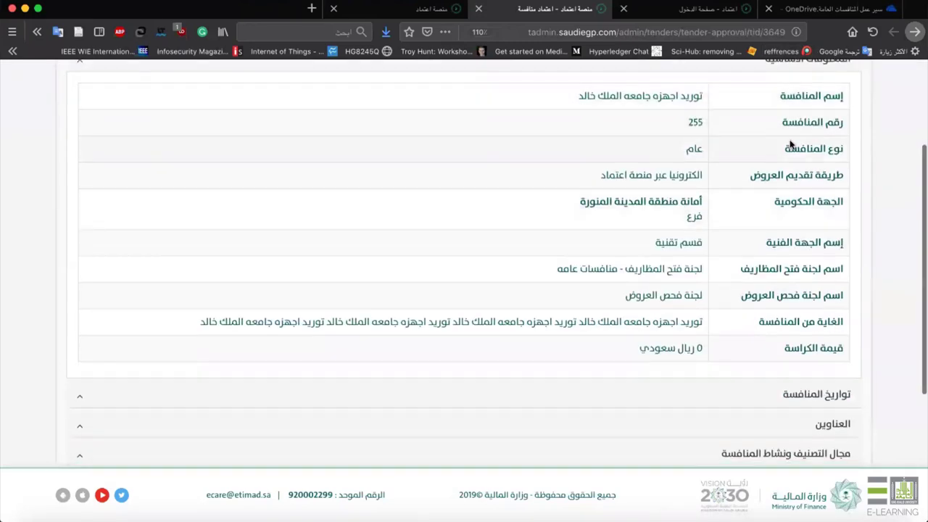
{"action": "scroll", "coordinate": [790, 145], "scroll_direction": "down", "scroll_amount": 2}
{"action": "scroll", "coordinate": [797, 120], "scroll_direction": "down", "scroll_amount": 1}
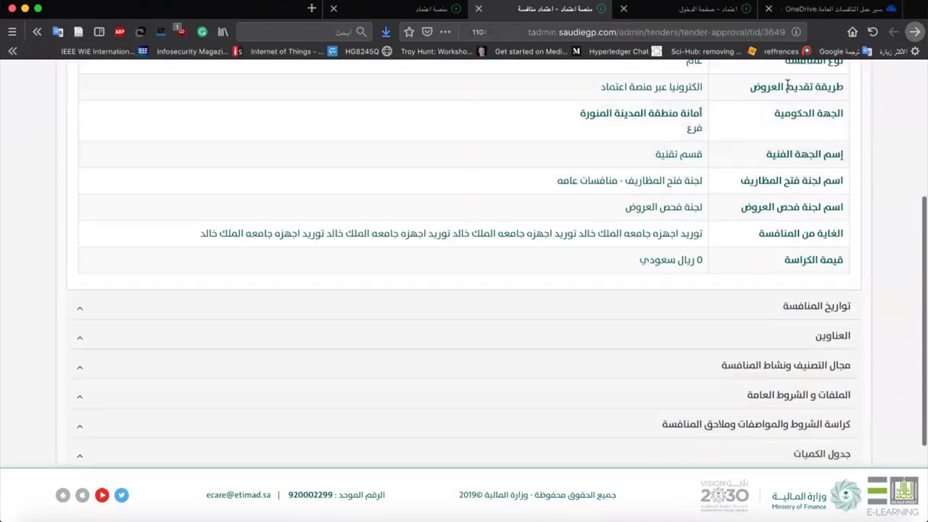
{"action": "scroll", "coordinate": [786, 141], "scroll_direction": "down", "scroll_amount": 4}
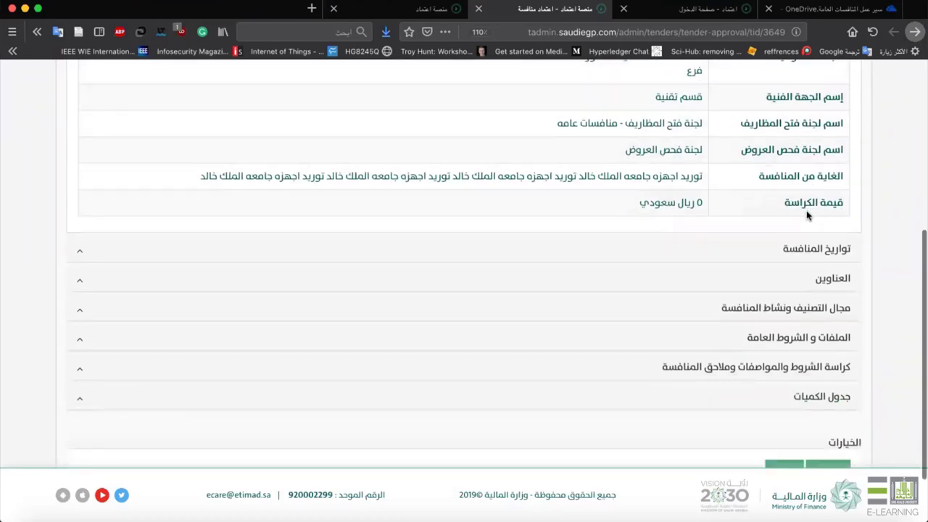
Expand the dates, addresses, files, terms booklet and جدول الكميات sections.
{"action": "left_click", "coordinate": [817, 178]}
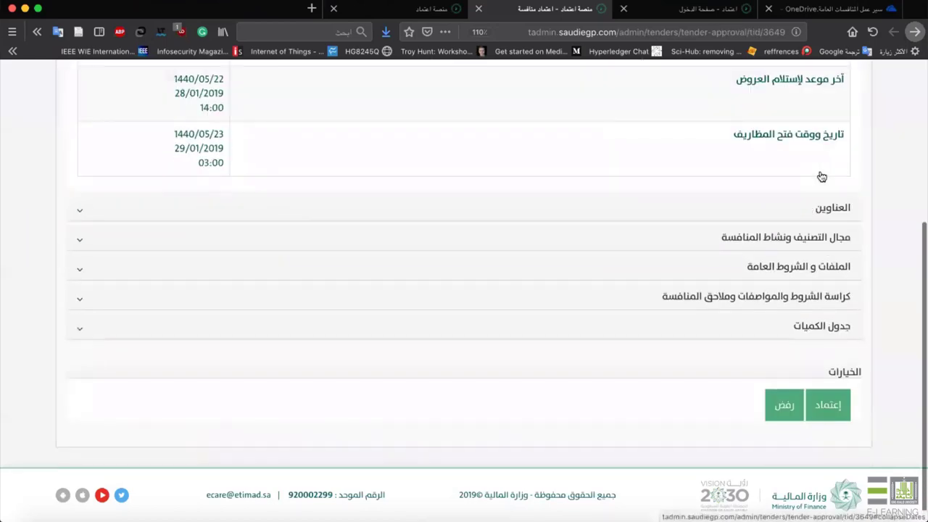
{"action": "left_click", "coordinate": [826, 208]}
{"action": "left_click", "coordinate": [829, 300]}
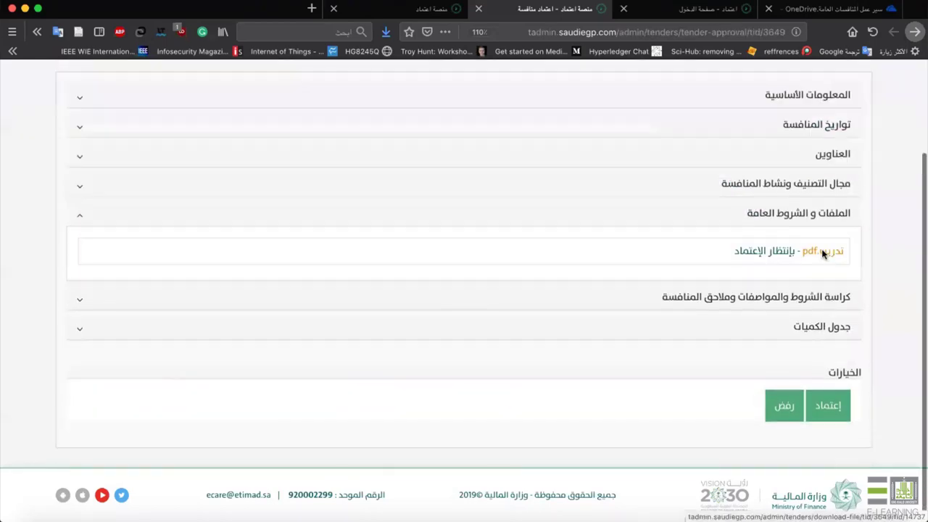
{"action": "left_click", "coordinate": [768, 296]}
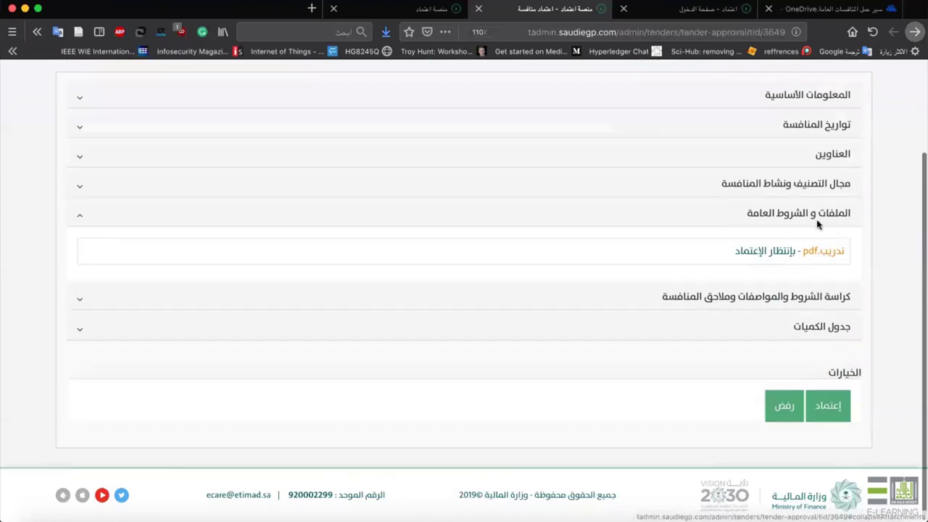
{"action": "left_click", "coordinate": [796, 225]}
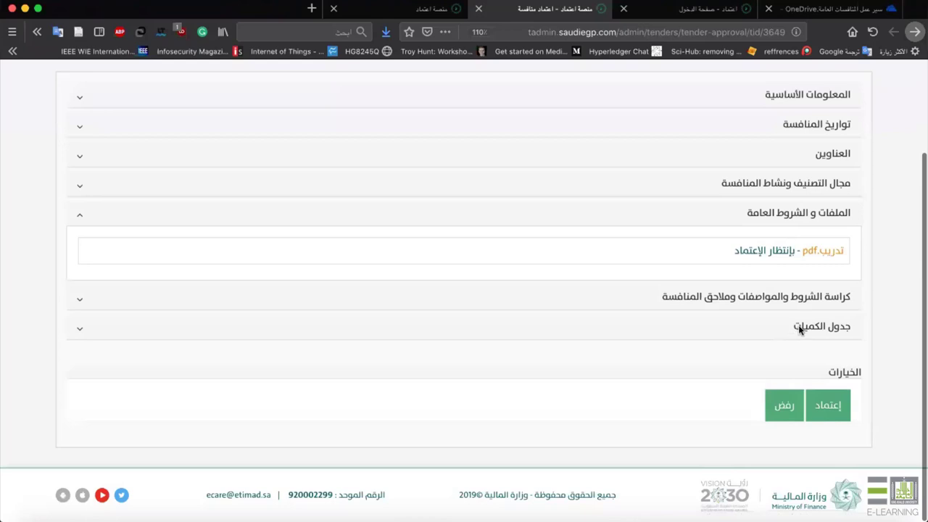
{"action": "left_click", "coordinate": [799, 327]}
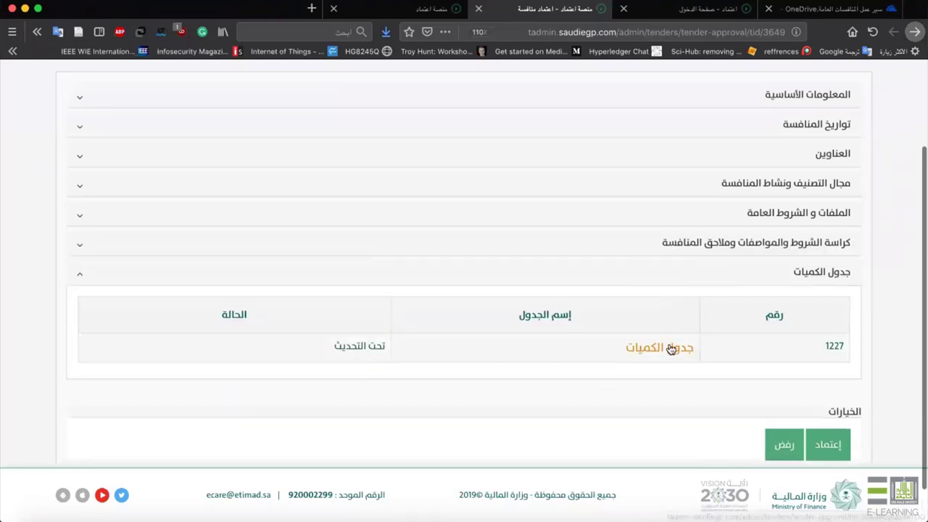
Review quantities table 1227 listing 200 computer devices, then start approving tender 3649.
{"action": "left_click", "coordinate": [671, 349]}
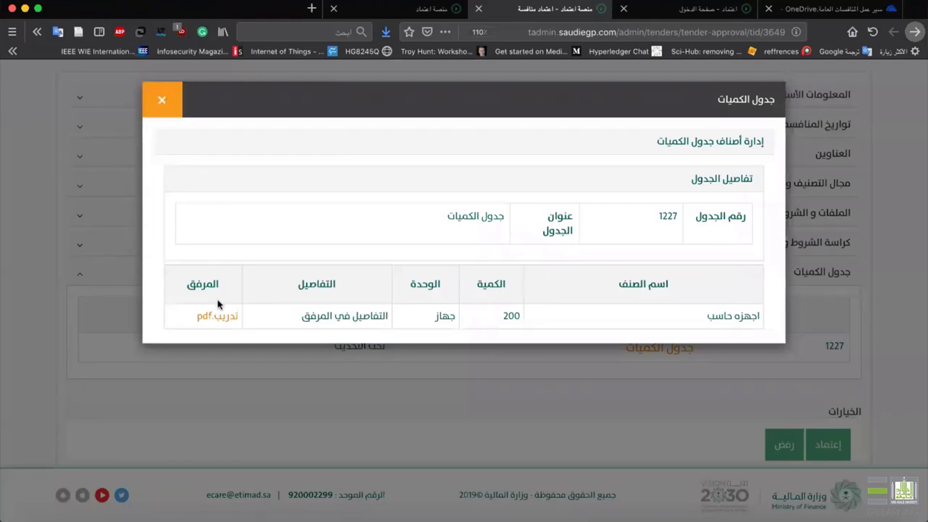
{"action": "left_click", "coordinate": [162, 99]}
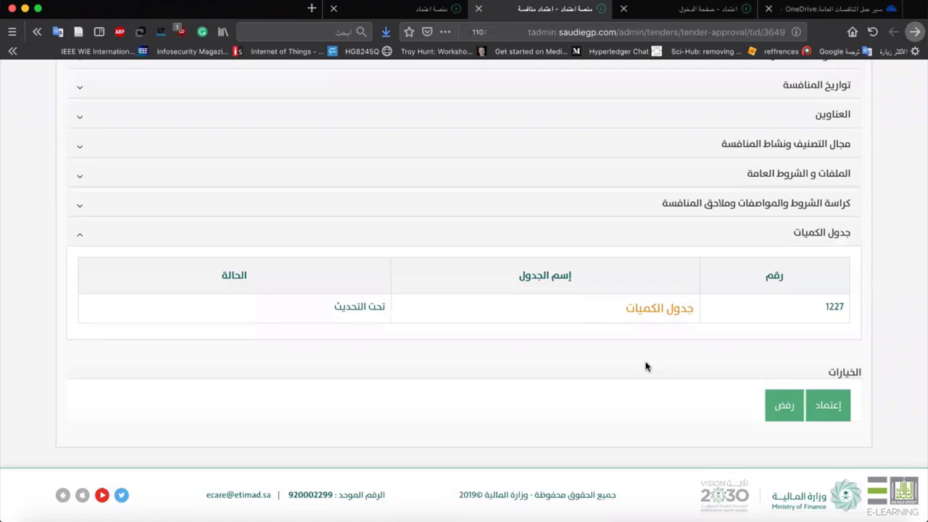
{"action": "left_click", "coordinate": [782, 397]}
{"action": "left_click", "coordinate": [823, 401]}
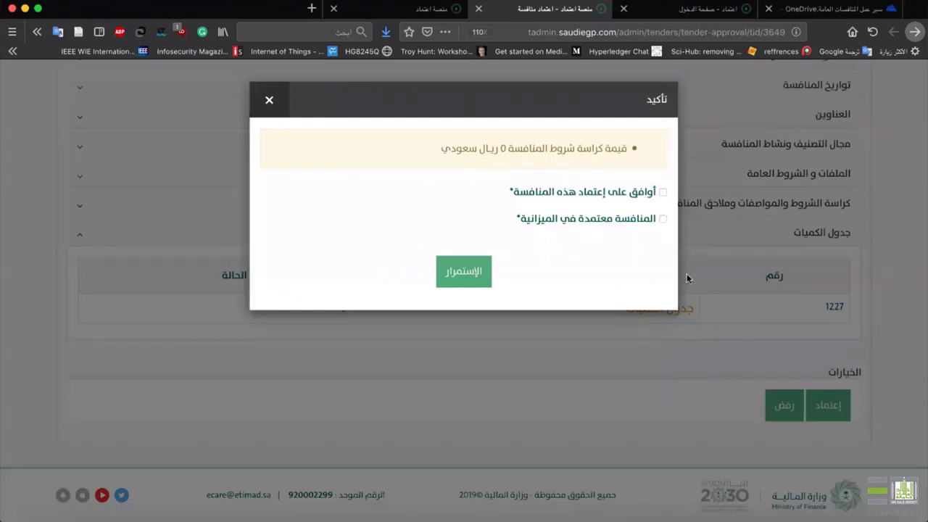
Accept the tender approval statements and continue to the operation-authorization page.
{"action": "left_click", "coordinate": [663, 192]}
{"action": "left_click", "coordinate": [459, 272]}
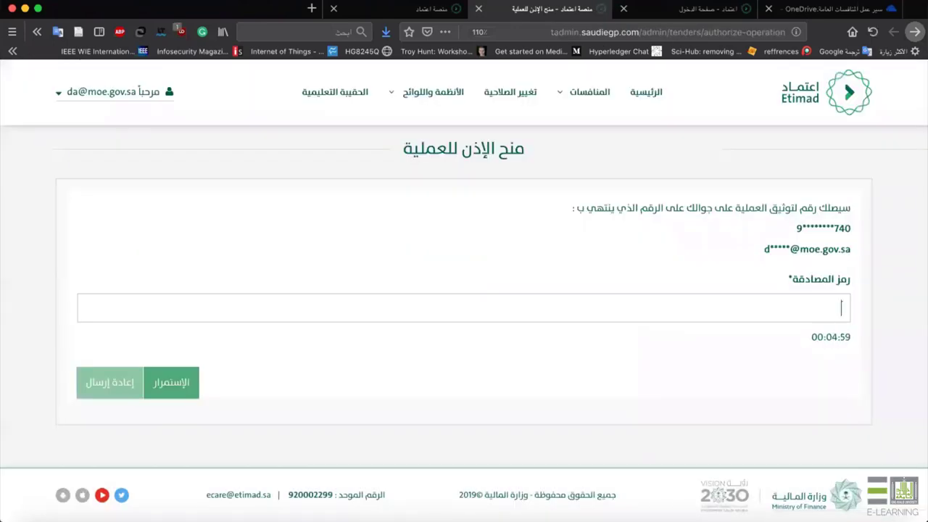
Enter the SMS verification code to approve tender 3649, then return to the workflow slides.
{"action": "type", "text": "454"}
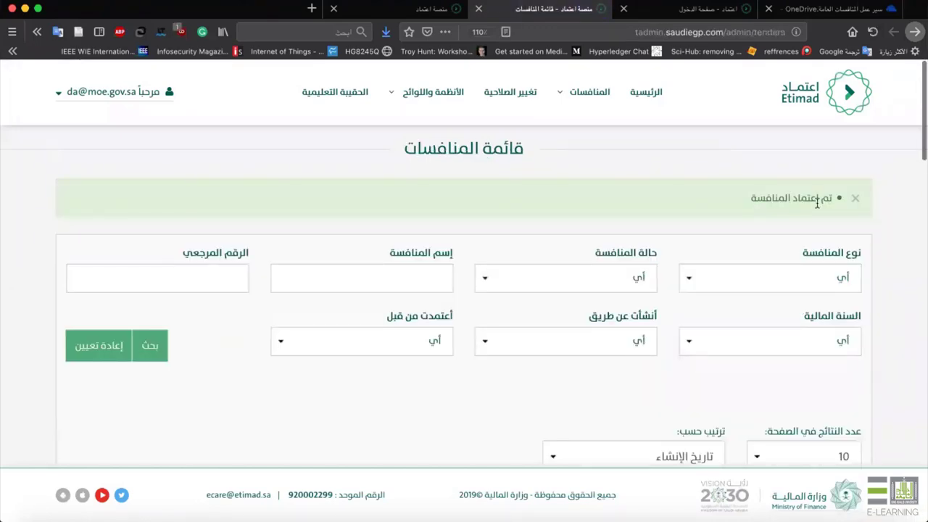
{"action": "key", "text": "super+1"}
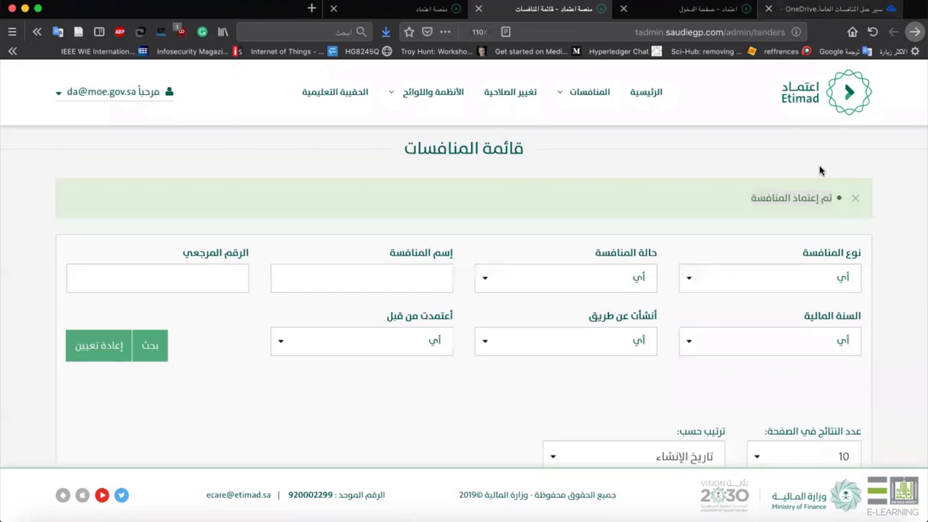
{"action": "scroll", "coordinate": [384, 125], "scroll_direction": "down", "scroll_amount": 1}
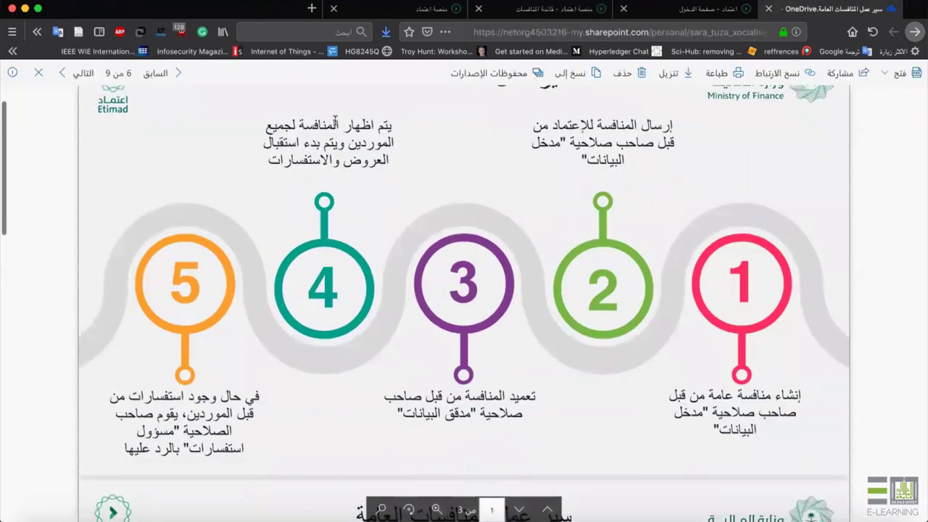
Highlight the step 4 description on the tender workflow slide, then return to the Etimad login tab.
{"action": "left_click_drag", "start_coordinate": [336, 121], "coordinate": [269, 173]}
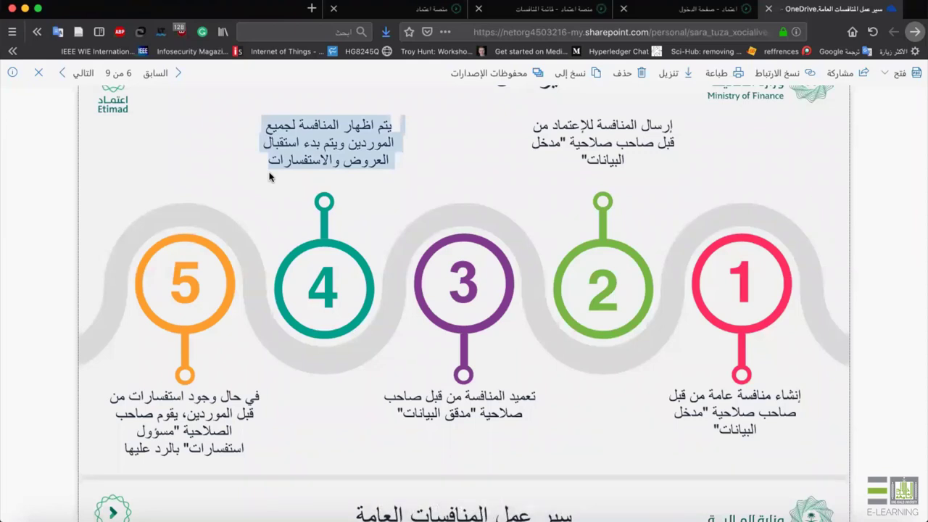
{"action": "left_click", "coordinate": [694, 9]}
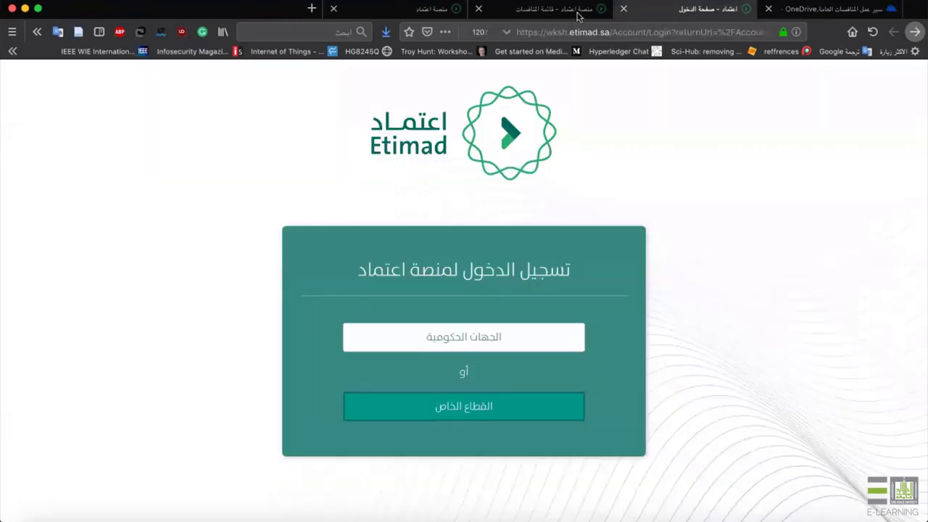
Navigate through the browser tabs to the Etimad login page.
{"action": "left_click", "coordinate": [578, 14]}
{"action": "left_click", "coordinate": [444, 12]}
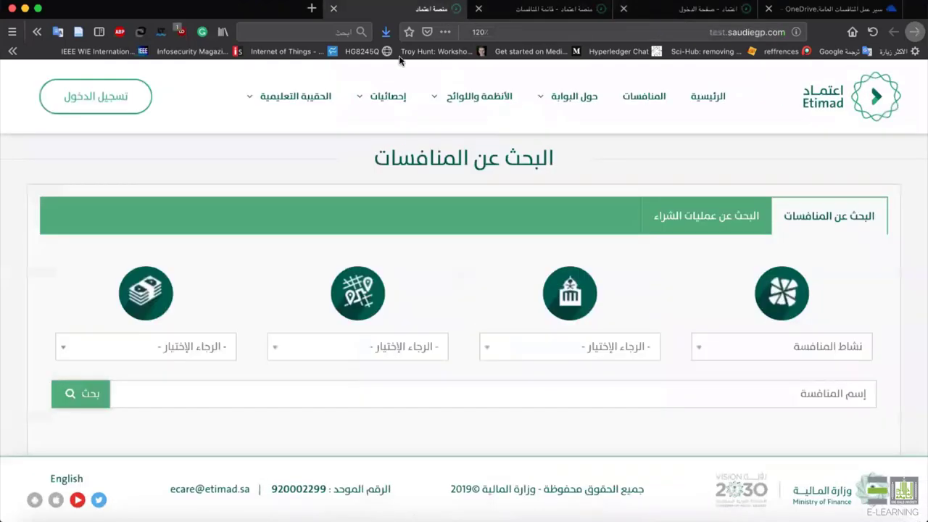
{"action": "left_click", "coordinate": [132, 103]}
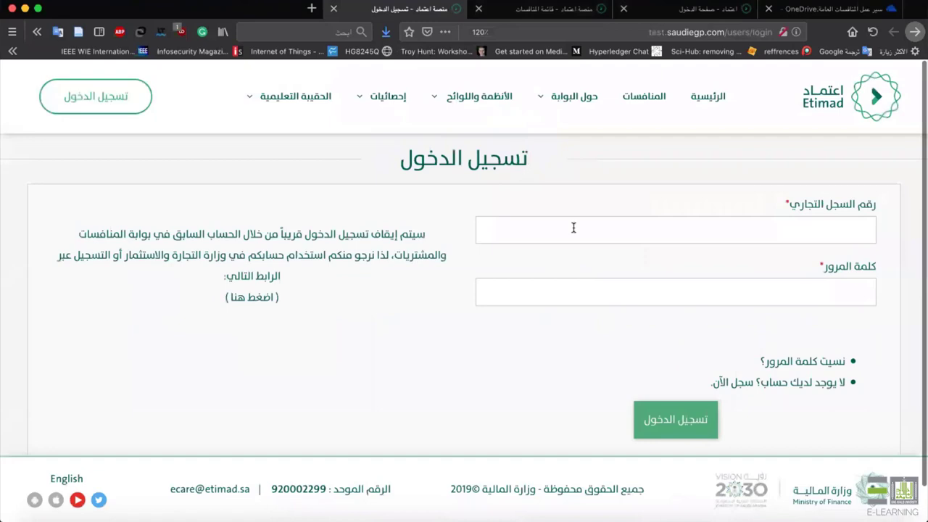
Sign in with the saved private-sector supplier credentials and dismiss the announcement.
{"action": "left_click", "coordinate": [573, 227]}
{"action": "left_click", "coordinate": [684, 259]}
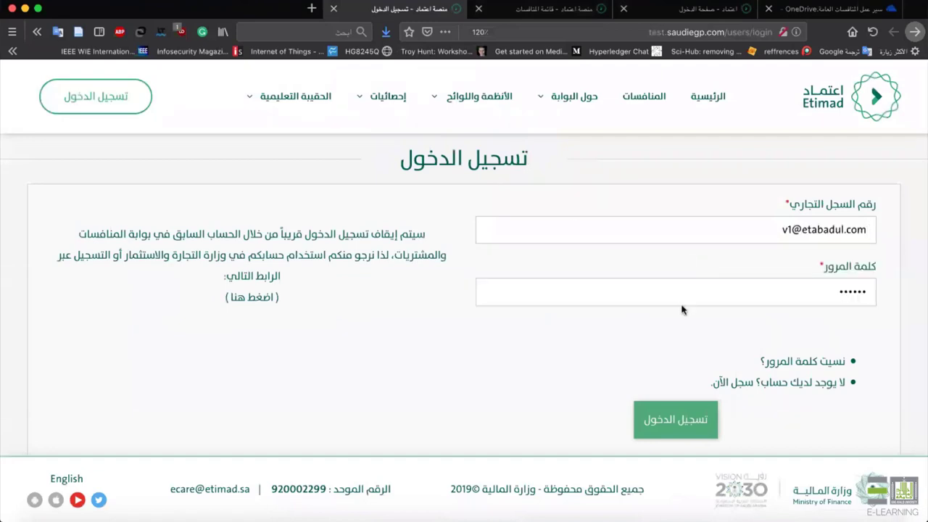
{"action": "left_click", "coordinate": [664, 414]}
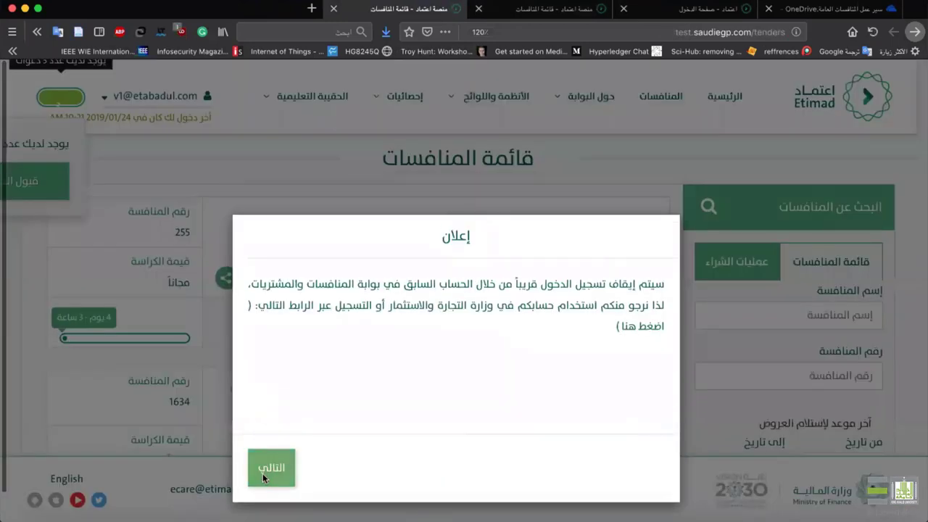
{"action": "left_click", "coordinate": [262, 473]}
{"action": "left_click", "coordinate": [274, 450]}
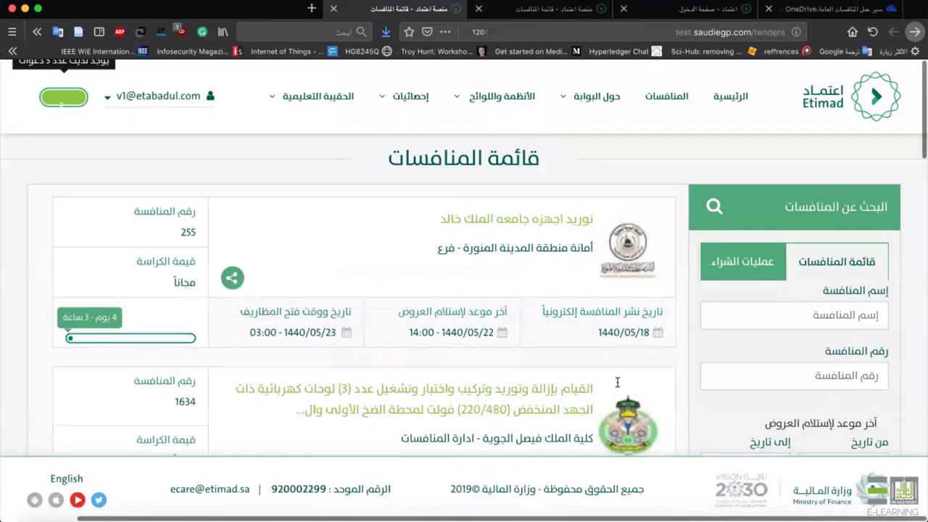
Open the details page of tender 255, توريد اجهزه جامعه الملك خالد.
{"action": "scroll", "coordinate": [630, 348], "scroll_direction": "down", "scroll_amount": 2}
{"action": "scroll", "coordinate": [646, 311], "scroll_direction": "up", "scroll_amount": 2}
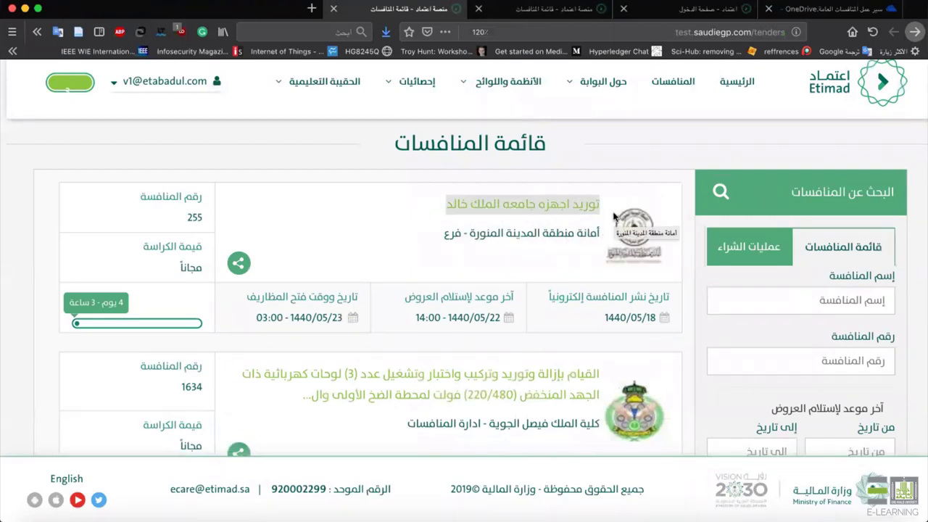
{"action": "left_click", "coordinate": [483, 203]}
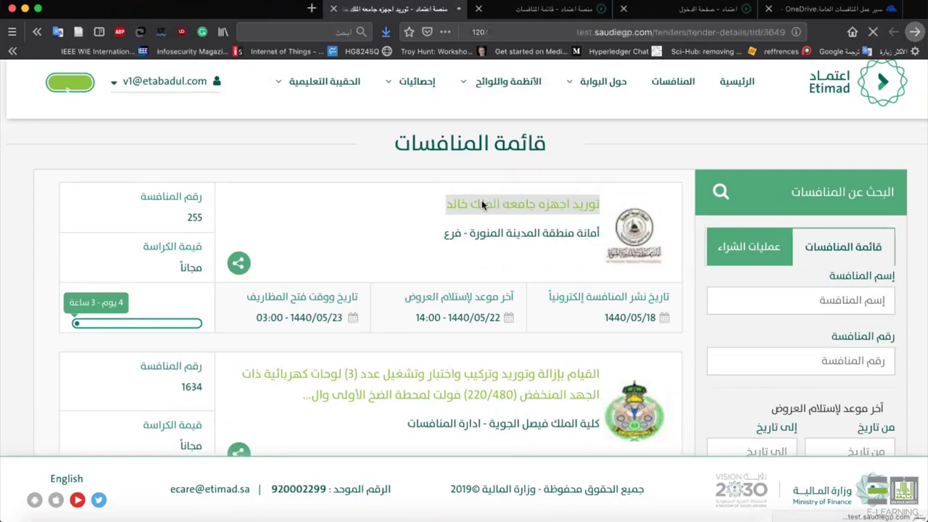
Show tender 255's files and general terms section listing تدريب.pdf.
{"action": "scroll", "coordinate": [516, 353], "scroll_direction": "down", "scroll_amount": 5}
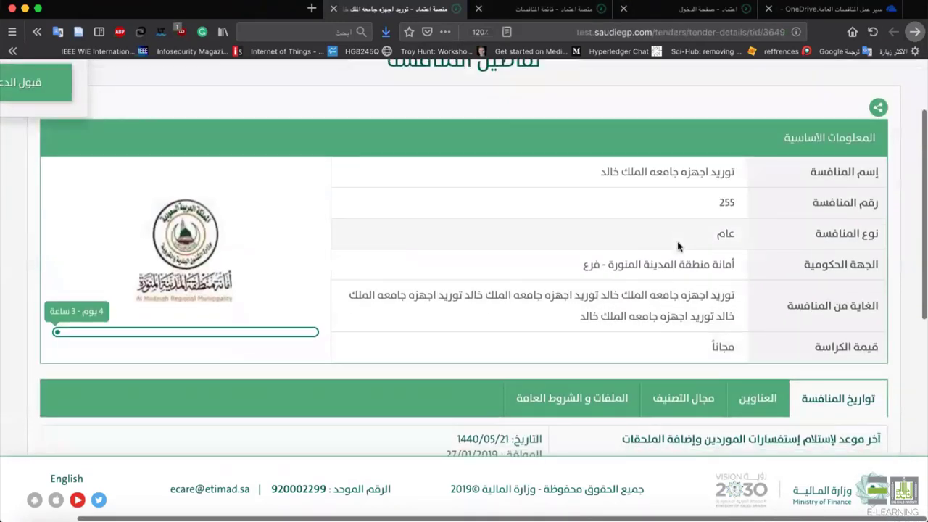
{"action": "scroll", "coordinate": [677, 246], "scroll_direction": "down", "scroll_amount": 3}
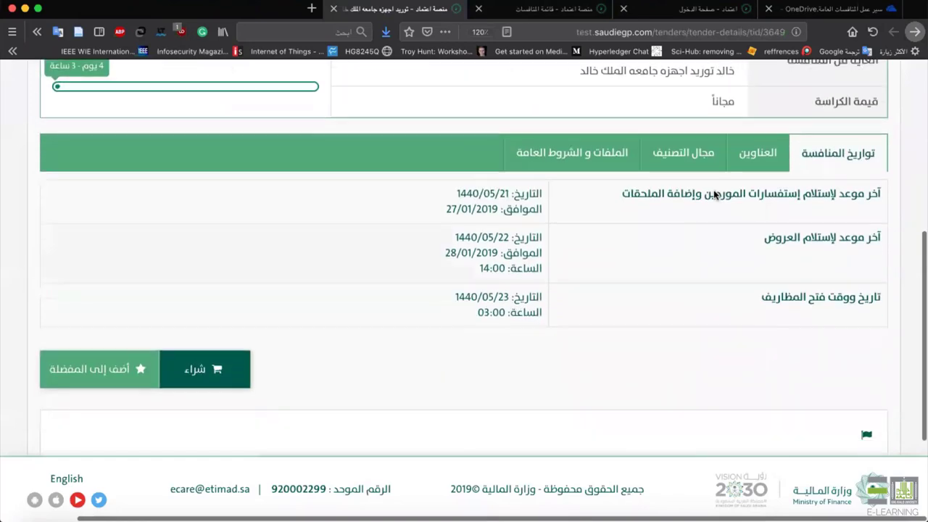
{"action": "left_click", "coordinate": [603, 149]}
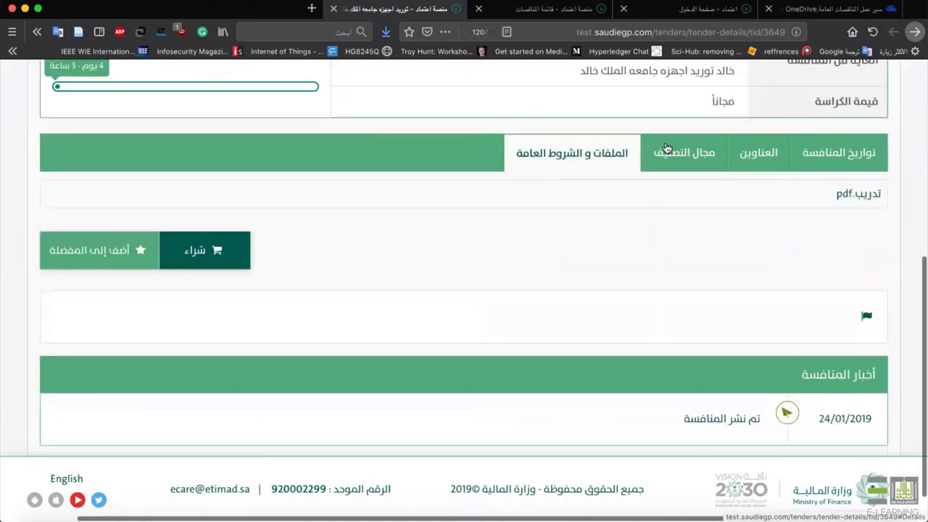
{"action": "left_click", "coordinate": [667, 150]}
{"action": "left_click", "coordinate": [606, 149]}
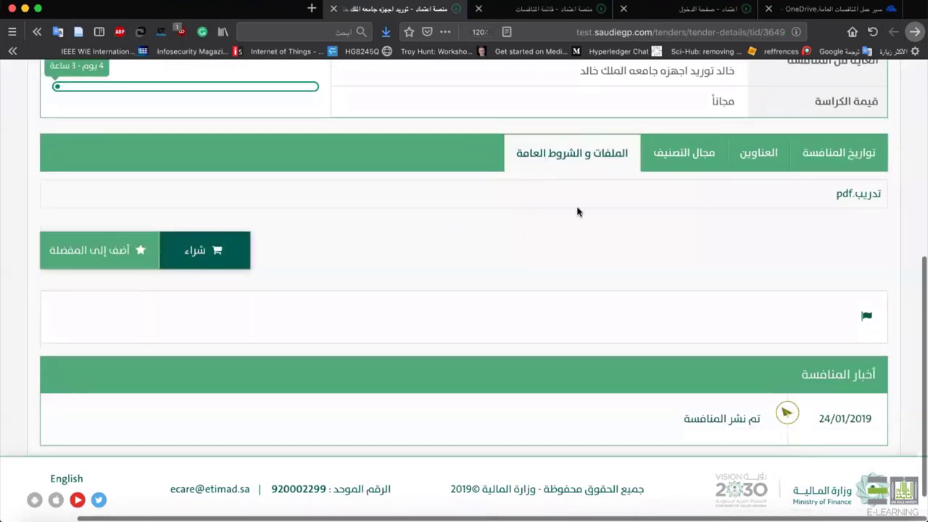
{"action": "scroll", "coordinate": [578, 210], "scroll_direction": "up", "scroll_amount": 1}
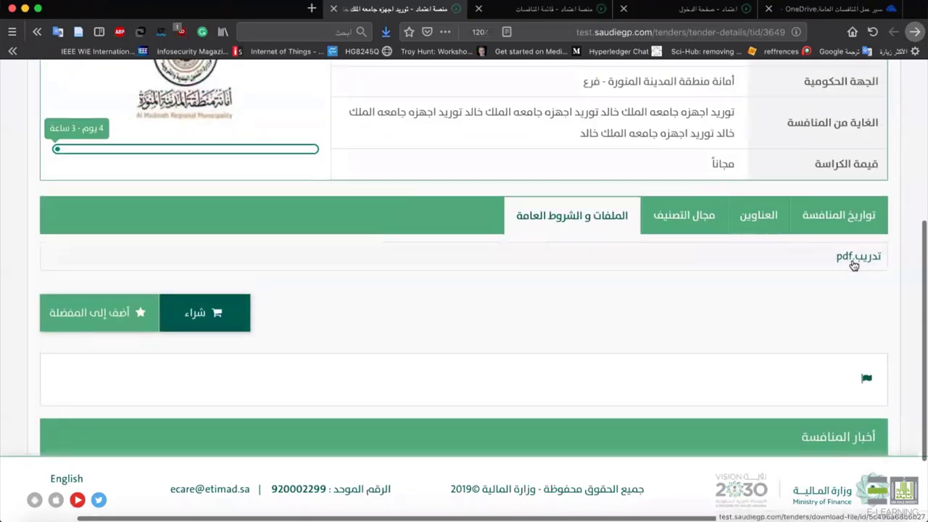
{"action": "scroll", "coordinate": [655, 269], "scroll_direction": "down", "scroll_amount": 2}
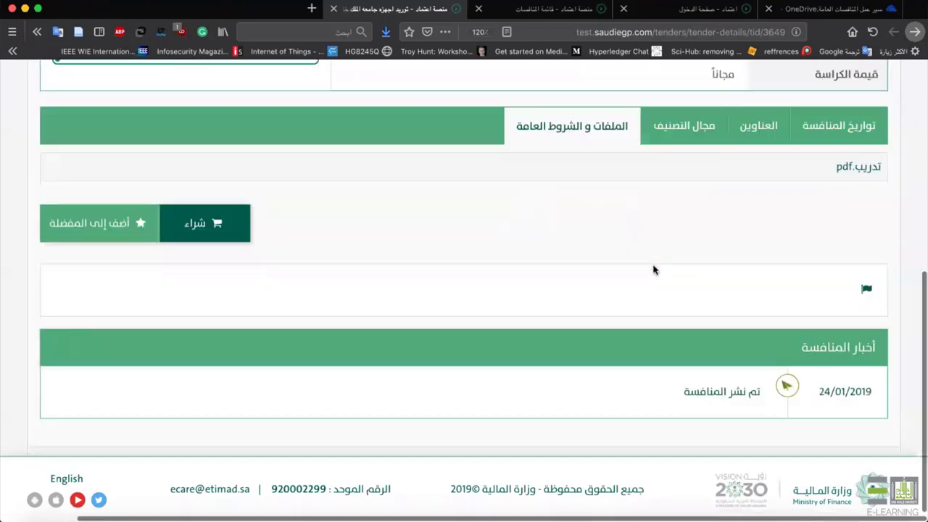
{"action": "scroll", "coordinate": [653, 269], "scroll_direction": "up", "scroll_amount": 2}
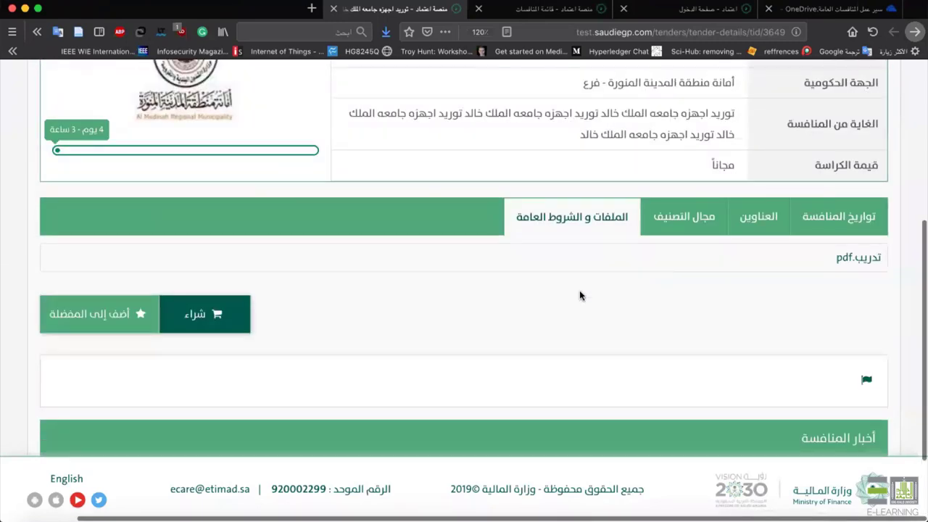
Buy tender 255's free booklet, agreeing to the purchase terms.
{"action": "left_click", "coordinate": [181, 321]}
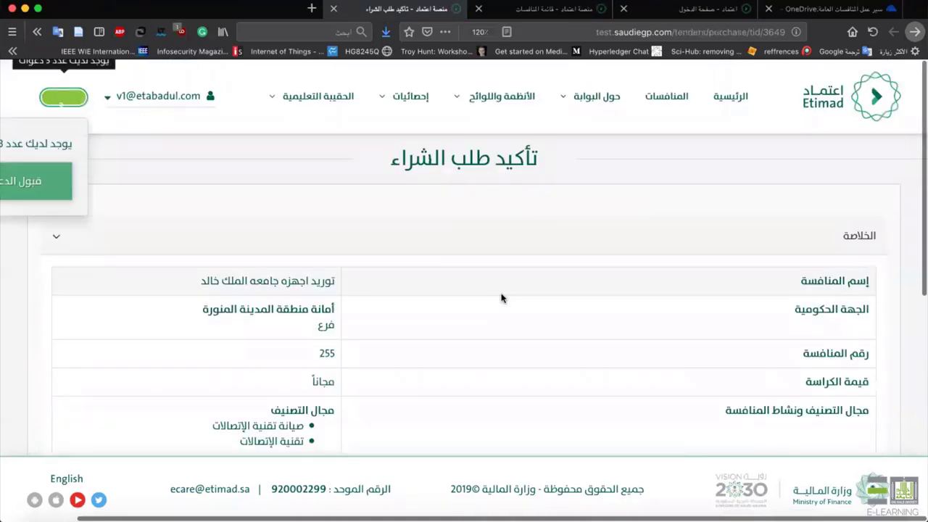
{"action": "scroll", "coordinate": [507, 296], "scroll_direction": "down", "scroll_amount": 5}
{"action": "left_click", "coordinate": [722, 317]}
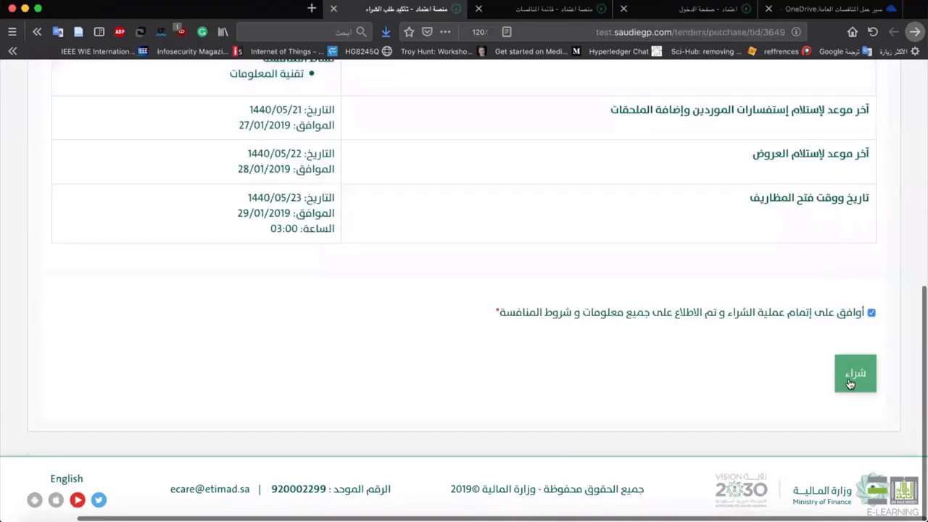
{"action": "left_click", "coordinate": [849, 378]}
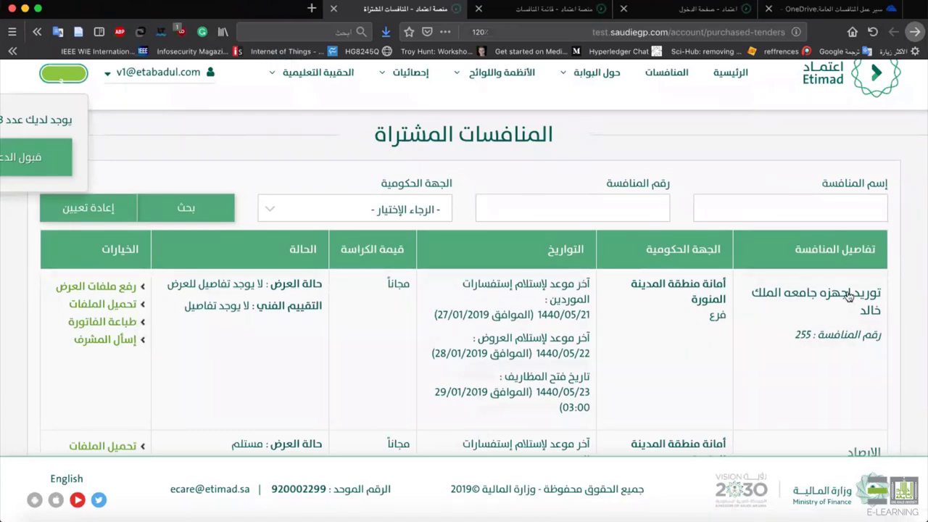
Attach and upload تدريب.pdf as tender 255's offer file.
{"action": "left_click", "coordinate": [113, 290]}
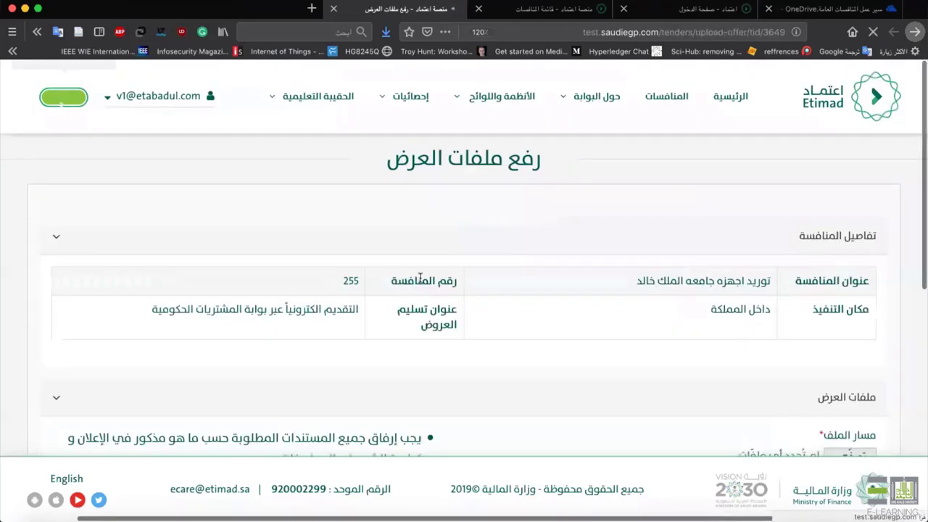
{"action": "scroll", "coordinate": [419, 281], "scroll_direction": "down", "scroll_amount": 3}
{"action": "scroll", "coordinate": [419, 281], "scroll_direction": "down", "scroll_amount": 3}
{"action": "left_click", "coordinate": [853, 172]}
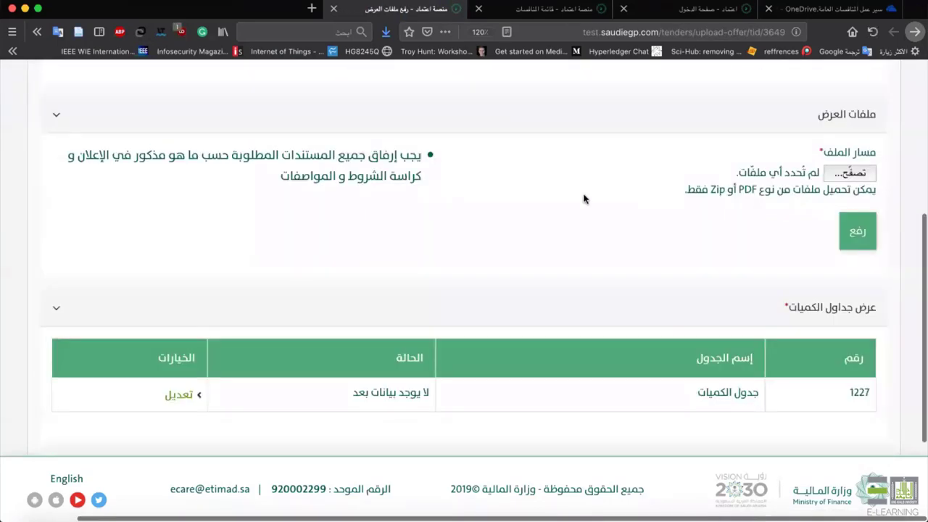
{"action": "double_click", "coordinate": [412, 182]}
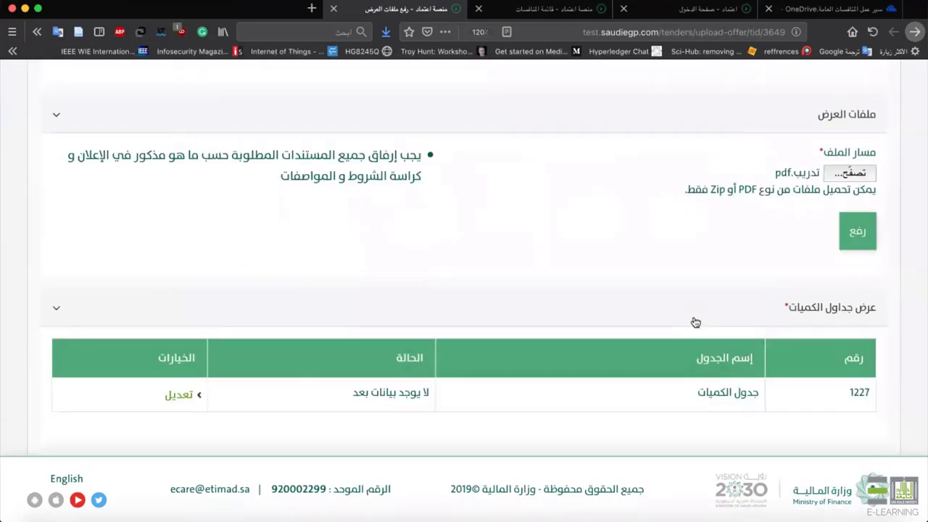
{"action": "left_click", "coordinate": [854, 238]}
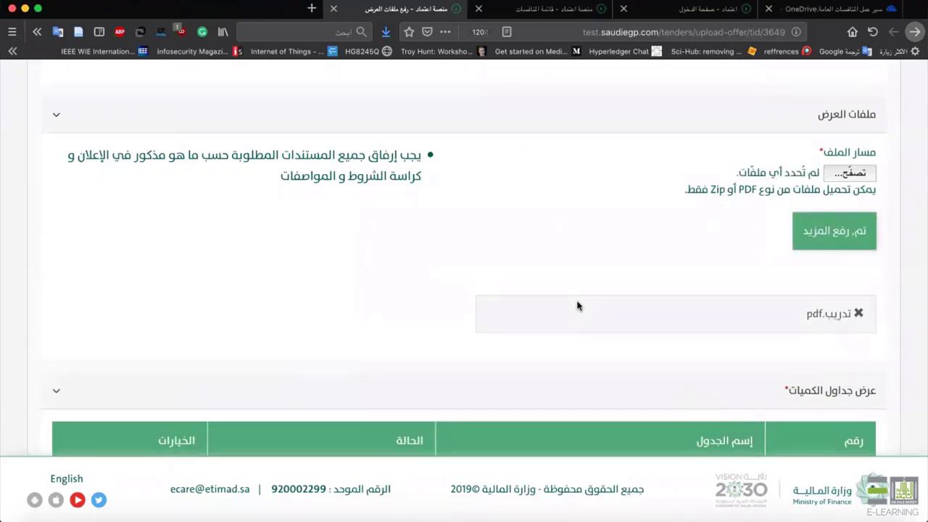
{"action": "scroll", "coordinate": [577, 305], "scroll_direction": "down", "scroll_amount": 2}
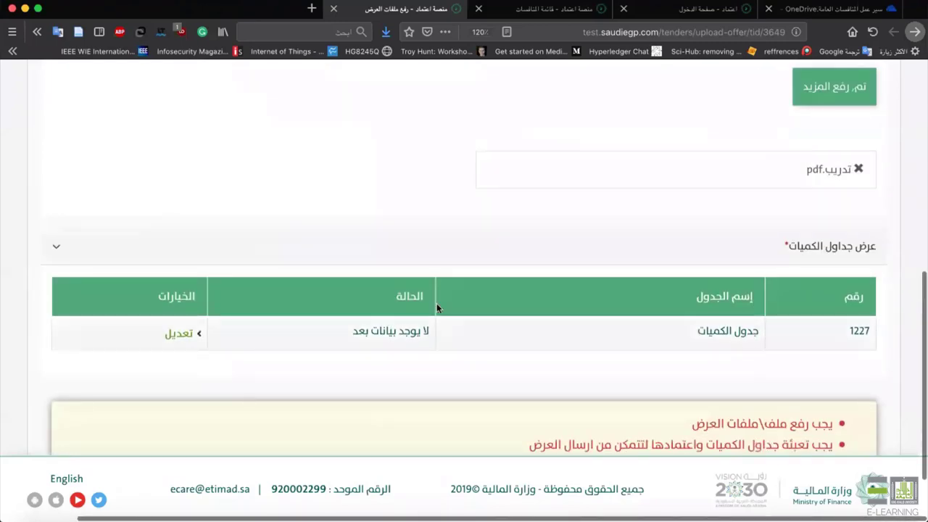
{"action": "scroll", "coordinate": [788, 163], "scroll_direction": "down", "scroll_amount": 1}
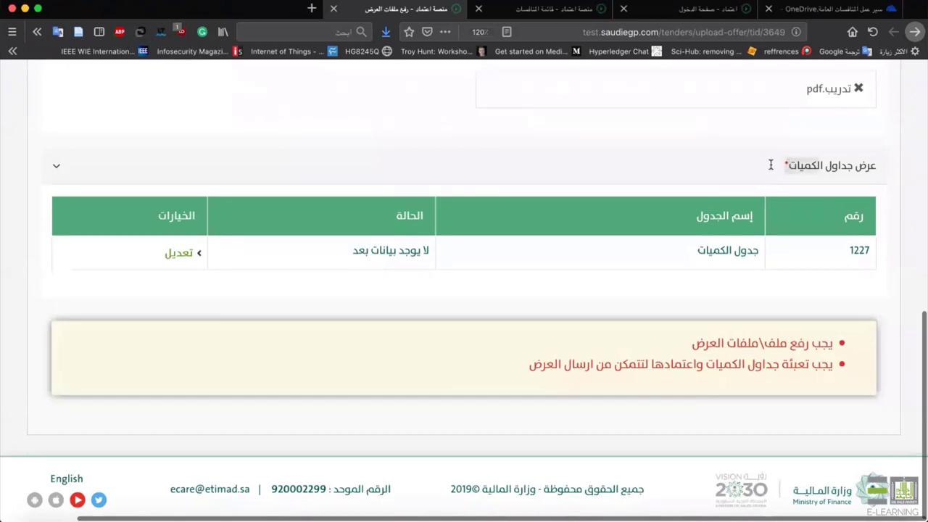
Price the اجهزه حاسب line at 1000 per unit with a 5% discount, totalling 190000.00.
{"action": "left_click", "coordinate": [171, 254]}
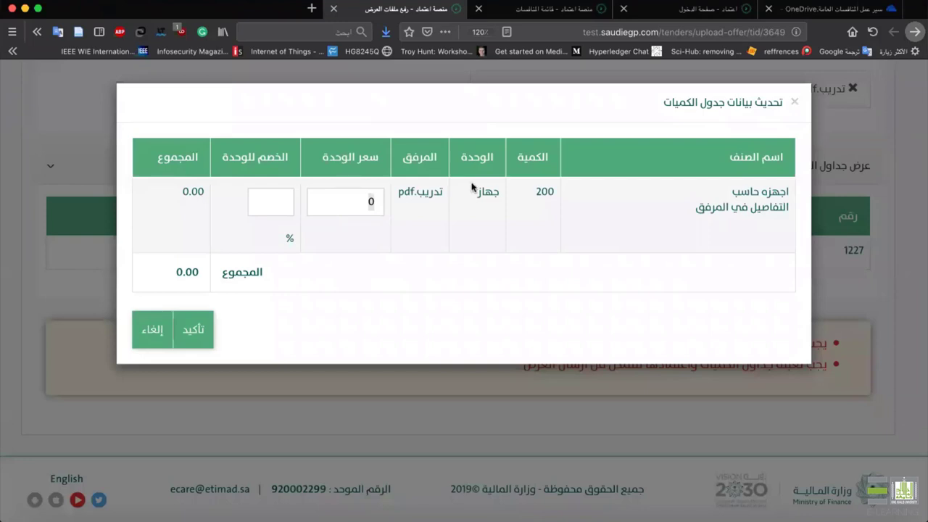
{"action": "type", "text": "000"}
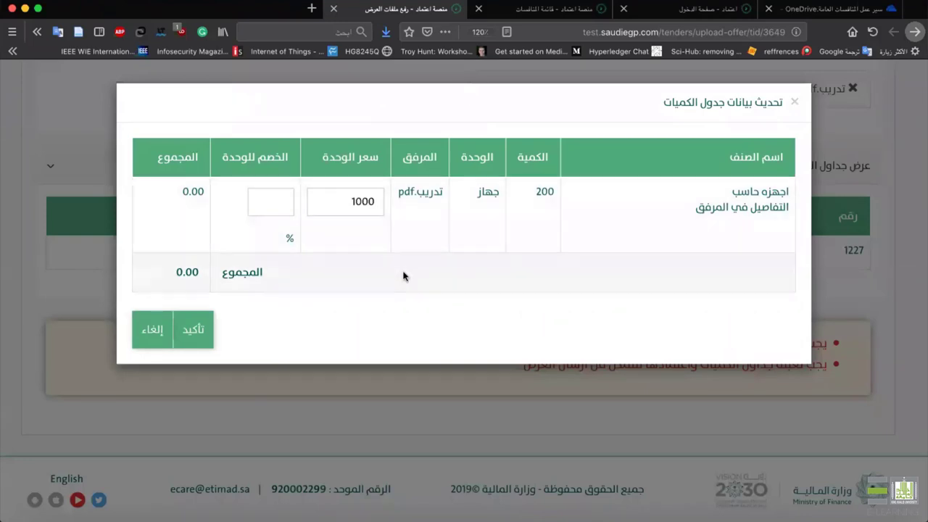
{"action": "left_click", "coordinate": [401, 273]}
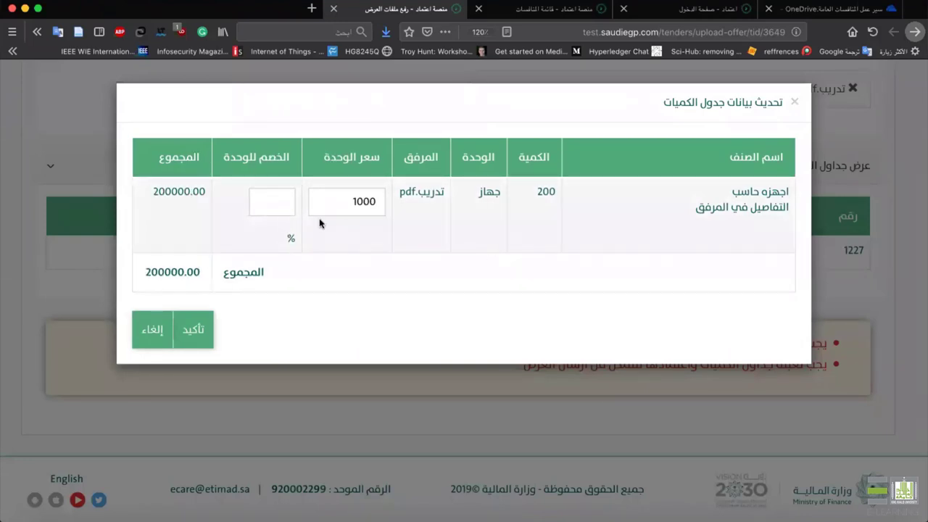
{"action": "double_click", "coordinate": [201, 190]}
{"action": "left_click", "coordinate": [276, 201]}
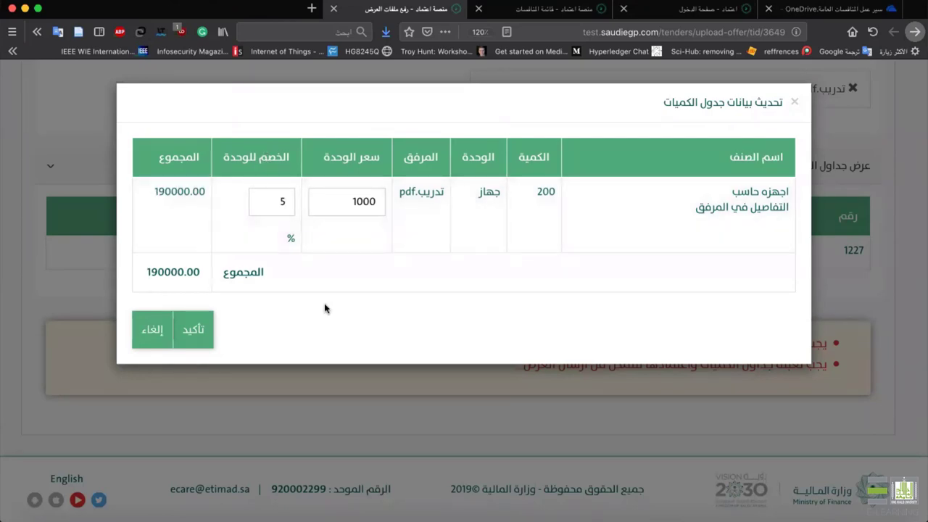
{"action": "left_click", "coordinate": [201, 330]}
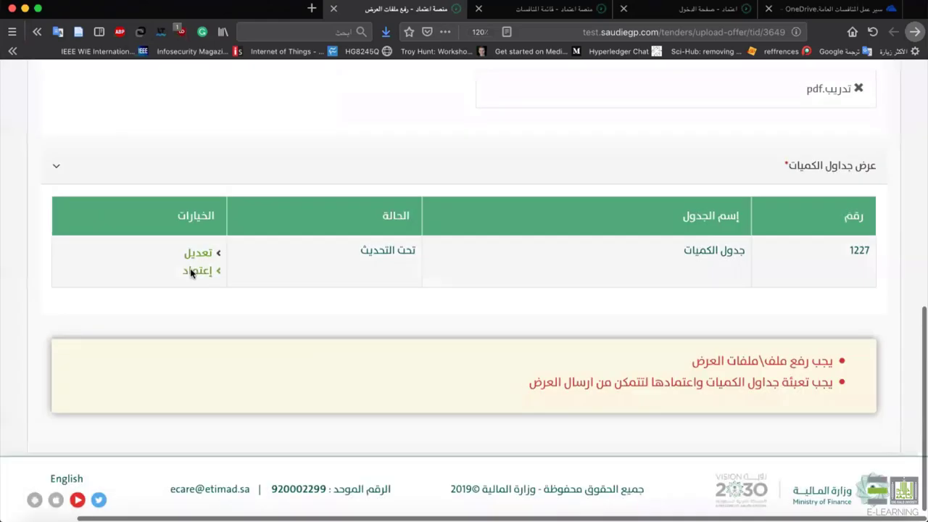
Approve quantities table 1227 and submit the تدريب.pdf offer for tender 255.
{"action": "left_click", "coordinate": [192, 270]}
{"action": "left_click", "coordinate": [198, 300]}
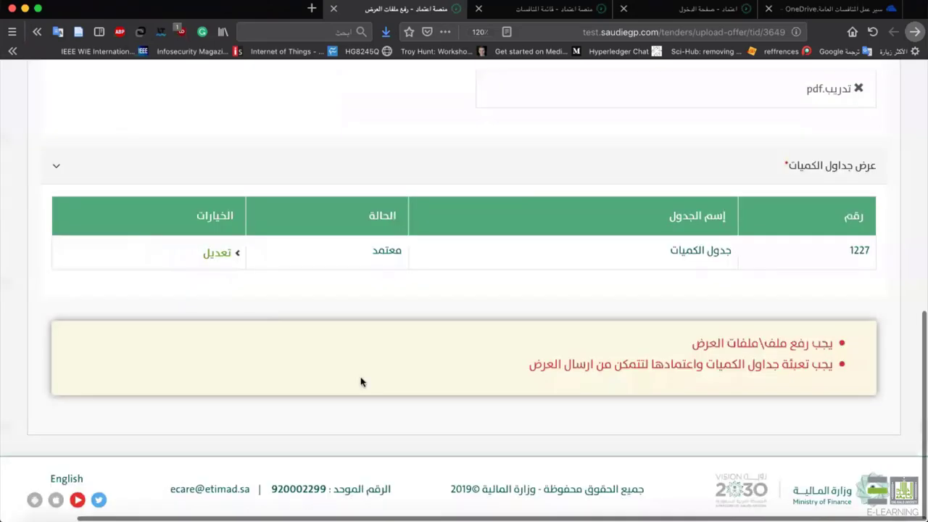
{"action": "left_click", "coordinate": [472, 400]}
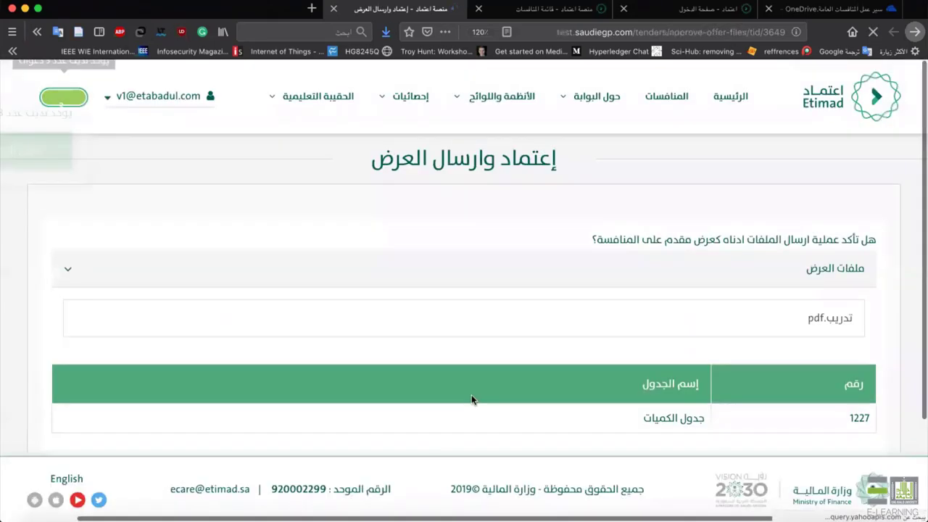
{"action": "scroll", "coordinate": [111, 402], "scroll_direction": "down", "scroll_amount": 2}
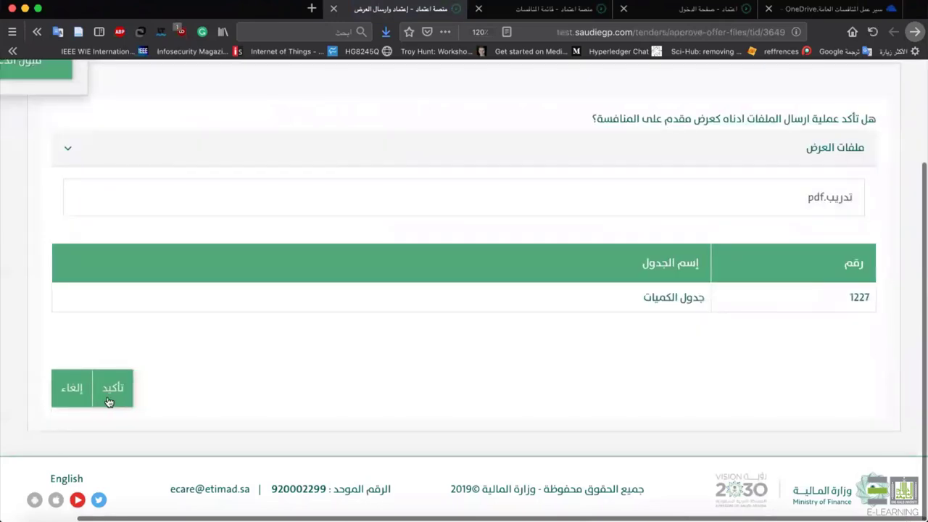
{"action": "left_click", "coordinate": [109, 401]}
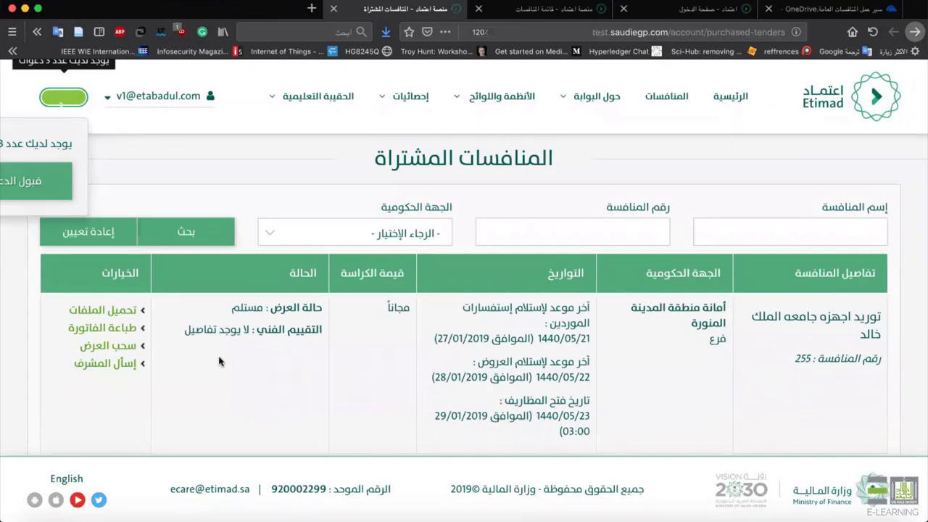
Confirm tender 255's supplier offer is received (مستلم), then return to the administrator's approved tenders list.
{"action": "scroll", "coordinate": [219, 361], "scroll_direction": "down", "scroll_amount": 1}
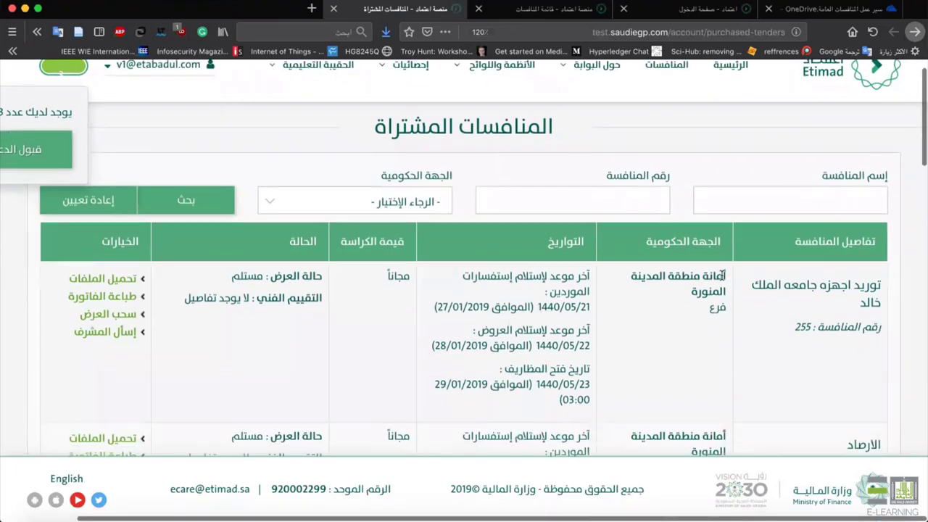
{"action": "scroll", "coordinate": [810, 224], "scroll_direction": "down", "scroll_amount": 2}
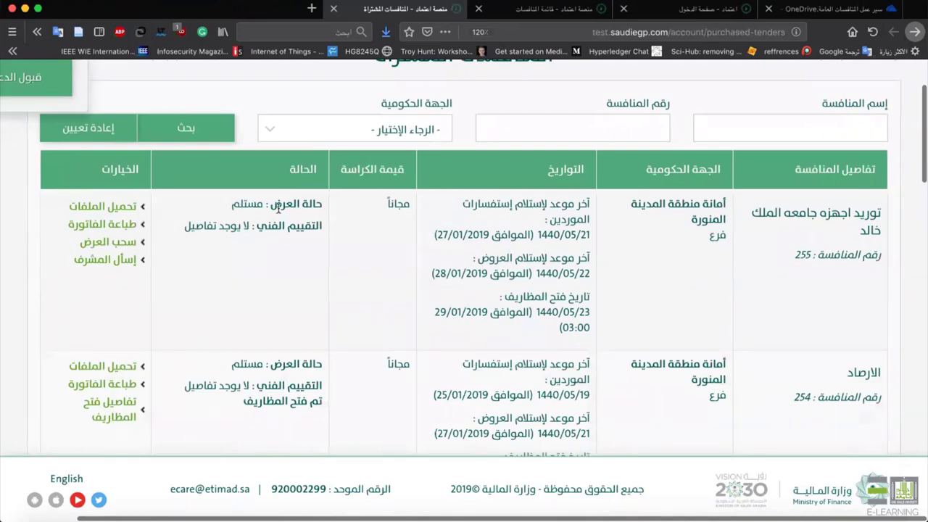
{"action": "triple_click", "coordinate": [318, 206]}
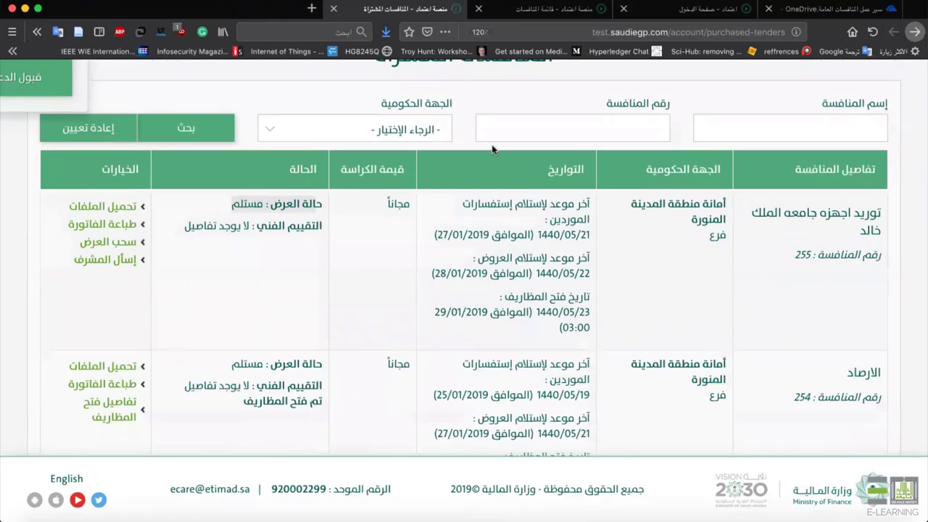
{"action": "scroll", "coordinate": [492, 150], "scroll_direction": "up", "scroll_amount": 2}
{"action": "left_click", "coordinate": [583, 10]}
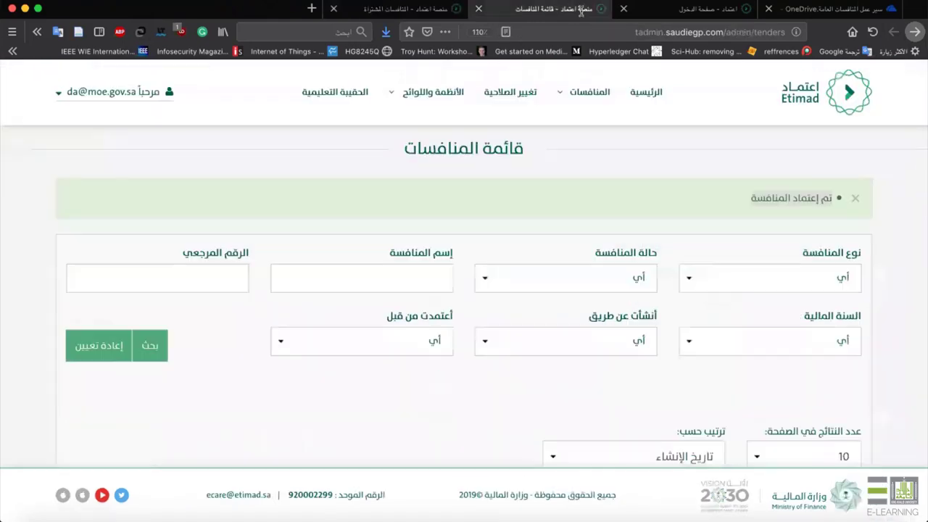
Open the تقرير الموردين المتقدمين report for tender 3649, King Khalid University equipment supply.
{"action": "scroll", "coordinate": [275, 330], "scroll_direction": "down", "scroll_amount": 5}
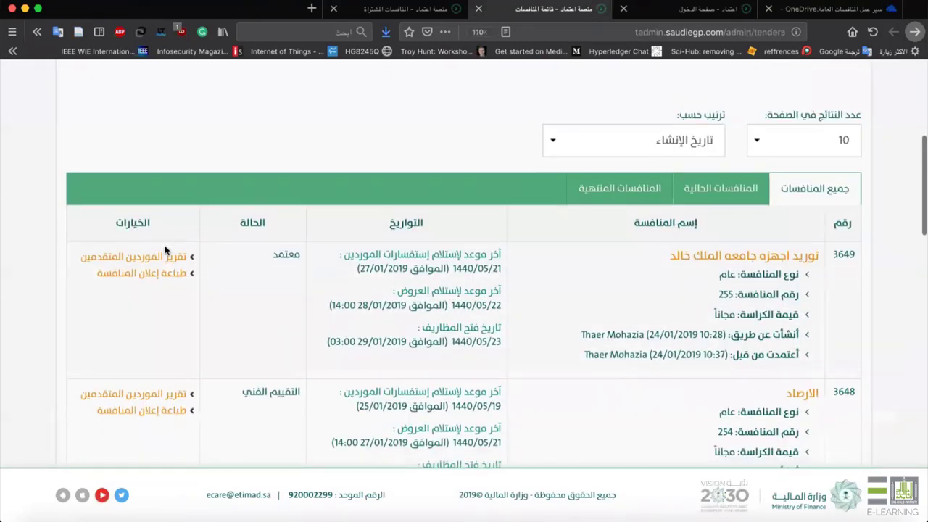
{"action": "left_click", "coordinate": [159, 257]}
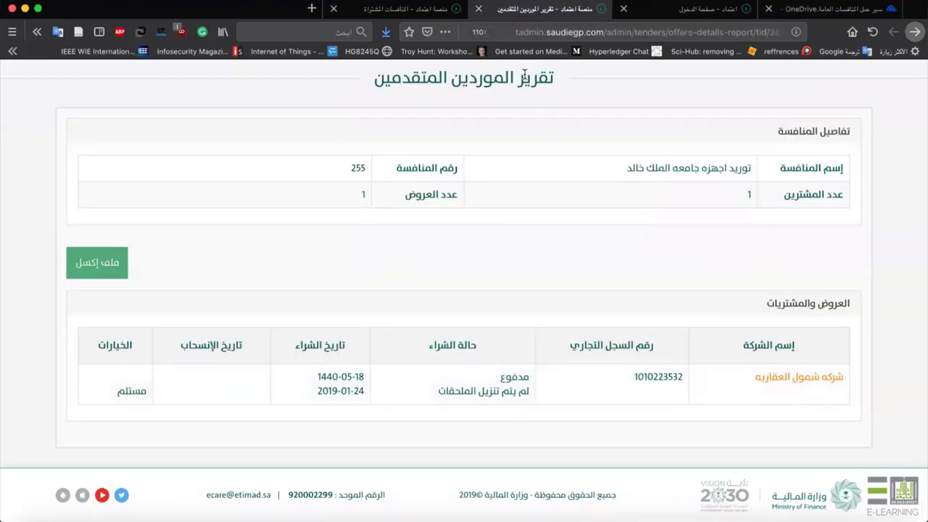
{"action": "left_click_drag", "start_coordinate": [553, 75], "coordinate": [371, 88]}
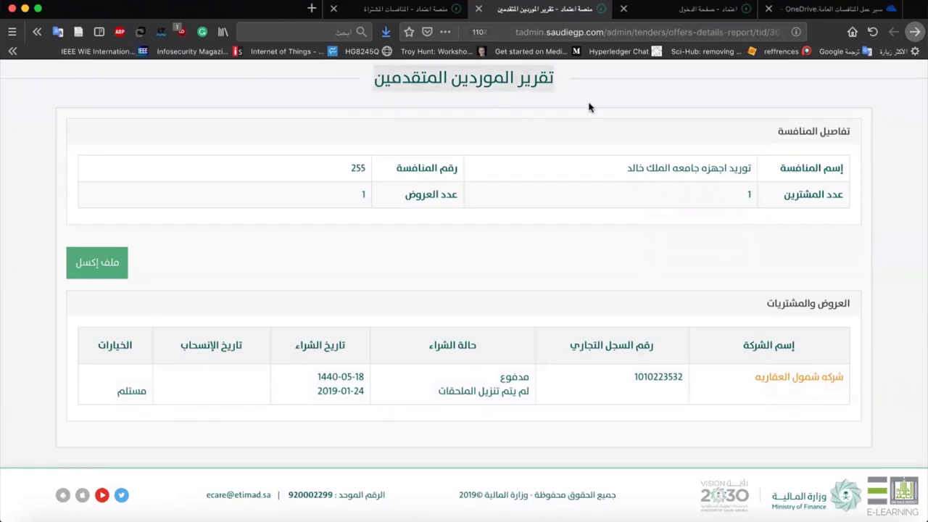
{"action": "left_click_drag", "start_coordinate": [839, 205], "coordinate": [607, 193]}
{"action": "left_click_drag", "start_coordinate": [360, 198], "coordinate": [460, 201]}
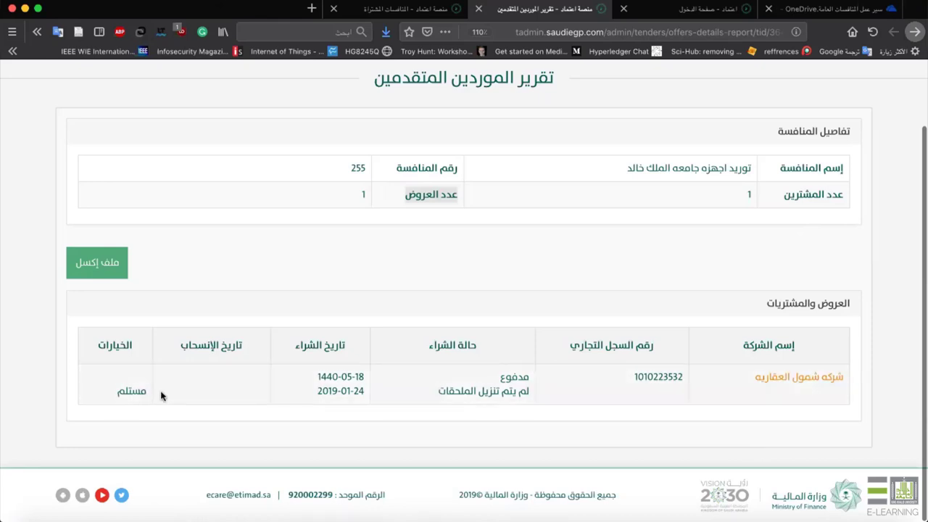
{"action": "left_click_drag", "start_coordinate": [159, 391], "coordinate": [186, 393]}
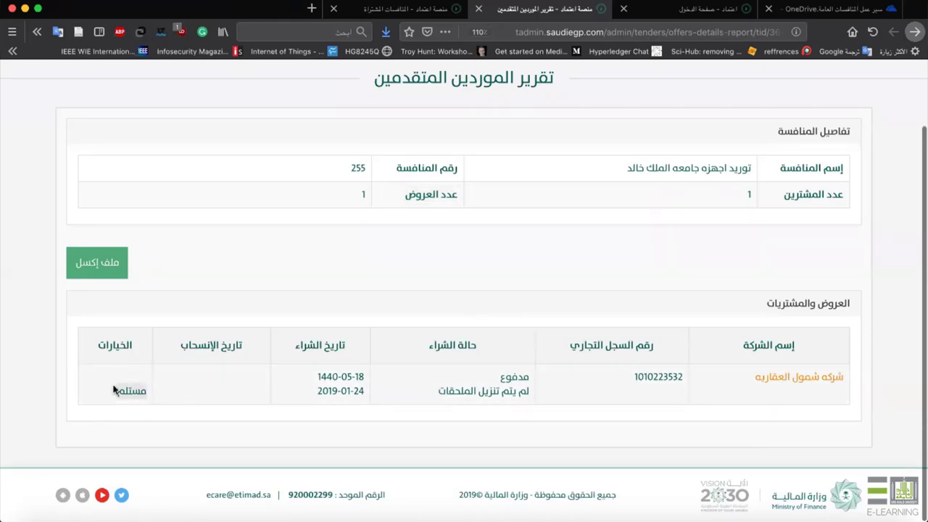
{"action": "scroll", "coordinate": [224, 392], "scroll_direction": "up", "scroll_amount": 2}
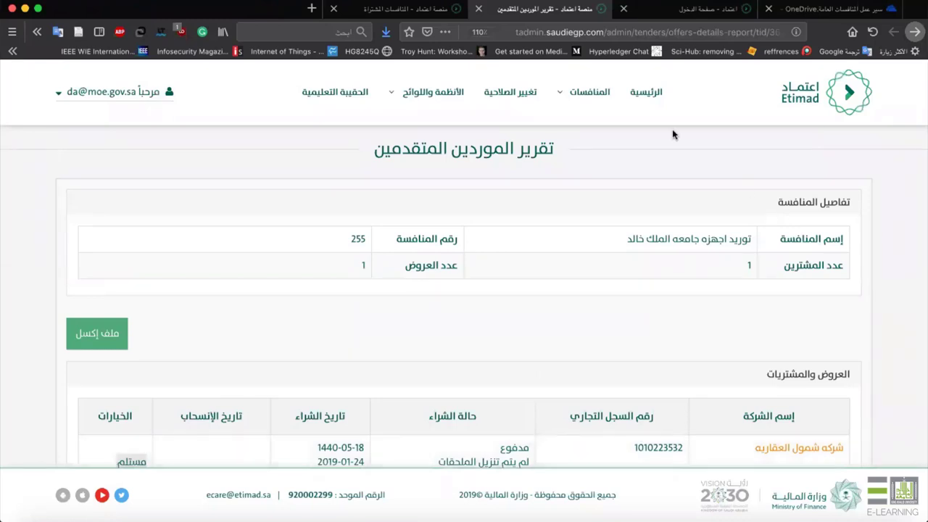
{"action": "left_click", "coordinate": [797, 10]}
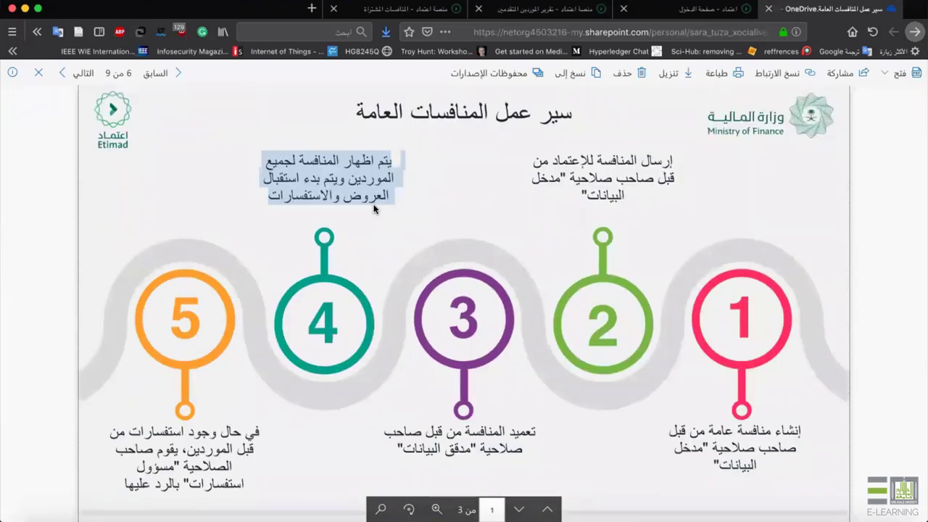
{"action": "scroll", "coordinate": [374, 209], "scroll_direction": "down", "scroll_amount": 5}
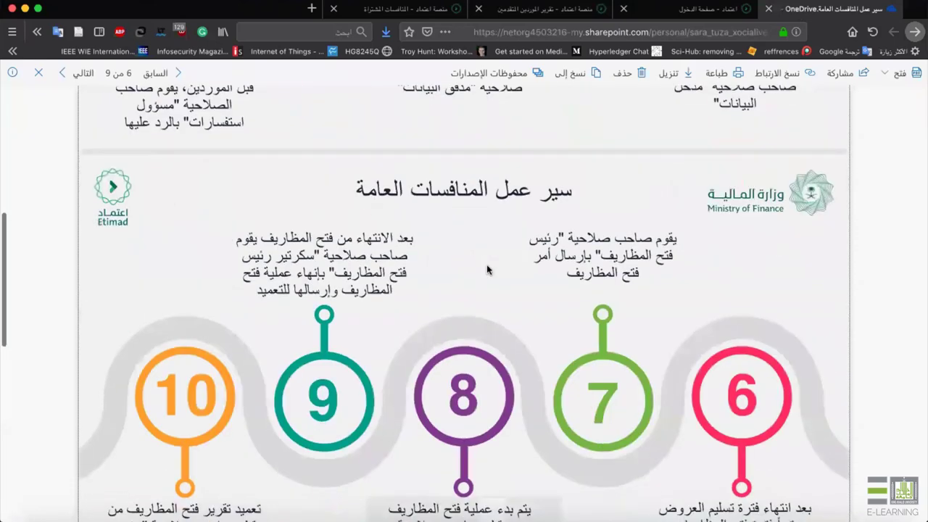
{"action": "scroll", "coordinate": [487, 270], "scroll_direction": "down", "scroll_amount": 2}
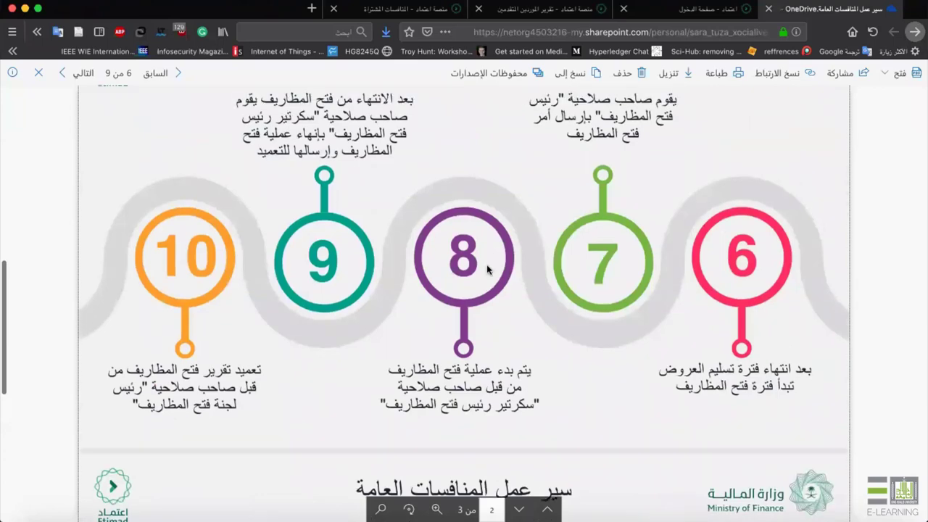
{"action": "scroll", "coordinate": [487, 269], "scroll_direction": "down", "scroll_amount": 4}
{"action": "left_click", "coordinate": [549, 10]}
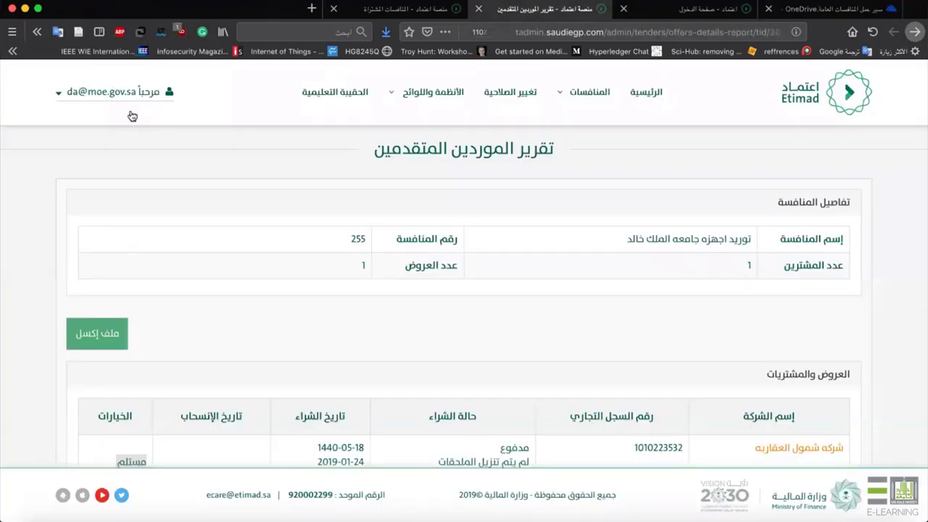
Sign out of Etimad and begin picking a saved account in the login email field.
{"action": "left_click", "coordinate": [130, 93]}
{"action": "left_click", "coordinate": [134, 242]}
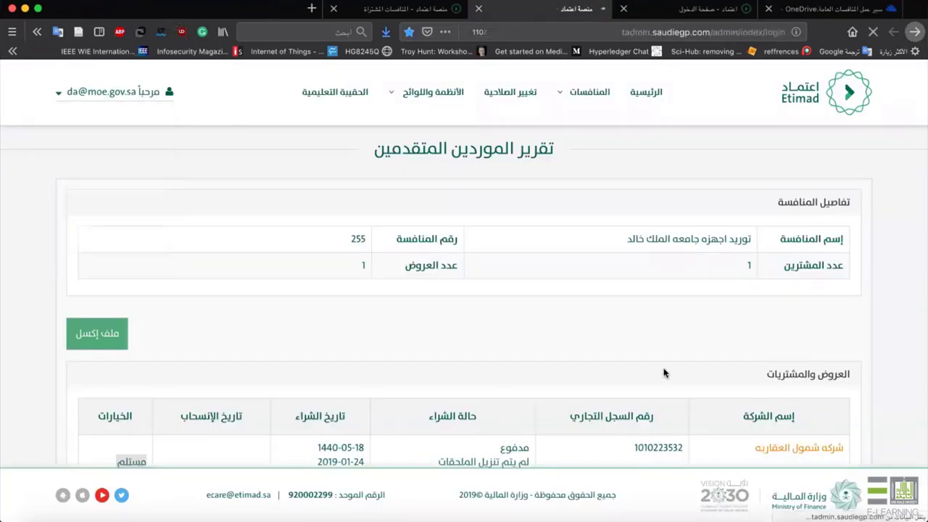
{"action": "left_click", "coordinate": [628, 263]}
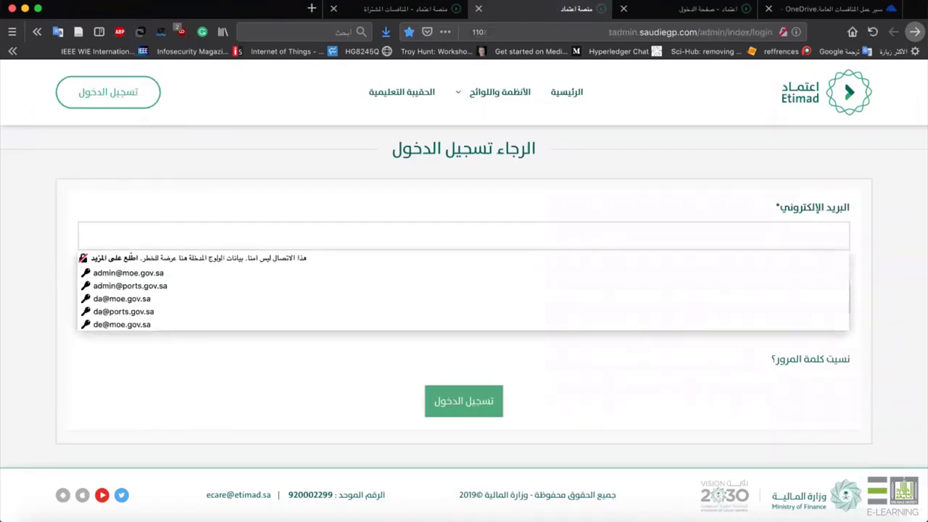
{"action": "type", "text": "oc"}
{"action": "key", "text": "BackSpace"}
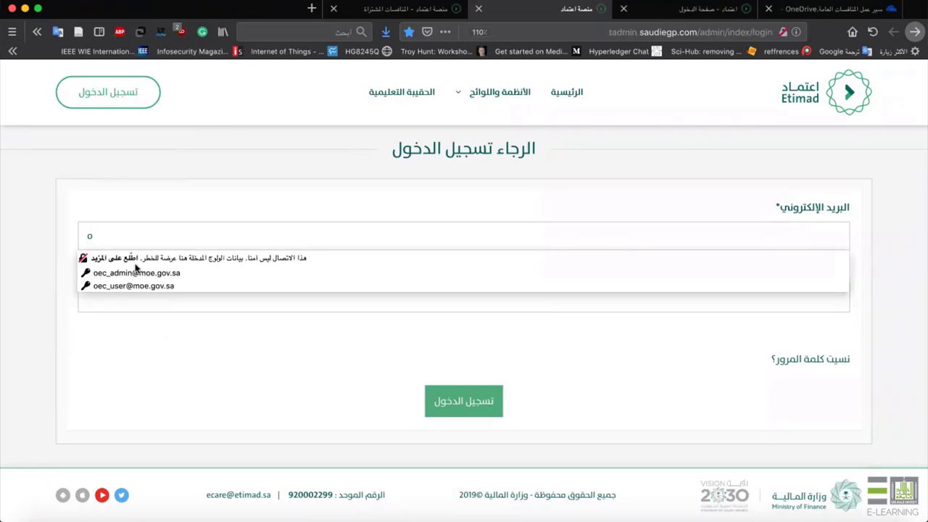
{"action": "left_click", "coordinate": [116, 258]}
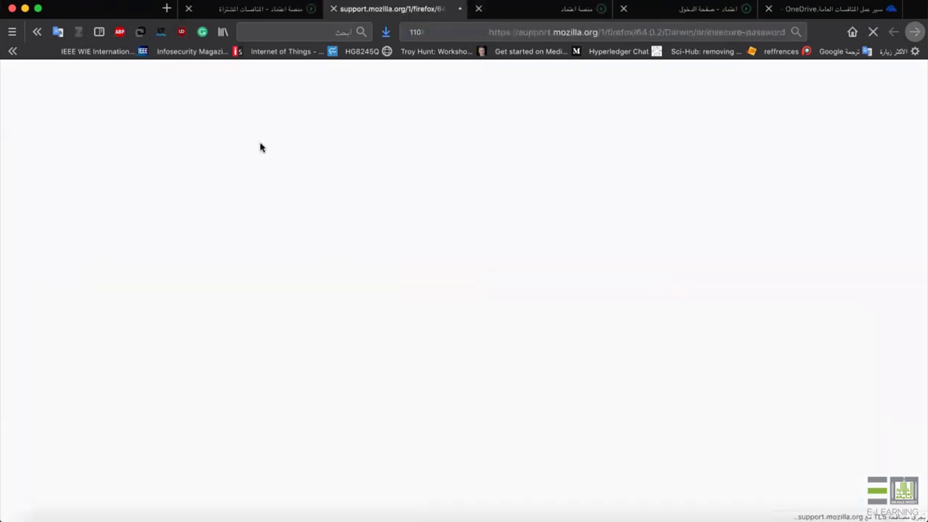
{"action": "left_click", "coordinate": [332, 10]}
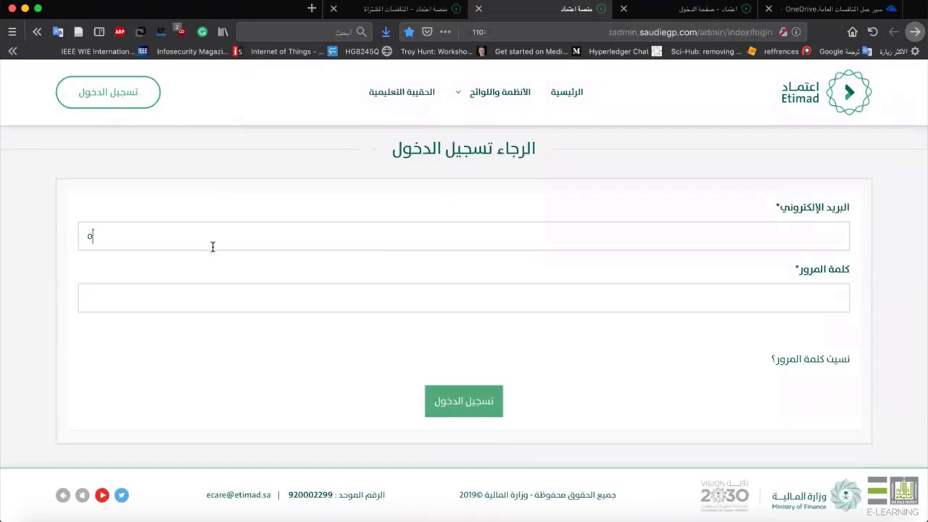
Sign in with the saved committee administrator login, enter the SMS code, and return to the workflow slides.
{"action": "key", "text": "BackSpace"}
{"action": "type", "text": "oc"}
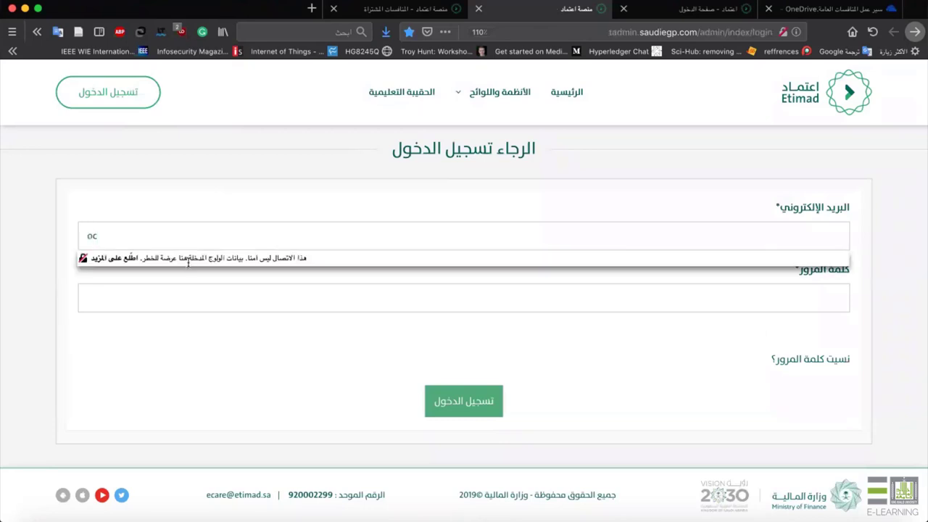
{"action": "key", "text": "BackSpace"}
{"action": "left_click", "coordinate": [162, 274]}
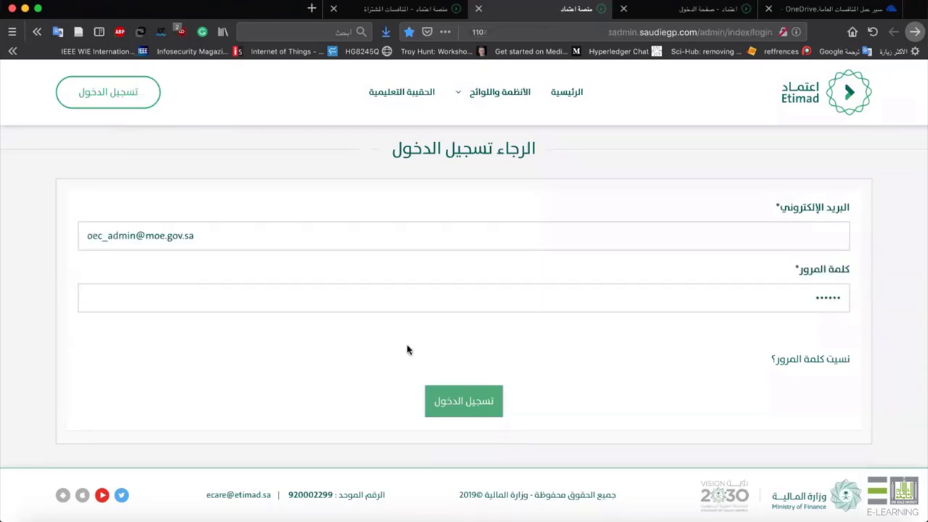
{"action": "left_click", "coordinate": [465, 414]}
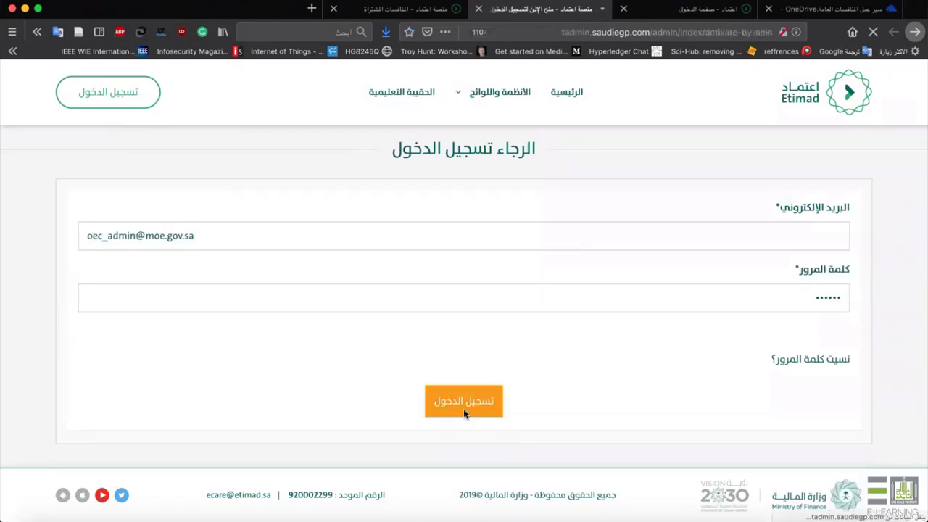
{"action": "type", "text": "55"}
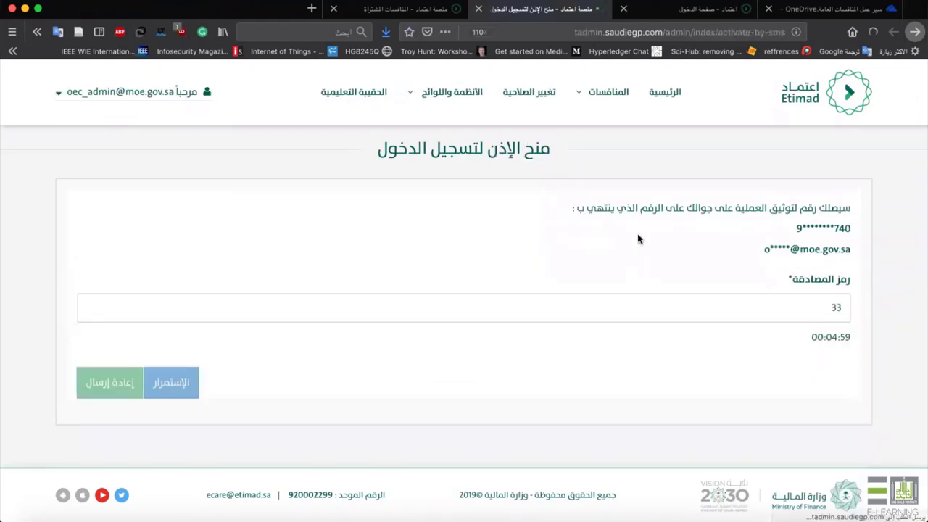
{"action": "key", "text": "Return"}
{"action": "left_click", "coordinate": [823, 8]}
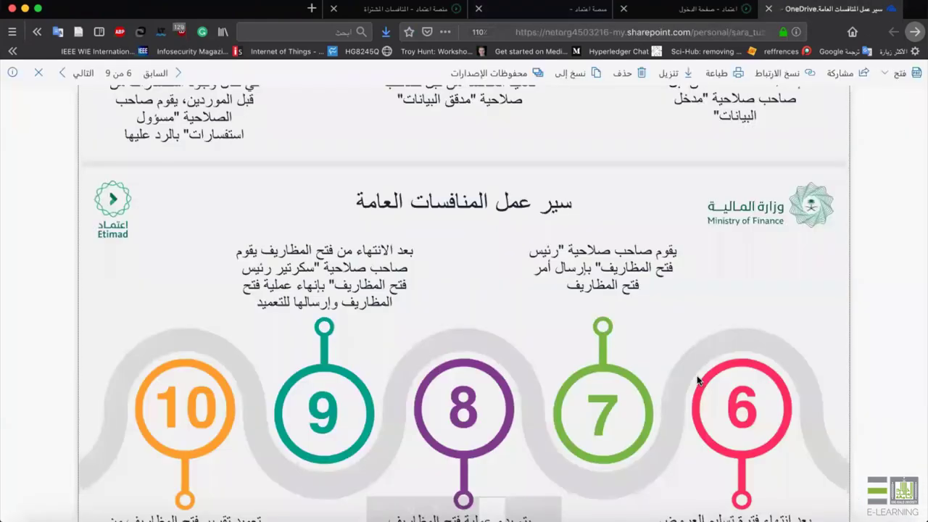
Review step 7's envelope-opening chair role and opening order, then return to Etimad's control panel.
{"action": "scroll", "coordinate": [645, 211], "scroll_direction": "down", "scroll_amount": 5}
{"action": "scroll", "coordinate": [645, 211], "scroll_direction": "up", "scroll_amount": 3}
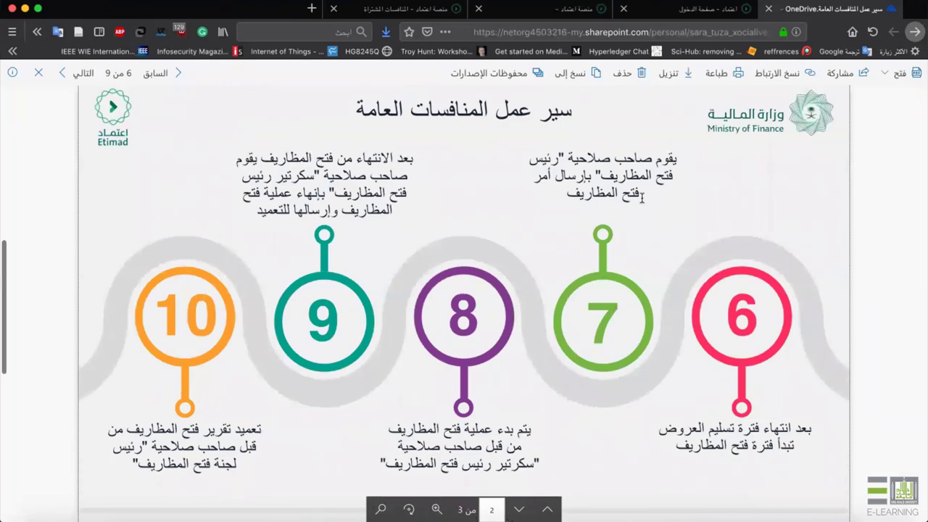
{"action": "left_click_drag", "start_coordinate": [555, 158], "coordinate": [525, 160]}
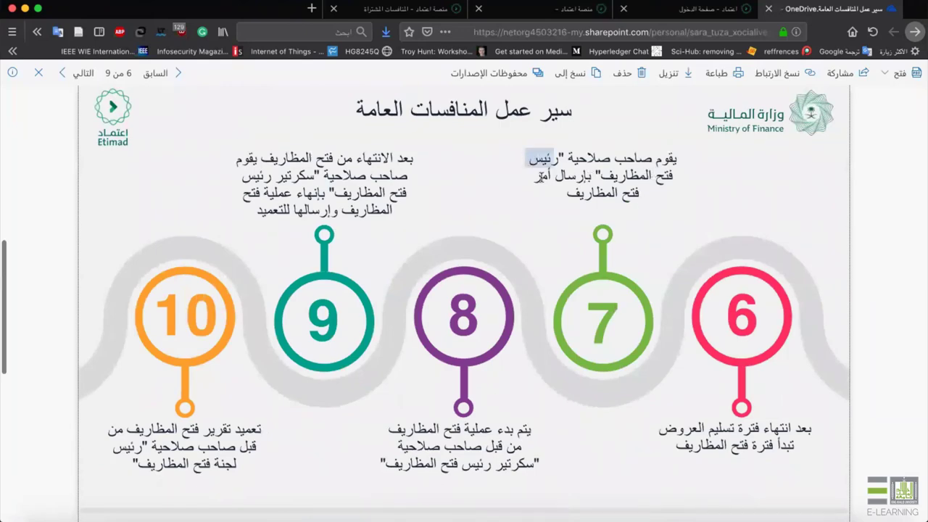
{"action": "double_click", "coordinate": [542, 177]}
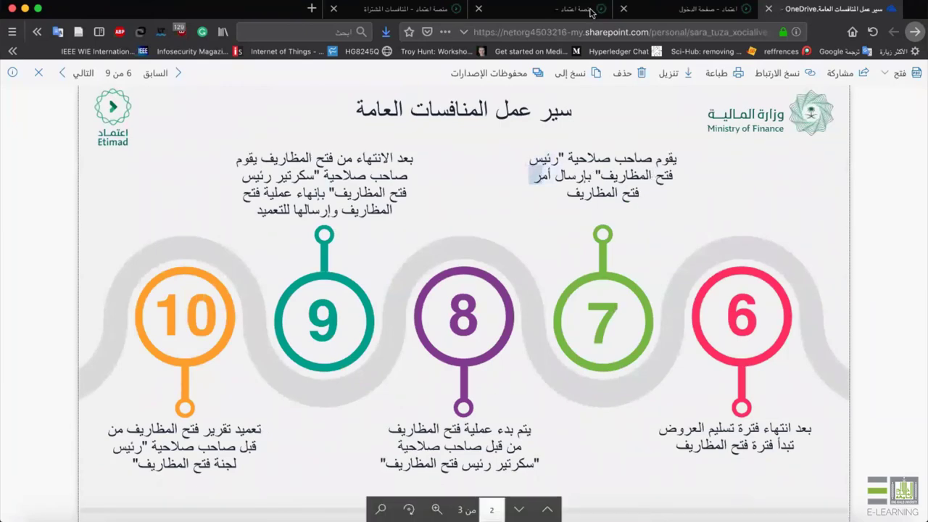
{"action": "left_click", "coordinate": [573, 9]}
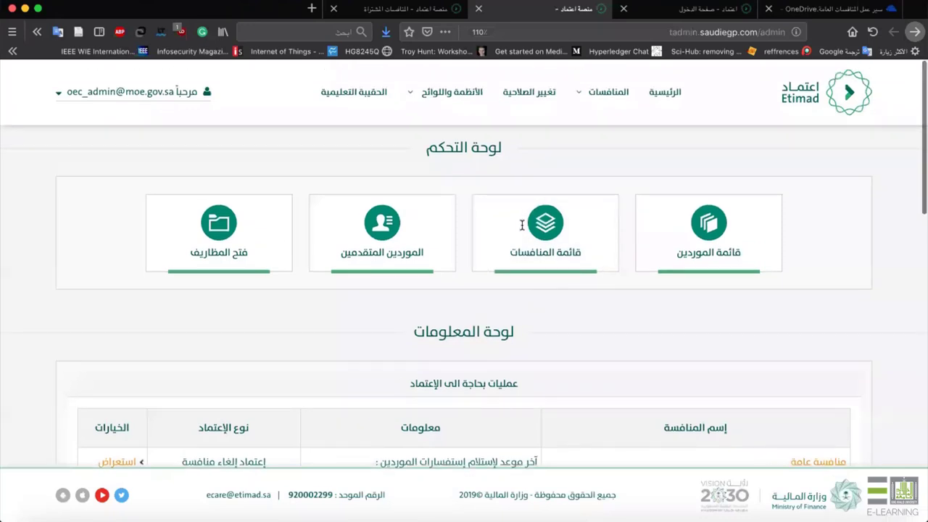
From the فتح المظاريف tile, open envelope opening for tender 3649 and check its buyer count.
{"action": "left_click", "coordinate": [246, 211]}
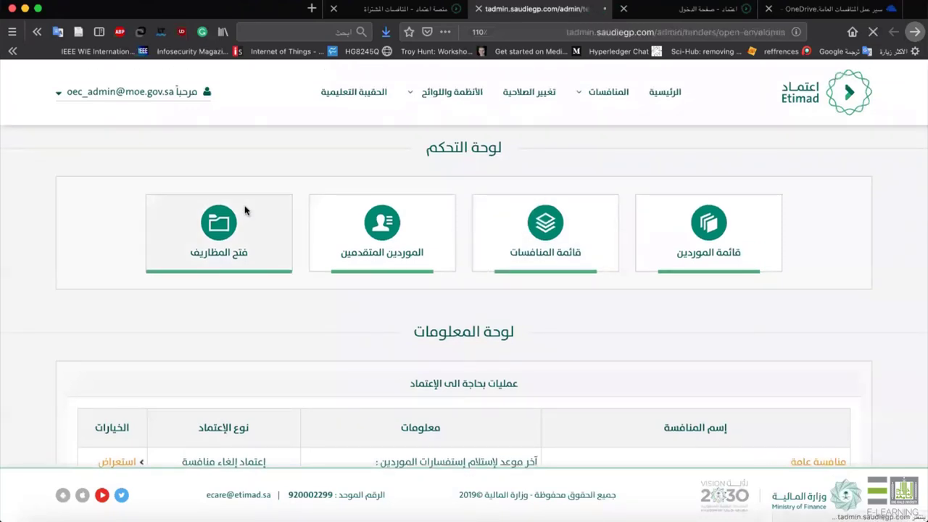
{"action": "scroll", "coordinate": [244, 210], "scroll_direction": "down", "scroll_amount": 5}
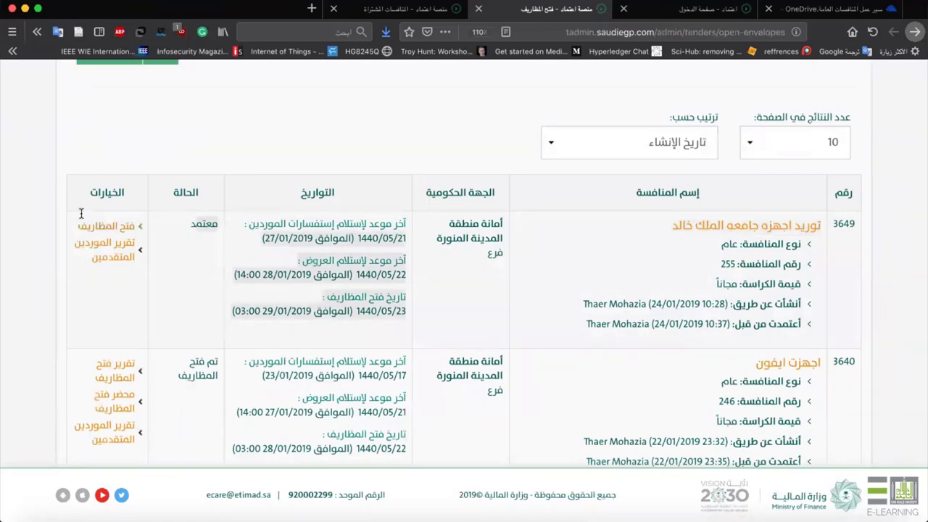
{"action": "left_click", "coordinate": [124, 227]}
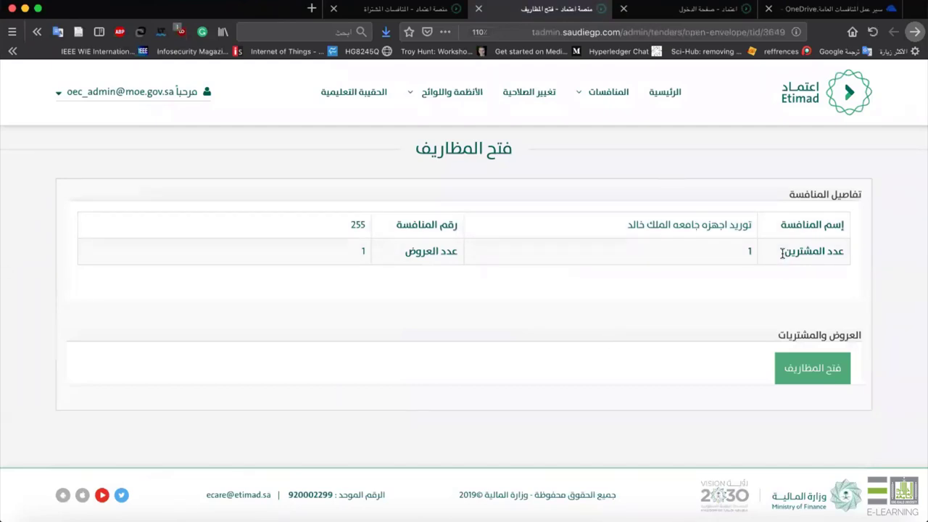
{"action": "left_click_drag", "start_coordinate": [823, 250], "coordinate": [471, 254]}
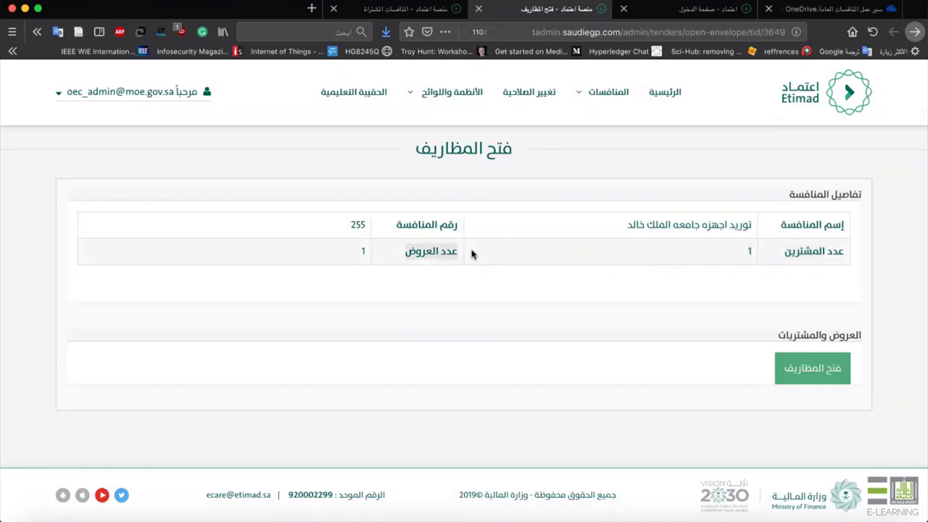
{"action": "left_click", "coordinate": [828, 369]}
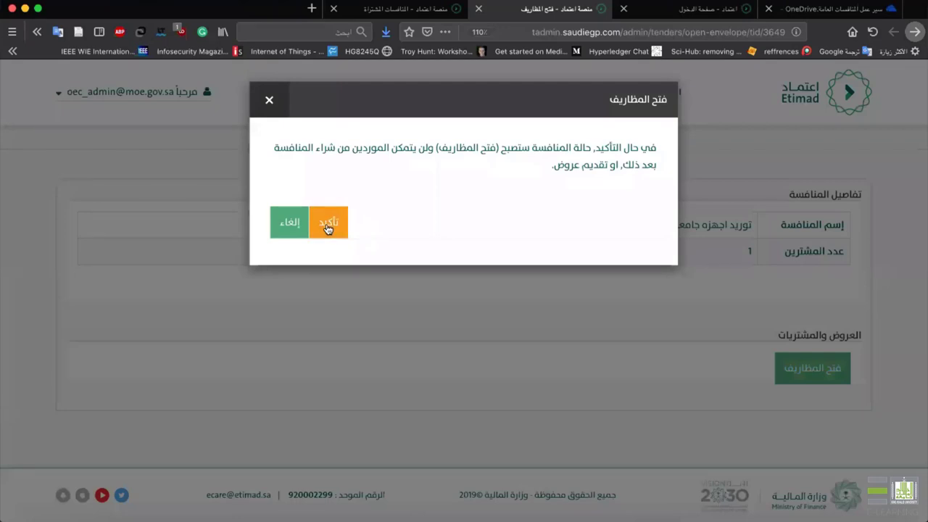
Confirm opening tender 255's envelopes and check شركه شمول العقاريه's offer shows as received.
{"action": "left_click", "coordinate": [326, 225]}
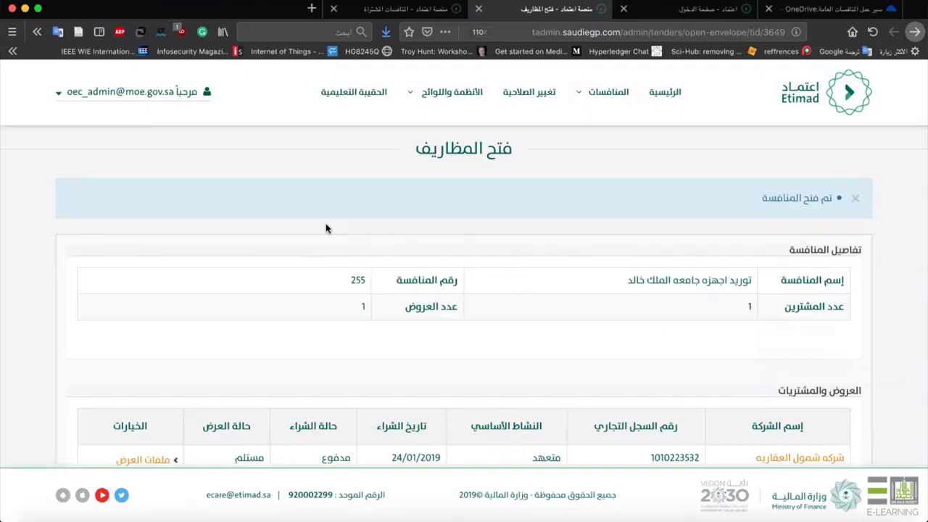
{"action": "scroll", "coordinate": [399, 246], "scroll_direction": "down", "scroll_amount": 2}
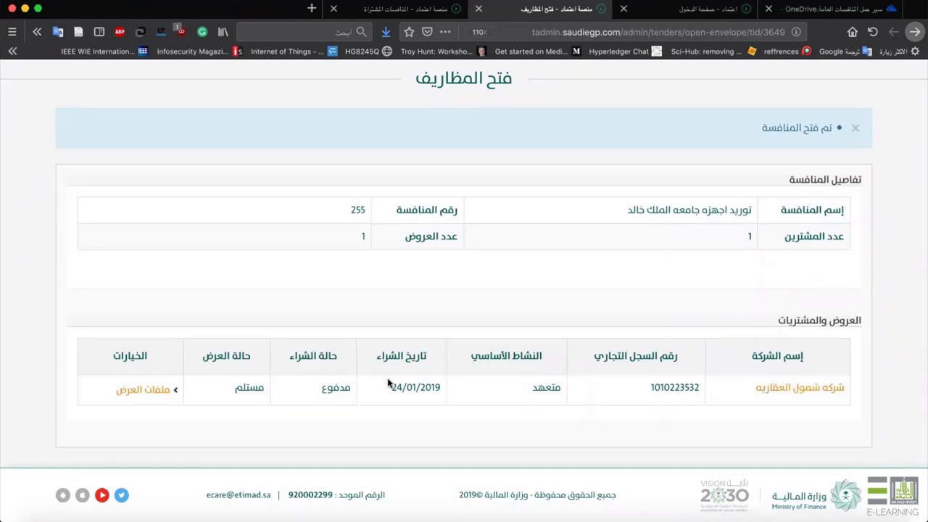
{"action": "double_click", "coordinate": [225, 385]}
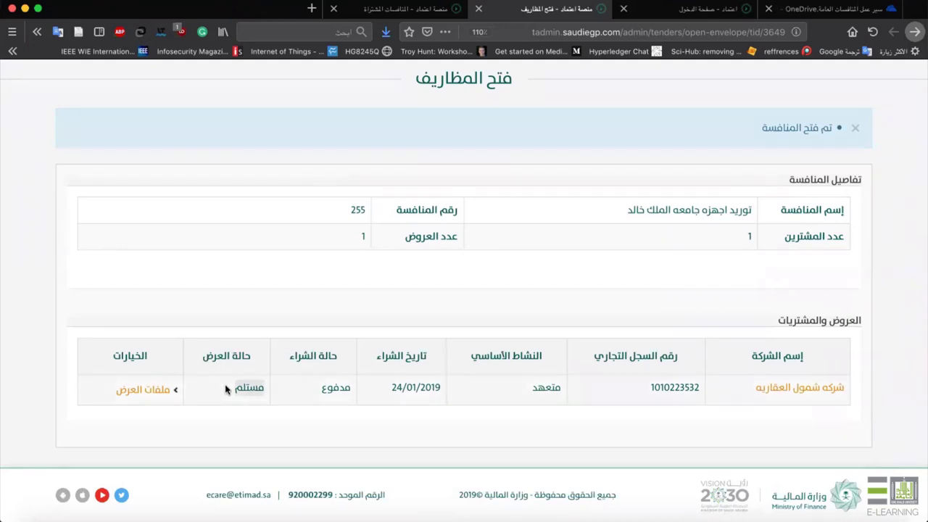
{"action": "left_click", "coordinate": [144, 391]}
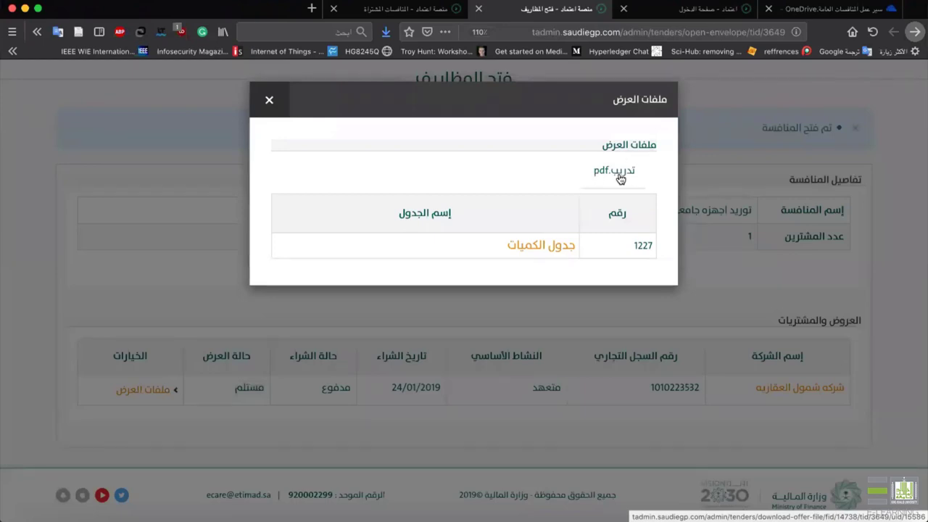
{"action": "left_click", "coordinate": [549, 246]}
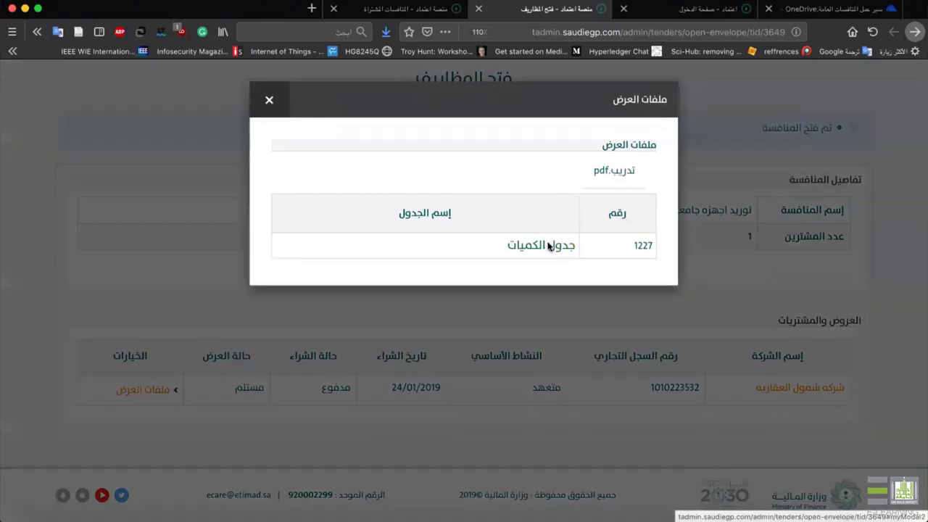
{"action": "left_click_drag", "start_coordinate": [339, 301], "coordinate": [194, 372]}
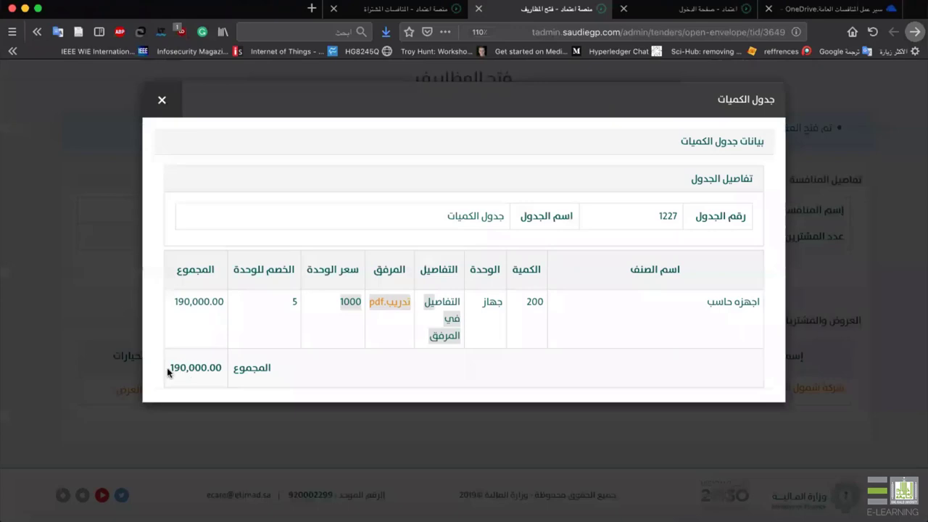
{"action": "left_click", "coordinate": [161, 99]}
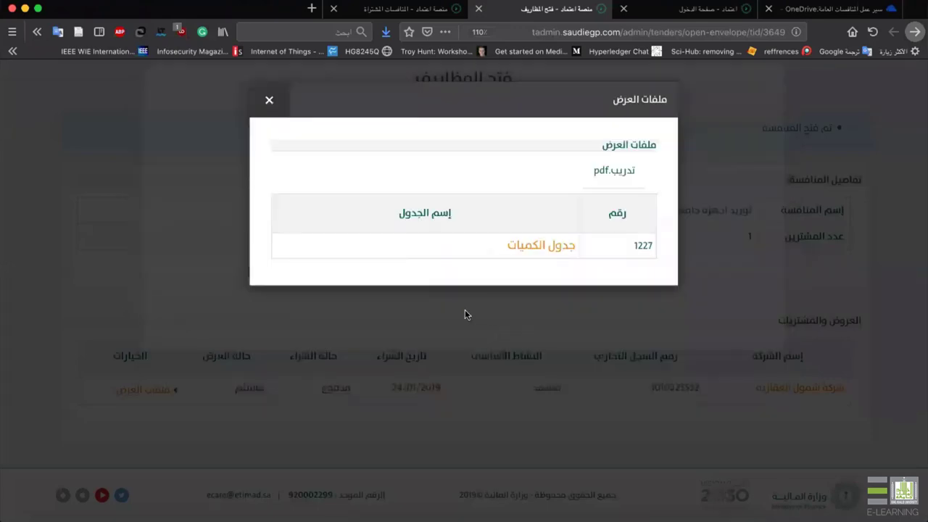
{"action": "left_click", "coordinate": [464, 314]}
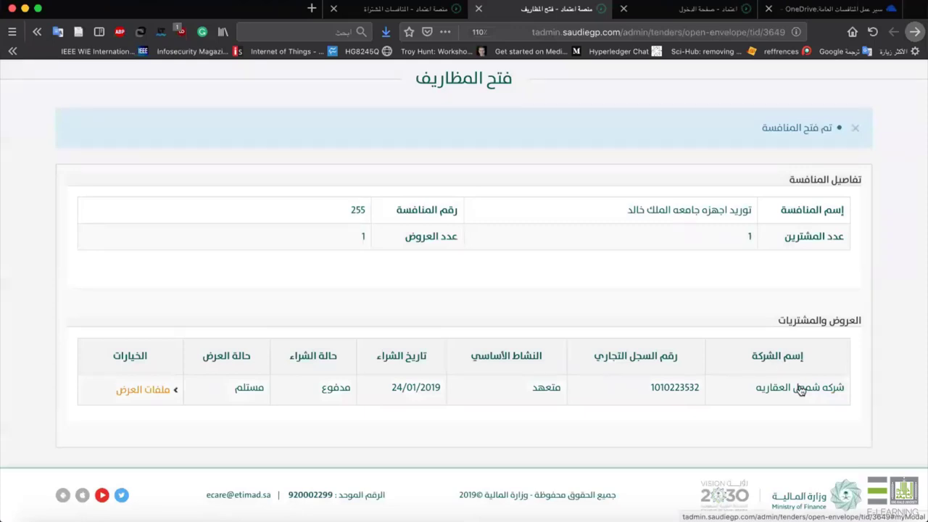
Open the supplier company's details, note the representative's contact, and expand معلومات الشركة.
{"action": "left_click", "coordinate": [801, 388]}
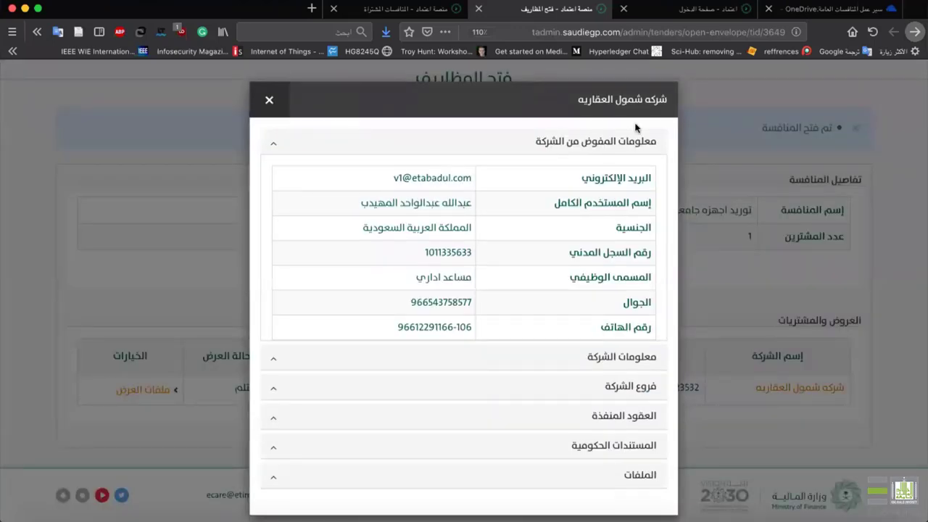
{"action": "scroll", "coordinate": [620, 153], "scroll_direction": "down", "scroll_amount": 1}
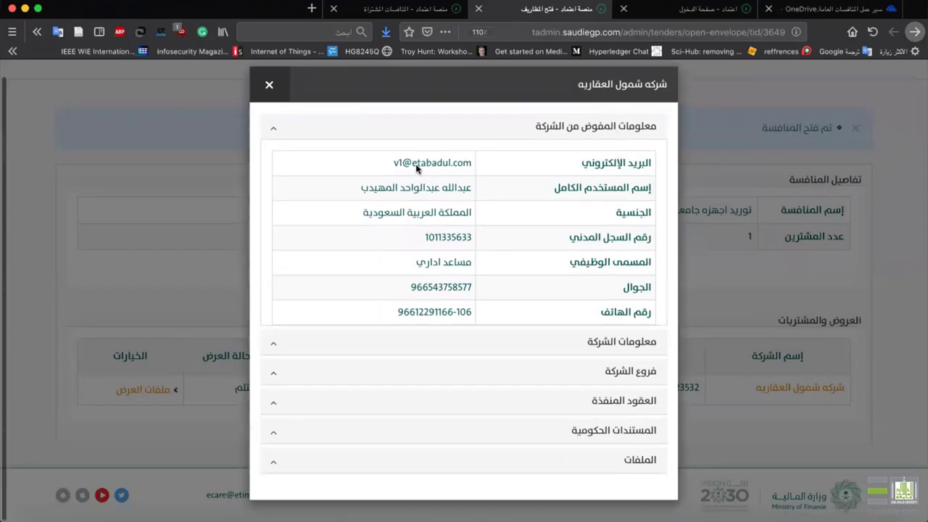
{"action": "left_click_drag", "start_coordinate": [374, 171], "coordinate": [463, 165]}
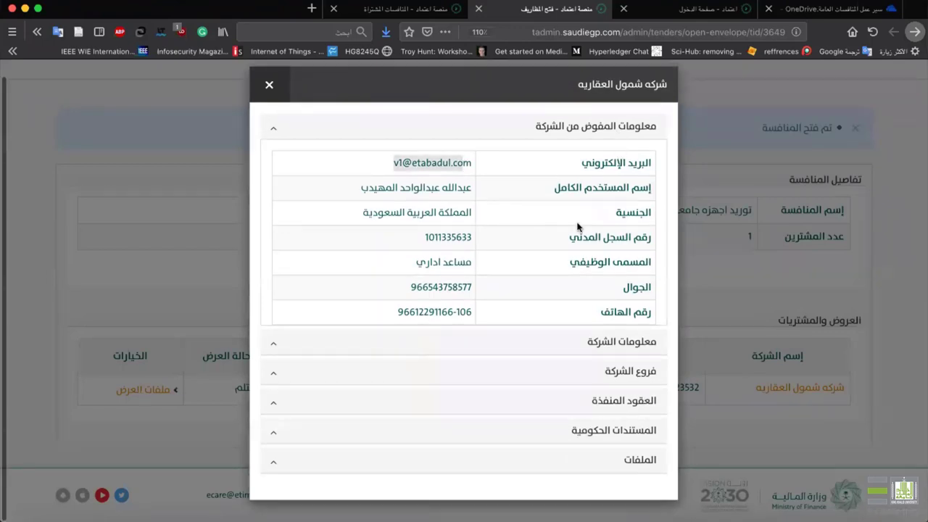
{"action": "left_click", "coordinate": [630, 354]}
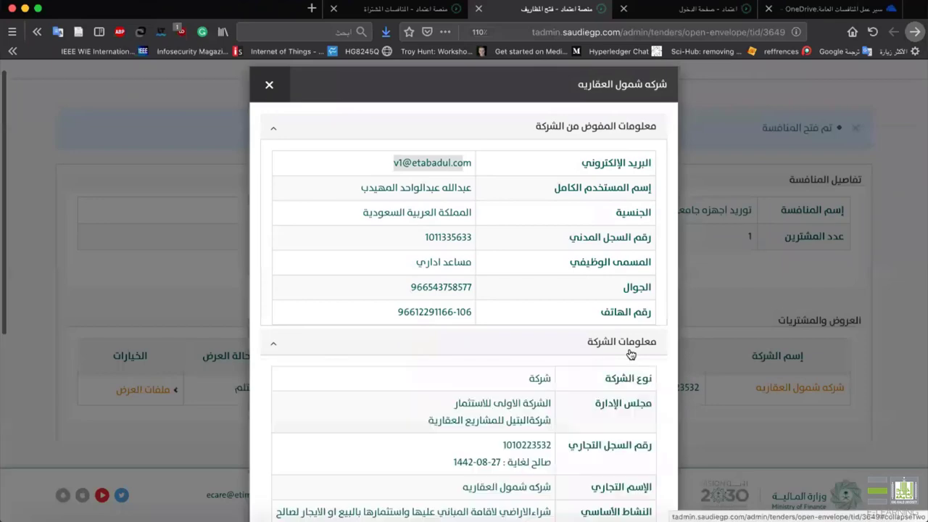
Expand the فروع الشركة, العقود المنفذة and المستندات الحكومية sections.
{"action": "scroll", "coordinate": [629, 354], "scroll_direction": "down", "scroll_amount": 5}
{"action": "scroll", "coordinate": [629, 354], "scroll_direction": "down", "scroll_amount": 4}
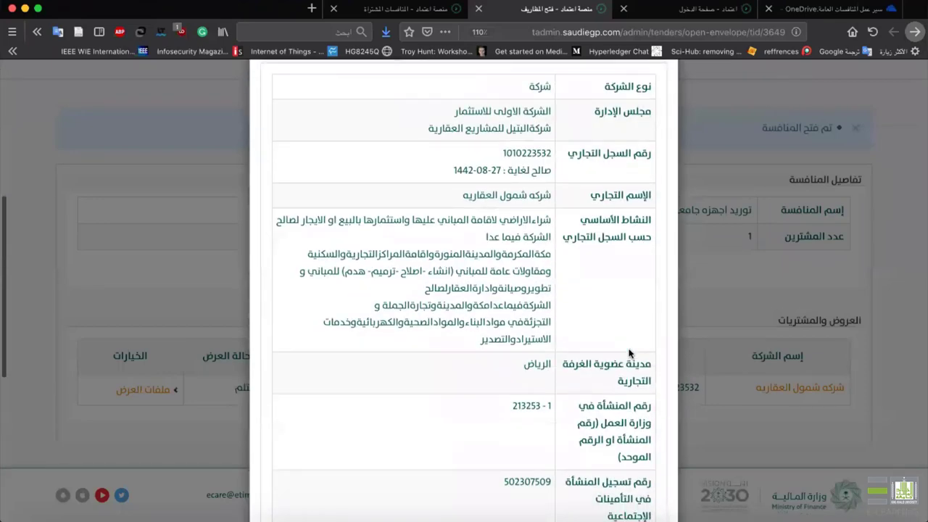
{"action": "scroll", "coordinate": [629, 353], "scroll_direction": "down", "scroll_amount": 5}
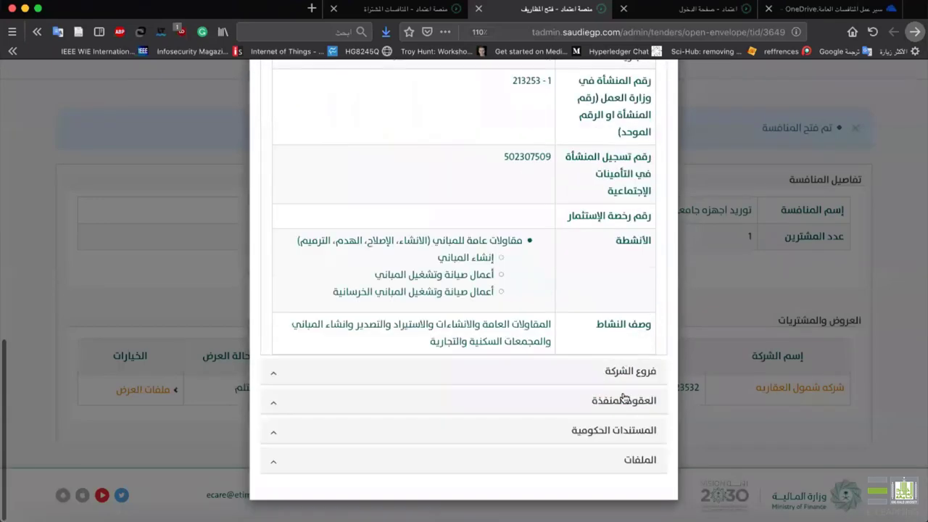
{"action": "left_click", "coordinate": [622, 371]}
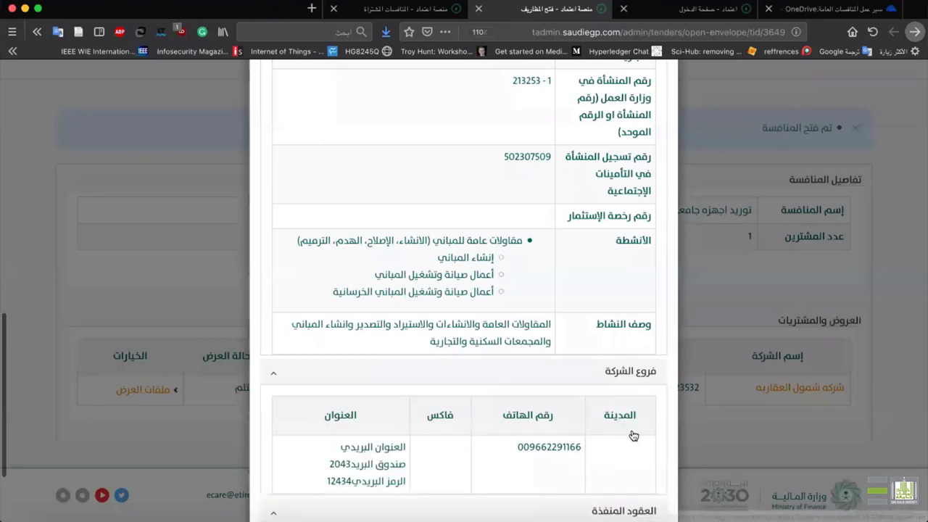
{"action": "scroll", "coordinate": [622, 391], "scroll_direction": "down", "scroll_amount": 3}
{"action": "left_click", "coordinate": [622, 400]}
{"action": "scroll", "coordinate": [622, 399], "scroll_direction": "down", "scroll_amount": 2}
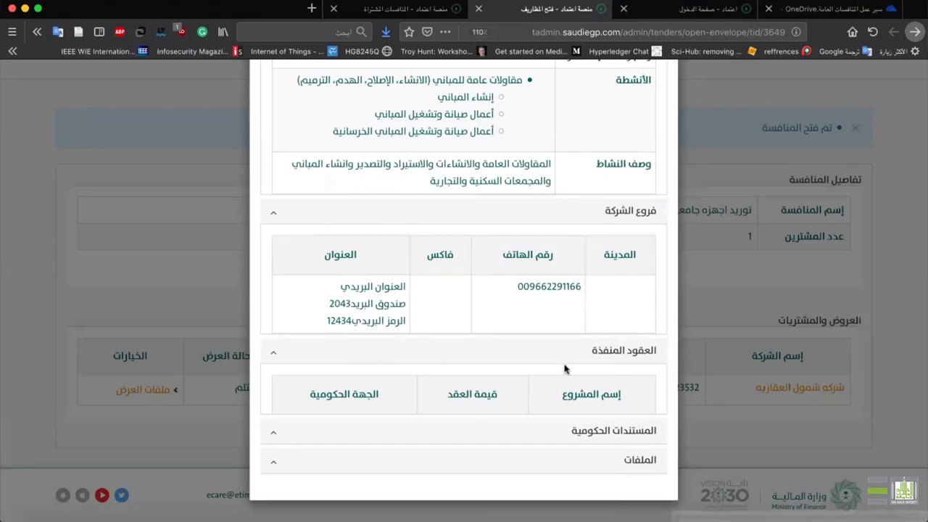
{"action": "left_click", "coordinate": [585, 431]}
{"action": "scroll", "coordinate": [584, 433], "scroll_direction": "down", "scroll_amount": 2}
{"action": "scroll", "coordinate": [584, 434], "scroll_direction": "down", "scroll_amount": 5}
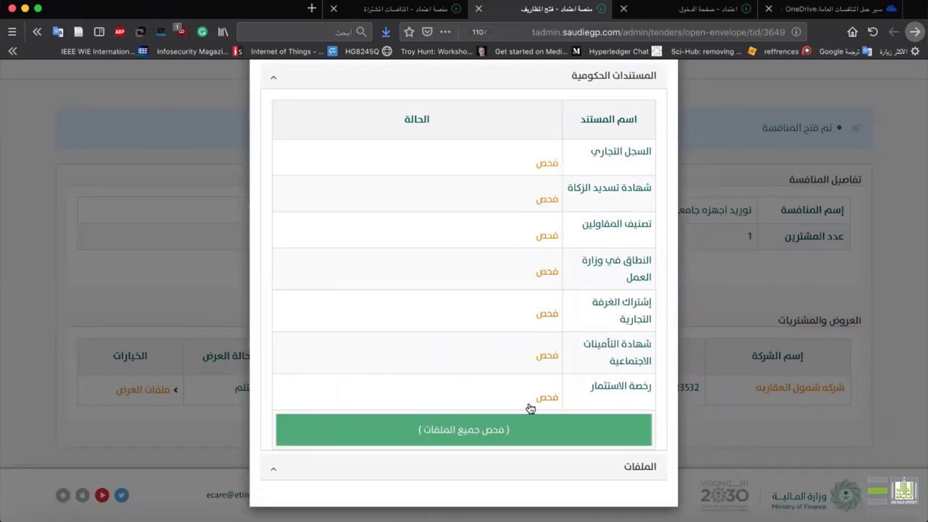
Check all seven government documents: السجل التجاري valid, Zakat certificate and others showing supplier data errors.
{"action": "left_click", "coordinate": [568, 428]}
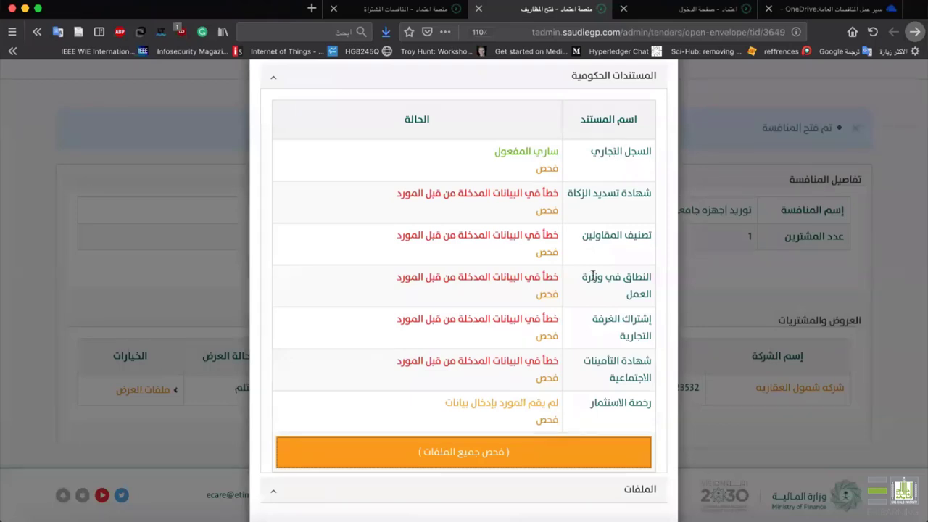
{"action": "left_click_drag", "start_coordinate": [605, 167], "coordinate": [646, 155]}
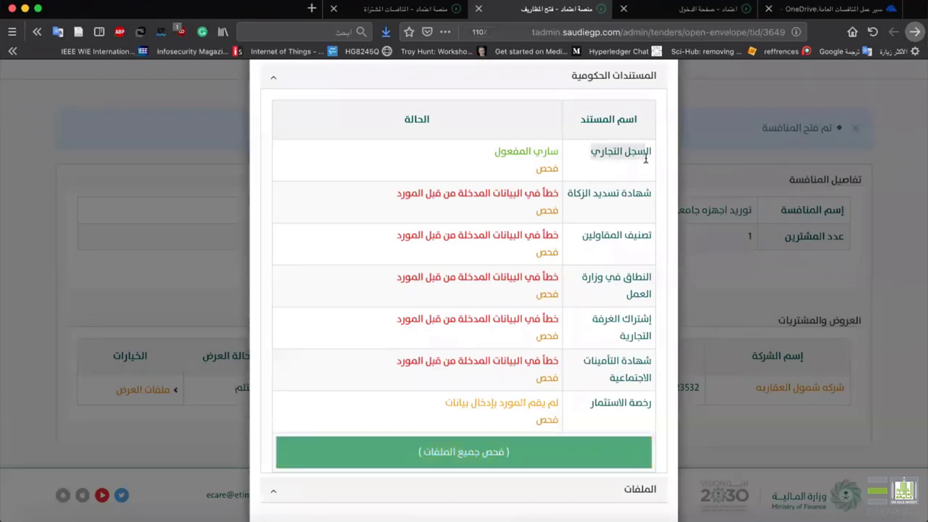
{"action": "left_click_drag", "start_coordinate": [485, 151], "coordinate": [562, 156]}
{"action": "left_click_drag", "start_coordinate": [651, 195], "coordinate": [563, 200]}
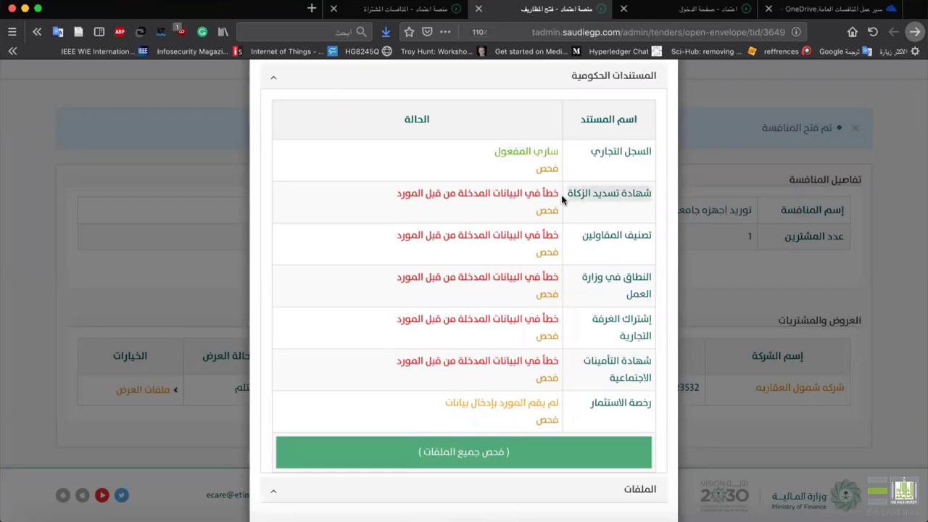
{"action": "left_click_drag", "start_coordinate": [388, 196], "coordinate": [557, 197]}
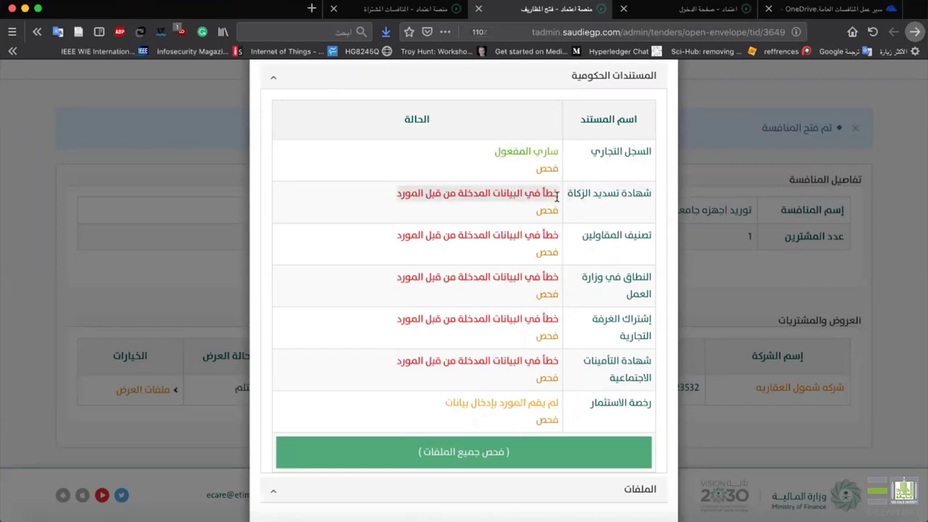
{"action": "left_click", "coordinate": [578, 283]}
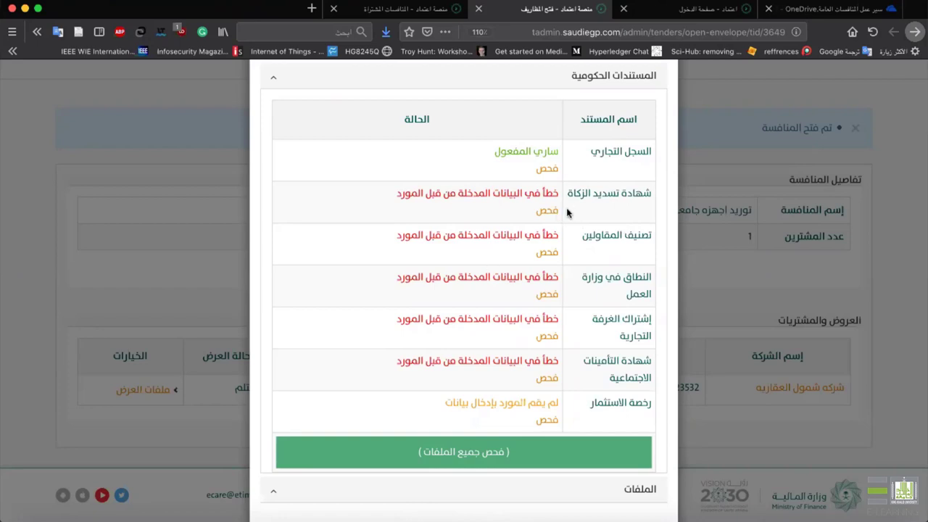
{"action": "scroll", "coordinate": [544, 306], "scroll_direction": "down", "scroll_amount": 1}
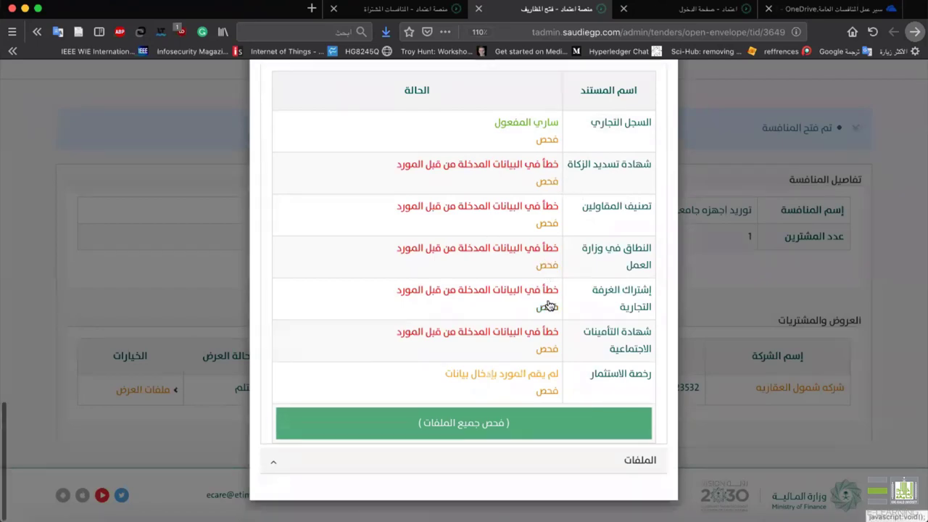
{"action": "scroll", "coordinate": [472, 286], "scroll_direction": "up", "scroll_amount": 6}
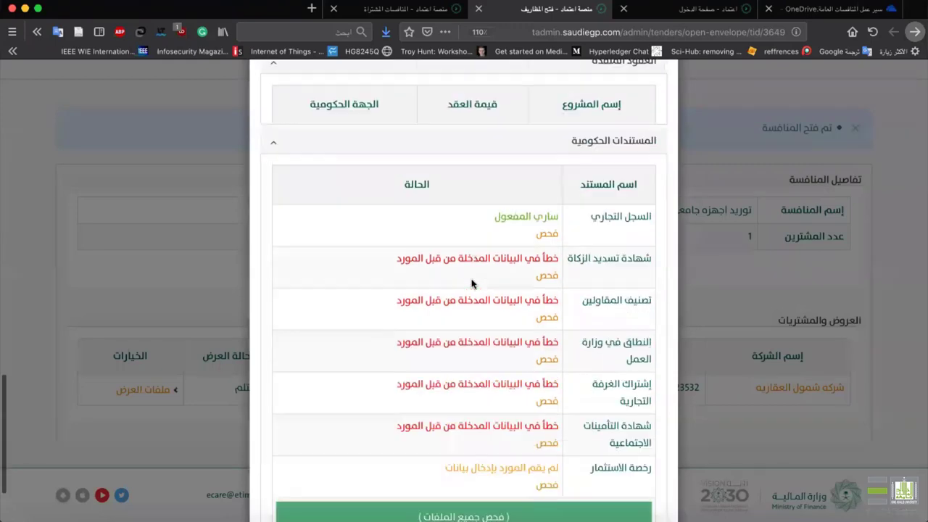
{"action": "scroll", "coordinate": [474, 277], "scroll_direction": "up", "scroll_amount": 10}
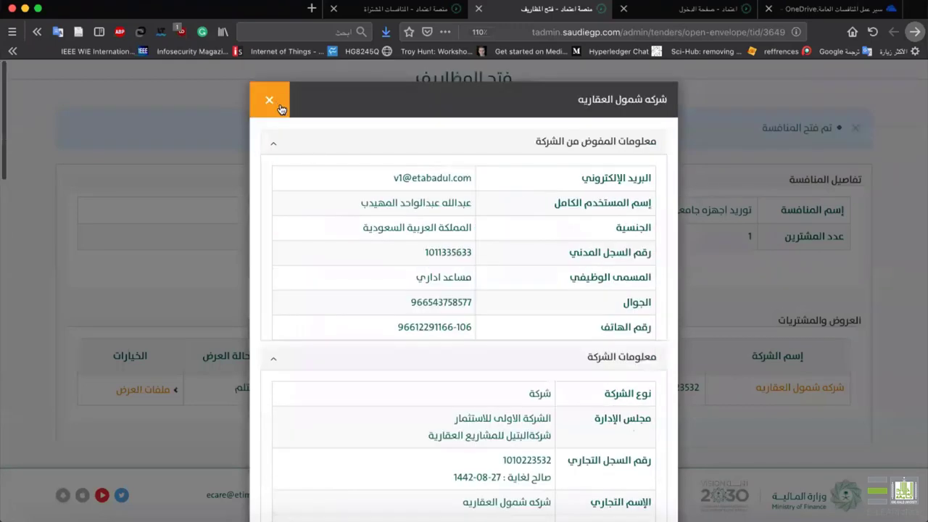
Close the company details window and sign out of the admin account.
{"action": "left_click", "coordinate": [271, 101]}
{"action": "scroll", "coordinate": [442, 254], "scroll_direction": "up", "scroll_amount": 2}
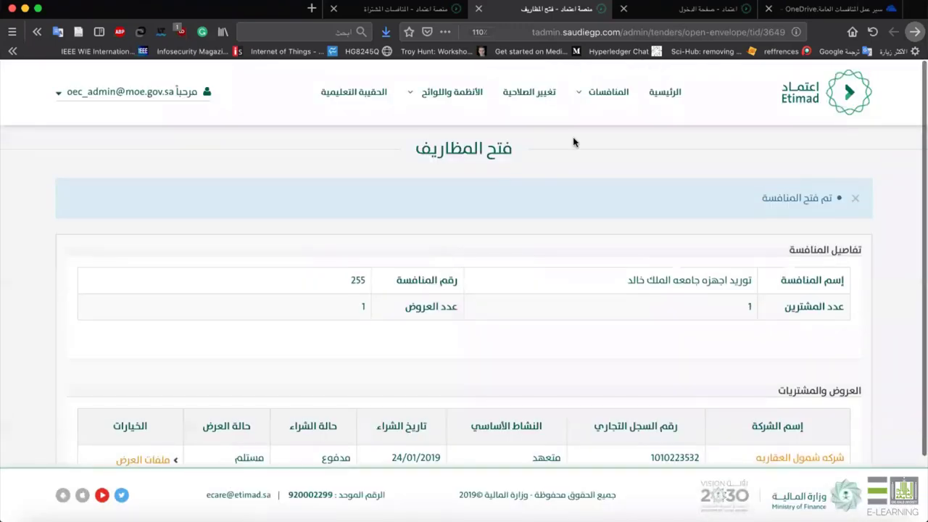
{"action": "left_click", "coordinate": [153, 100]}
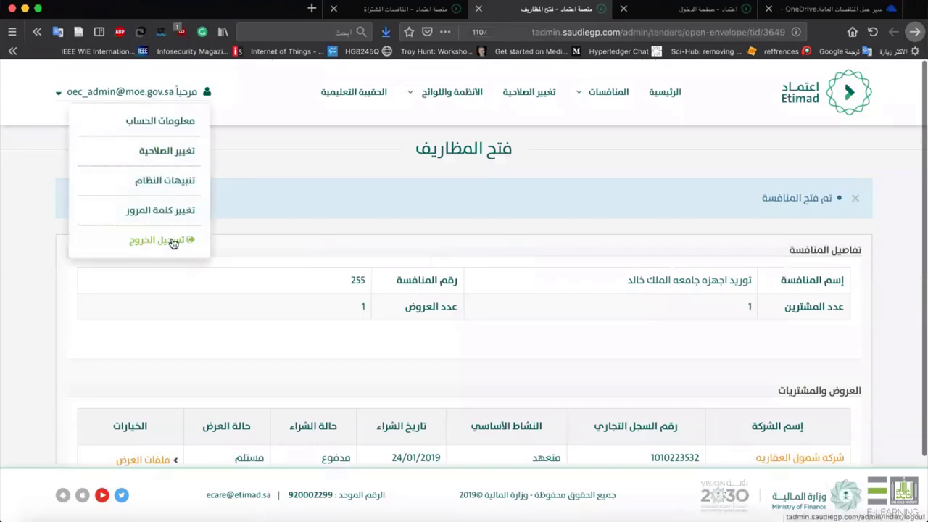
{"action": "left_click", "coordinate": [172, 241]}
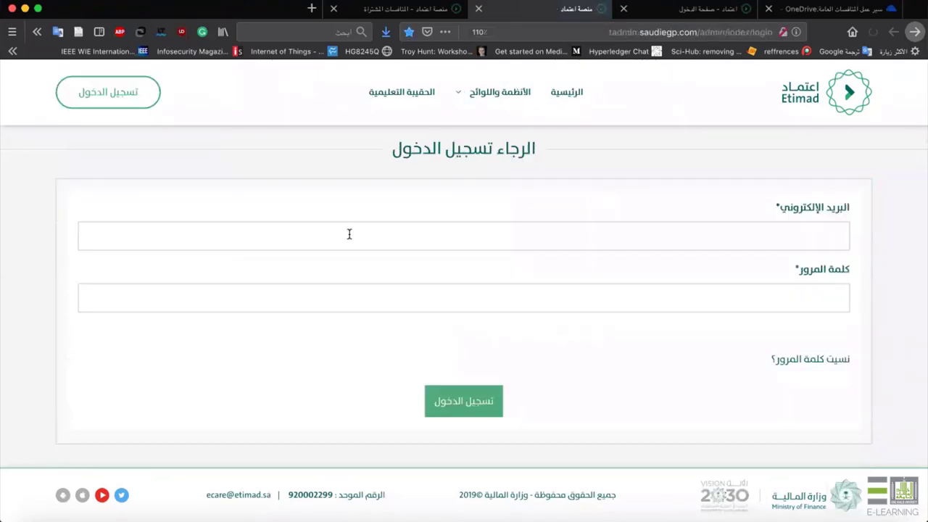
Sign in as the committee member with the saved login and SMS code, then open the فتح المظاريف list.
{"action": "left_click", "coordinate": [348, 233]}
{"action": "type", "text": "o"}
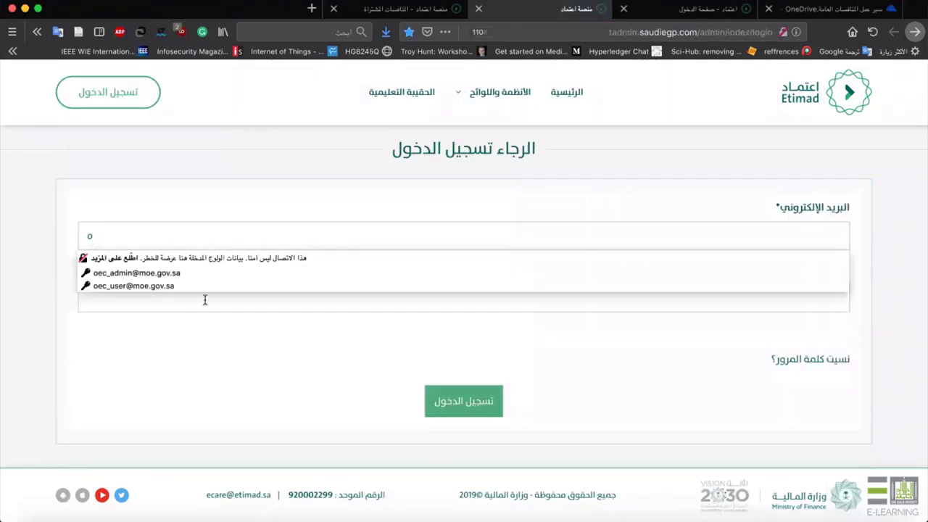
{"action": "left_click", "coordinate": [196, 285]}
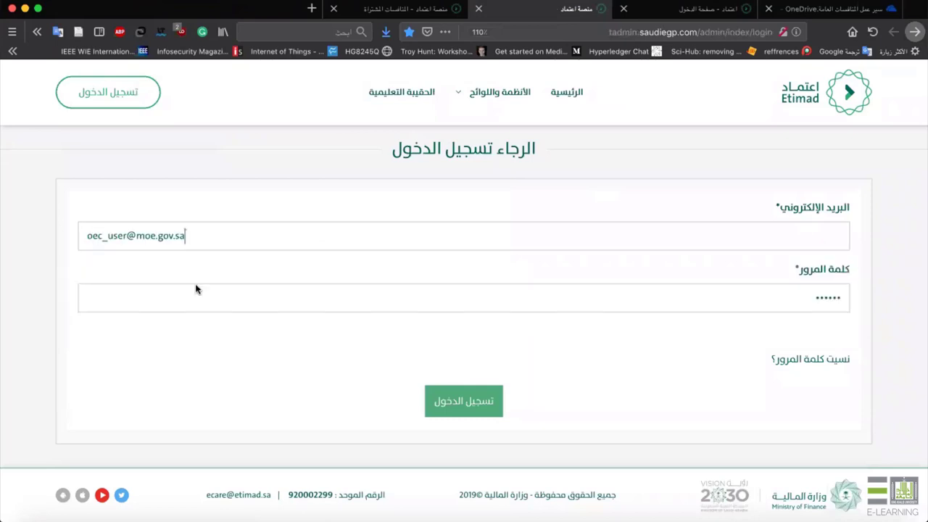
{"action": "left_click", "coordinate": [435, 397]}
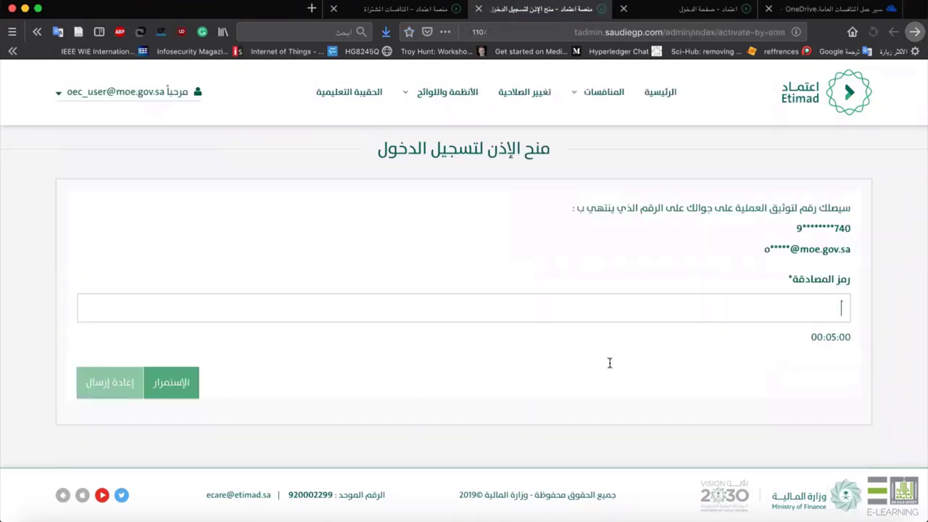
{"action": "type", "text": "3232"}
{"action": "key", "text": "Return"}
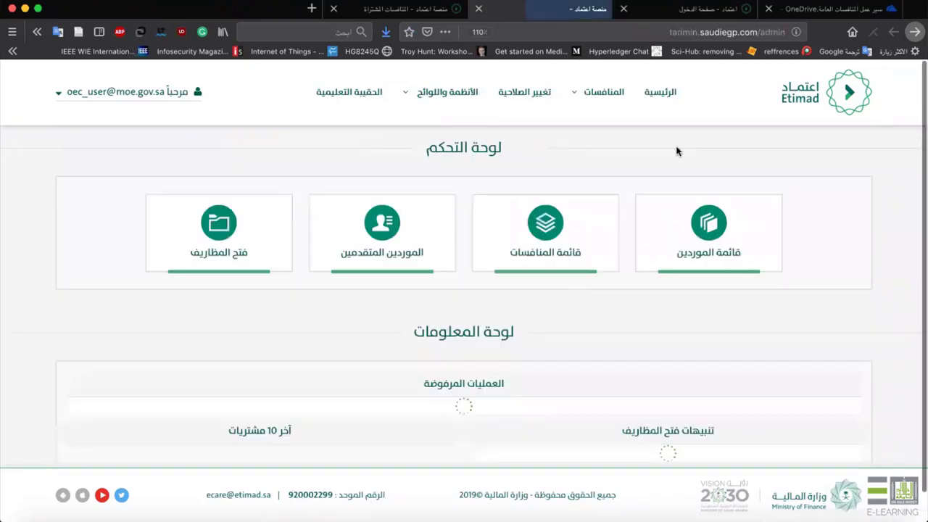
{"action": "left_click", "coordinate": [243, 242]}
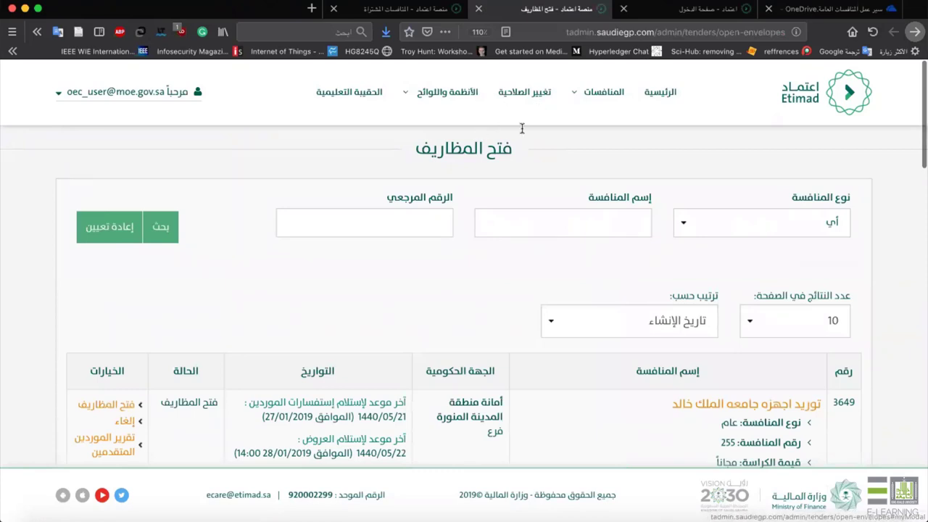
Open tender 3649's envelopes and the supplier's offer: 200000 less 10000 discount, totalling 190000.00.
{"action": "scroll", "coordinate": [154, 335], "scroll_direction": "down", "scroll_amount": 2}
{"action": "scroll", "coordinate": [154, 335], "scroll_direction": "down", "scroll_amount": 1}
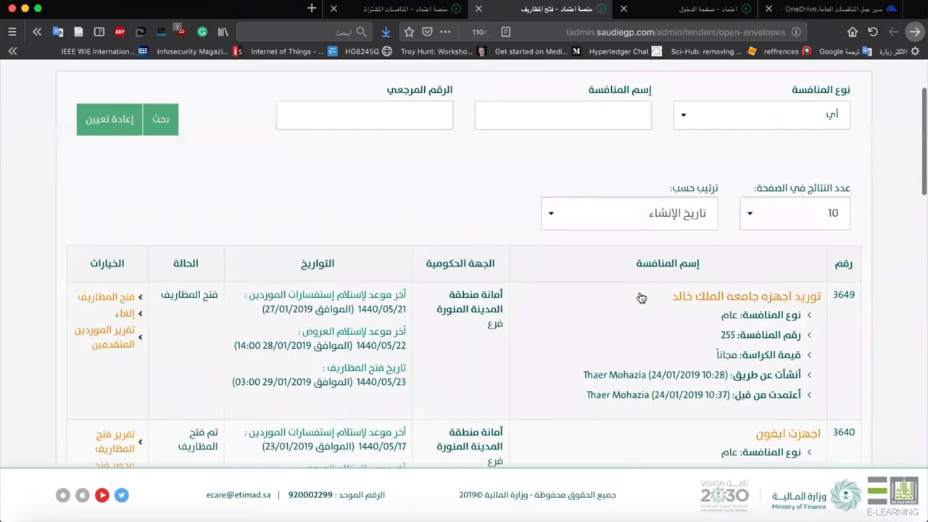
{"action": "left_click", "coordinate": [102, 297]}
{"action": "scroll", "coordinate": [513, 386], "scroll_direction": "down", "scroll_amount": 2}
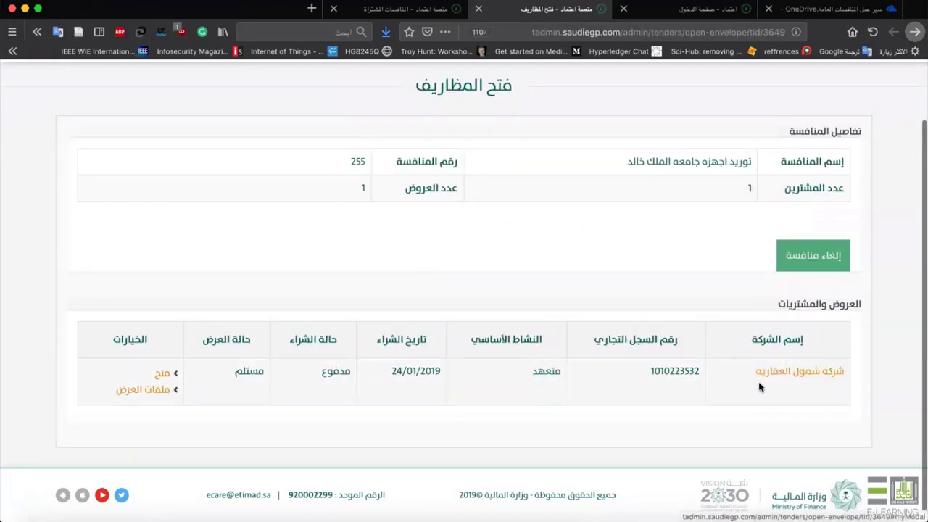
{"action": "left_click", "coordinate": [166, 374]}
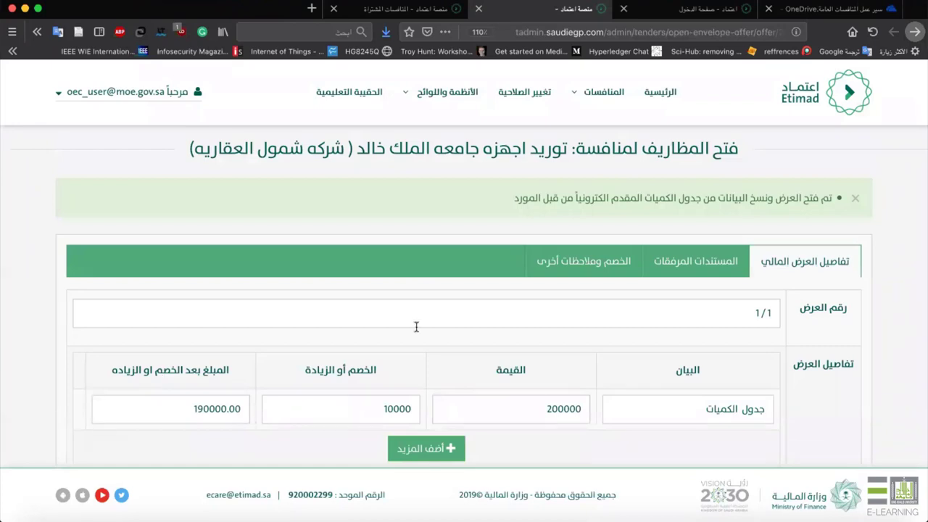
Confirm the 190000.00 total after the 10000 discount on 200000, then view the attached documents.
{"action": "scroll", "coordinate": [416, 327], "scroll_direction": "down", "scroll_amount": 3}
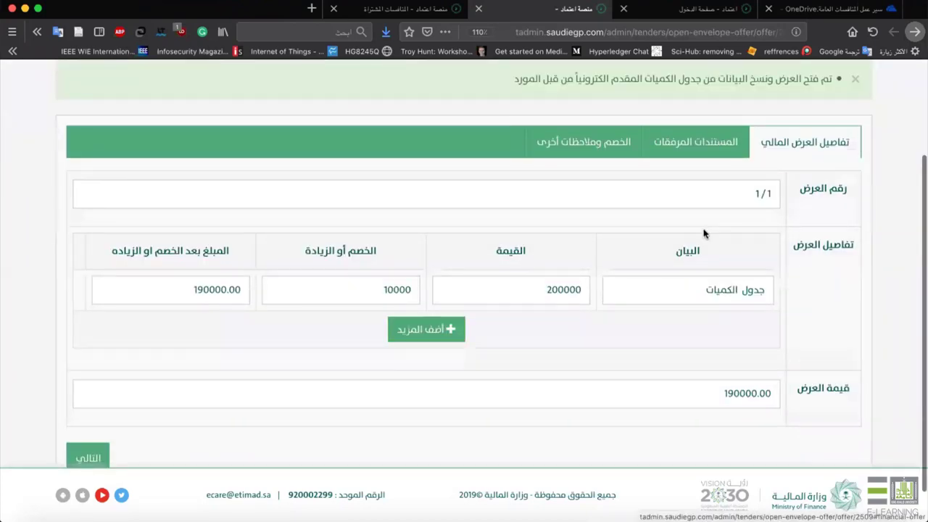
{"action": "scroll", "coordinate": [703, 234], "scroll_direction": "down", "scroll_amount": 1}
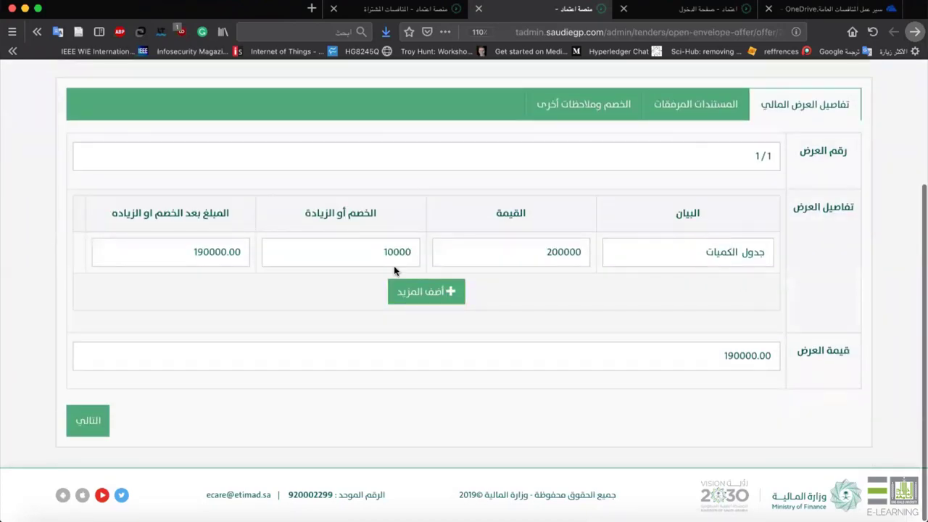
{"action": "left_click_drag", "start_coordinate": [174, 255], "coordinate": [257, 253]}
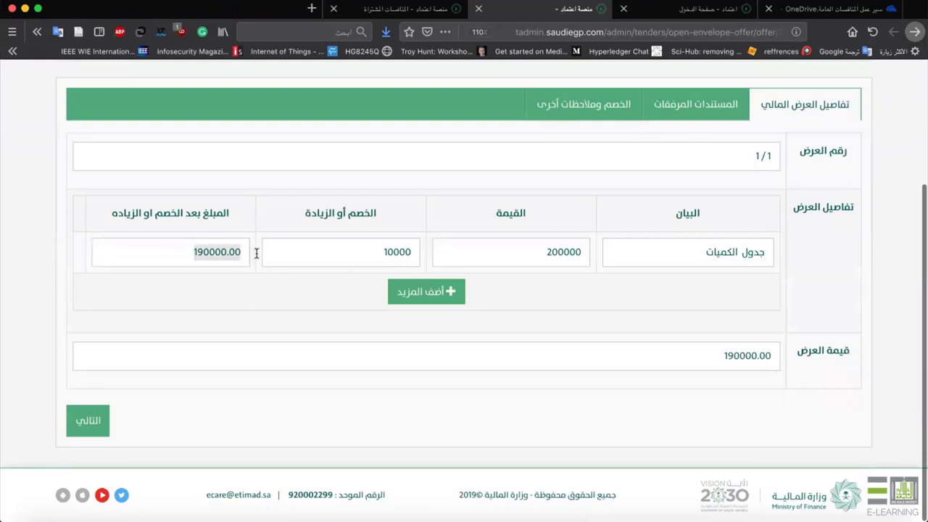
{"action": "left_click", "coordinate": [706, 95]}
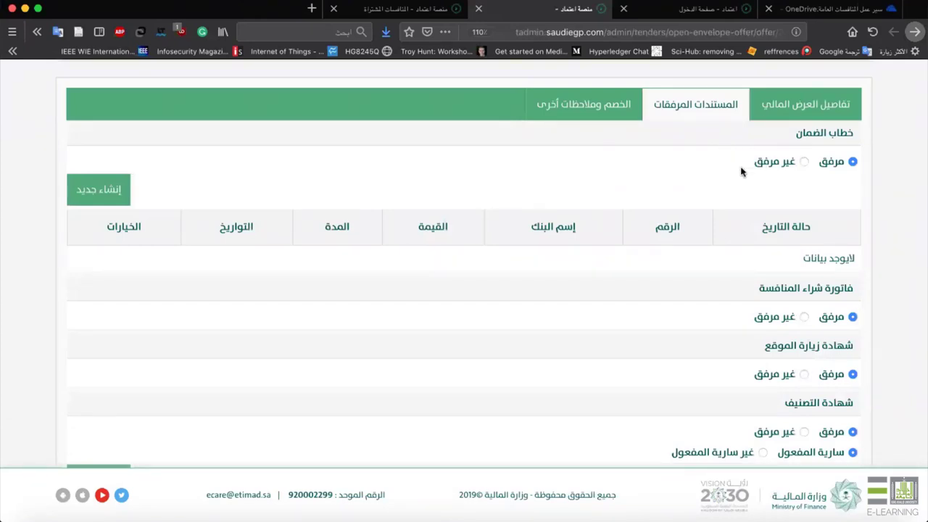
Verify the Zakat, insurance, Saudization, commercial register and chamber certificates are attached and valid, then proceed.
{"action": "scroll", "coordinate": [740, 179], "scroll_direction": "down", "scroll_amount": 3}
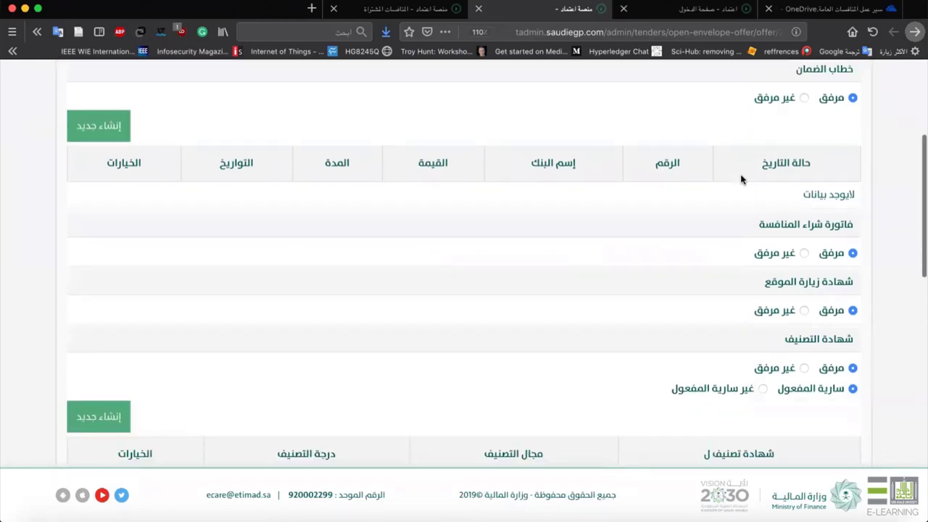
{"action": "scroll", "coordinate": [740, 179], "scroll_direction": "down", "scroll_amount": 12}
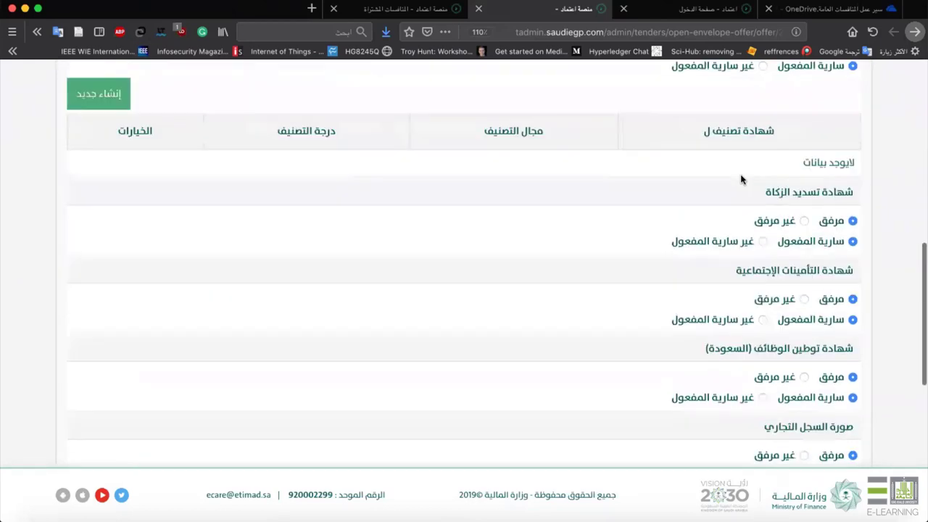
{"action": "scroll", "coordinate": [741, 180], "scroll_direction": "up", "scroll_amount": 9}
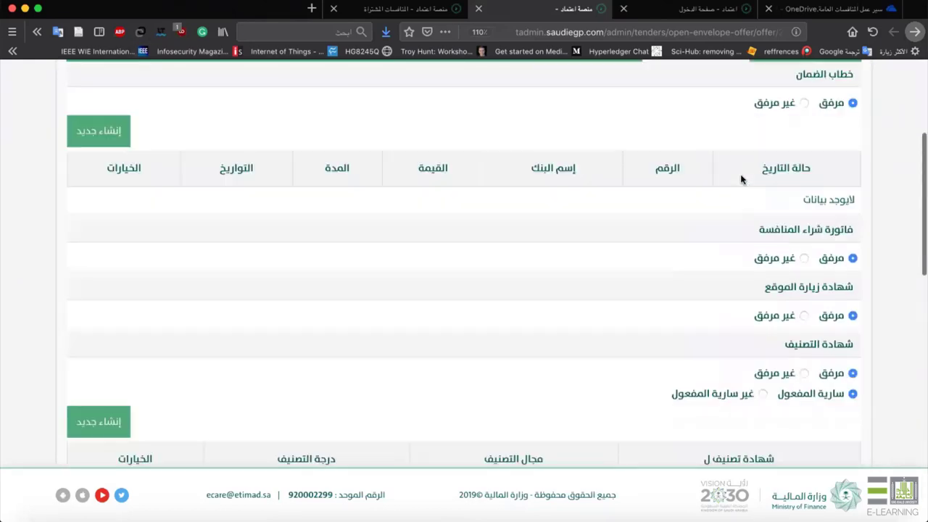
{"action": "scroll", "coordinate": [741, 180], "scroll_direction": "up", "scroll_amount": 3}
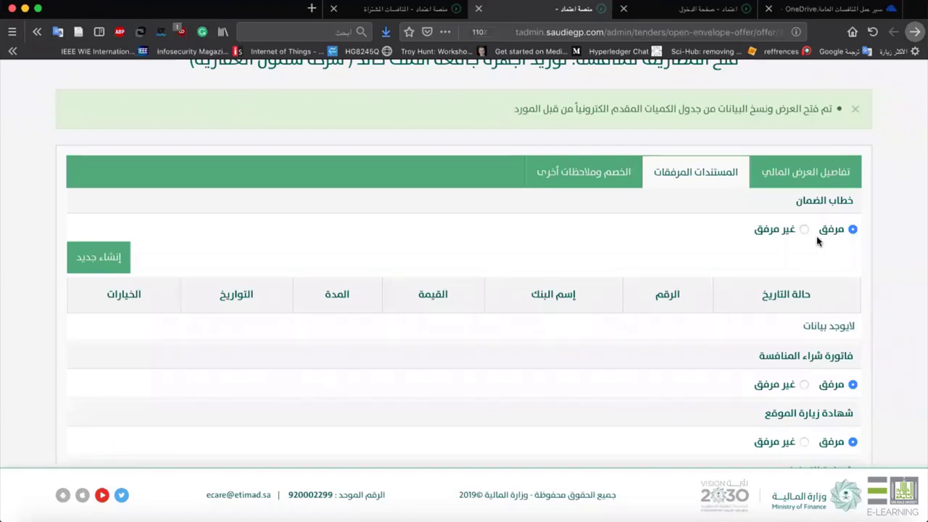
{"action": "scroll", "coordinate": [817, 242], "scroll_direction": "down", "scroll_amount": 4}
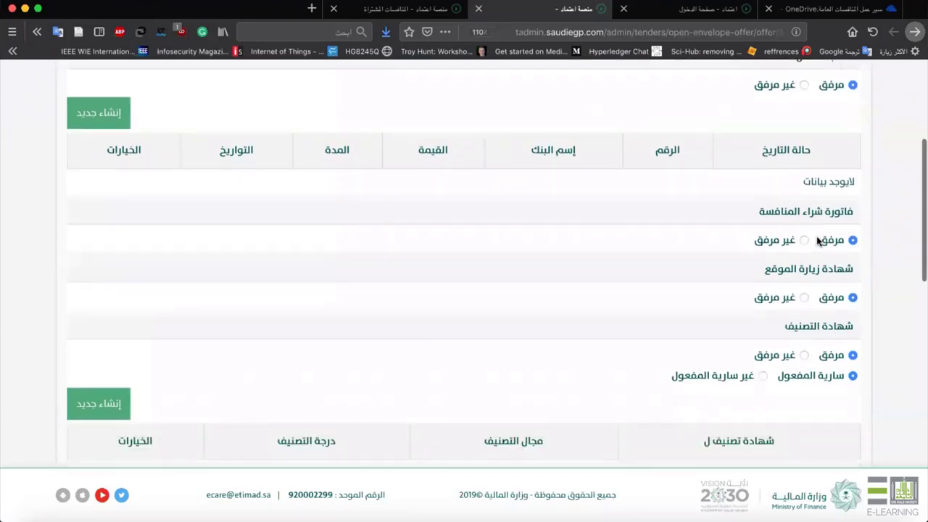
{"action": "scroll", "coordinate": [817, 241], "scroll_direction": "down", "scroll_amount": 5}
{"action": "scroll", "coordinate": [817, 242], "scroll_direction": "down", "scroll_amount": 4}
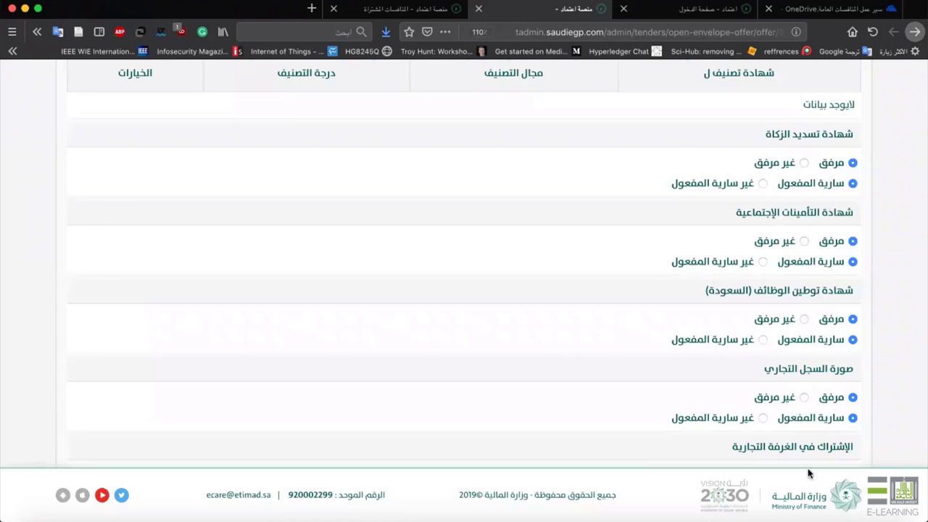
{"action": "scroll", "coordinate": [808, 473], "scroll_direction": "down", "scroll_amount": 5}
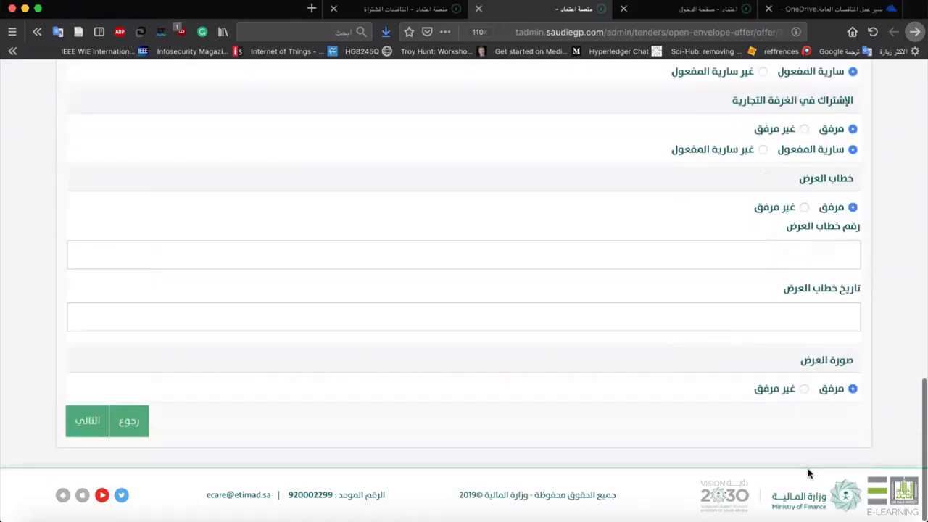
{"action": "left_click", "coordinate": [102, 425]}
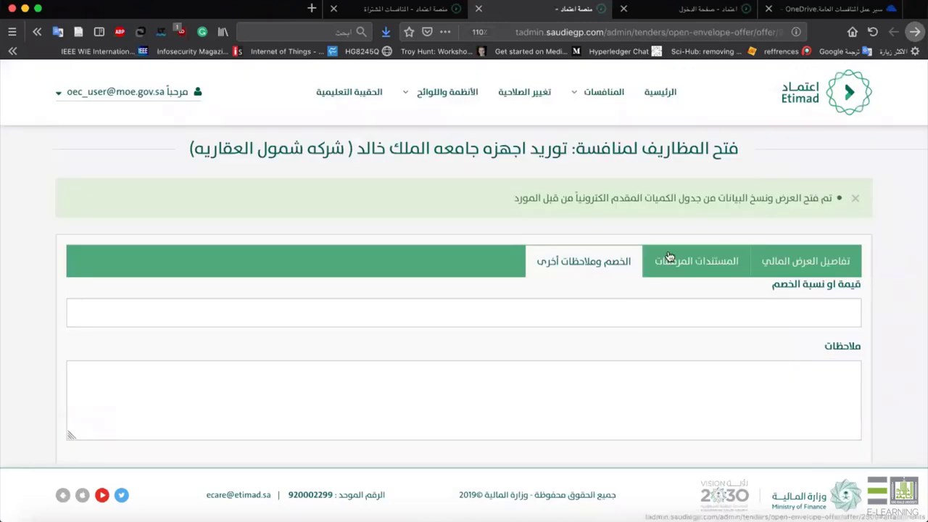
Send the envelope-opening report for tender 255 and check the offer is still listed as مستلم.
{"action": "scroll", "coordinate": [669, 251], "scroll_direction": "down", "scroll_amount": 2}
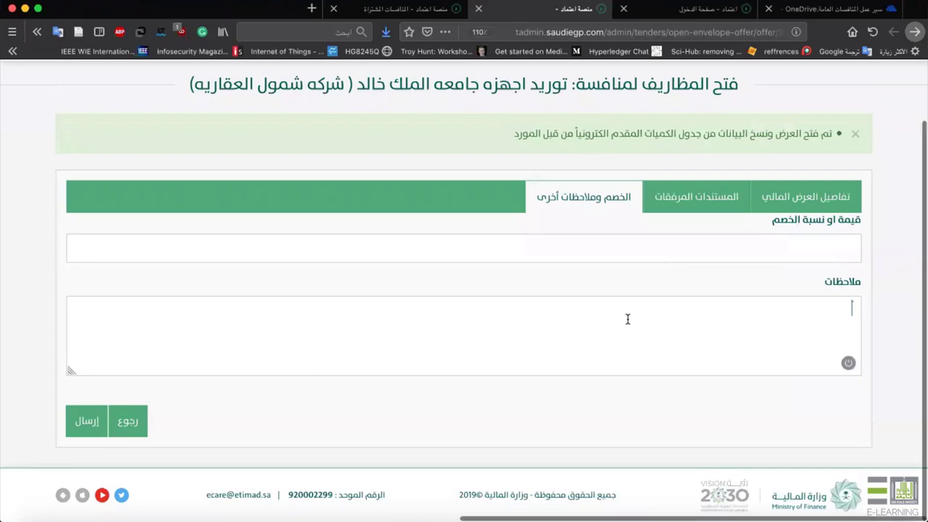
{"action": "left_click", "coordinate": [87, 421]}
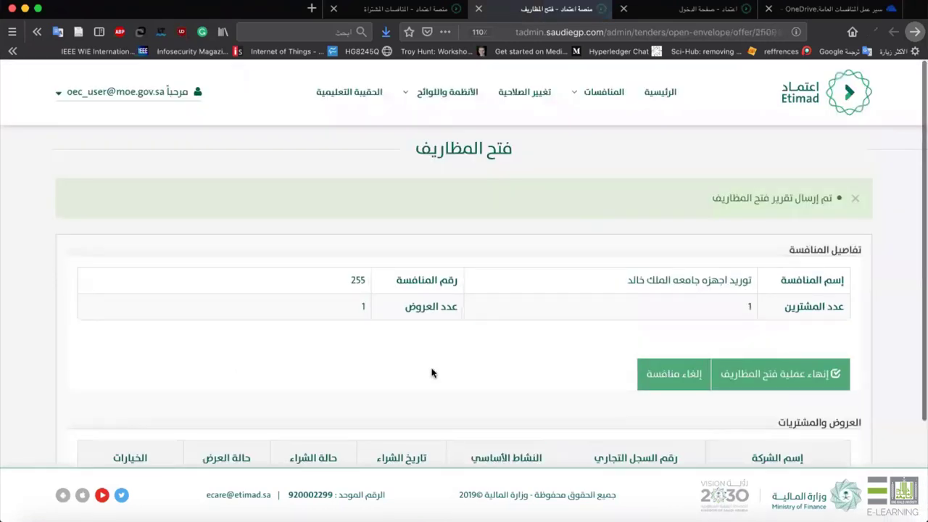
{"action": "scroll", "coordinate": [431, 370], "scroll_direction": "down", "scroll_amount": 3}
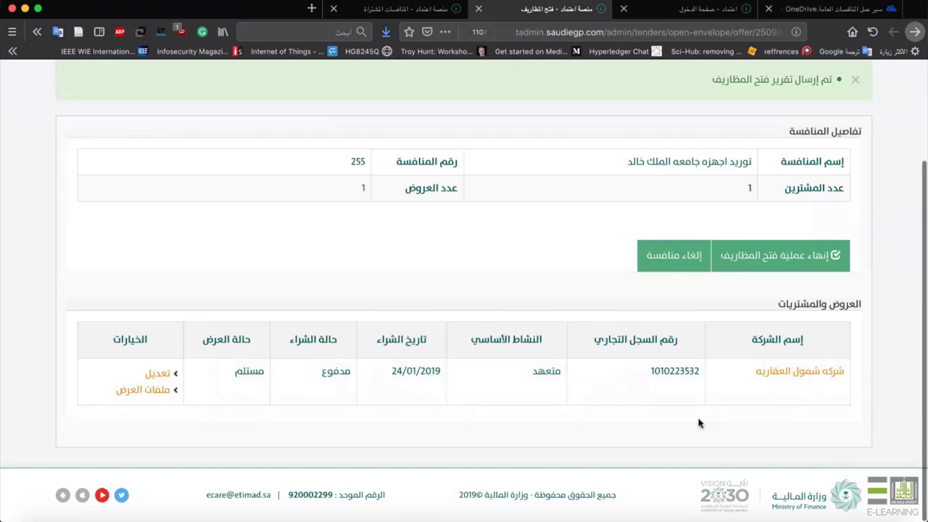
Finish opening tender 255's envelopes and confirm sending the opening report for approval.
{"action": "scroll", "coordinate": [698, 420], "scroll_direction": "up", "scroll_amount": 1}
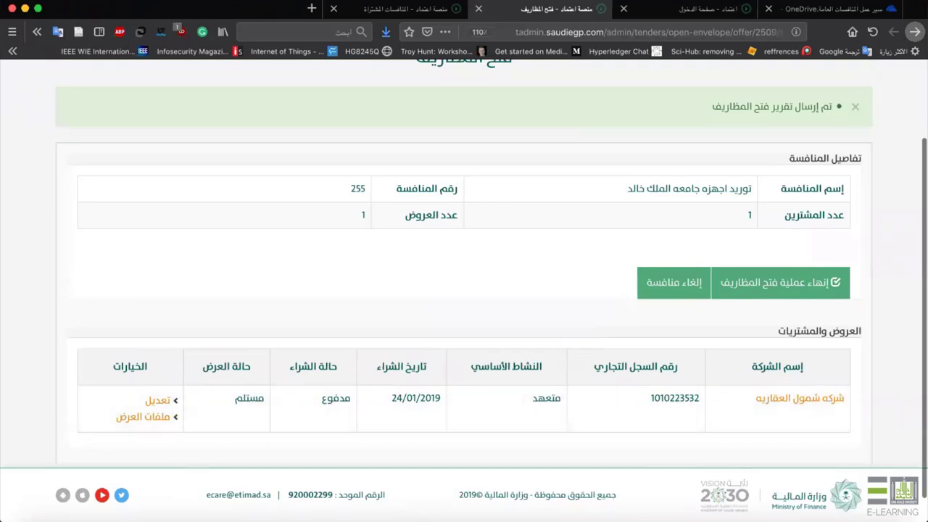
{"action": "mouse_move", "coordinate": [532, 518]}
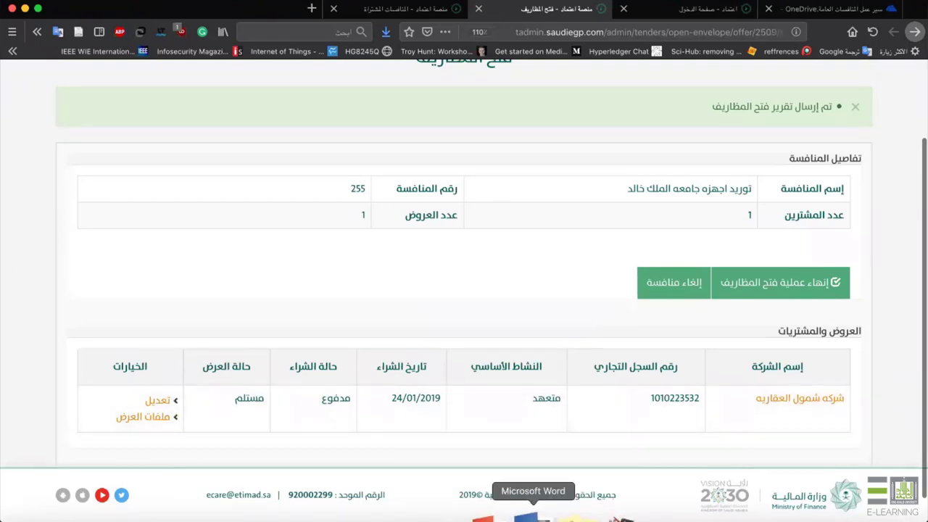
{"action": "left_click", "coordinate": [776, 285]}
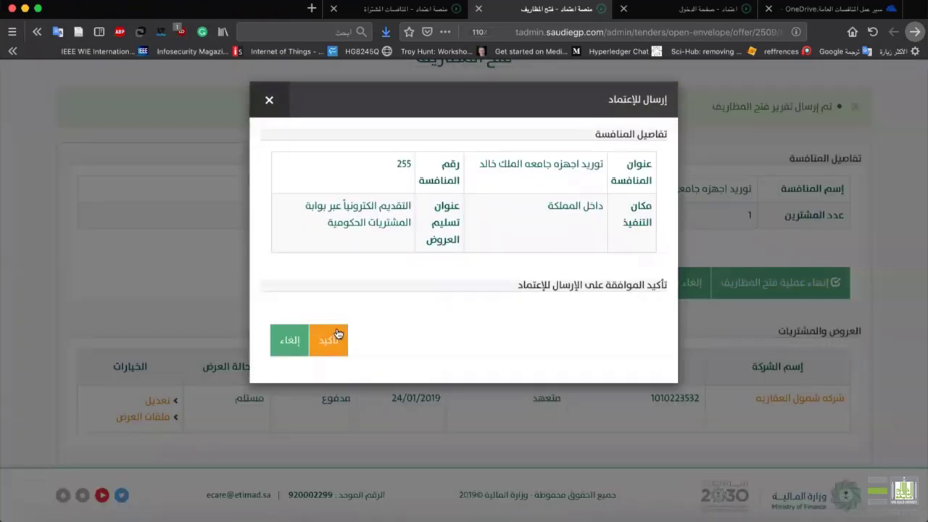
{"action": "left_click", "coordinate": [336, 333]}
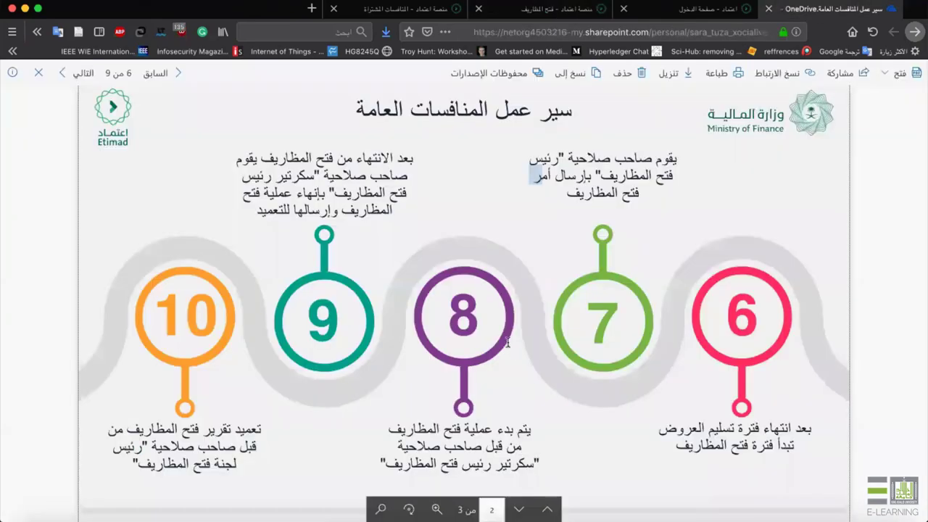
Review the OneDrive workflow slide covering steps 6 to 10.
{"action": "scroll", "coordinate": [510, 344], "scroll_direction": "down", "scroll_amount": 3}
{"action": "left_click_drag", "start_coordinate": [542, 362], "coordinate": [386, 371]}
{"action": "left_click", "coordinate": [386, 371]}
{"action": "scroll", "coordinate": [324, 183], "scroll_direction": "up", "scroll_amount": 3}
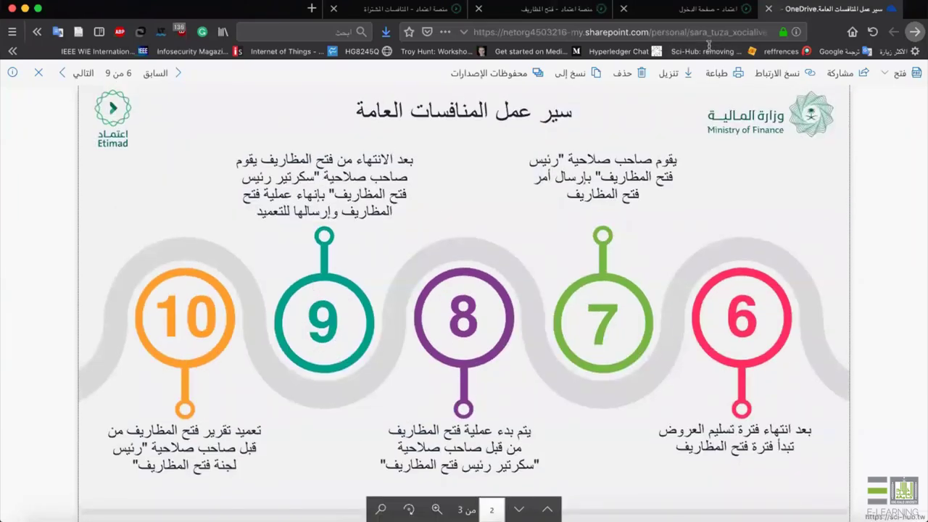
Return to Etimad's envelope-opening page and log out of the current account.
{"action": "left_click", "coordinate": [708, 11]}
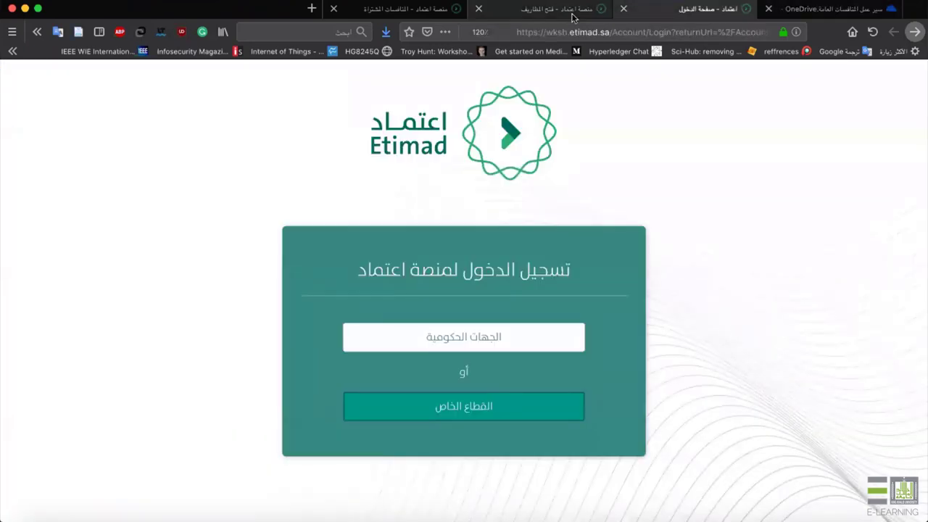
{"action": "left_click", "coordinate": [559, 9]}
{"action": "left_click", "coordinate": [122, 92]}
{"action": "left_click", "coordinate": [145, 236]}
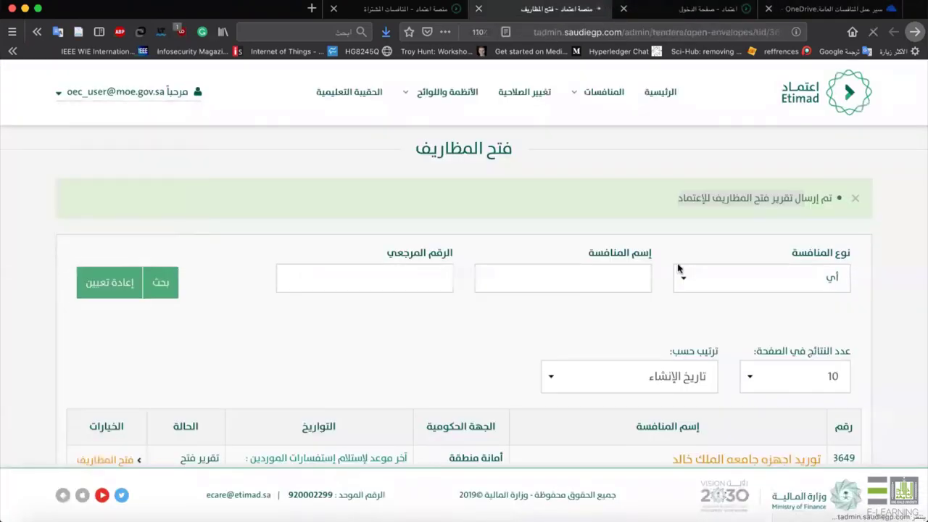
Sign in with the saved administrator login and enter the SMS verification code.
{"action": "left_click", "coordinate": [197, 233]}
{"action": "type", "text": "o"}
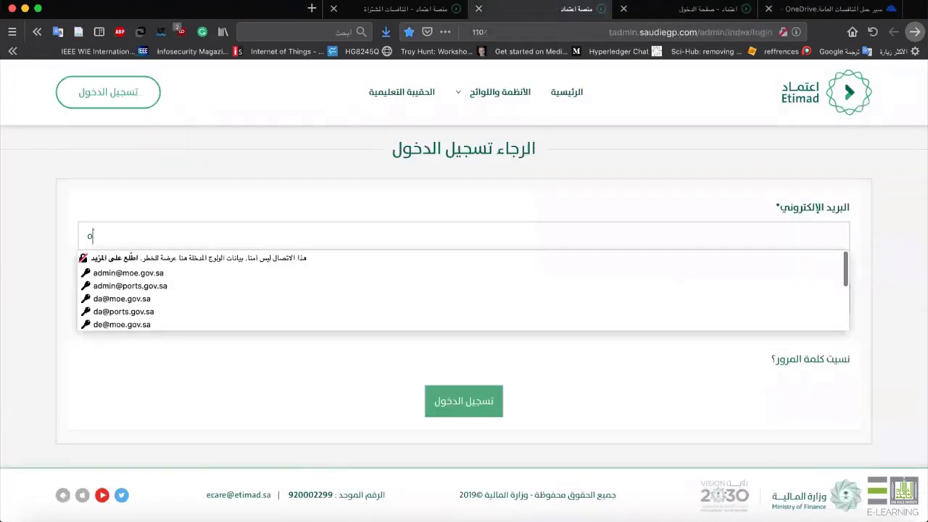
{"action": "left_click", "coordinate": [105, 273]}
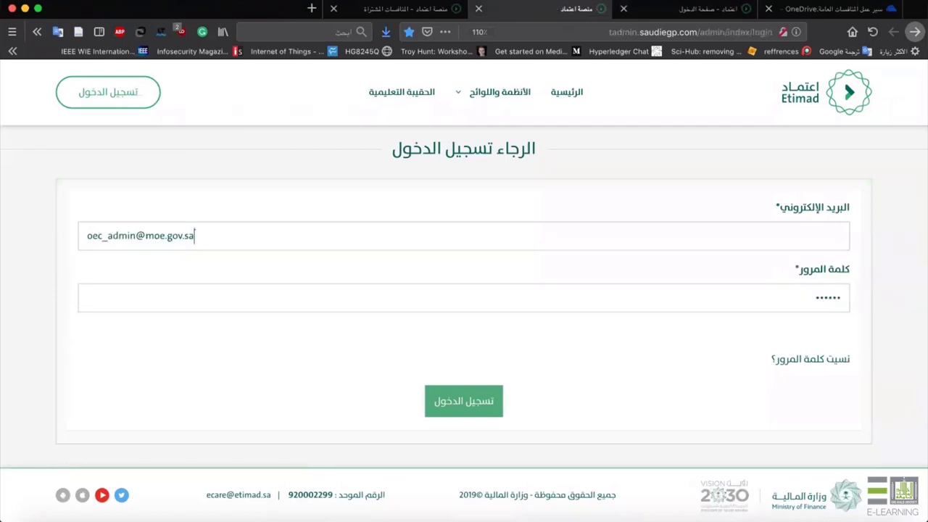
{"action": "key", "text": "Return"}
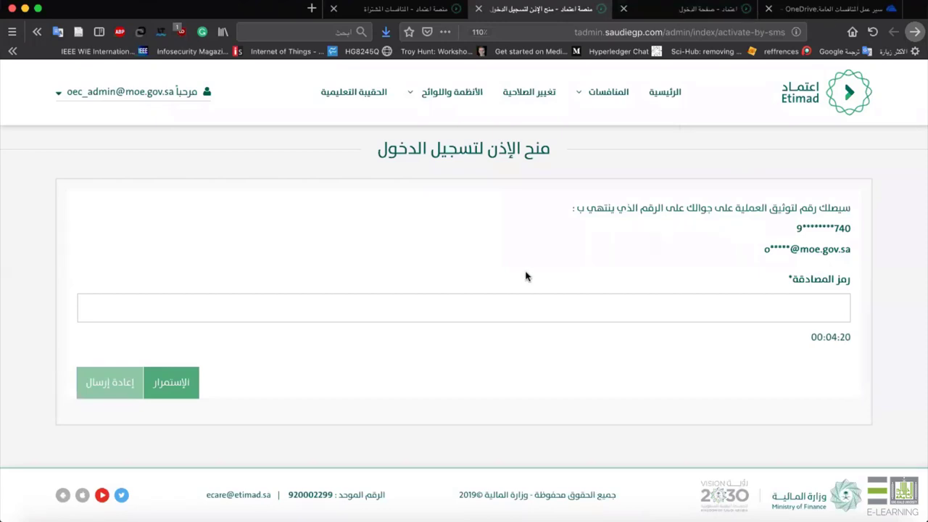
{"action": "type", "text": "d444"}
{"action": "key", "text": "Return"}
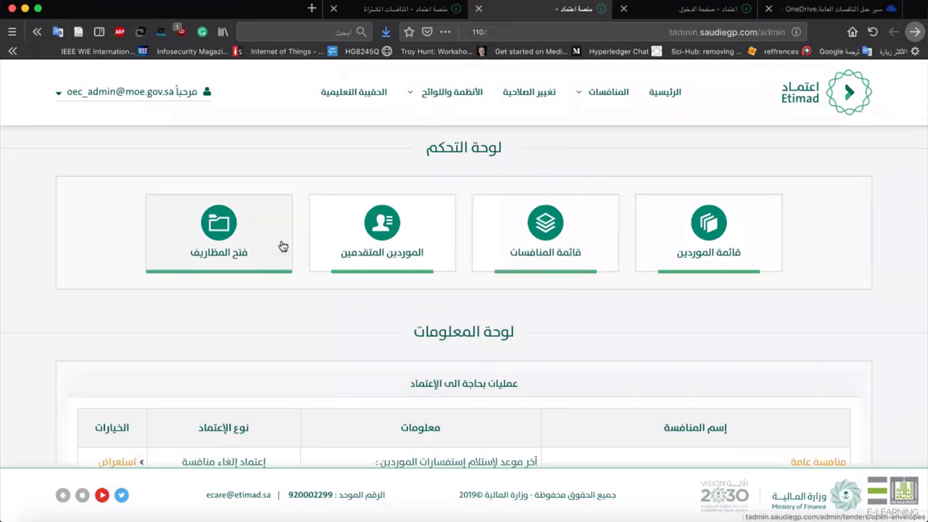
Open the envelope-opening report approval for tender 255.
{"action": "left_click", "coordinate": [234, 252]}
{"action": "scroll", "coordinate": [628, 217], "scroll_direction": "down", "scroll_amount": 2}
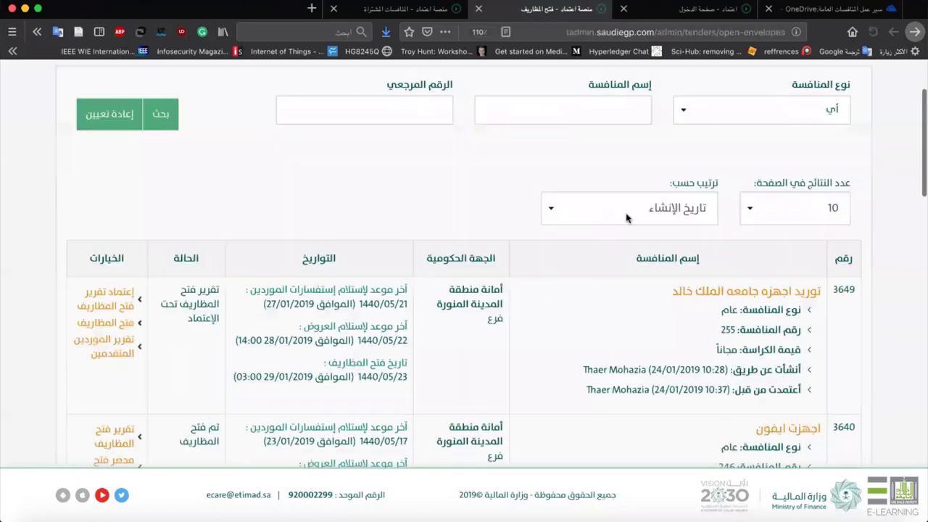
{"action": "scroll", "coordinate": [628, 217], "scroll_direction": "down", "scroll_amount": 2}
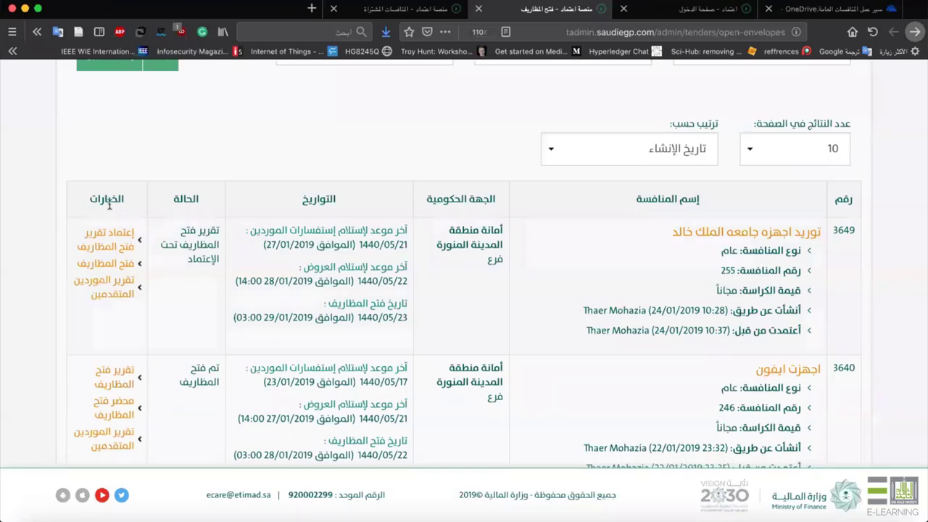
{"action": "left_click", "coordinate": [135, 242]}
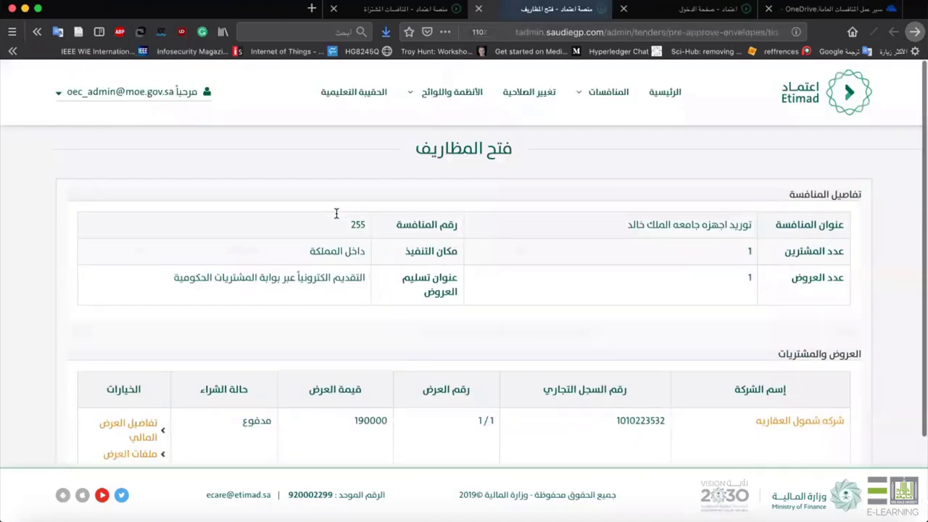
{"action": "scroll", "coordinate": [440, 230], "scroll_direction": "down", "scroll_amount": 3}
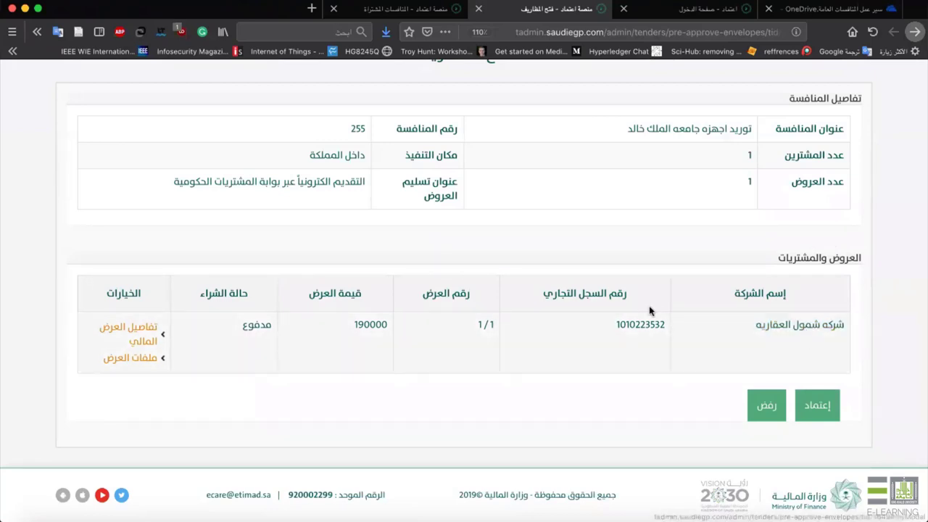
Review the bid's 190000 financial offer details.
{"action": "left_click", "coordinate": [127, 332]}
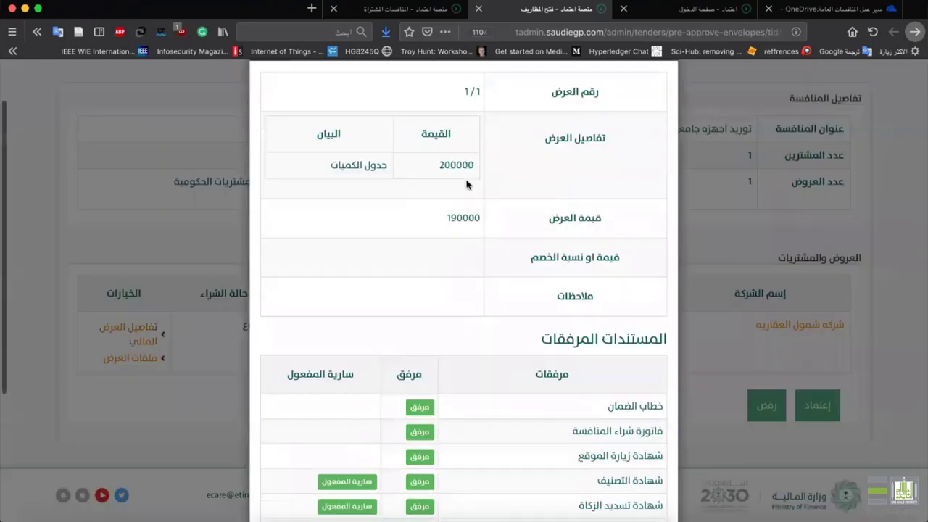
{"action": "scroll", "coordinate": [468, 182], "scroll_direction": "down", "scroll_amount": 3}
{"action": "scroll", "coordinate": [481, 291], "scroll_direction": "up", "scroll_amount": 2}
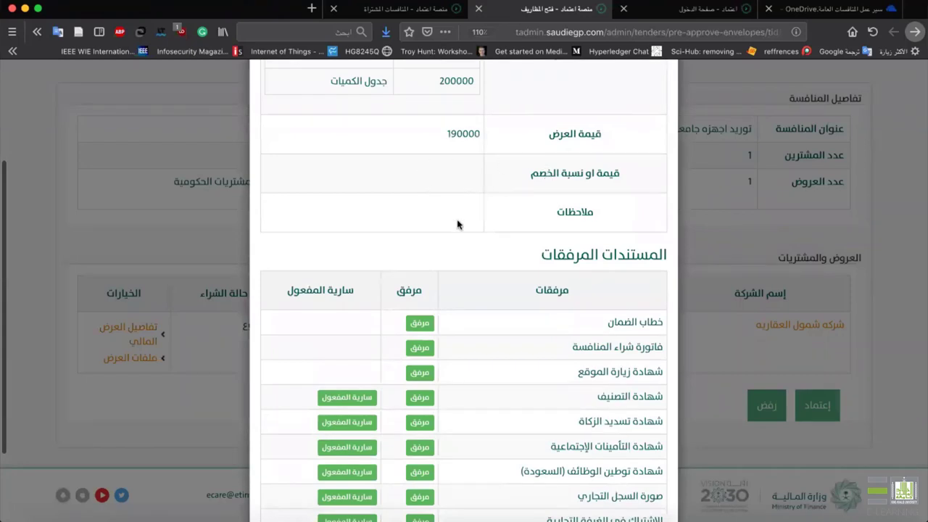
{"action": "scroll", "coordinate": [493, 209], "scroll_direction": "down", "scroll_amount": 2}
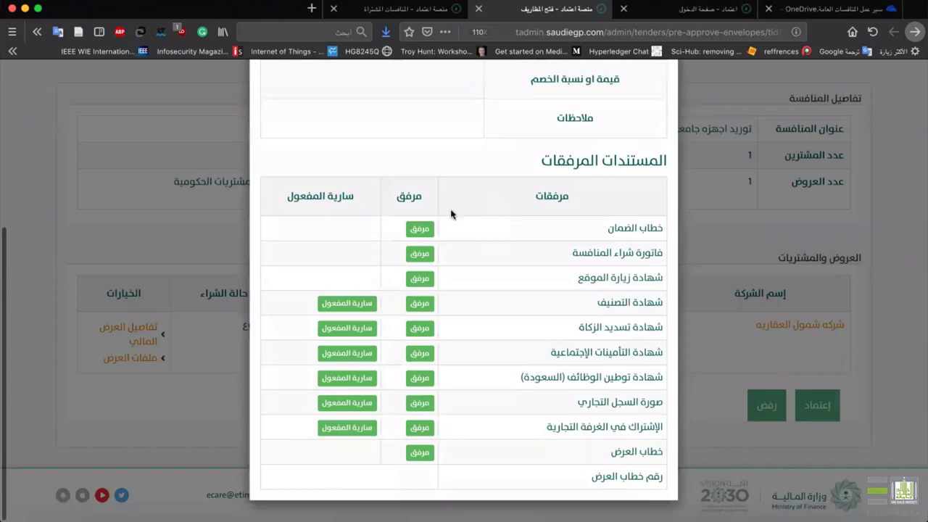
{"action": "scroll", "coordinate": [540, 477], "scroll_direction": "up", "scroll_amount": 5}
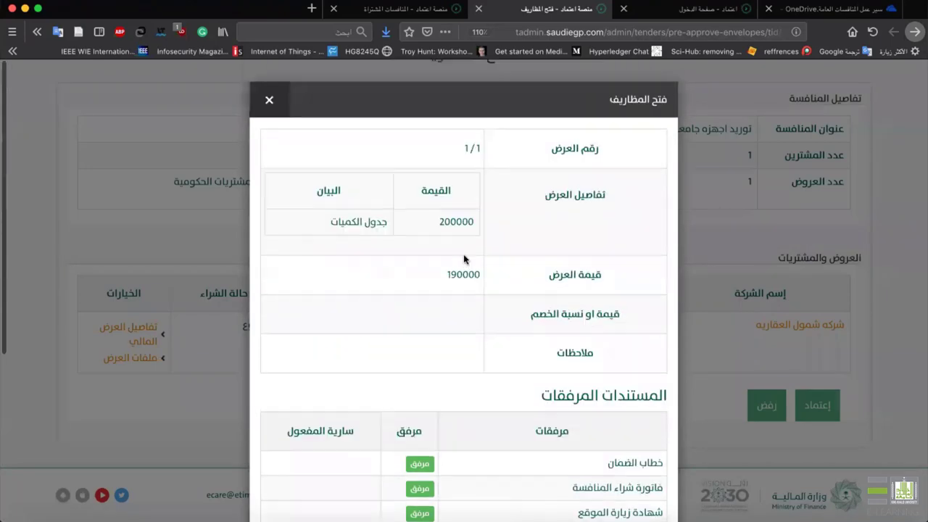
{"action": "left_click", "coordinate": [272, 110]}
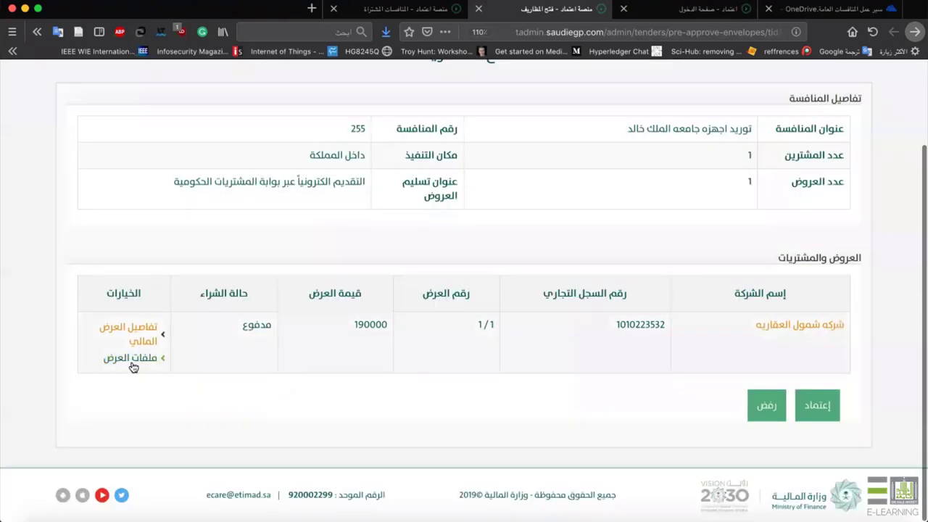
Check the bid's submitted files, then approve the envelope-opening report.
{"action": "left_click", "coordinate": [130, 360]}
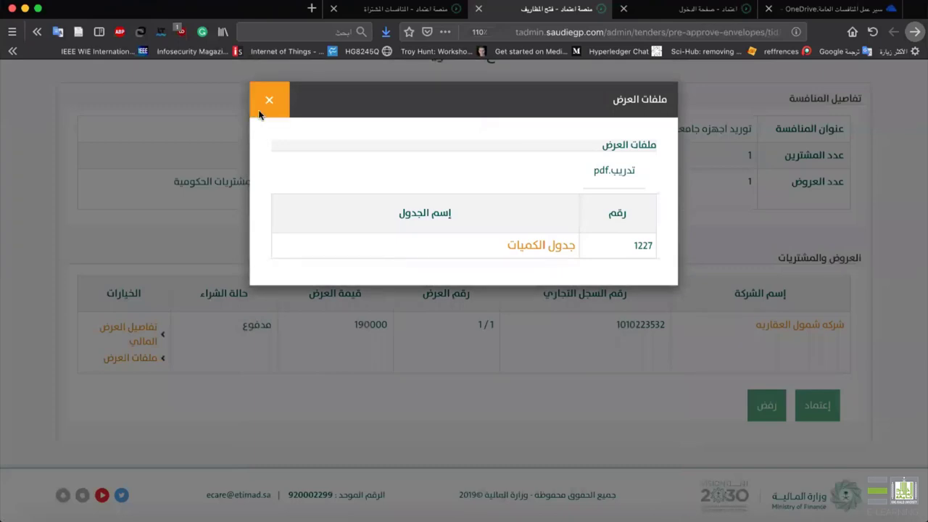
{"action": "left_click", "coordinate": [266, 101]}
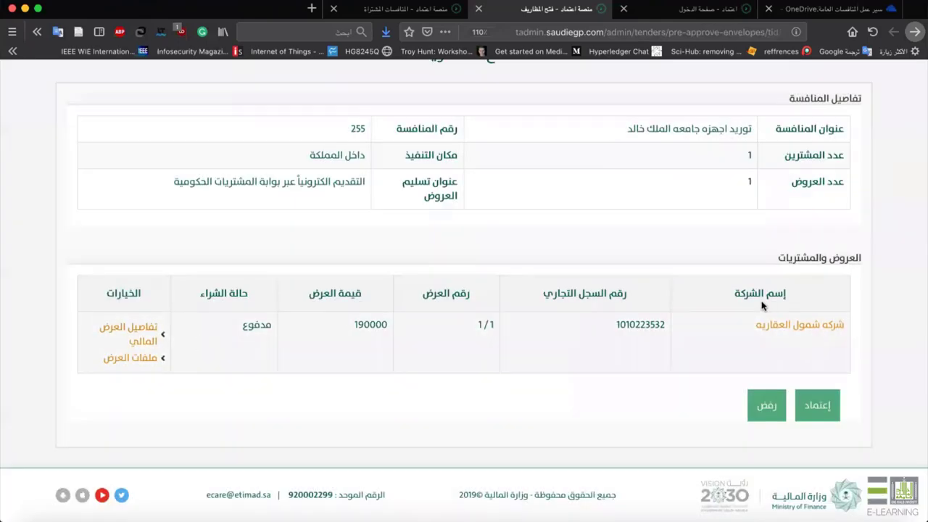
{"action": "left_click", "coordinate": [816, 406]}
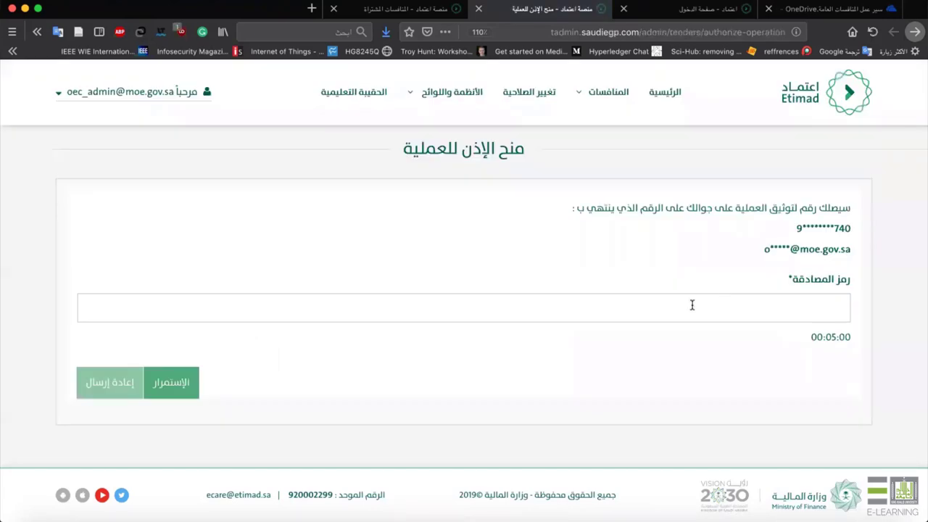
Enter the SMS verification code to authorize approving tender 255's opening report.
{"action": "type", "text": "67634"}
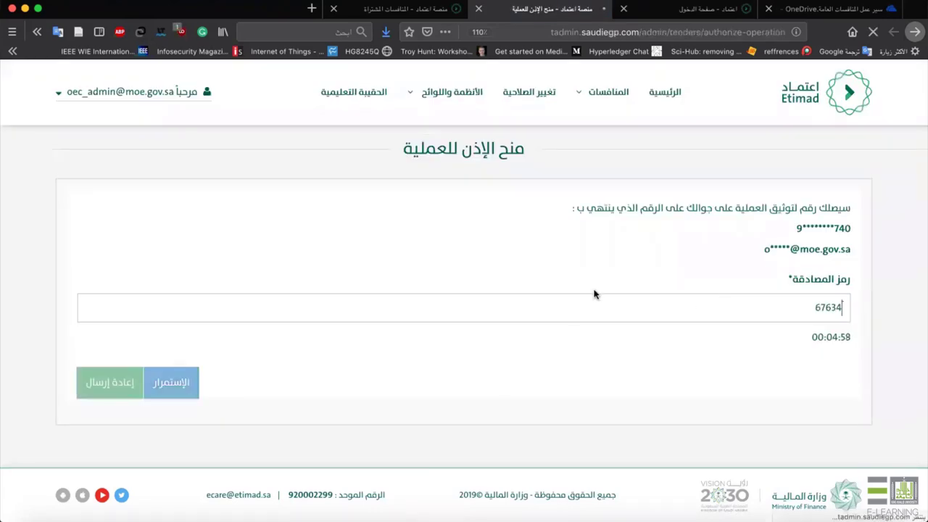
{"action": "key", "text": "Return"}
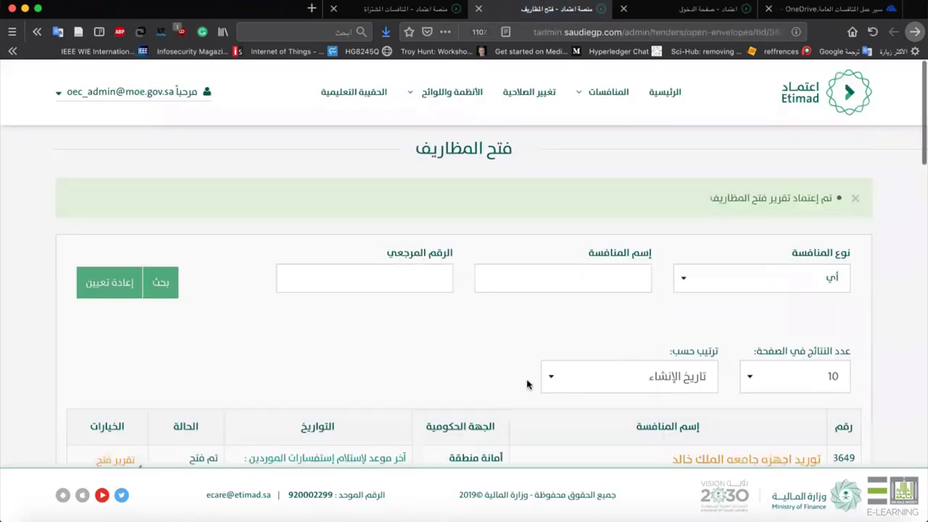
{"action": "scroll", "coordinate": [526, 385], "scroll_direction": "down", "scroll_amount": 2}
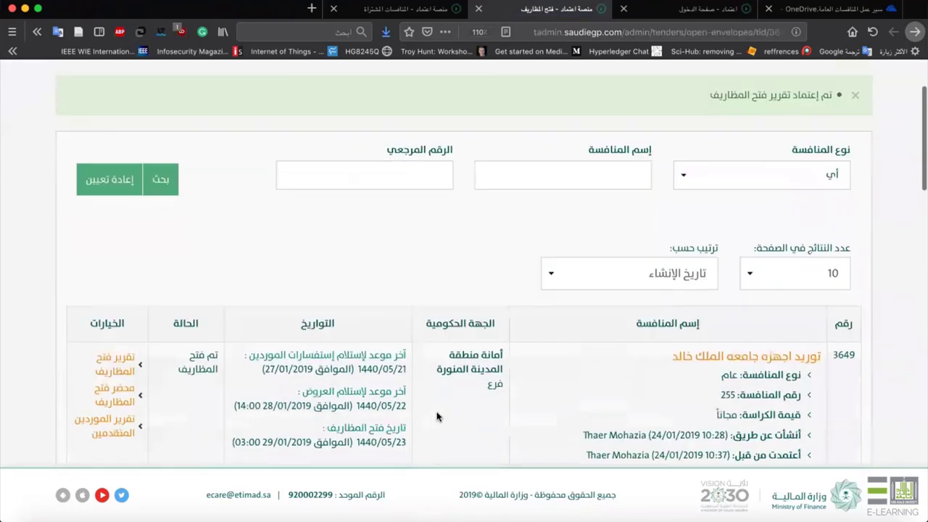
{"action": "scroll", "coordinate": [794, 321], "scroll_direction": "up", "scroll_amount": 2}
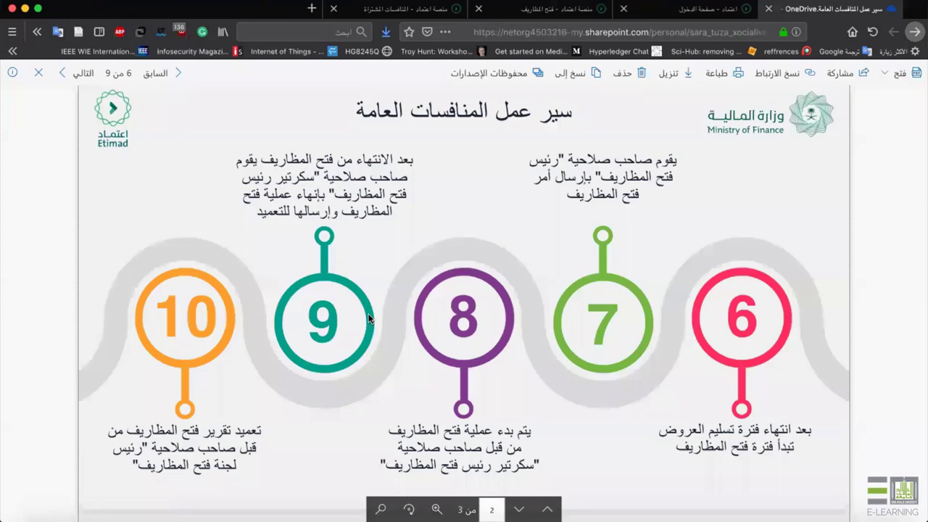
{"action": "scroll", "coordinate": [221, 293], "scroll_direction": "down", "scroll_amount": 3}
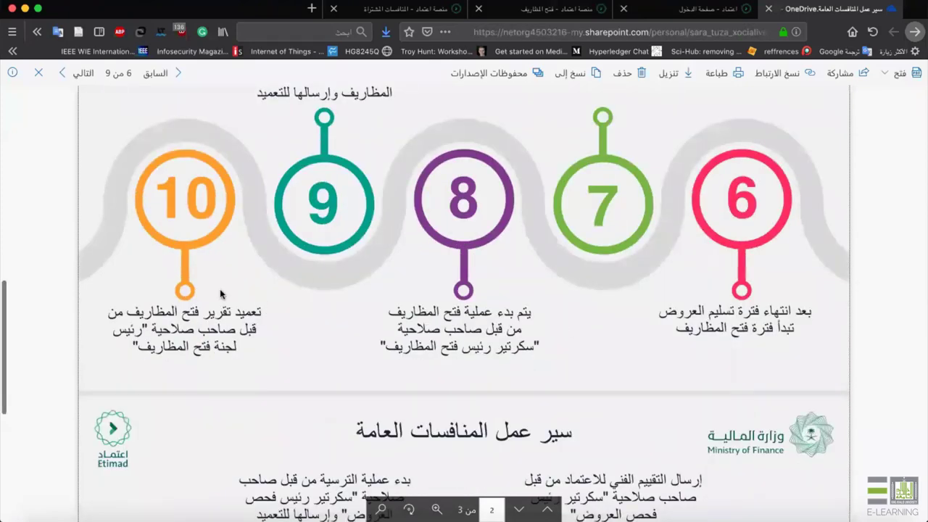
Scroll the workflow PDF to the slide covering steps 11–15.
{"action": "scroll", "coordinate": [249, 314], "scroll_direction": "down", "scroll_amount": 7}
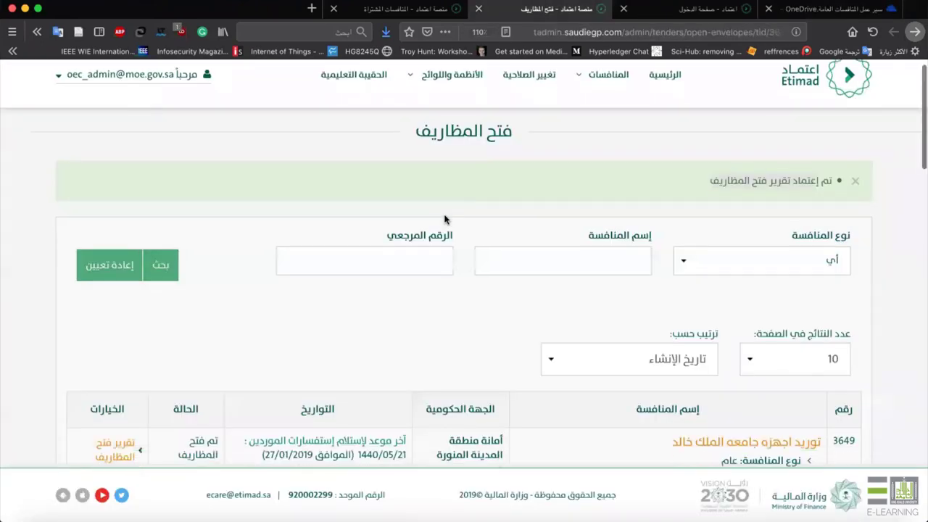
Log out of the administrator account and sign in with the saved evaluation-user login.
{"action": "left_click", "coordinate": [152, 98]}
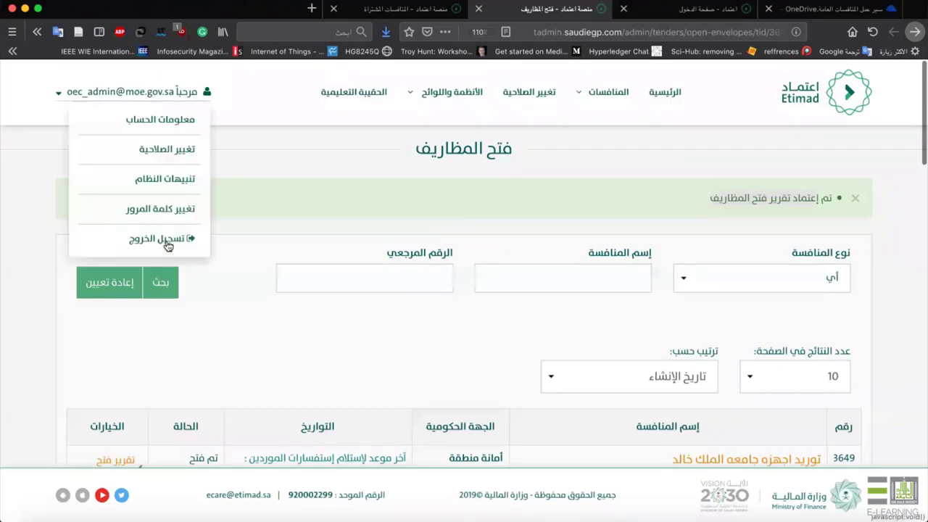
{"action": "left_click", "coordinate": [190, 239]}
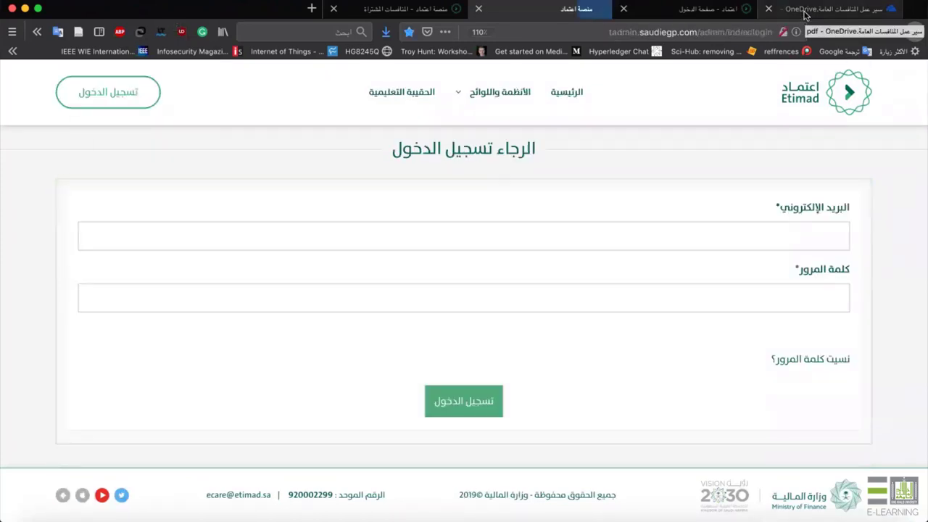
{"action": "left_click", "coordinate": [688, 234]}
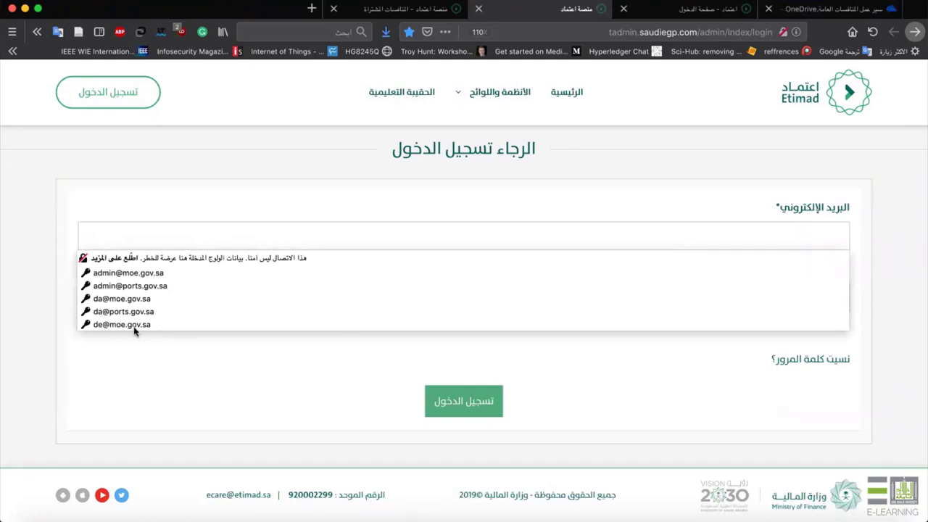
{"action": "type", "text": "ev"}
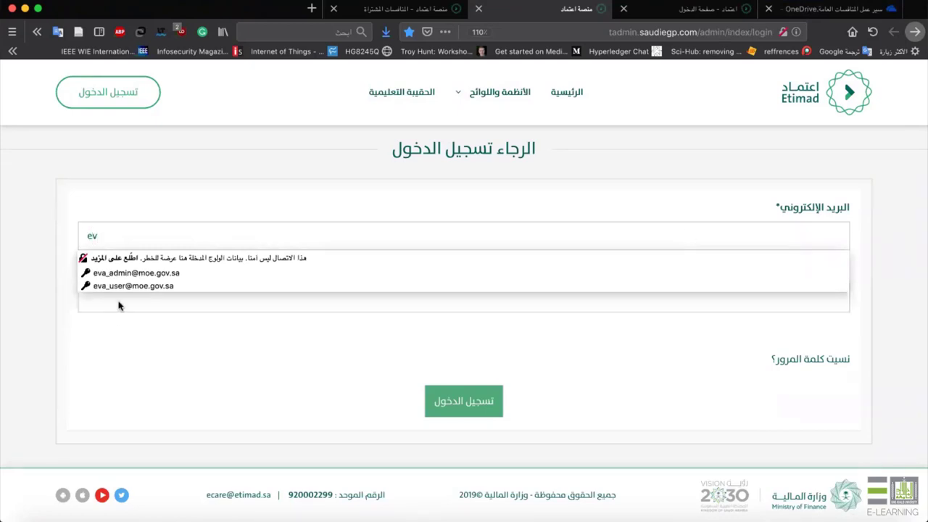
{"action": "left_click", "coordinate": [127, 286]}
{"action": "left_click", "coordinate": [472, 401]}
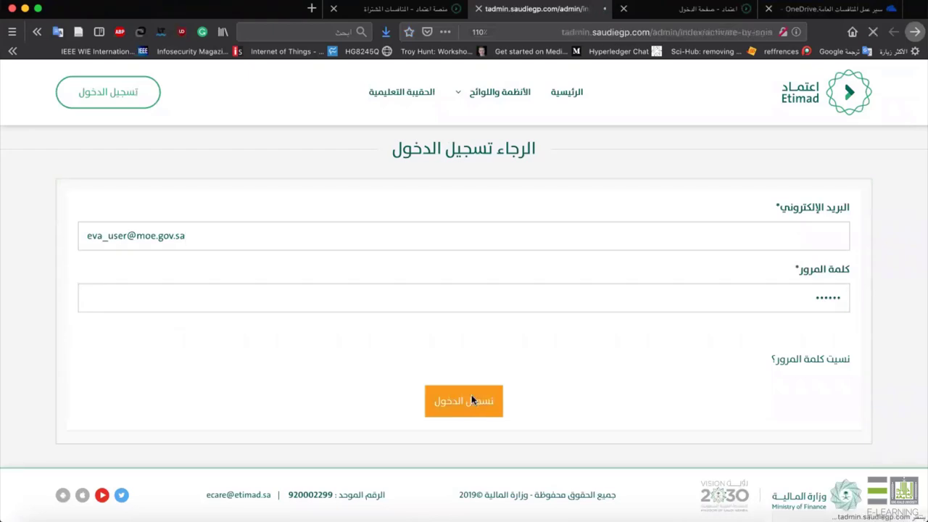
Enter the SMS verification code to reach the dashboard.
{"action": "type", "text": "78233"}
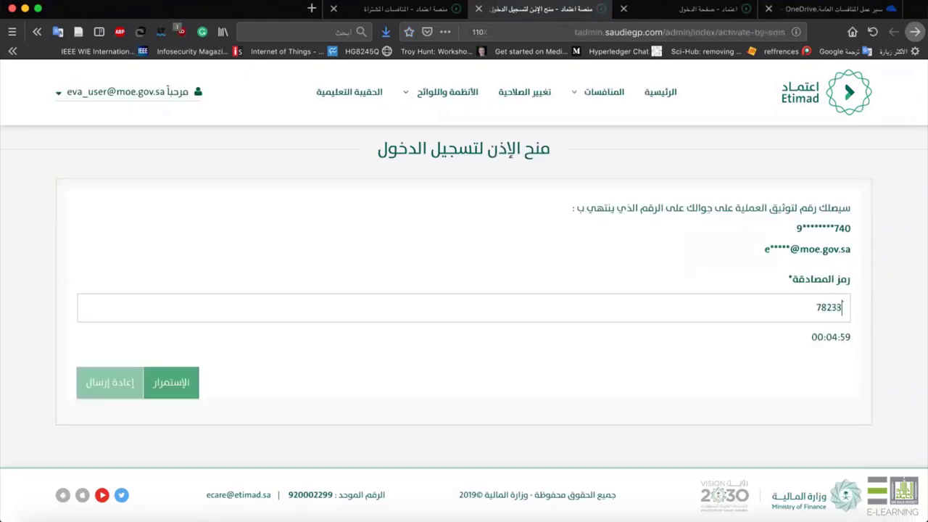
{"action": "key", "text": "Return"}
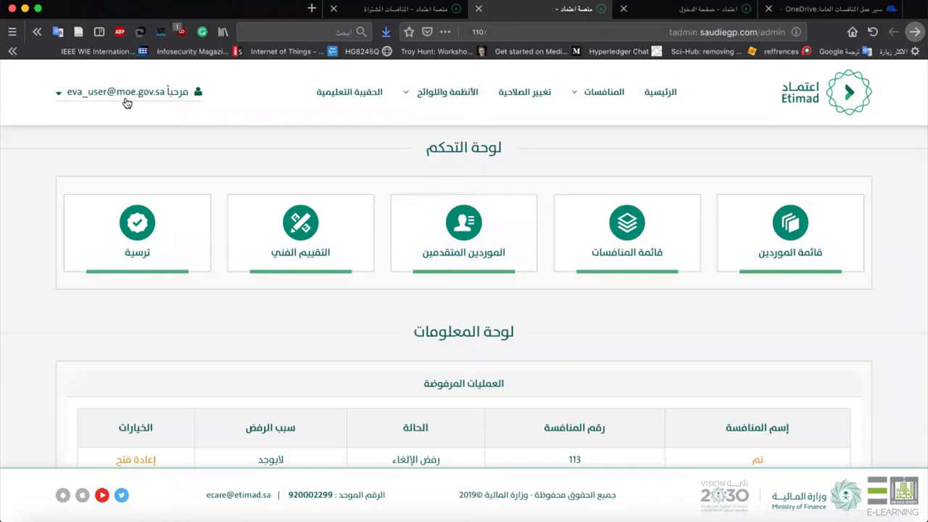
{"action": "mouse_move", "coordinate": [166, 105]}
Open the offer examination and technical evaluation for tender 255.
{"action": "left_click", "coordinate": [319, 232]}
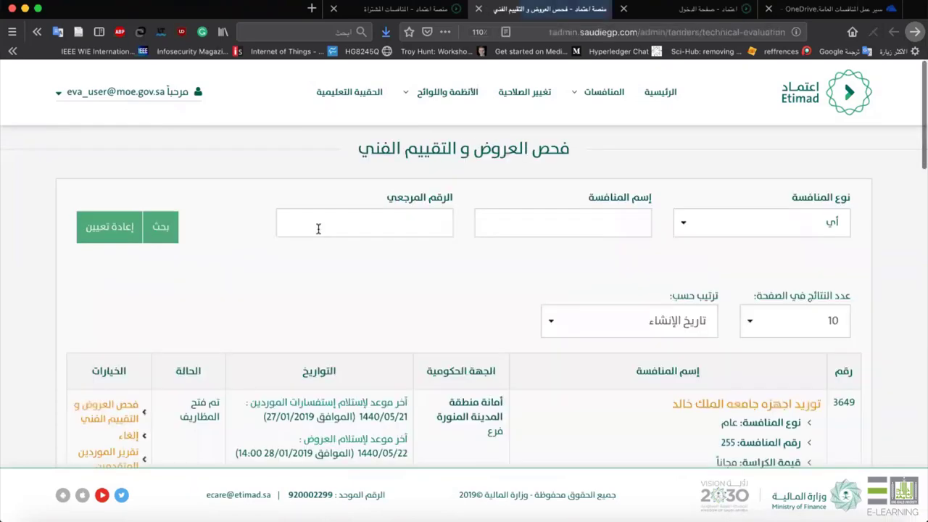
{"action": "scroll", "coordinate": [641, 174], "scroll_direction": "down", "scroll_amount": 3}
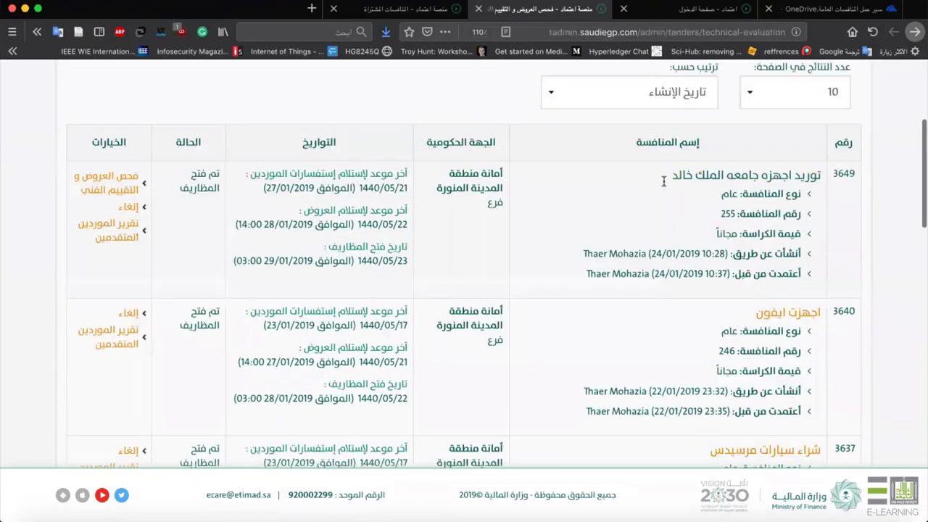
{"action": "left_click", "coordinate": [125, 182]}
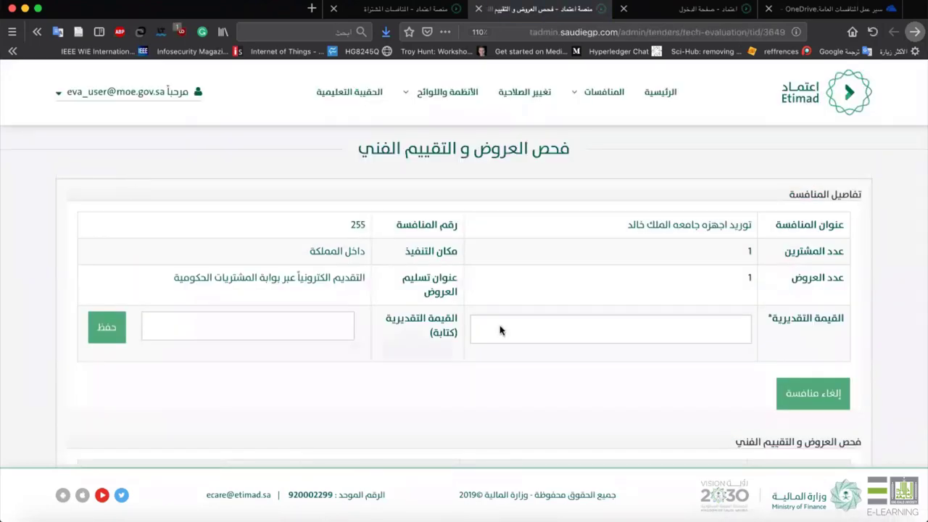
{"action": "scroll", "coordinate": [500, 327], "scroll_direction": "down", "scroll_amount": 3}
{"action": "scroll", "coordinate": [499, 330], "scroll_direction": "up", "scroll_amount": 2}
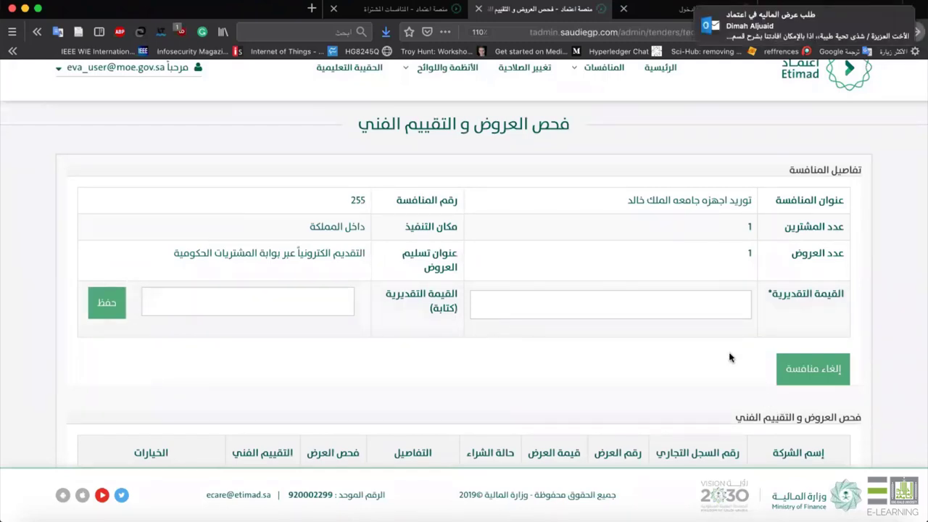
Enter 200000 as the estimated value and save it.
{"action": "left_click", "coordinate": [692, 316]}
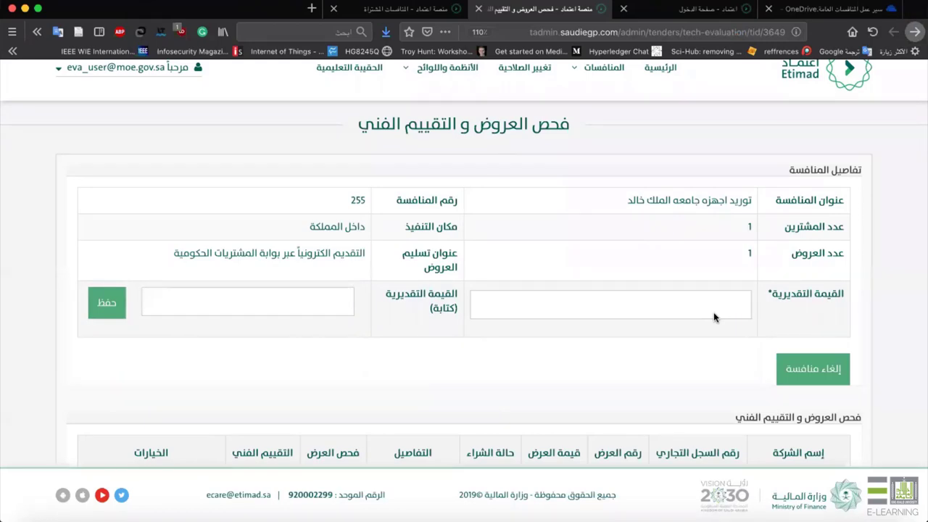
{"action": "left_click", "coordinate": [720, 310]}
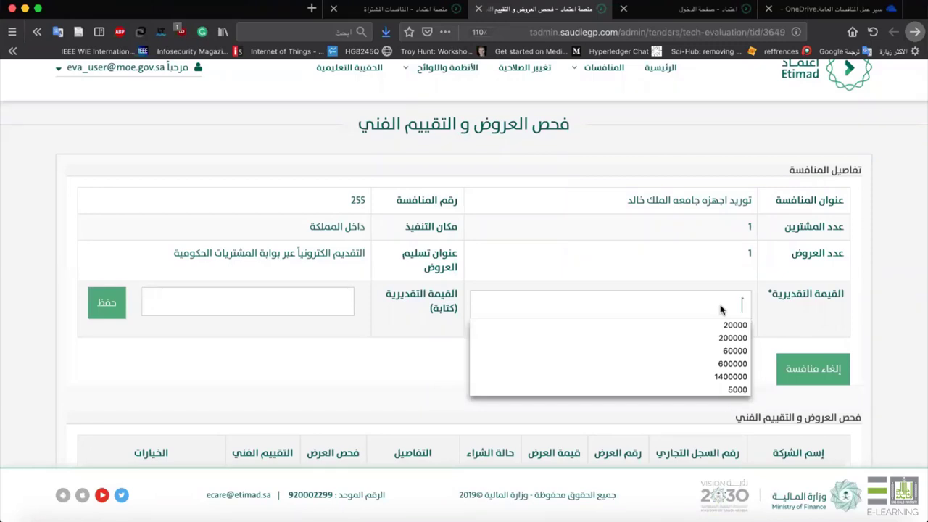
{"action": "type", "text": "2"}
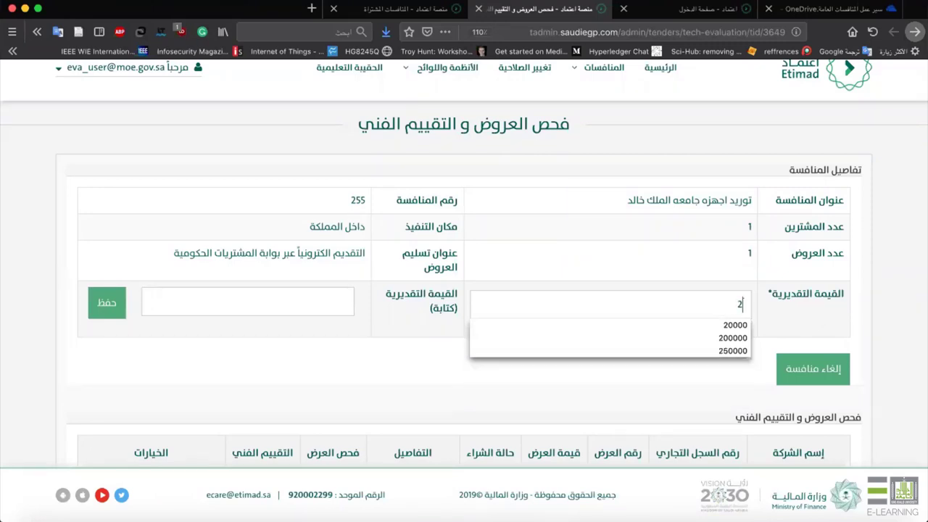
{"action": "type", "text": "00"}
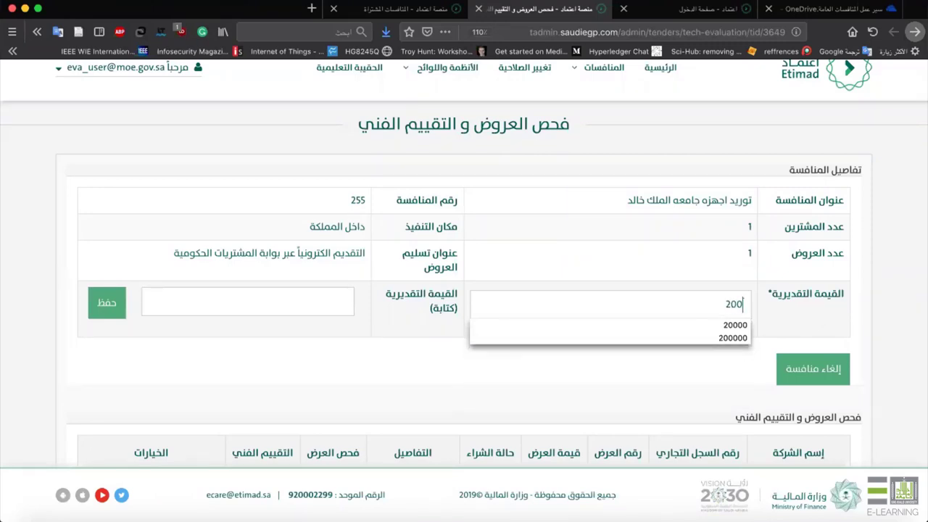
{"action": "type", "text": "000"}
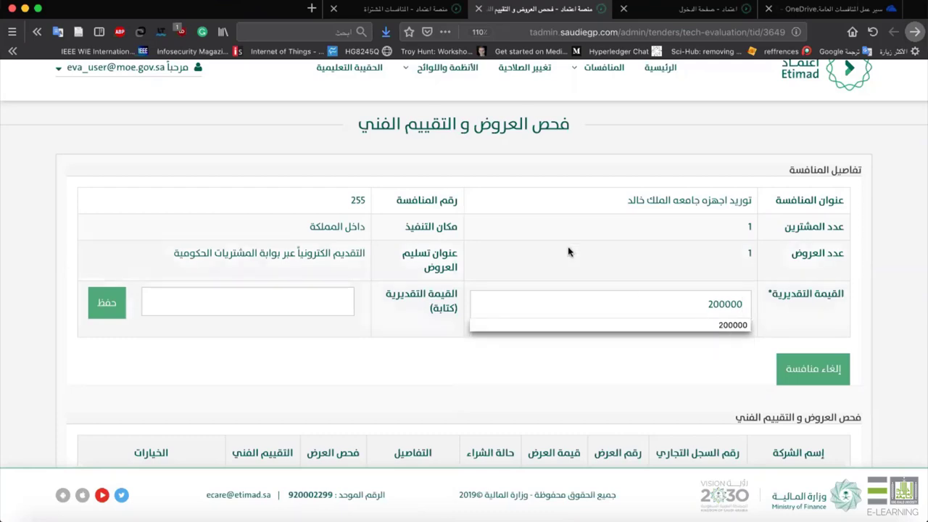
{"action": "key", "text": "Tab"}
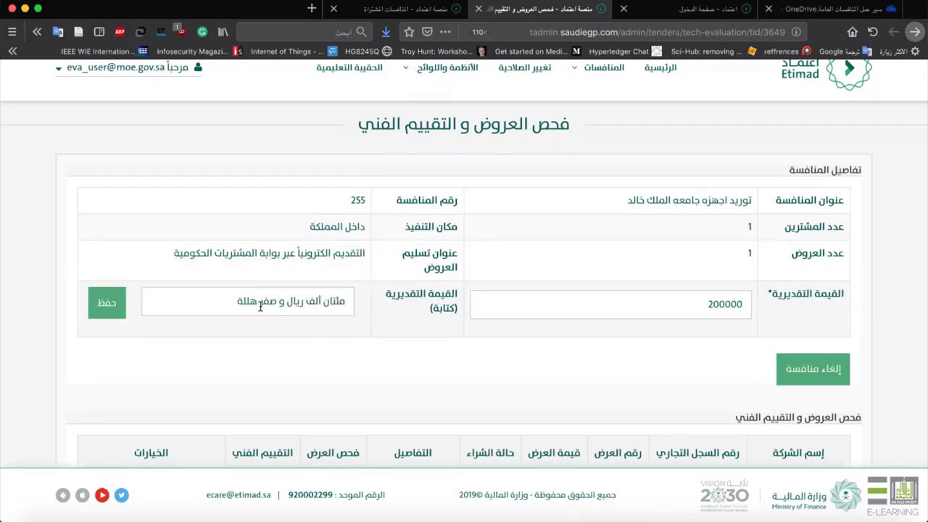
{"action": "left_click", "coordinate": [108, 313]}
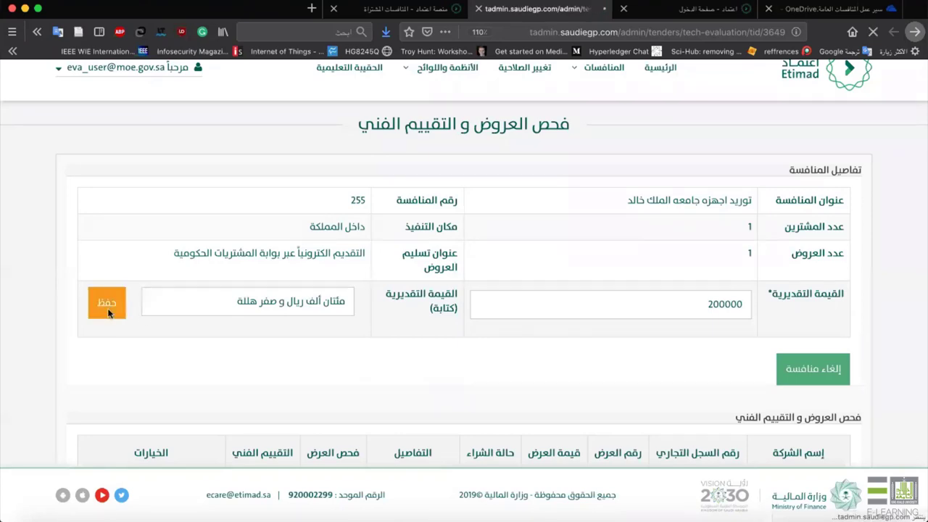
{"action": "scroll", "coordinate": [108, 313], "scroll_direction": "down", "scroll_amount": 4}
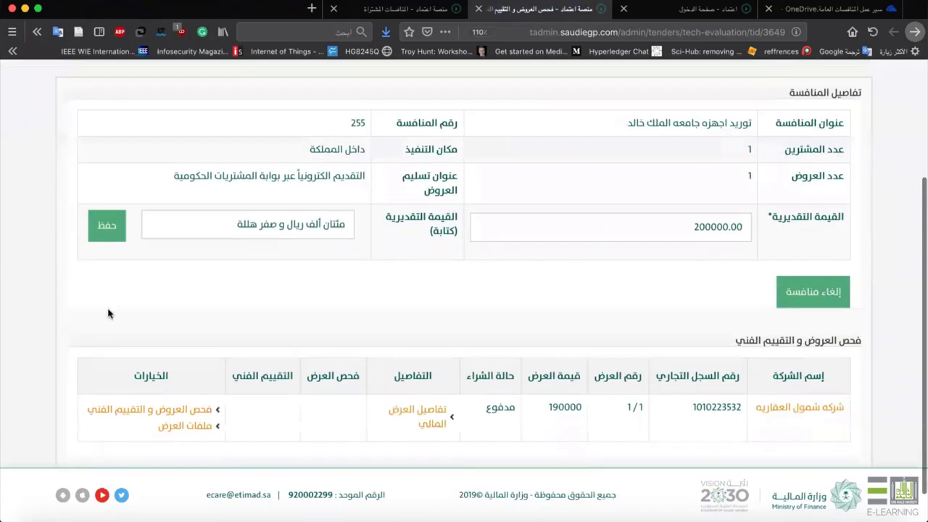
{"action": "scroll", "coordinate": [667, 244], "scroll_direction": "down", "scroll_amount": 1}
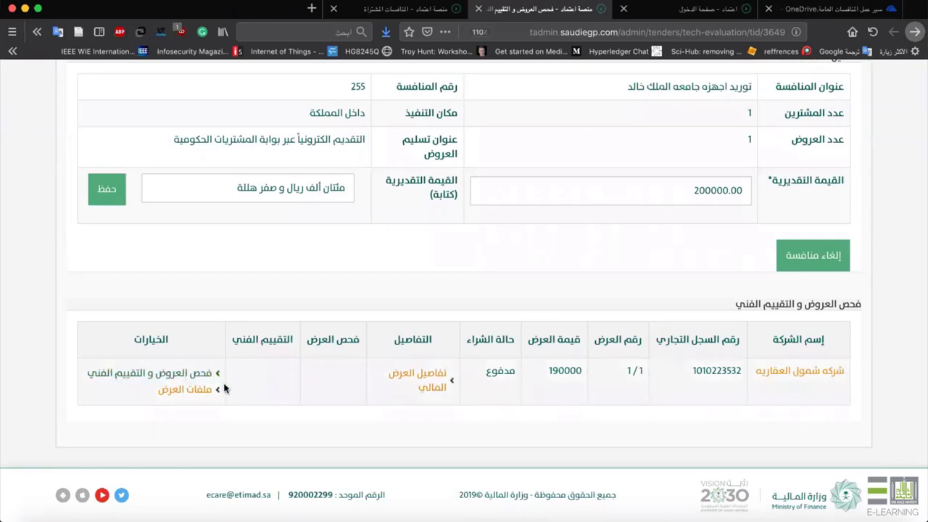
Set the company's offer status to العرض مقبول in its evaluation form.
{"action": "left_click", "coordinate": [138, 372]}
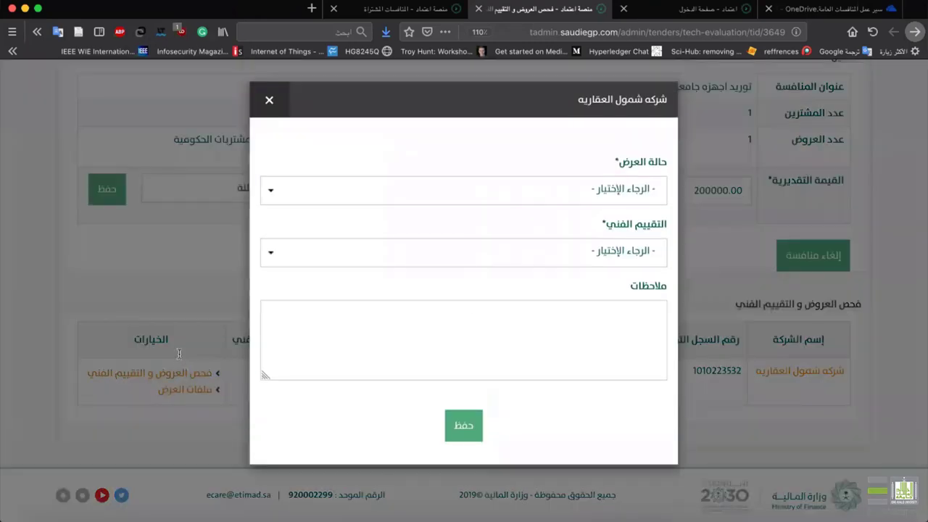
{"action": "left_click", "coordinate": [532, 182]}
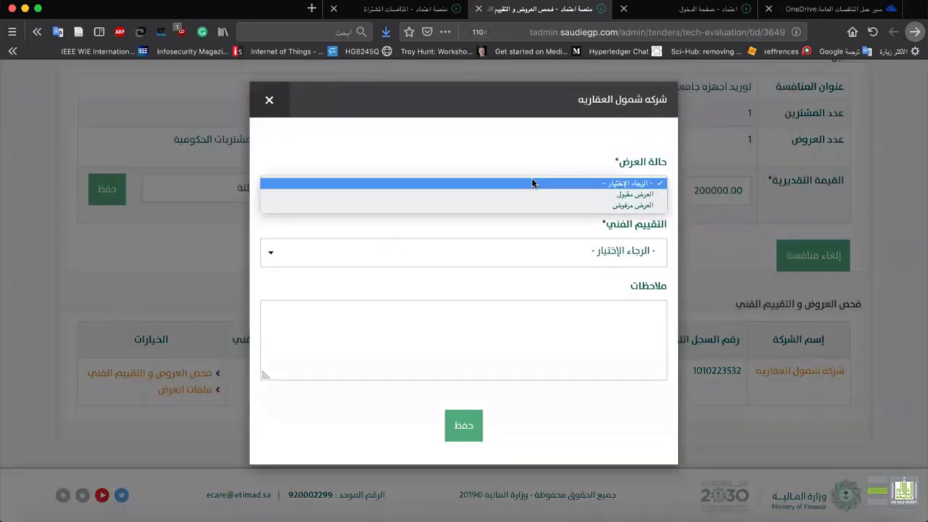
{"action": "left_click", "coordinate": [531, 193]}
{"action": "left_click", "coordinate": [531, 192]}
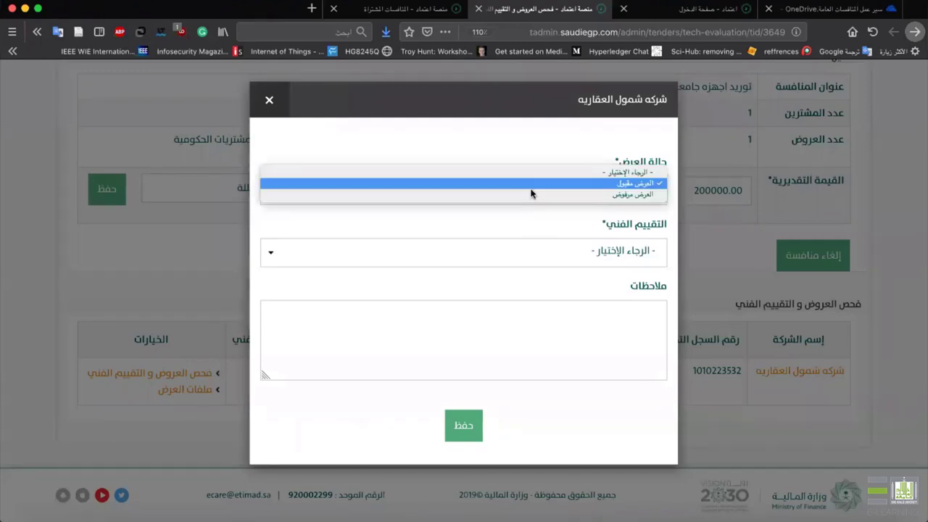
{"action": "left_click", "coordinate": [531, 192]}
{"action": "left_click", "coordinate": [543, 193]}
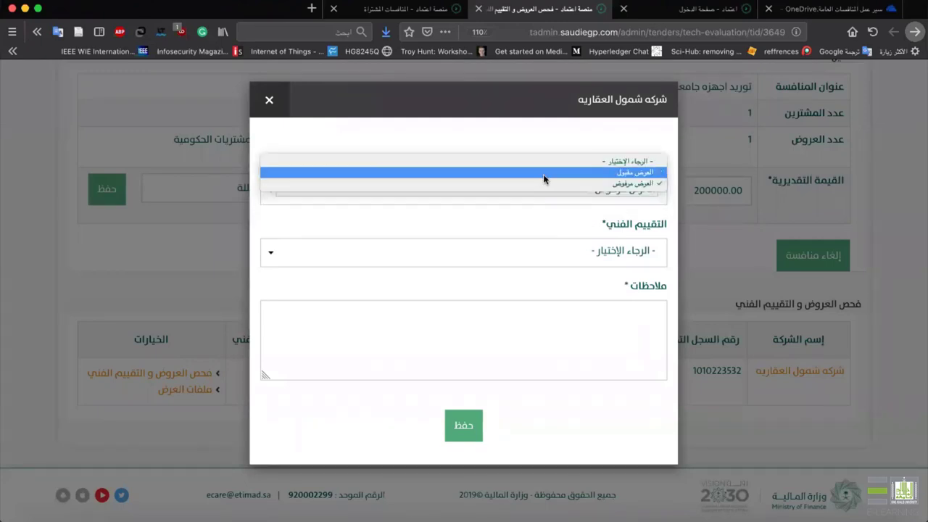
{"action": "left_click", "coordinate": [545, 182]}
Rate the offer مطابق, add the note 'لا يوجد', and save the evaluation.
{"action": "left_click", "coordinate": [538, 252]}
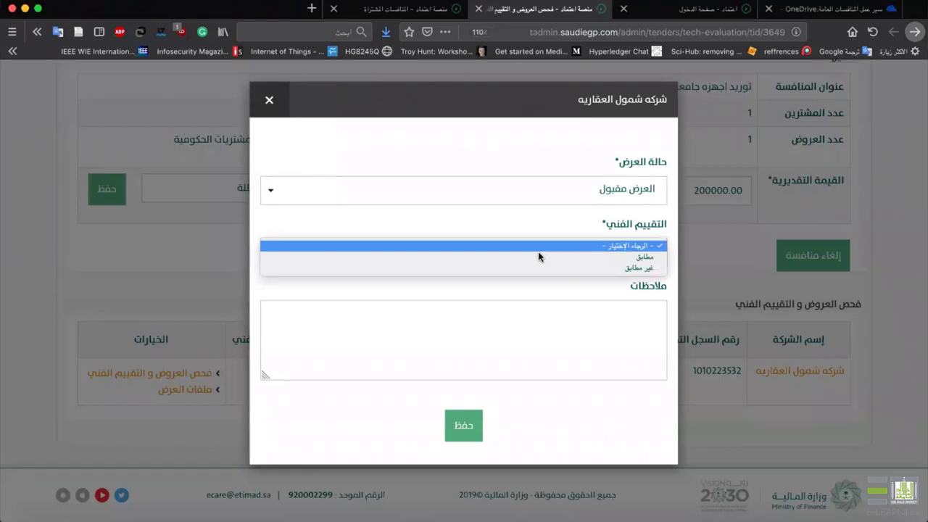
{"action": "left_click", "coordinate": [538, 257]}
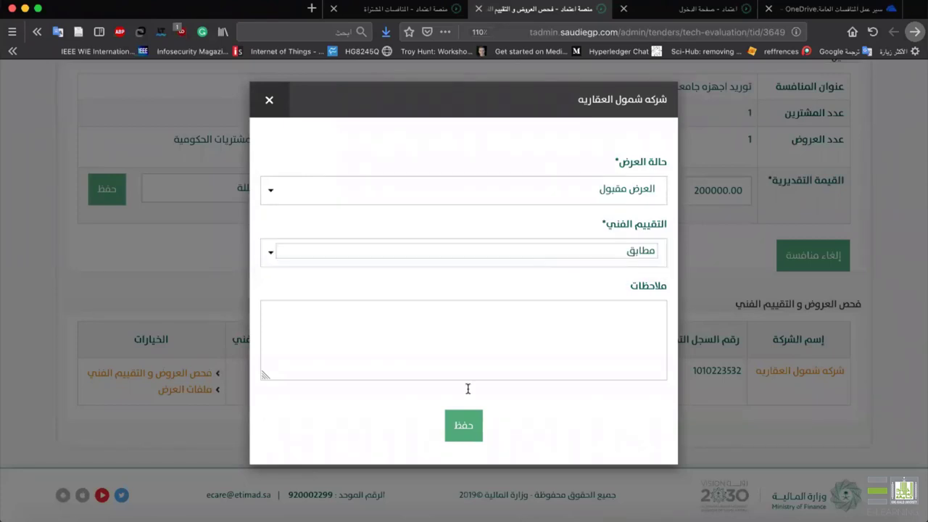
{"action": "left_click", "coordinate": [484, 339]}
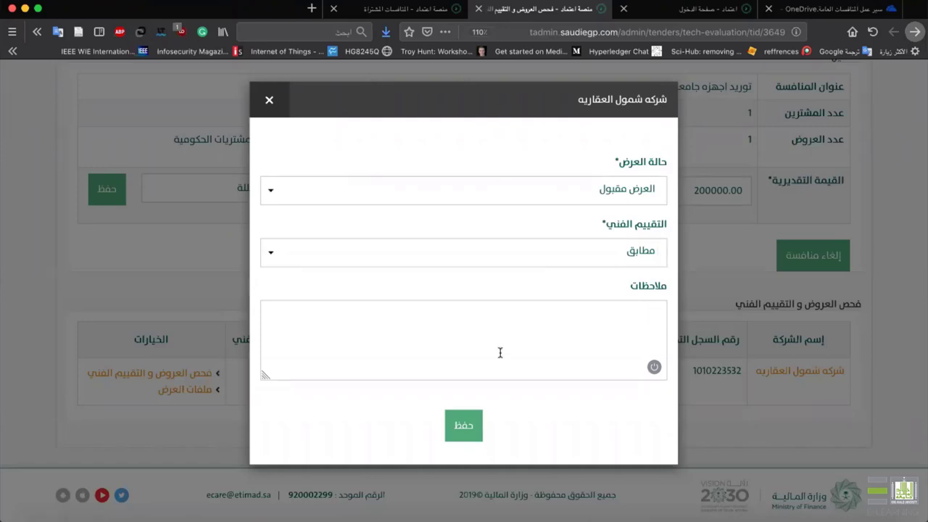
{"action": "type", "text": "لا يوجد"}
{"action": "left_click", "coordinate": [468, 429]}
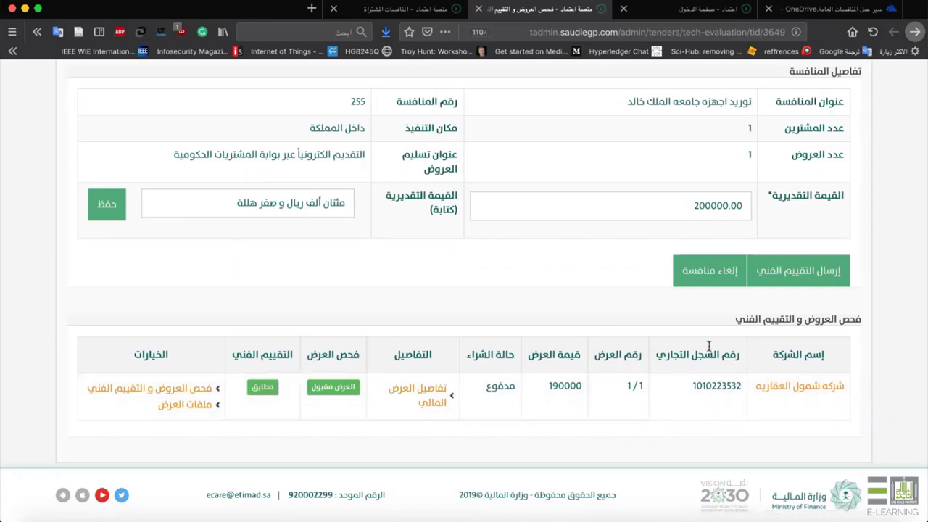
Send tender 255's technical evaluation report for approval and confirm it.
{"action": "left_click", "coordinate": [793, 287]}
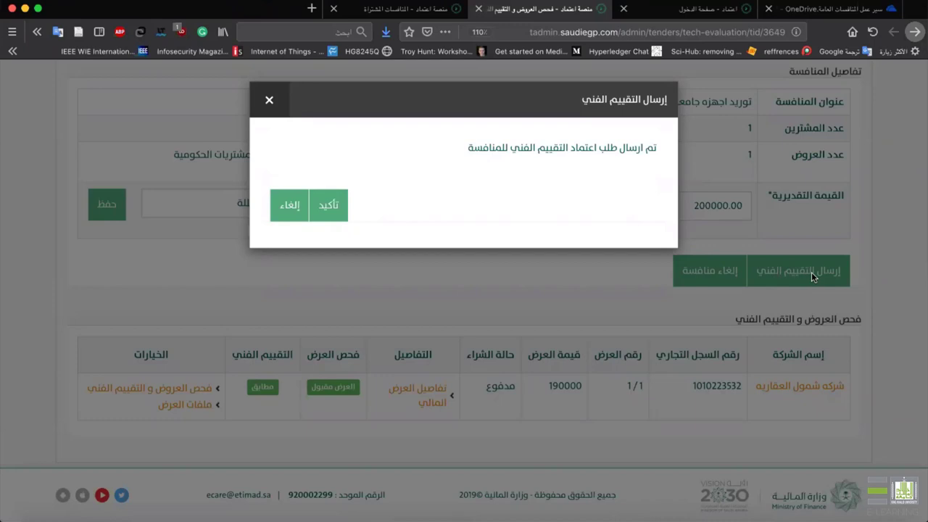
{"action": "left_click", "coordinate": [335, 208]}
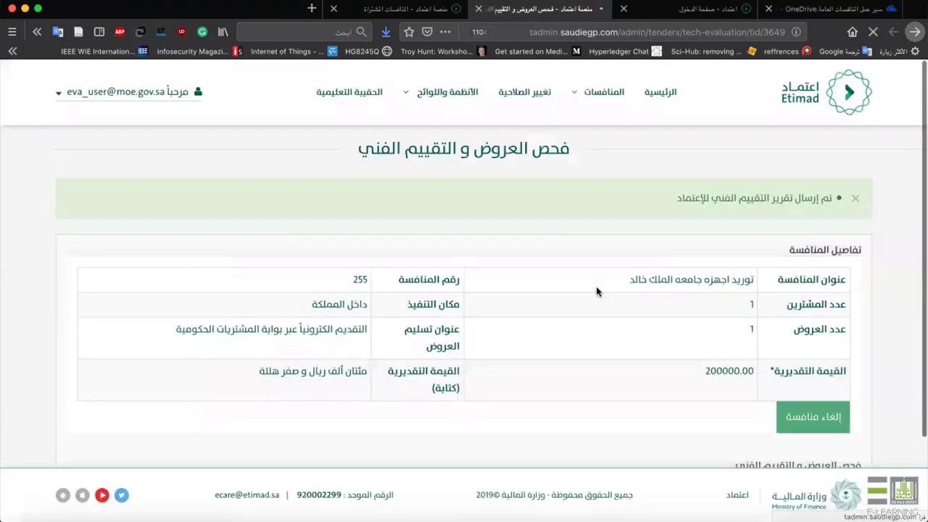
{"action": "scroll", "coordinate": [781, 167], "scroll_direction": "down", "scroll_amount": 1}
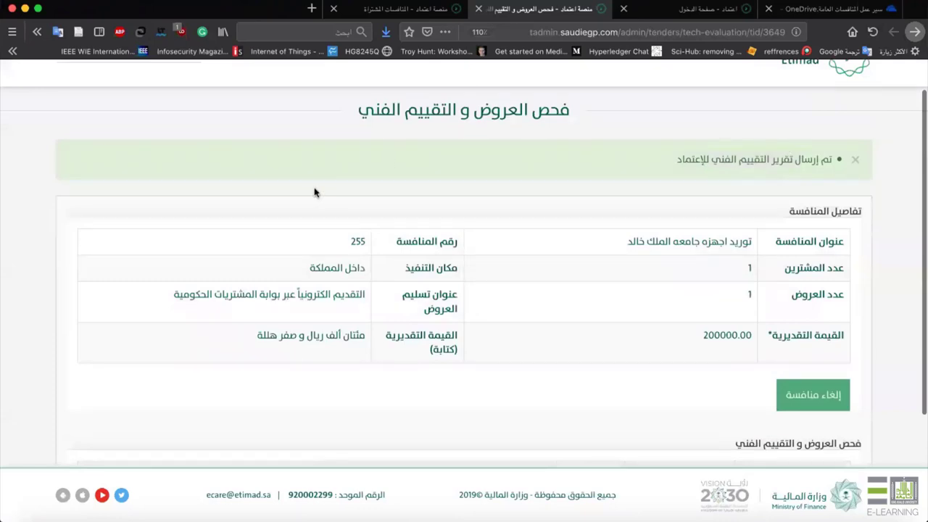
{"action": "scroll", "coordinate": [273, 159], "scroll_direction": "up", "scroll_amount": 1}
{"action": "mouse_move", "coordinate": [154, 238]}
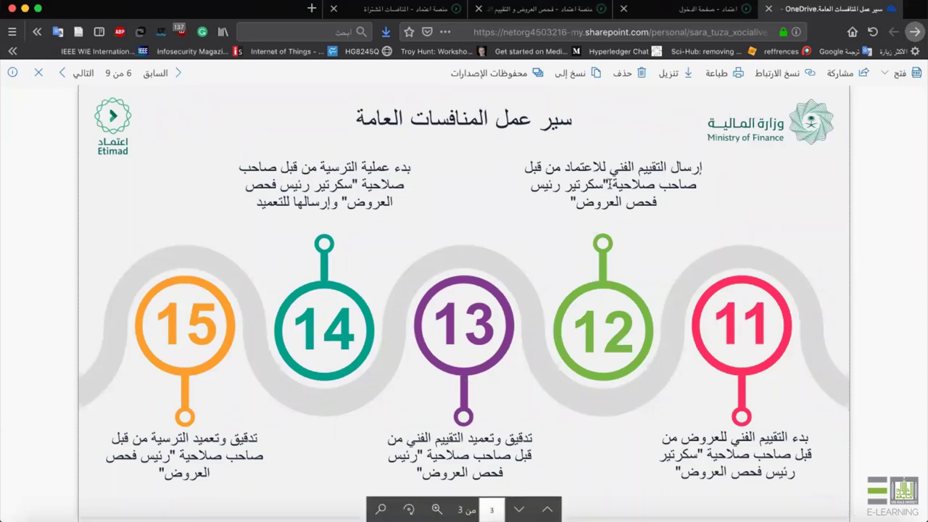
Review the step 11–12 captions on the workflow slide, then return to Etimad's tender 255 page.
{"action": "left_click_drag", "start_coordinate": [549, 332], "coordinate": [465, 371]}
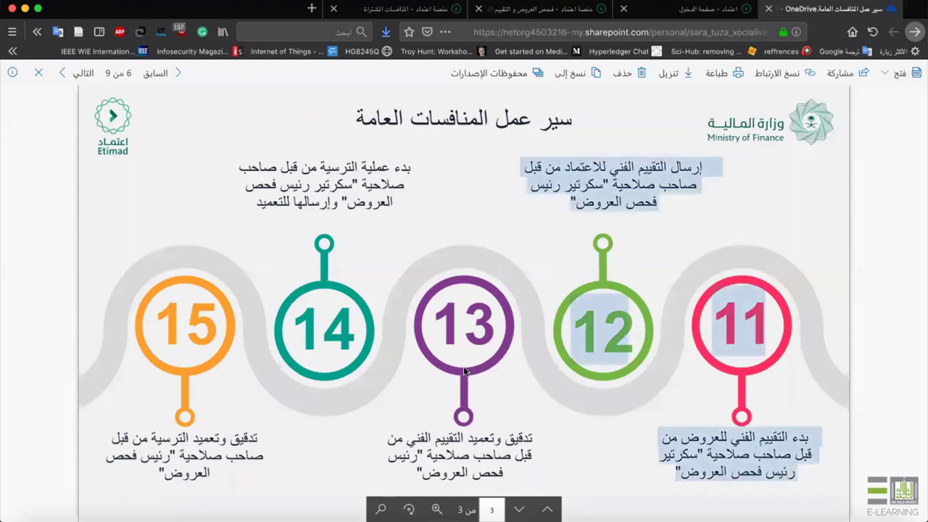
{"action": "left_click", "coordinate": [491, 310]}
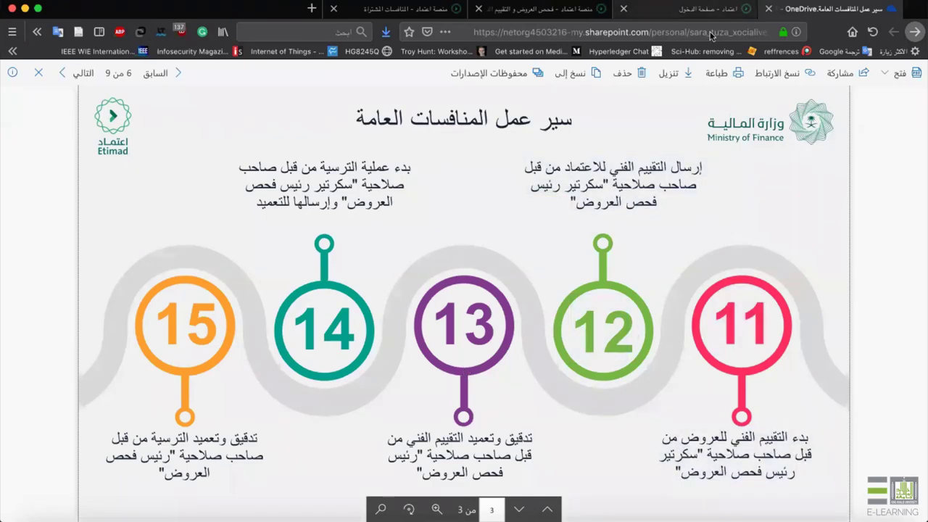
{"action": "left_click", "coordinate": [696, 8]}
{"action": "left_click", "coordinate": [540, 9]}
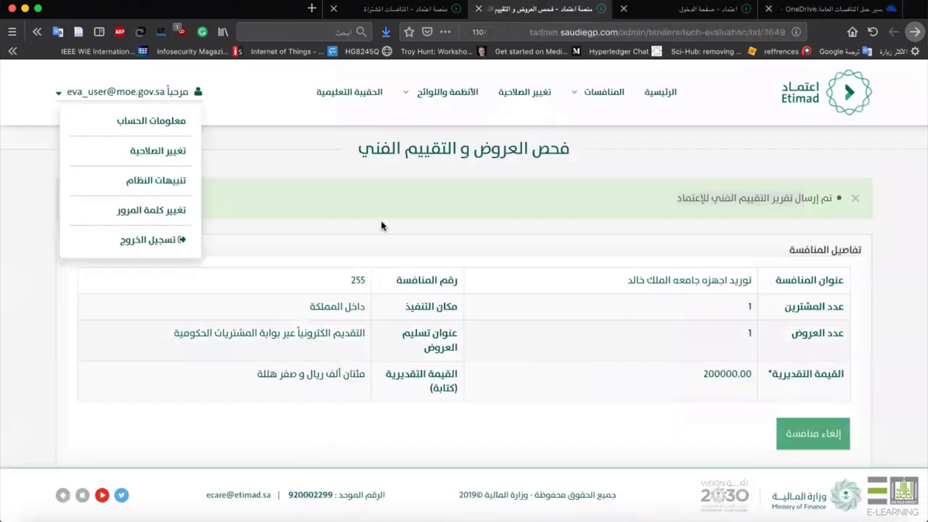
Log out, sign in with the saved administrator login, and submit the SMS verification code.
{"action": "left_click", "coordinate": [155, 241]}
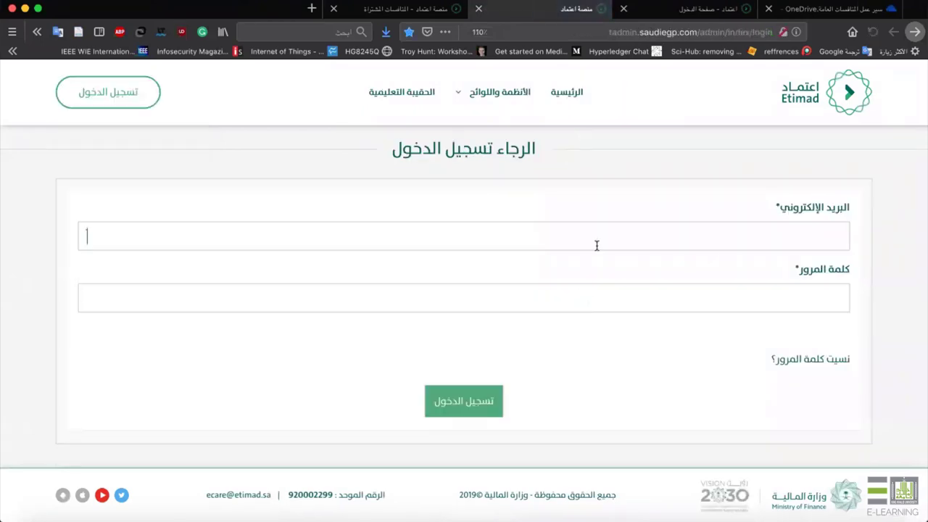
{"action": "type", "text": "ث"}
{"action": "key", "text": "BackSpace"}
{"action": "type", "text": "ev"}
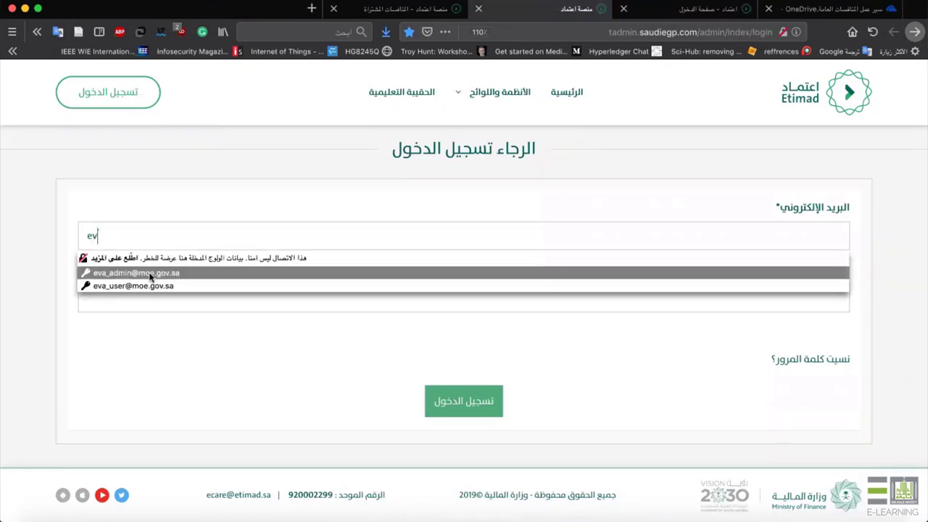
{"action": "left_click", "coordinate": [150, 274]}
{"action": "left_click", "coordinate": [485, 411]}
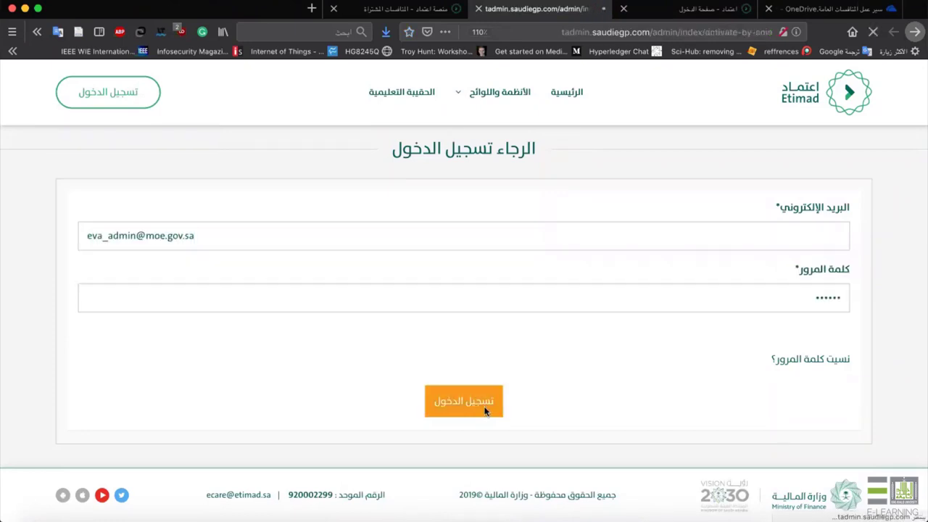
{"action": "type", "text": "434"}
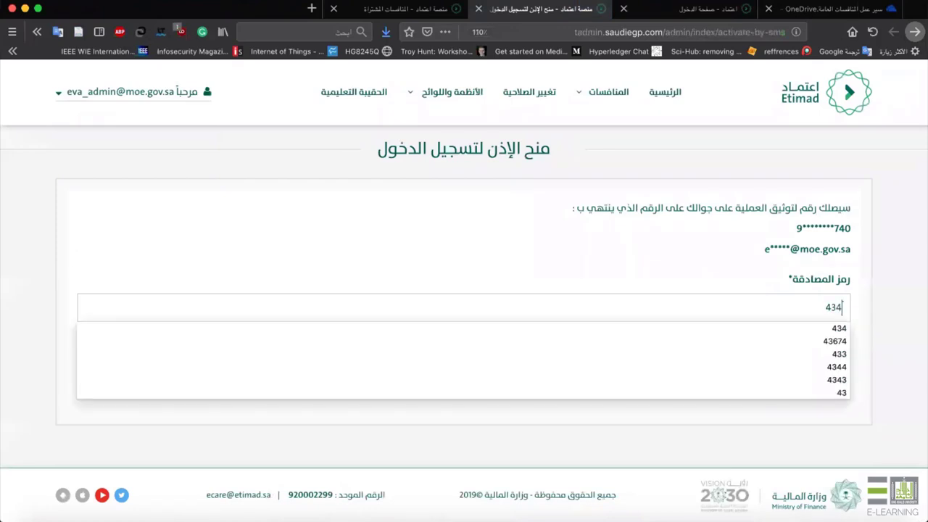
{"action": "key", "text": "Return"}
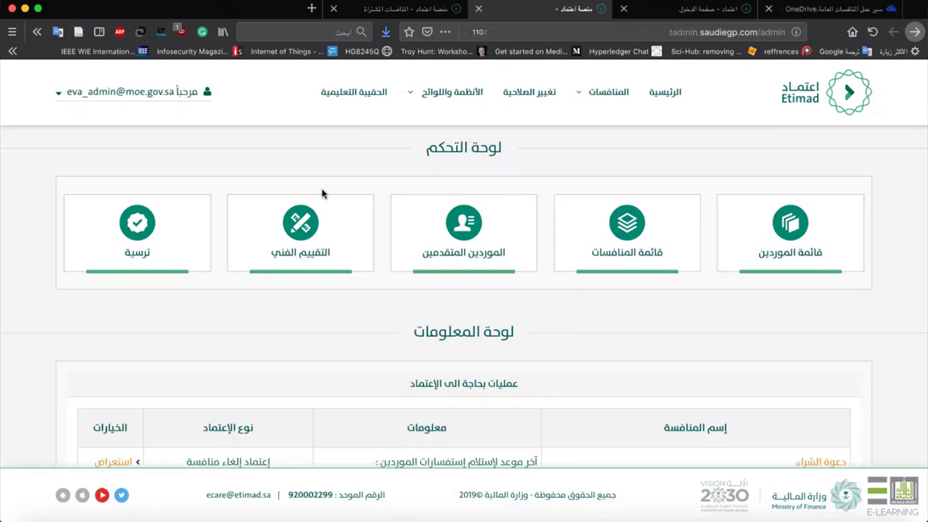
Open the Technical Evaluation list and start reviewing tender 3649.
{"action": "left_click", "coordinate": [311, 233]}
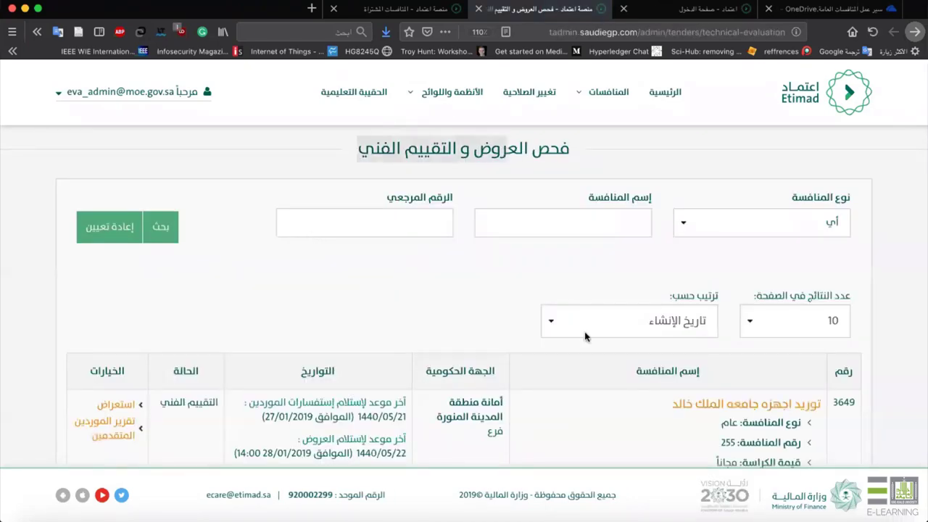
{"action": "scroll", "coordinate": [695, 143], "scroll_direction": "down", "scroll_amount": 4}
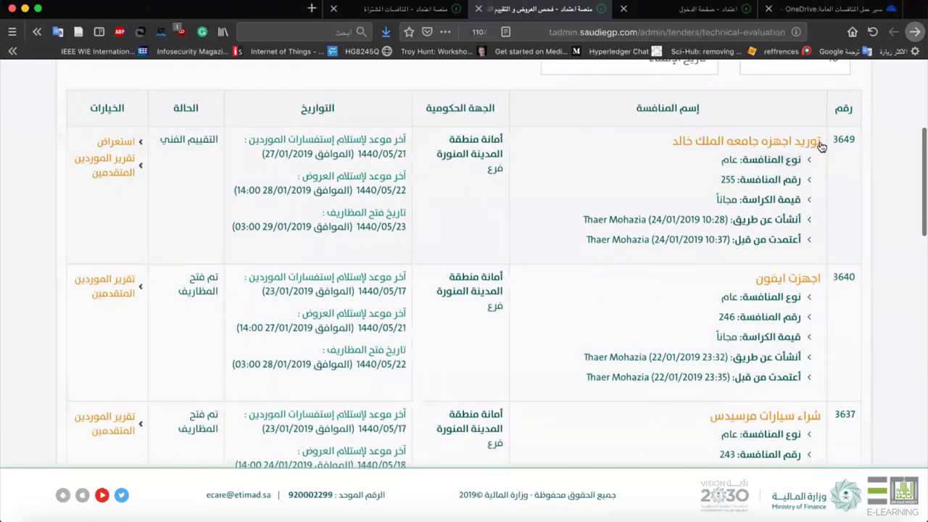
{"action": "left_click_drag", "start_coordinate": [822, 143], "coordinate": [672, 140]}
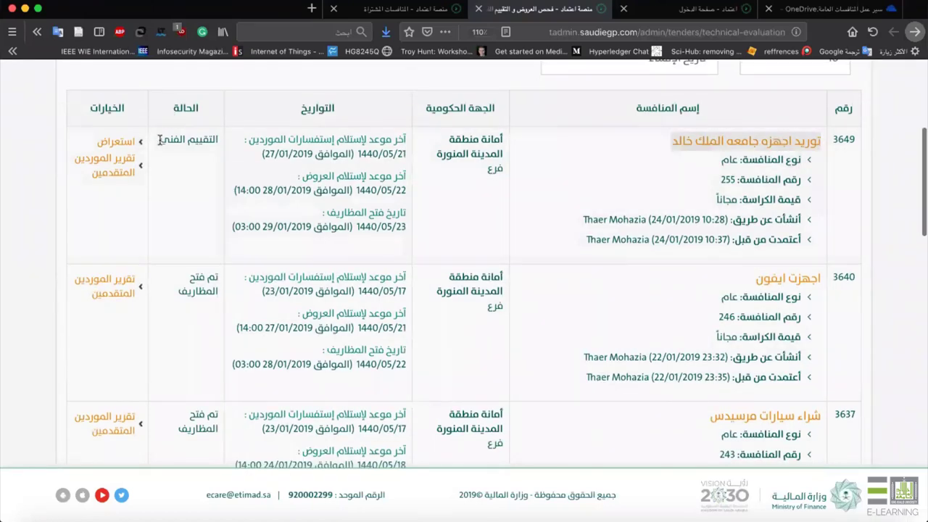
{"action": "left_click_drag", "start_coordinate": [159, 139], "coordinate": [223, 144]}
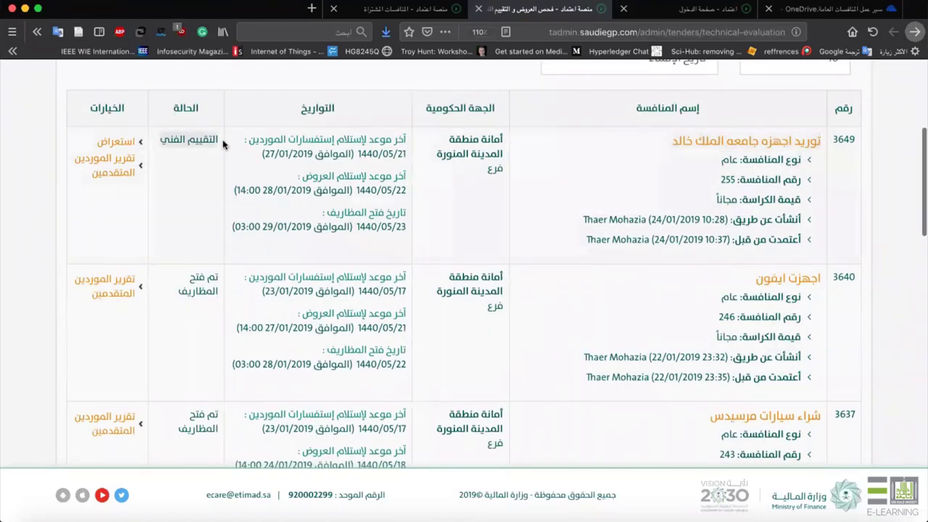
{"action": "left_click", "coordinate": [116, 142]}
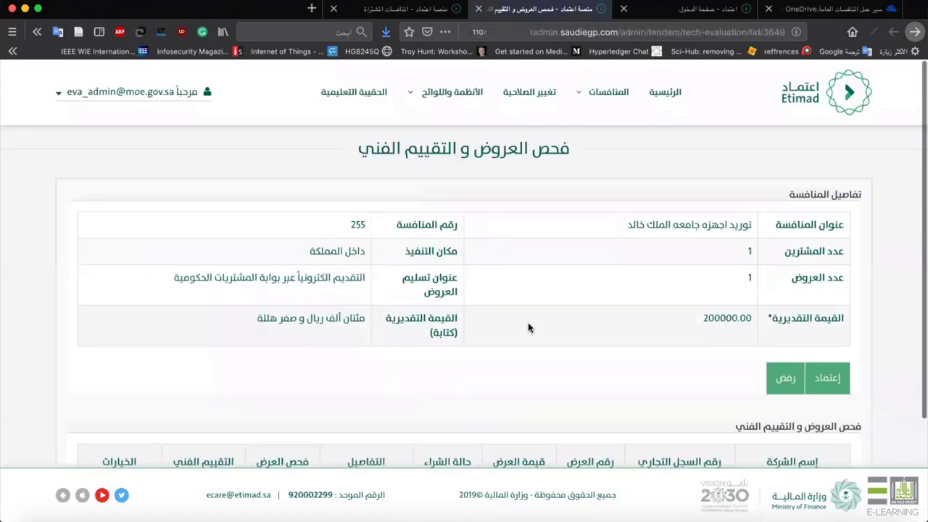
Check the 200000.00 estimated value and confirm the offer's notes are empty.
{"action": "scroll", "coordinate": [527, 327], "scroll_direction": "down", "scroll_amount": 3}
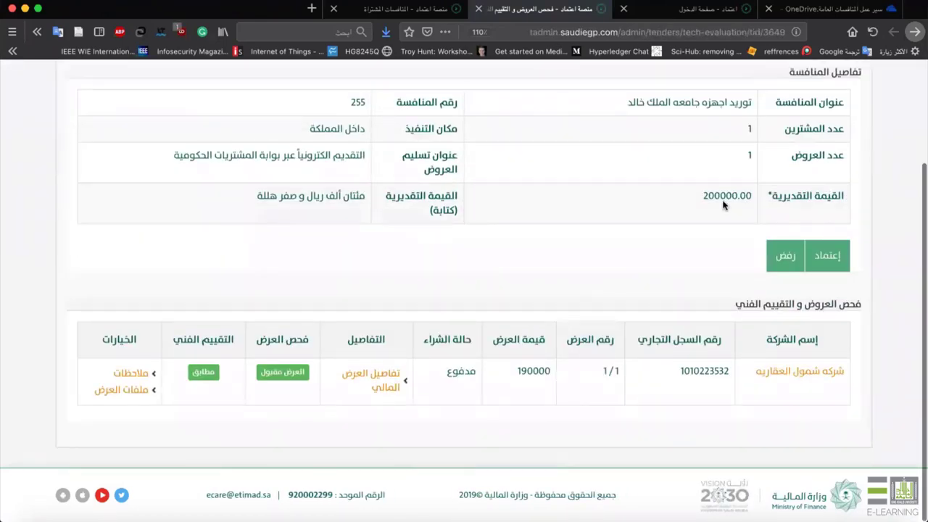
{"action": "left_click_drag", "start_coordinate": [723, 205], "coordinate": [689, 208]}
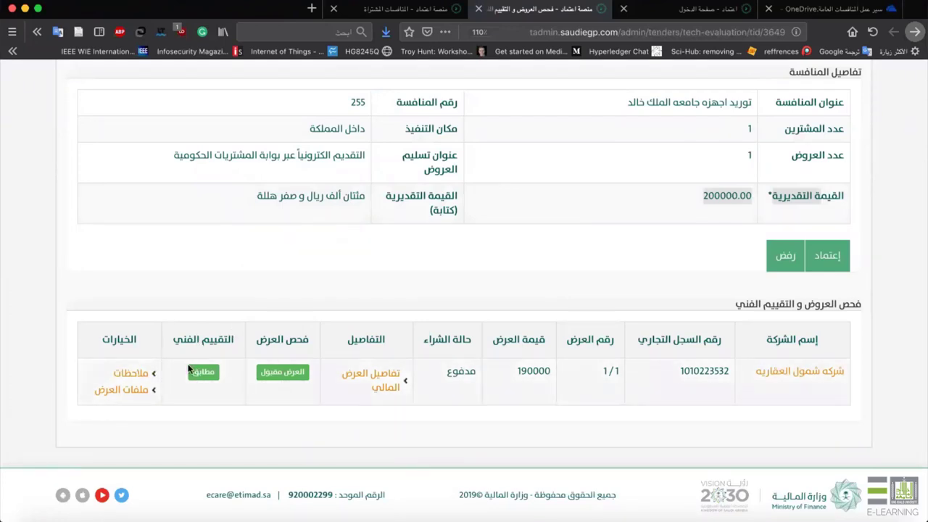
{"action": "left_click", "coordinate": [128, 374]}
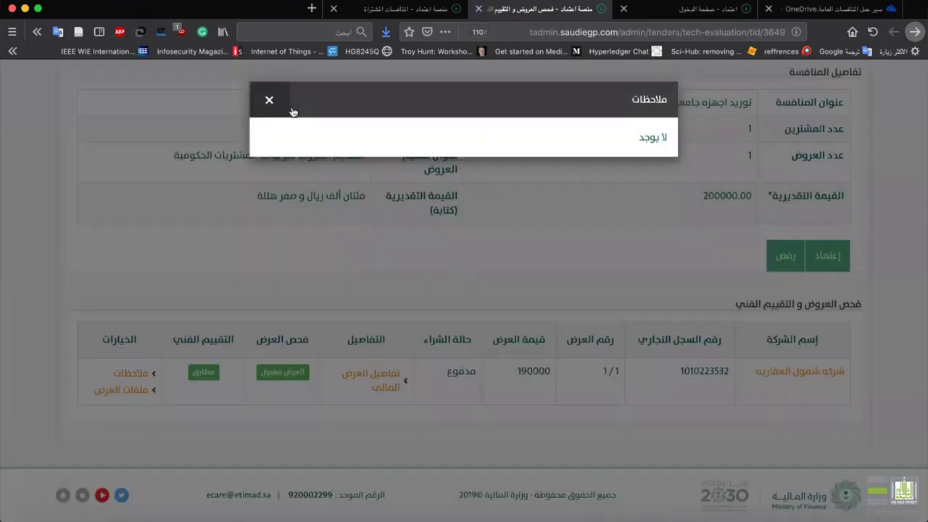
{"action": "left_click", "coordinate": [268, 100]}
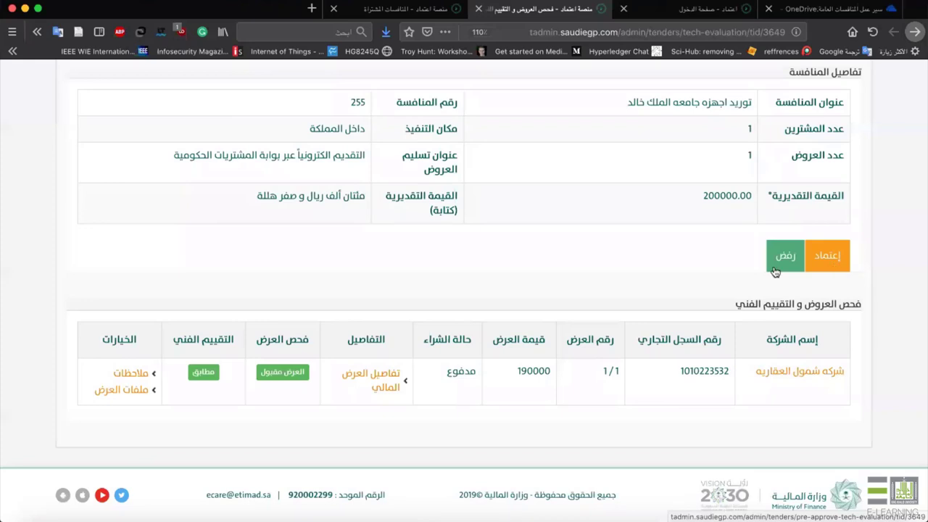
Approve tender 255's technical evaluation with the authorization code and verify its finished status.
{"action": "left_click", "coordinate": [824, 266]}
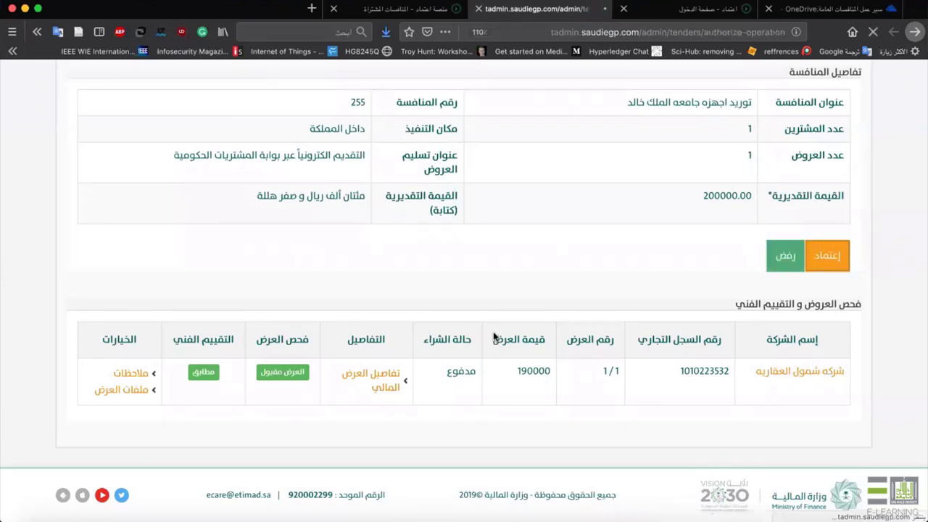
{"action": "type", "text": "343"}
{"action": "key", "text": "Return"}
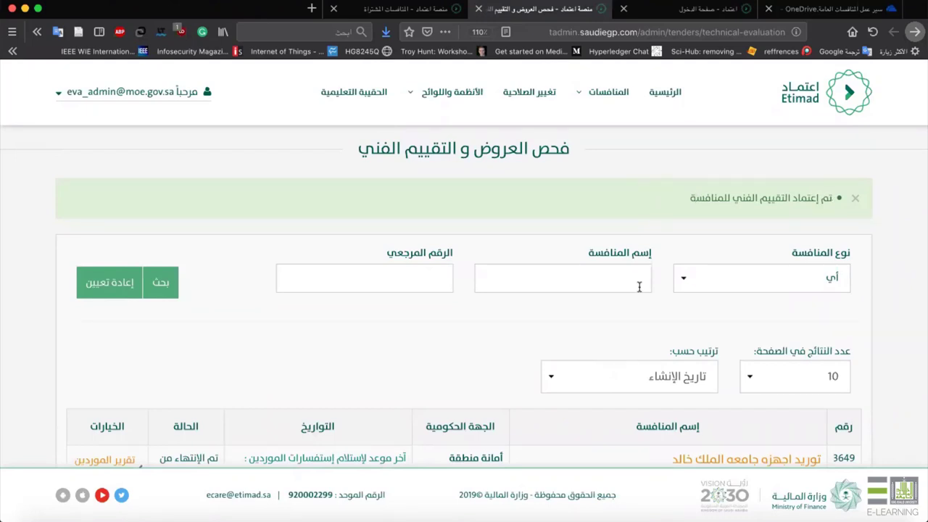
{"action": "scroll", "coordinate": [638, 286], "scroll_direction": "down", "scroll_amount": 6}
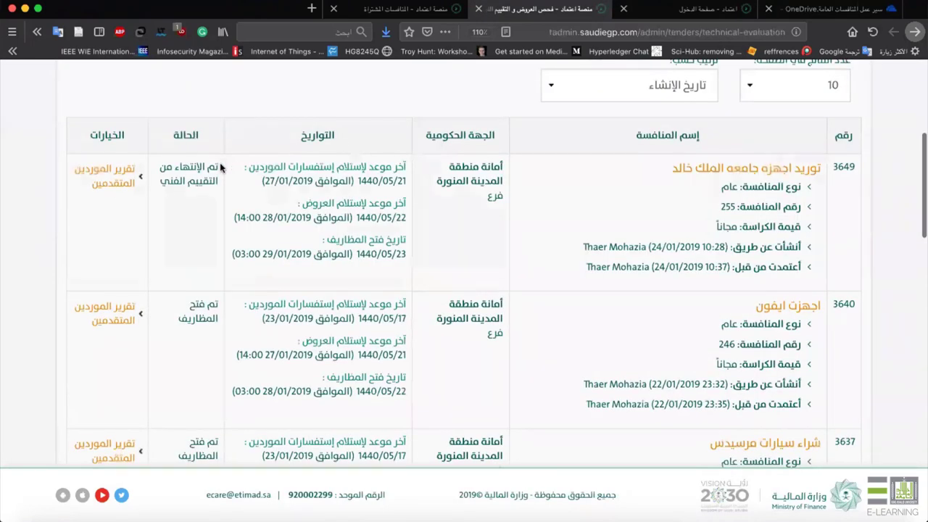
{"action": "left_click_drag", "start_coordinate": [220, 162], "coordinate": [164, 187]}
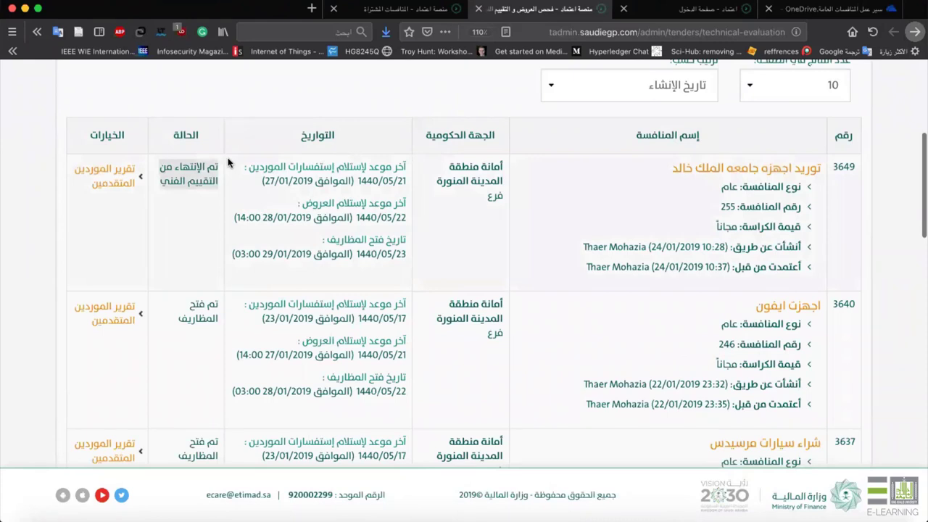
{"action": "scroll", "coordinate": [212, 161], "scroll_direction": "up", "scroll_amount": 6}
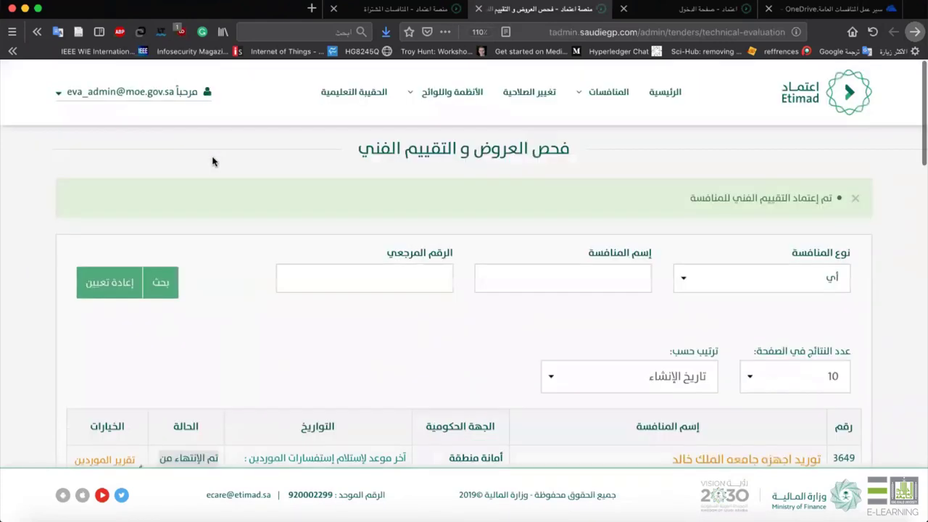
Log out of the administrator account, glance at slide step 14's role, and return to Etimad login.
{"action": "left_click", "coordinate": [171, 97]}
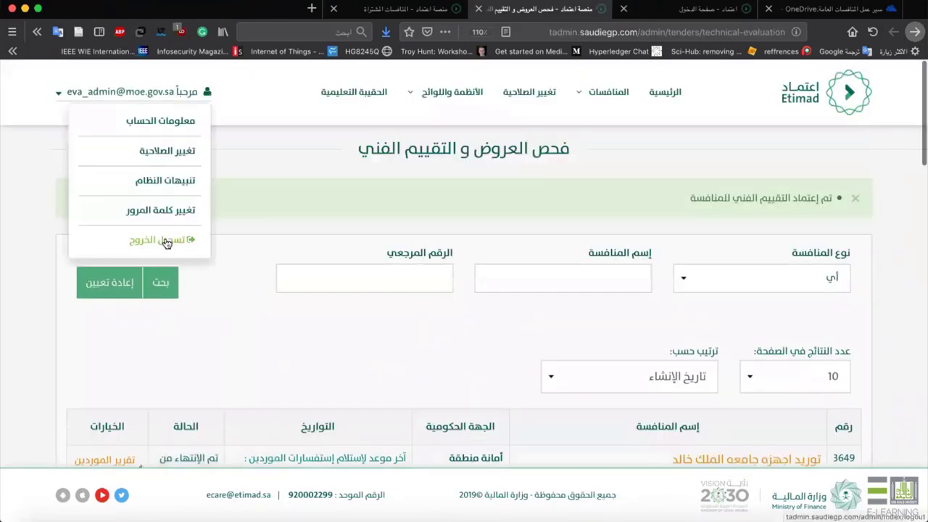
{"action": "left_click", "coordinate": [166, 241]}
{"action": "key", "text": "ctrl+Tab"}
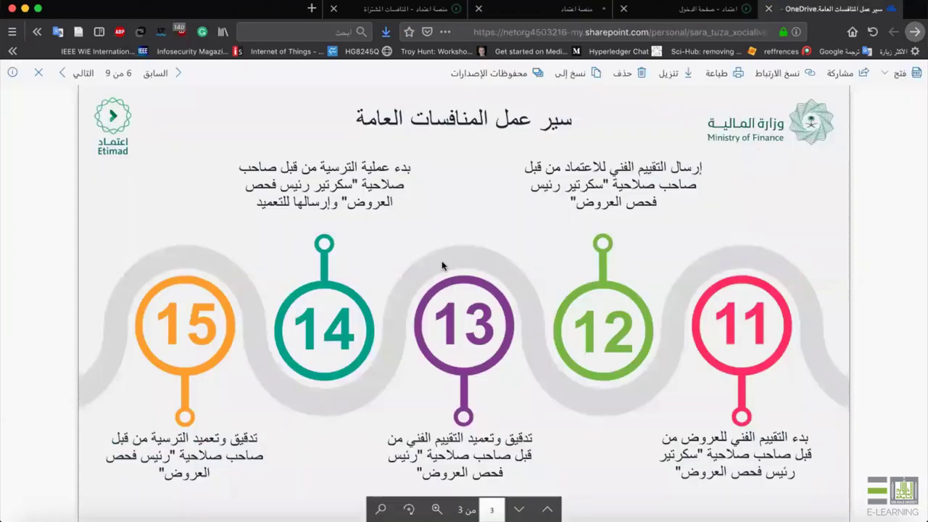
{"action": "left_click_drag", "start_coordinate": [351, 184], "coordinate": [237, 194]}
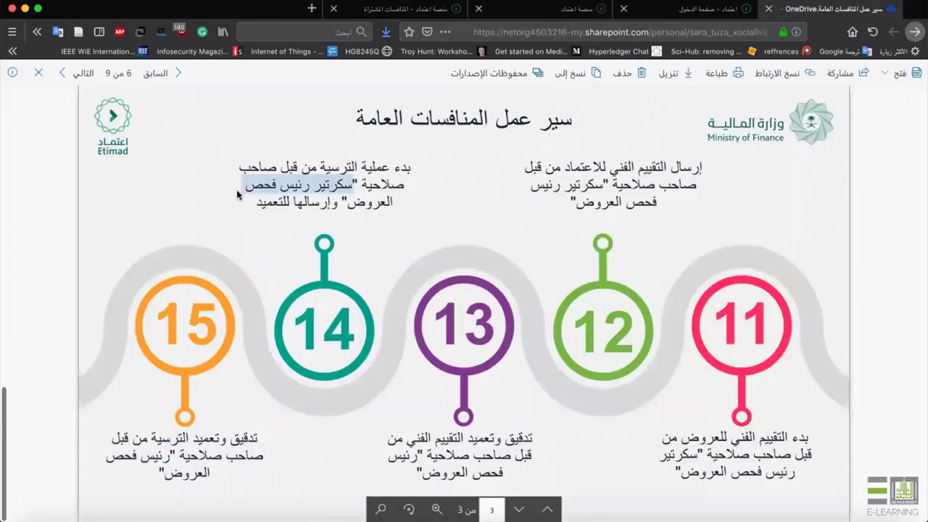
{"action": "left_click", "coordinate": [705, 15]}
{"action": "left_click", "coordinate": [573, 13]}
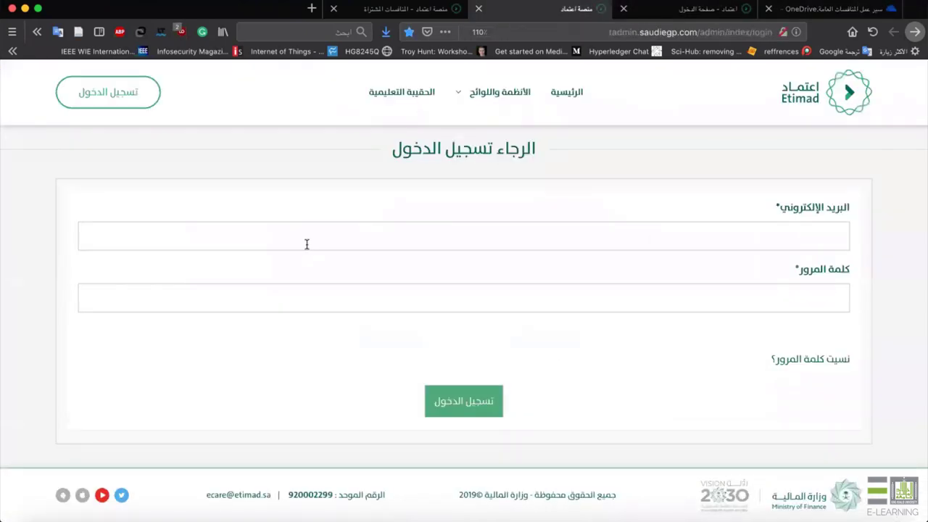
Log in with the saved regular user account and submit the SMS verification code.
{"action": "left_click", "coordinate": [307, 246]}
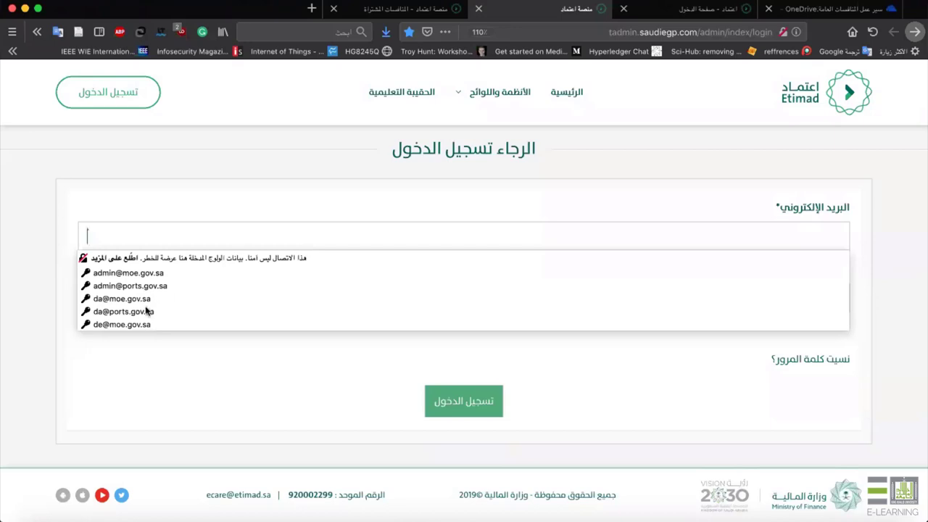
{"action": "type", "text": "ev"}
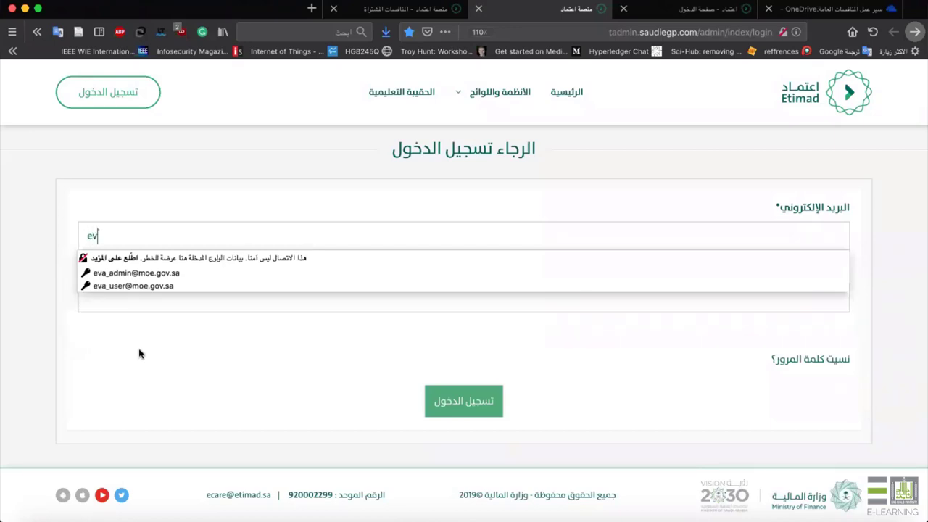
{"action": "left_click", "coordinate": [132, 286]}
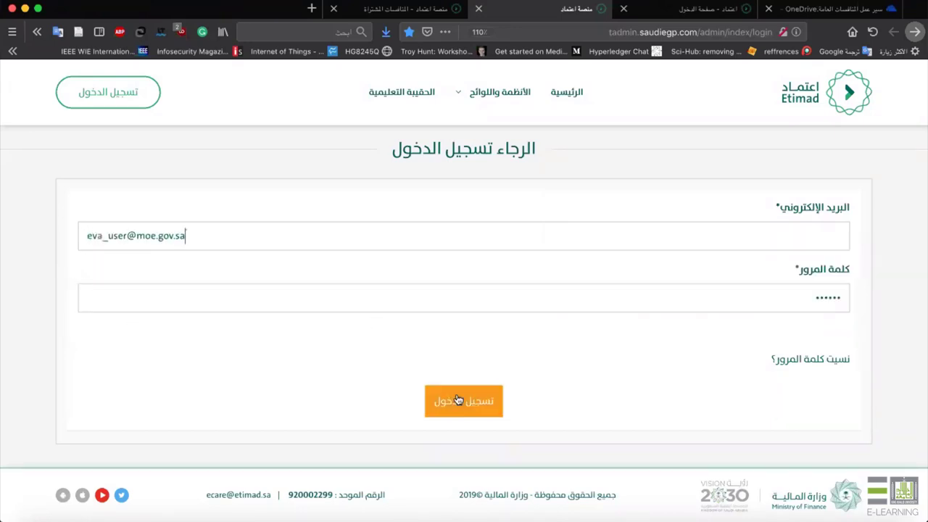
{"action": "left_click", "coordinate": [457, 400]}
{"action": "type", "text": "w"}
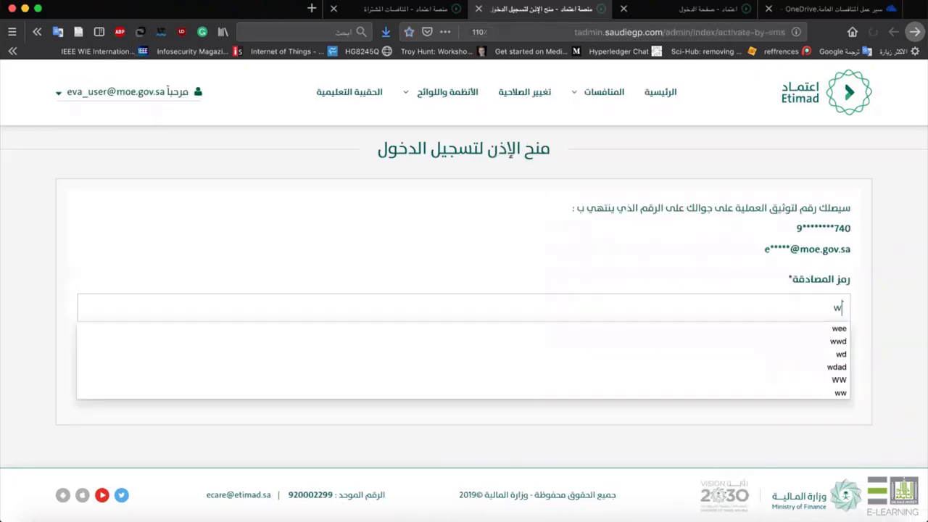
{"action": "type", "text": "www"}
{"action": "key", "text": "Return"}
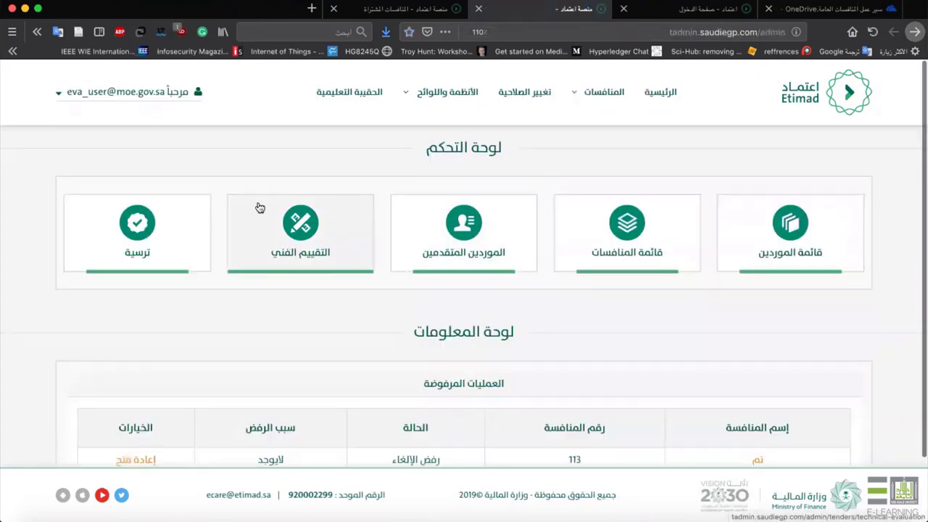
Open tender 3649 from the awarding list for awarding, confirm, and start awarding its offer.
{"action": "left_click", "coordinate": [169, 241]}
{"action": "scroll", "coordinate": [588, 279], "scroll_direction": "down", "scroll_amount": 2}
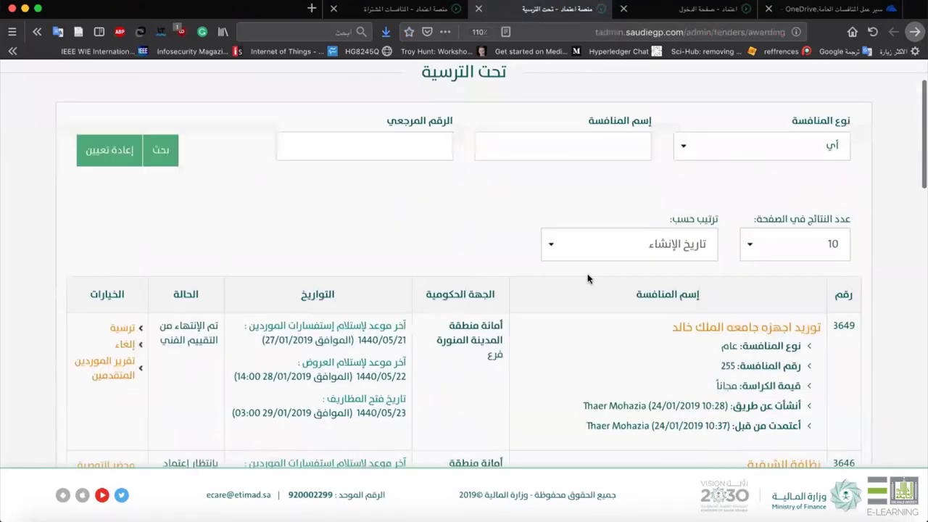
{"action": "scroll", "coordinate": [588, 278], "scroll_direction": "down", "scroll_amount": 1}
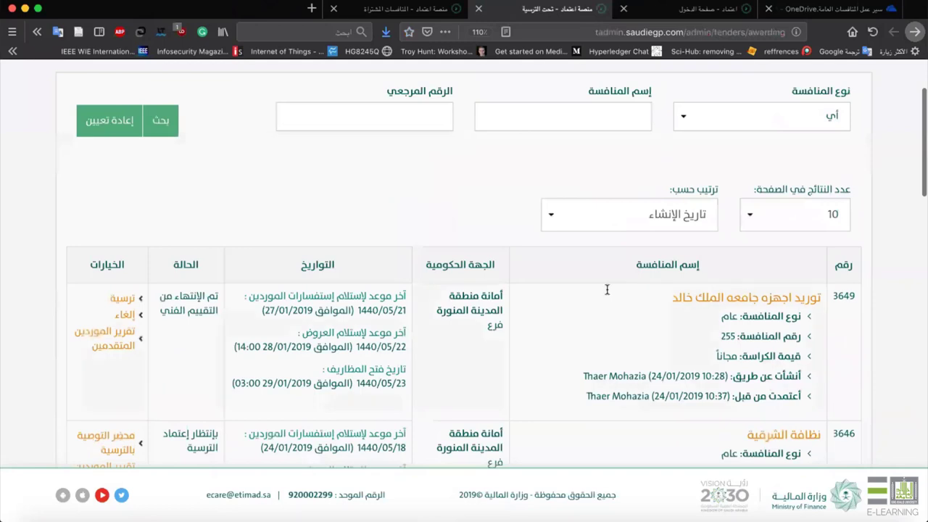
{"action": "triple_click", "coordinate": [167, 311]}
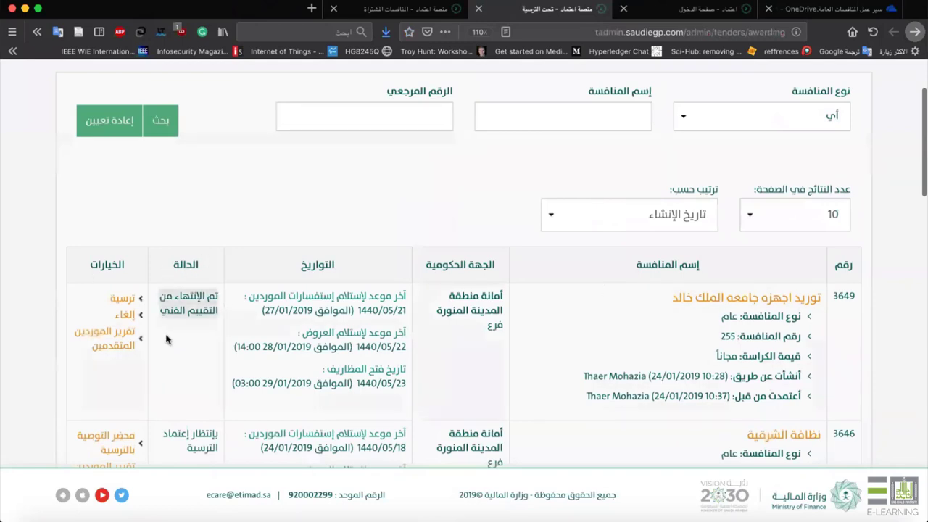
{"action": "left_click", "coordinate": [121, 303]}
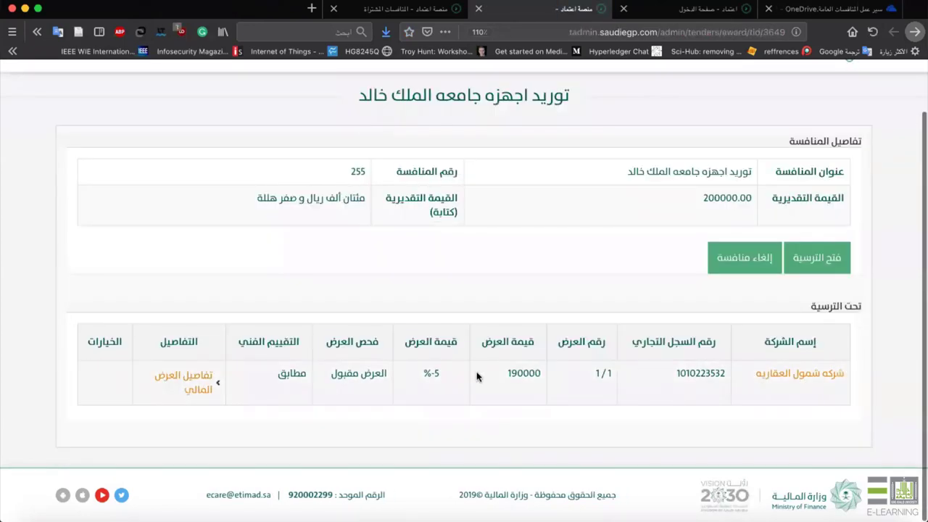
{"action": "left_click", "coordinate": [826, 274]}
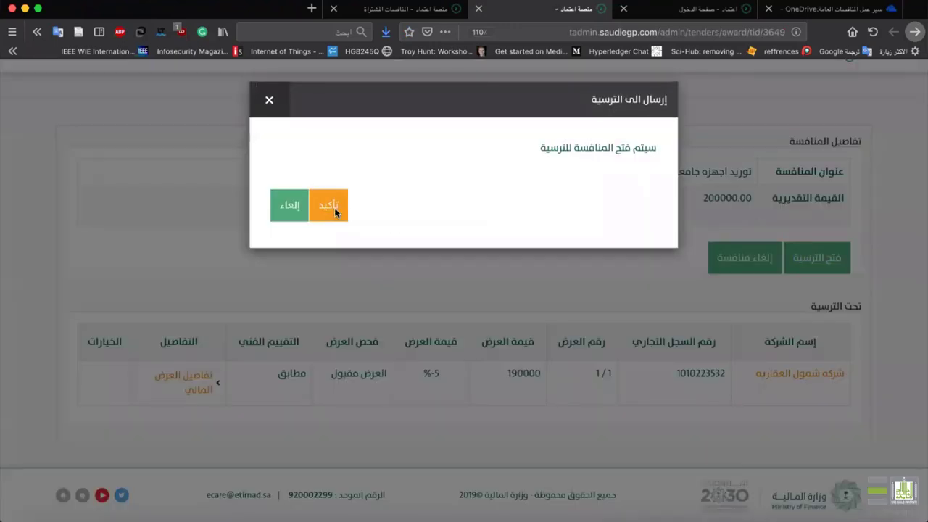
{"action": "left_click", "coordinate": [334, 207]}
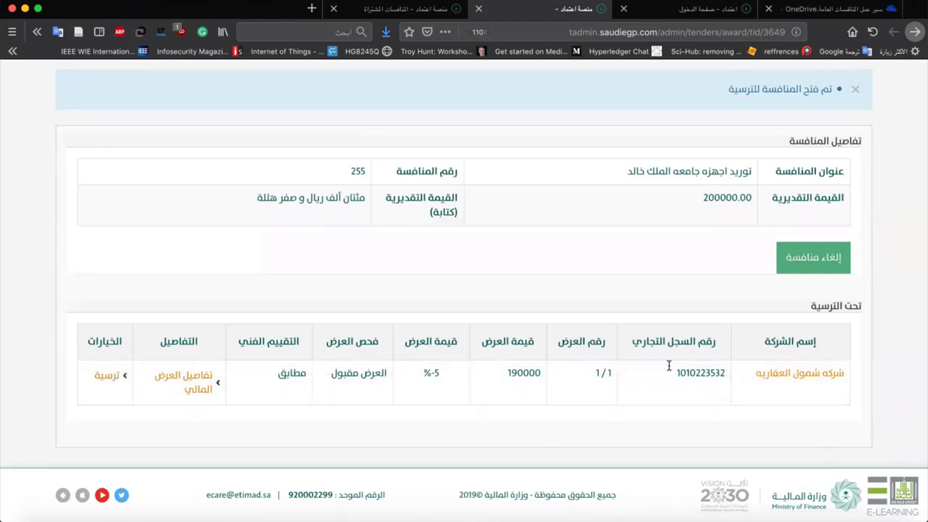
{"action": "left_click", "coordinate": [110, 374]}
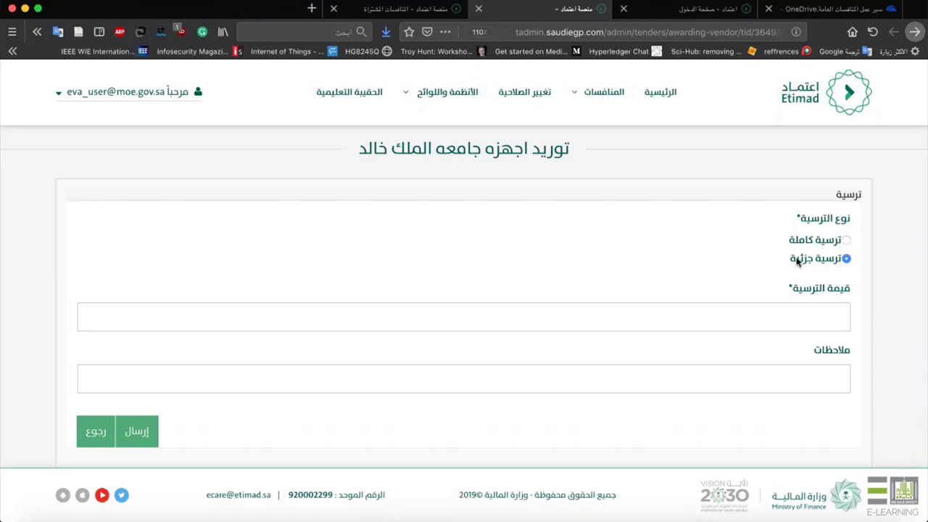
Choose a full award (ترسية كاملة) with the auto-filled 190000.00 value.
{"action": "left_click", "coordinate": [821, 314]}
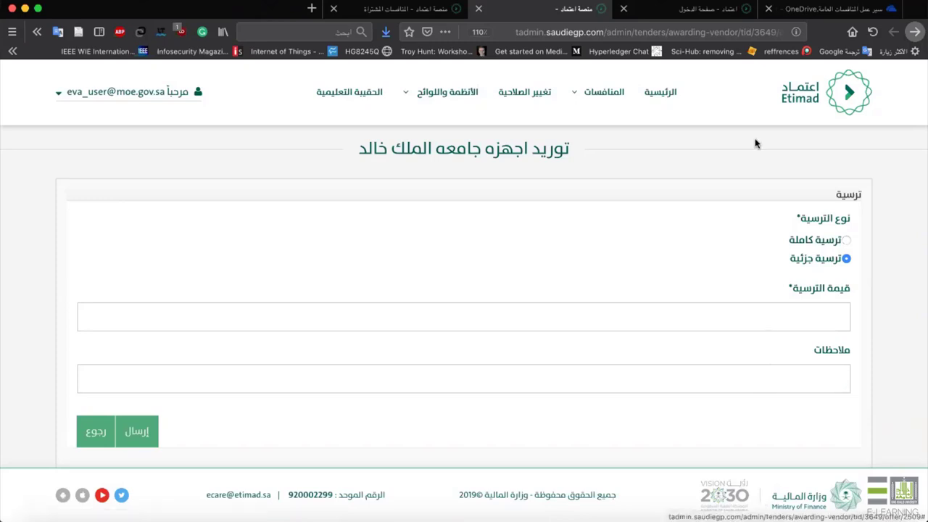
{"action": "scroll", "coordinate": [355, 275], "scroll_direction": "down", "scroll_amount": 3}
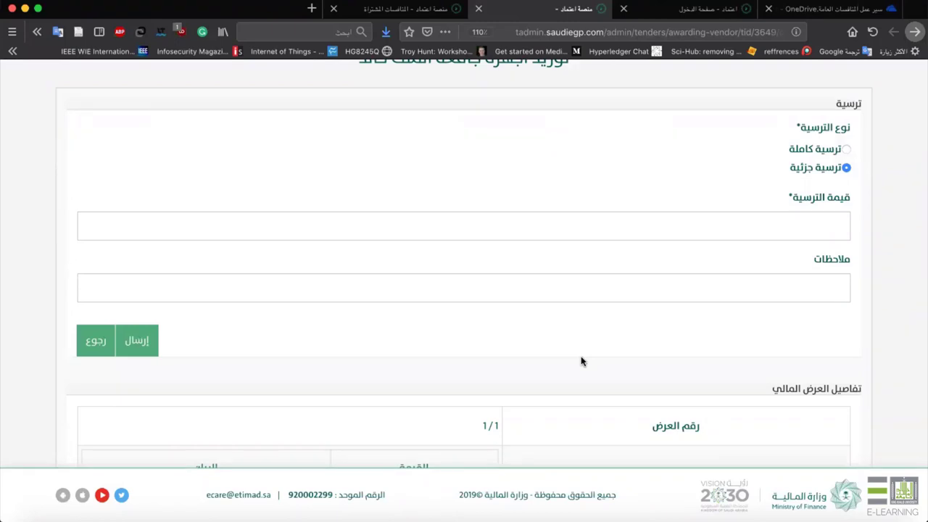
{"action": "scroll", "coordinate": [761, 176], "scroll_direction": "up", "scroll_amount": 3}
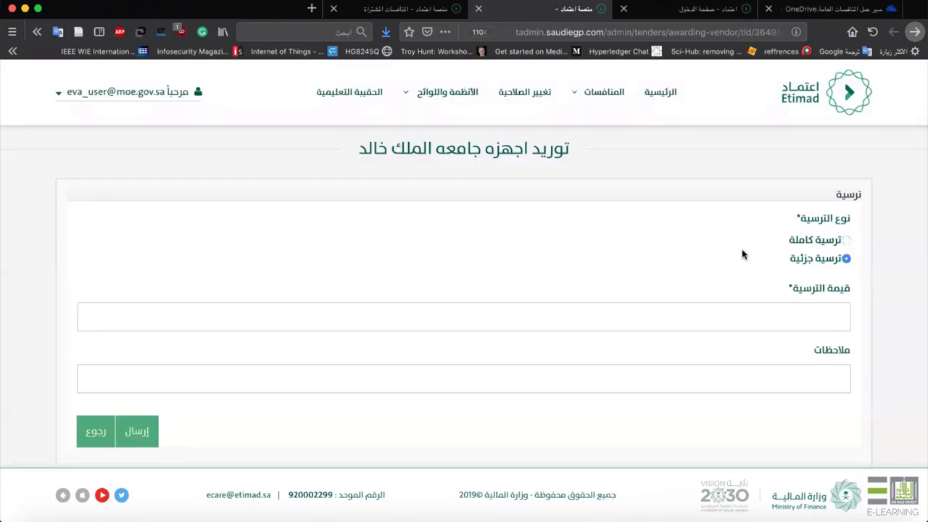
{"action": "left_click", "coordinate": [813, 238]}
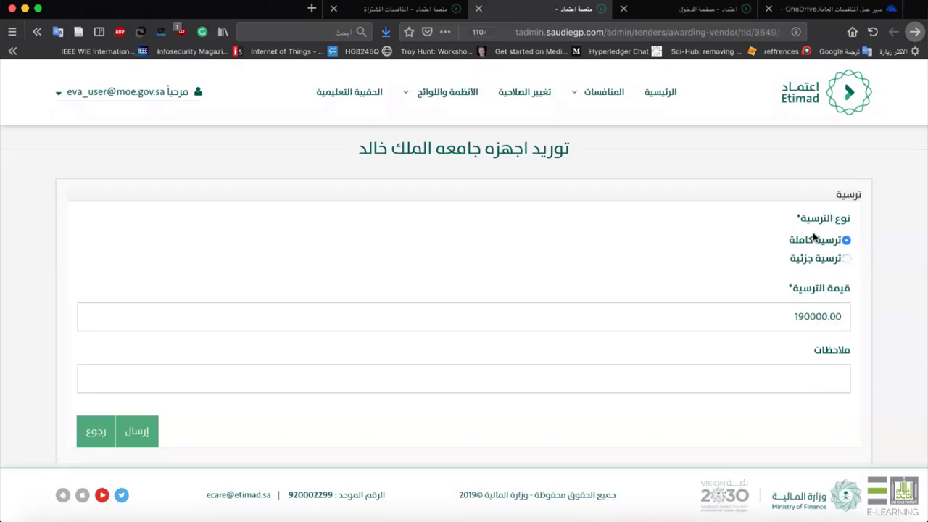
{"action": "left_click_drag", "start_coordinate": [777, 310], "coordinate": [821, 309]}
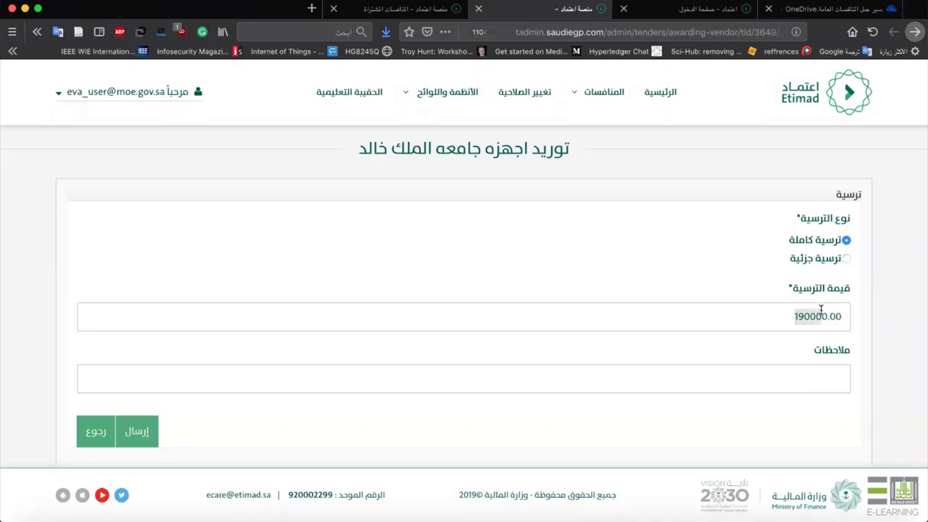
Fill the notes with 'تم التوصيه على هذا العرض بسبب اقل سعر' from autocomplete.
{"action": "left_click", "coordinate": [832, 391]}
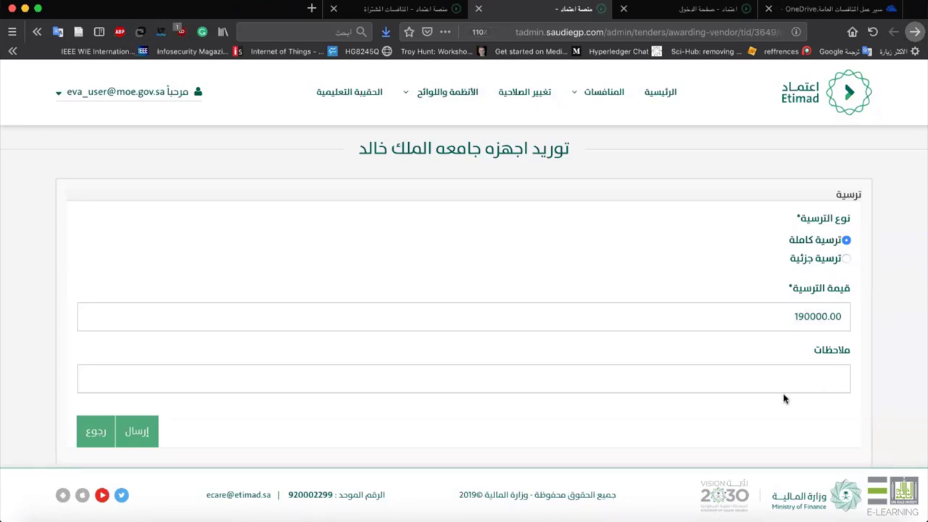
{"action": "left_click", "coordinate": [839, 378]}
{"action": "left_click", "coordinate": [841, 379]}
{"action": "type", "text": "ال"}
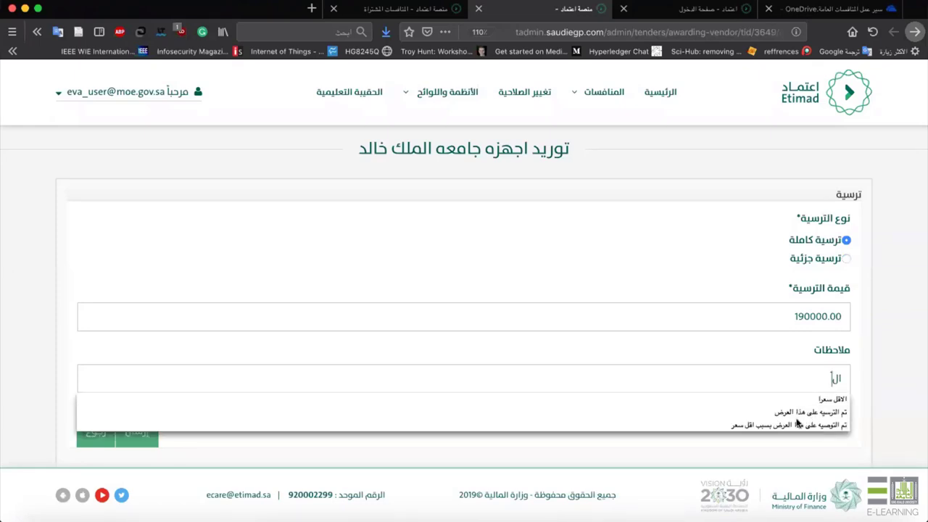
{"action": "left_click", "coordinate": [786, 426]}
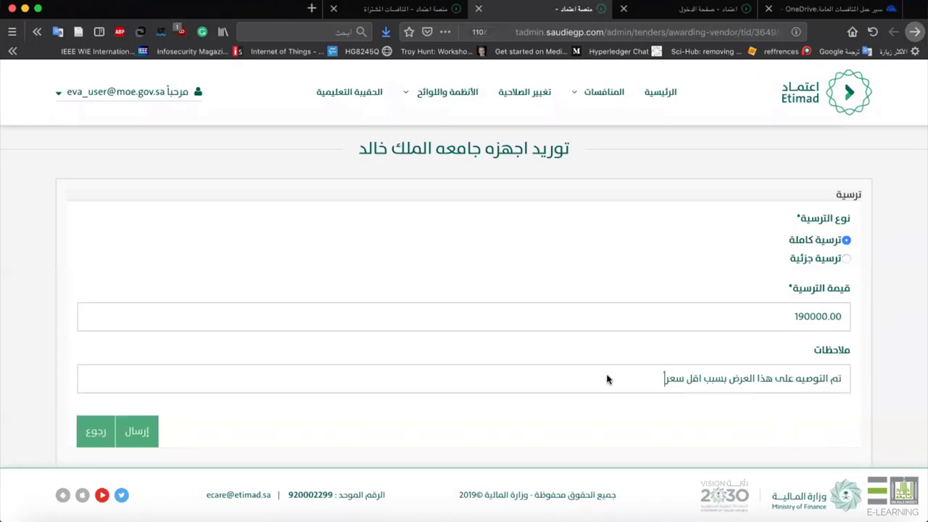
Submit and save the award details for the offer.
{"action": "scroll", "coordinate": [607, 379], "scroll_direction": "down", "scroll_amount": 2}
{"action": "left_click", "coordinate": [137, 338]}
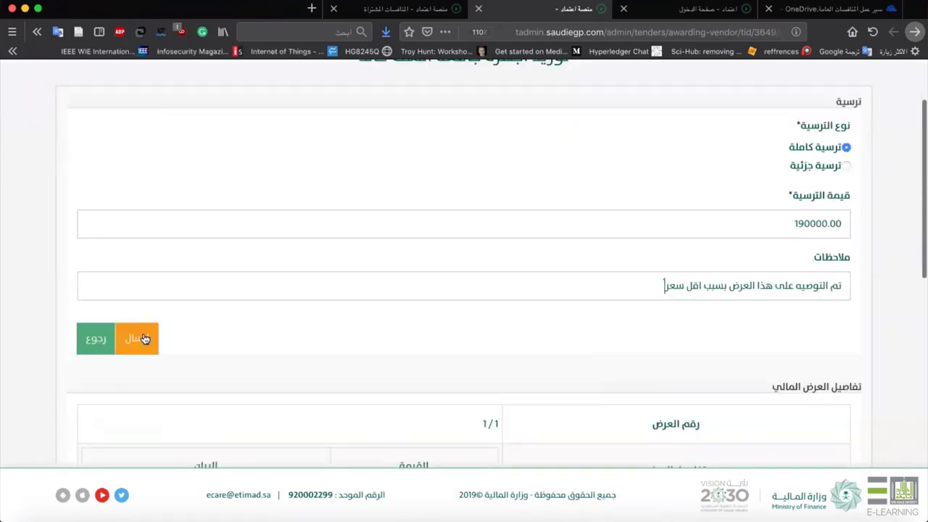
{"action": "scroll", "coordinate": [140, 333], "scroll_direction": "down", "scroll_amount": 5}
{"action": "scroll", "coordinate": [143, 338], "scroll_direction": "down", "scroll_amount": 7}
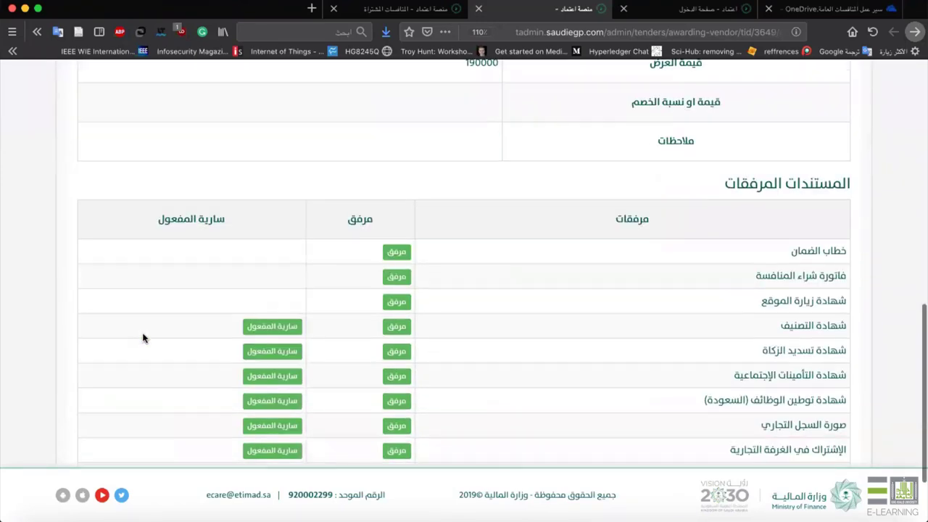
{"action": "scroll", "coordinate": [433, 348], "scroll_direction": "up", "scroll_amount": 7}
{"action": "scroll", "coordinate": [432, 350], "scroll_direction": "down", "scroll_amount": 1}
{"action": "scroll", "coordinate": [432, 350], "scroll_direction": "down", "scroll_amount": 7}
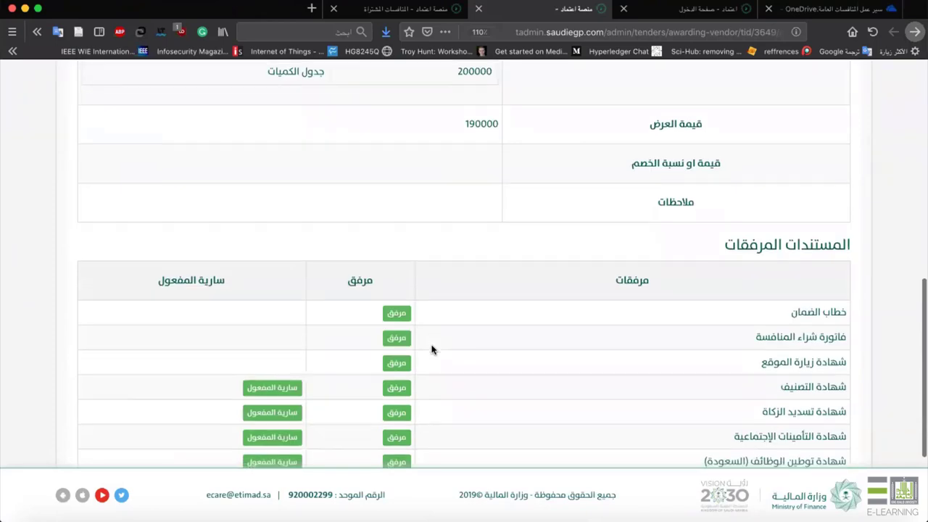
{"action": "scroll", "coordinate": [432, 350], "scroll_direction": "up", "scroll_amount": 15}
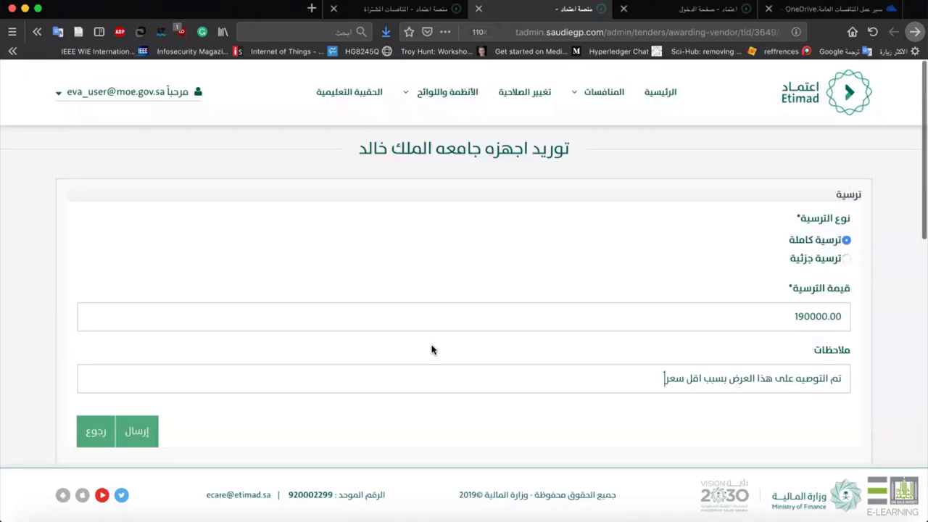
{"action": "left_click", "coordinate": [169, 411]}
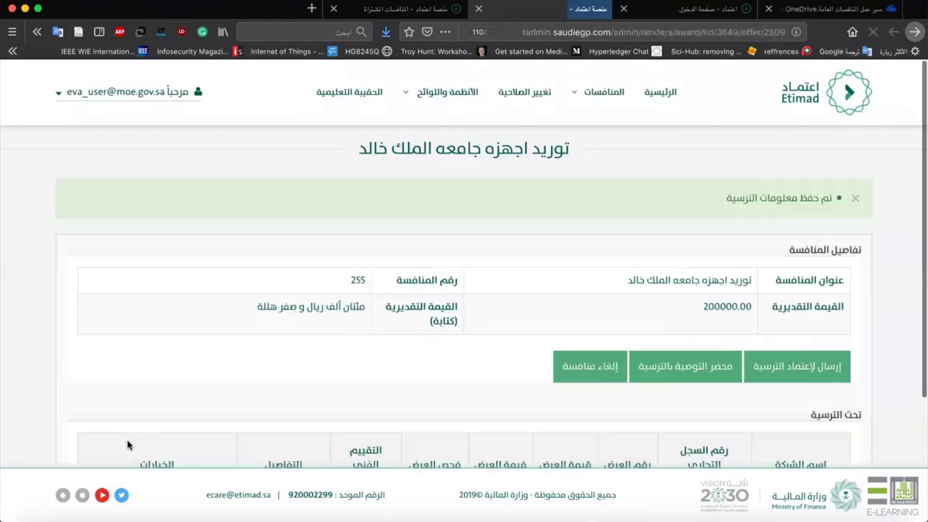
Review the full-award confirmation label on the award page.
{"action": "scroll", "coordinate": [127, 439], "scroll_direction": "down", "scroll_amount": 4}
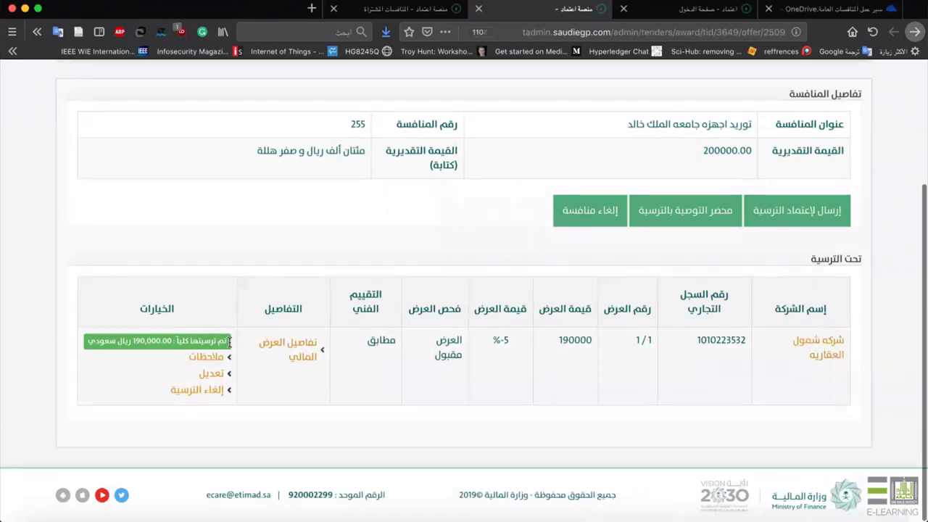
{"action": "left_click_drag", "start_coordinate": [226, 342], "coordinate": [105, 342]}
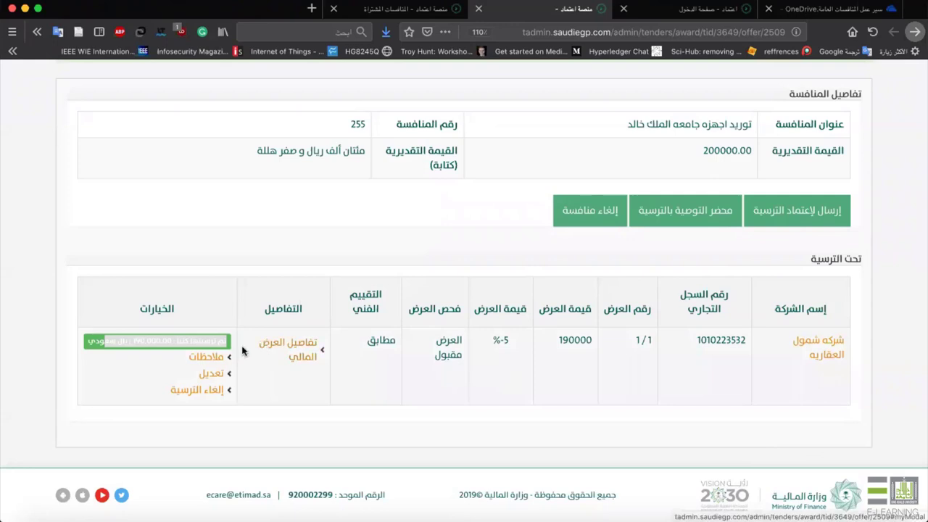
{"action": "left_click_drag", "start_coordinate": [223, 346], "coordinate": [179, 342]}
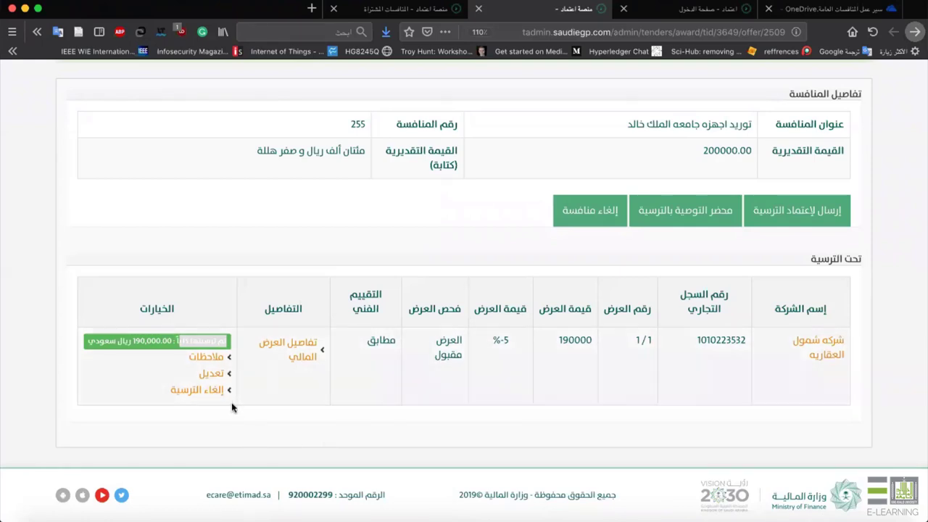
{"action": "left_click", "coordinate": [167, 411]}
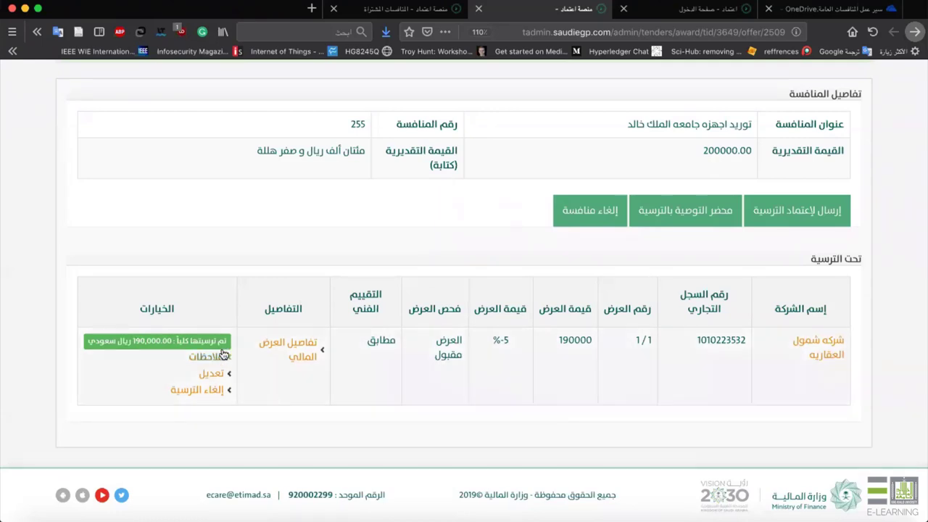
{"action": "left_click_drag", "start_coordinate": [158, 341], "coordinate": [210, 341]}
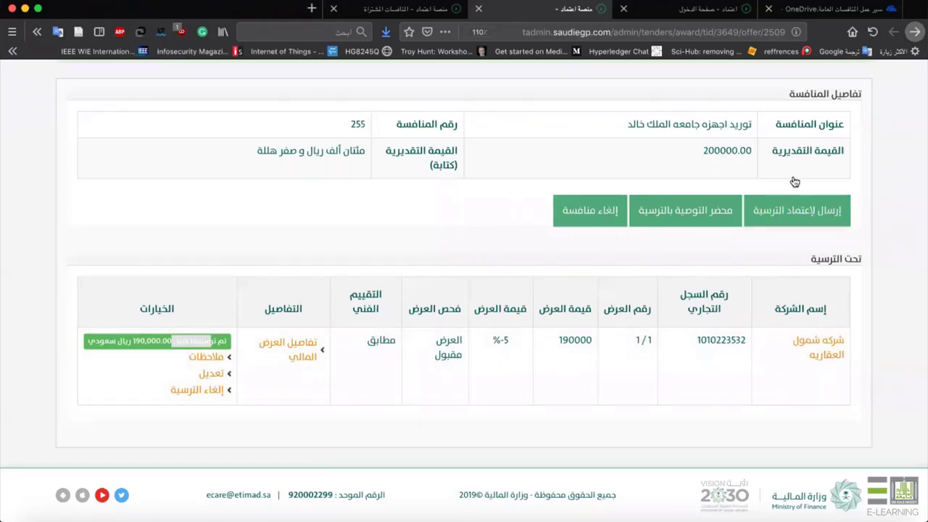
Send the award for approval, close the confirmation, and download warding_report.docx.
{"action": "left_click", "coordinate": [797, 219]}
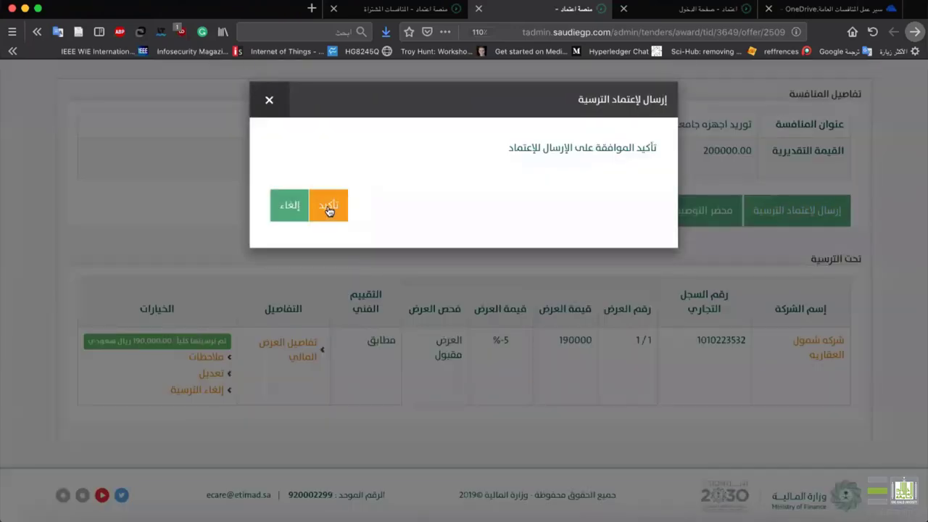
{"action": "left_click", "coordinate": [274, 102]}
{"action": "scroll", "coordinate": [502, 219], "scroll_direction": "up", "scroll_amount": 2}
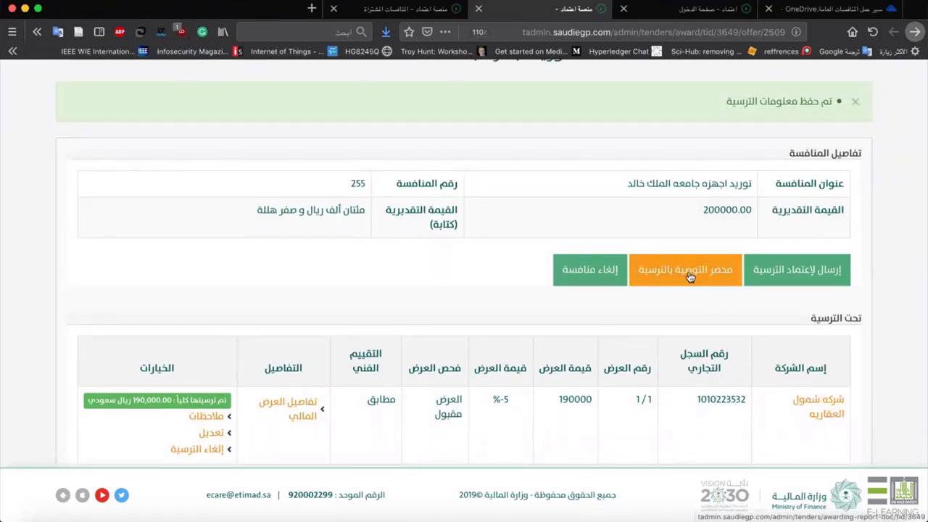
{"action": "left_click", "coordinate": [702, 270]}
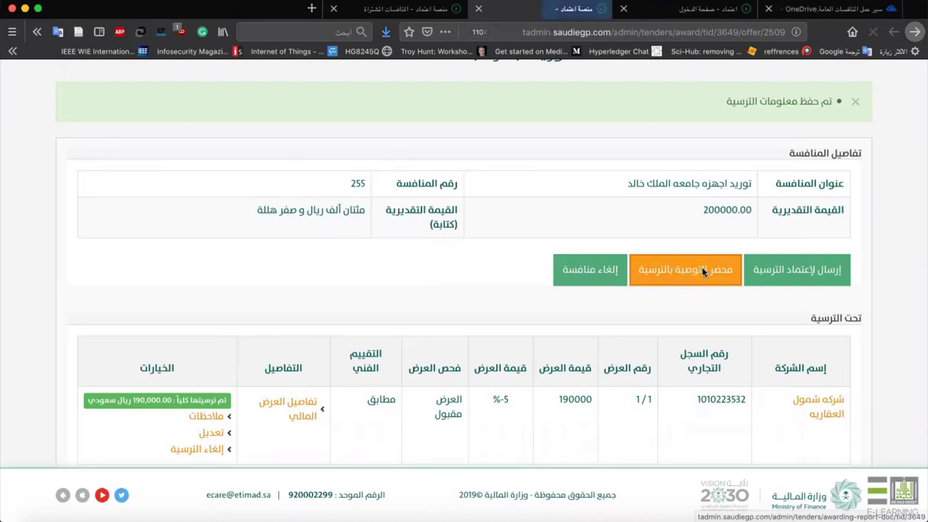
Open the downloaded warding_report in Word and zoom out to 170% to view the page.
{"action": "left_click", "coordinate": [46, 197]}
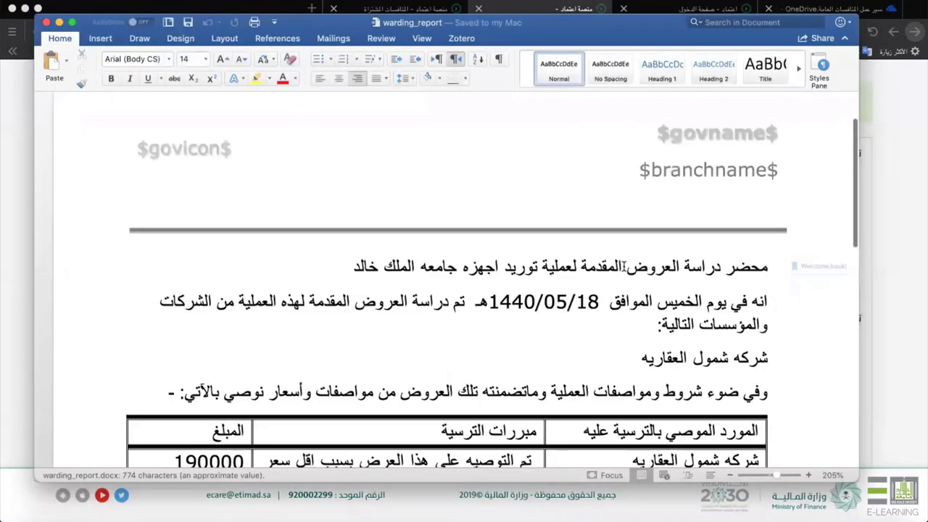
{"action": "scroll", "coordinate": [624, 266], "scroll_direction": "down", "scroll_amount": 10}
{"action": "scroll", "coordinate": [623, 269], "scroll_direction": "up", "scroll_amount": 4}
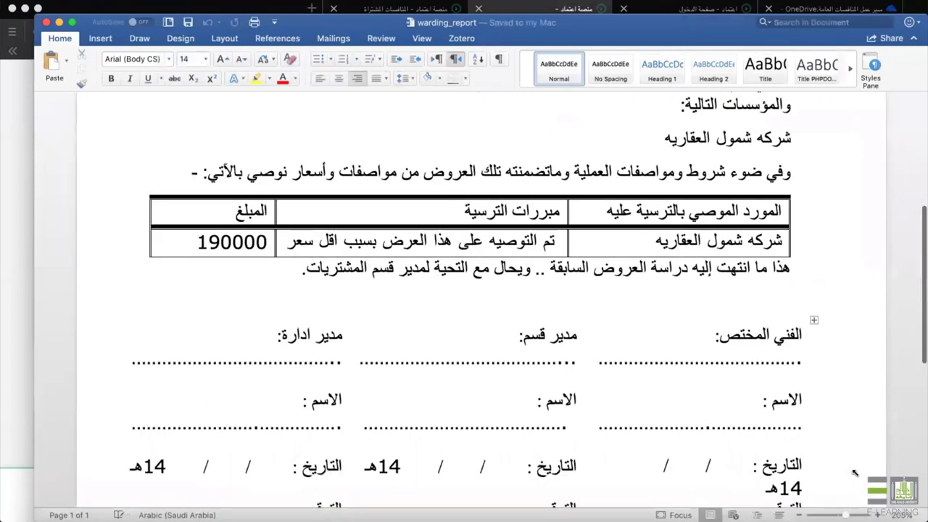
{"action": "scroll", "coordinate": [479, 290], "scroll_direction": "up", "scroll_amount": 2}
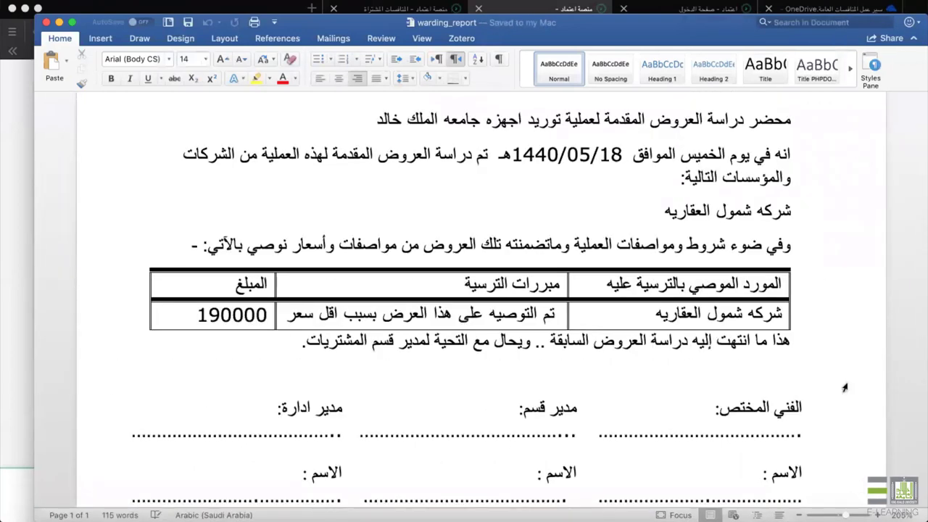
{"action": "left_click", "coordinate": [800, 515]}
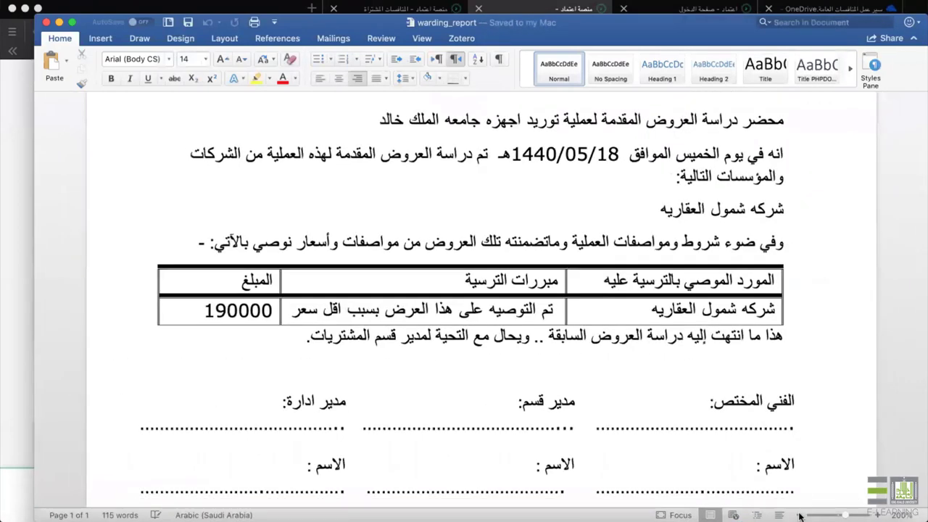
{"action": "left_click", "coordinate": [800, 515]}
{"action": "left_click", "coordinate": [800, 515]}
{"action": "left_click", "coordinate": [799, 515]}
{"action": "scroll", "coordinate": [750, 218], "scroll_direction": "up", "scroll_amount": 1}
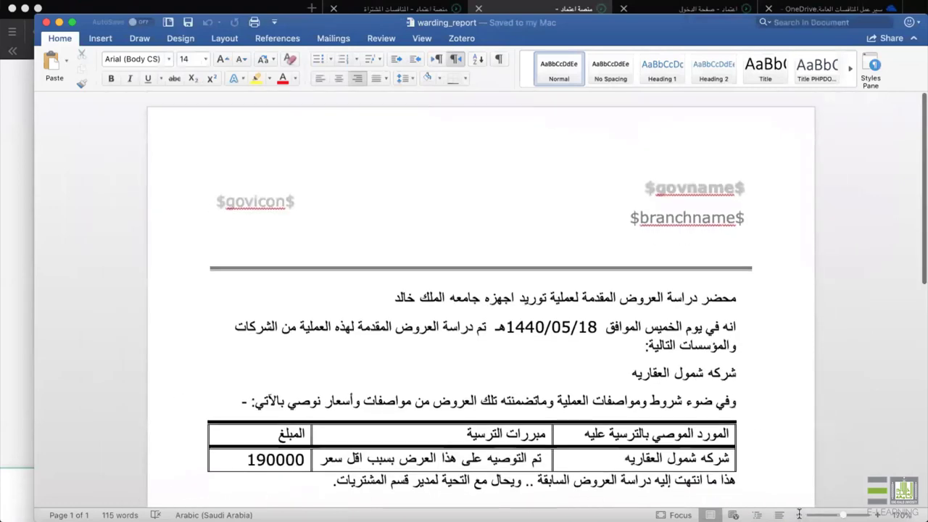
{"action": "scroll", "coordinate": [751, 178], "scroll_direction": "down", "scroll_amount": 3}
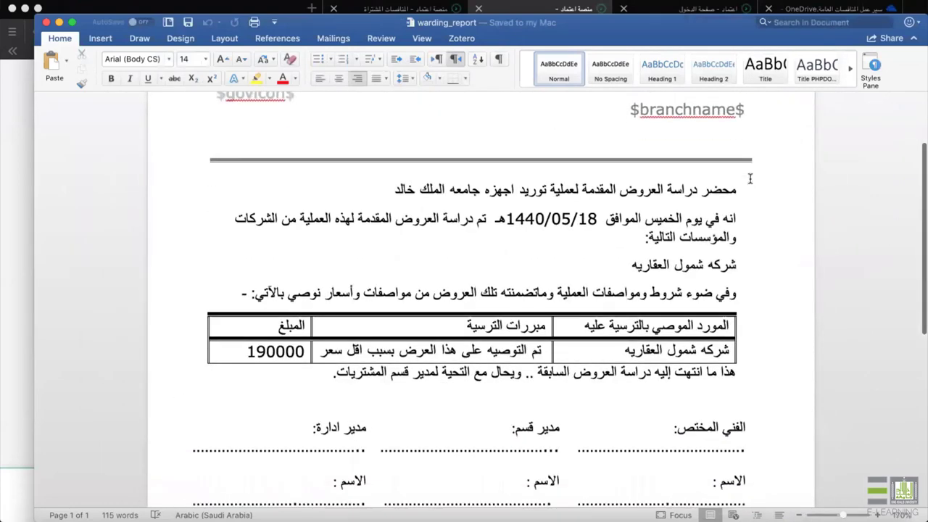
{"action": "scroll", "coordinate": [751, 179], "scroll_direction": "down", "scroll_amount": 1}
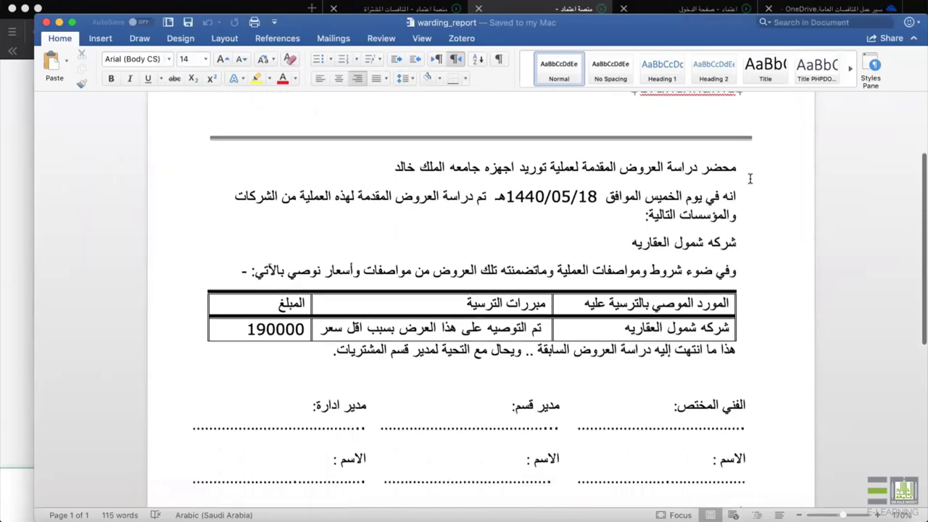
{"action": "scroll", "coordinate": [739, 196], "scroll_direction": "up", "scroll_amount": 4}
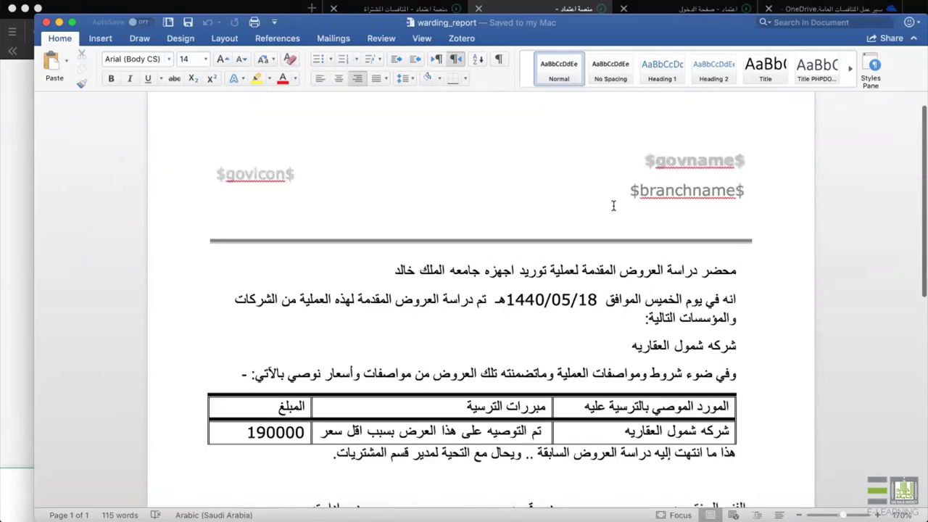
{"action": "scroll", "coordinate": [616, 166], "scroll_direction": "down", "scroll_amount": 3}
{"action": "scroll", "coordinate": [617, 168], "scroll_direction": "down", "scroll_amount": 1}
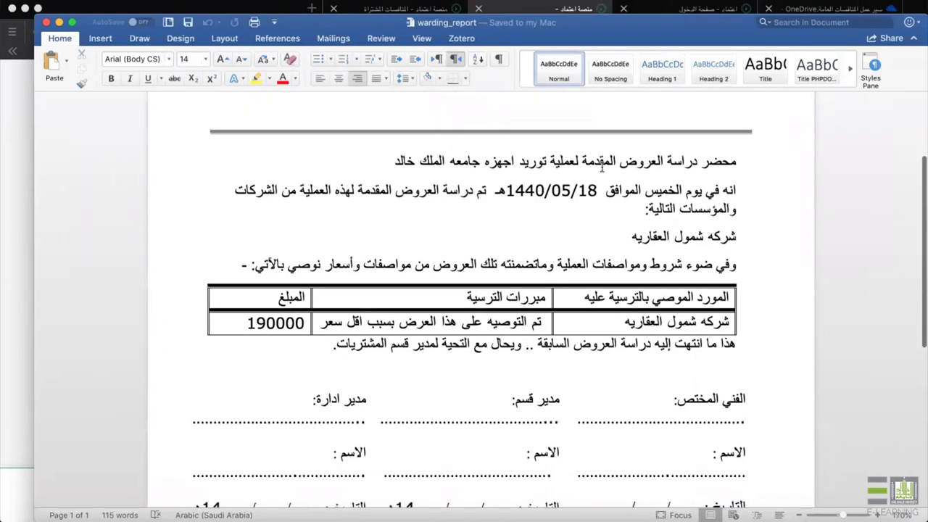
Adjust the supplier name column beside the 190000 amount, then close the report without saving.
{"action": "left_click_drag", "start_coordinate": [580, 167], "coordinate": [384, 167]}
{"action": "left_click_drag", "start_coordinate": [703, 192], "coordinate": [506, 193]}
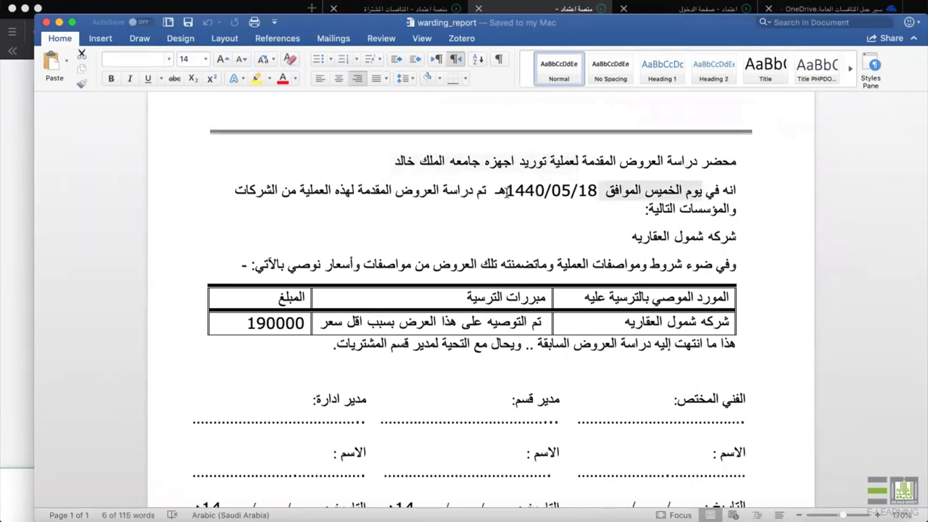
{"action": "scroll", "coordinate": [543, 206], "scroll_direction": "down", "scroll_amount": 3}
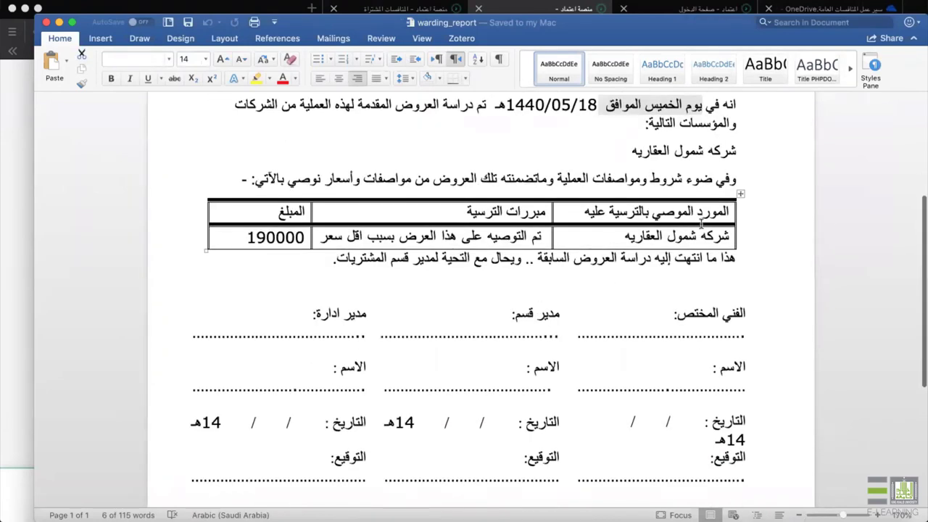
{"action": "triple_click", "coordinate": [607, 239]}
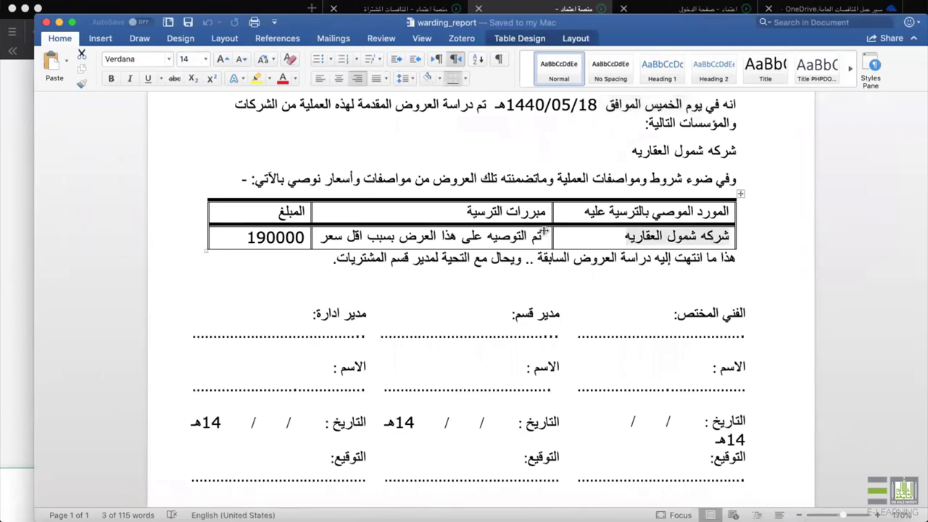
{"action": "left_click_drag", "start_coordinate": [549, 230], "coordinate": [371, 236]}
{"action": "left_click", "coordinate": [285, 233]}
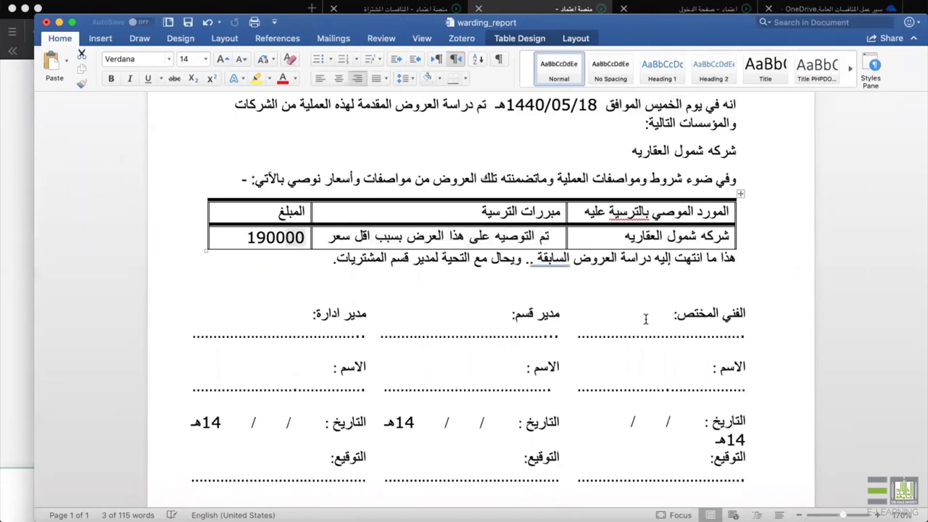
{"action": "scroll", "coordinate": [649, 414], "scroll_direction": "down", "scroll_amount": 3}
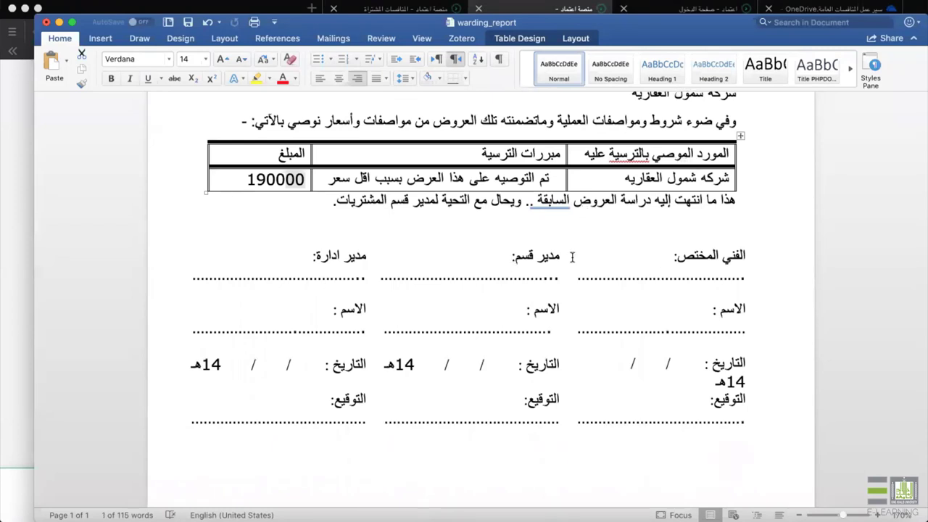
{"action": "left_click", "coordinate": [45, 23]}
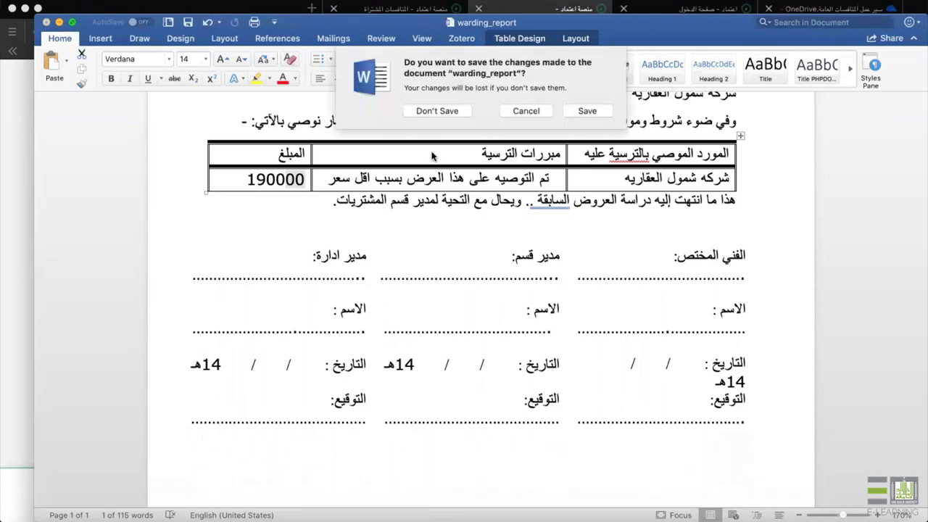
{"action": "left_click", "coordinate": [451, 111]}
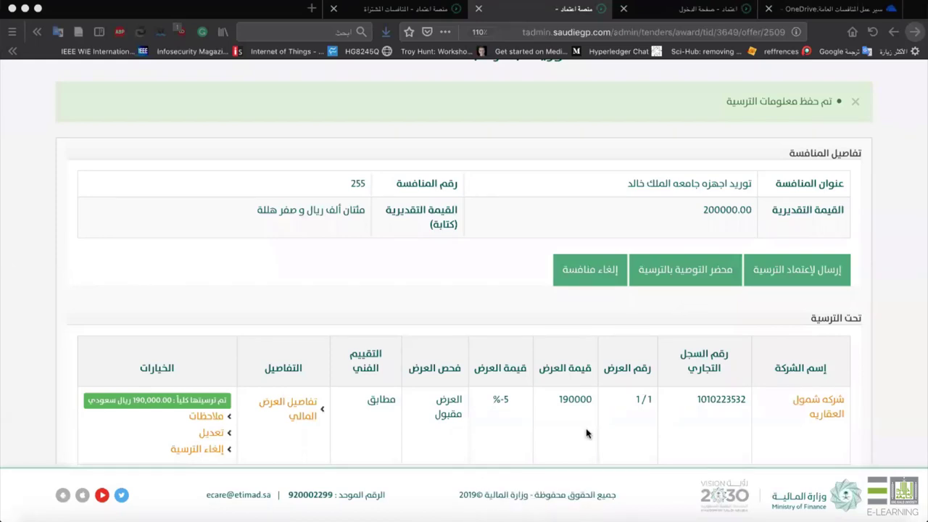
Send tender 255's 190000 award for approval, confirm with تأكيد, and log out.
{"action": "scroll", "coordinate": [506, 347], "scroll_direction": "down", "scroll_amount": 2}
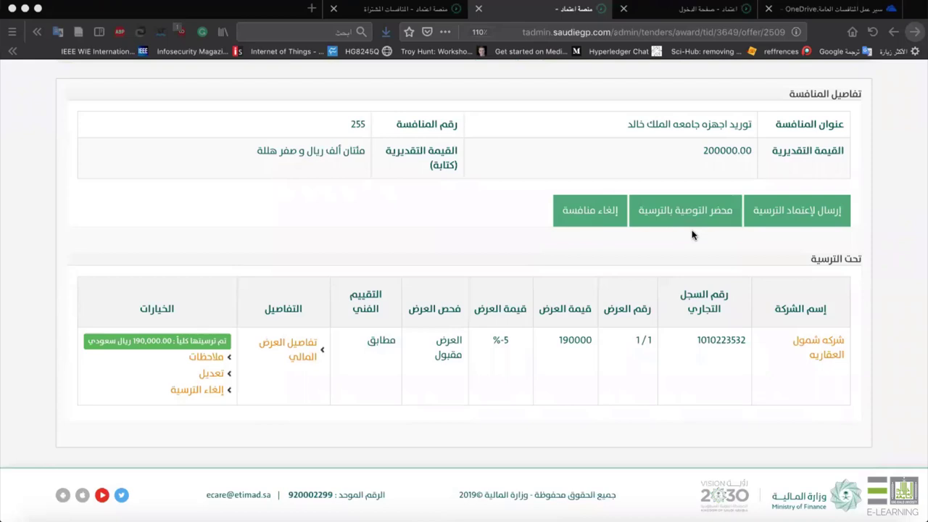
{"action": "left_click", "coordinate": [798, 209]}
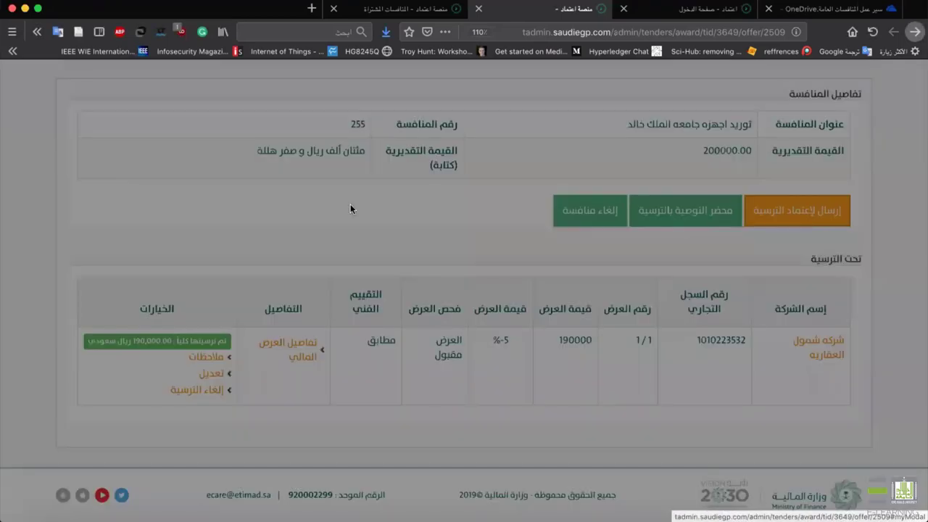
{"action": "left_click", "coordinate": [320, 210]}
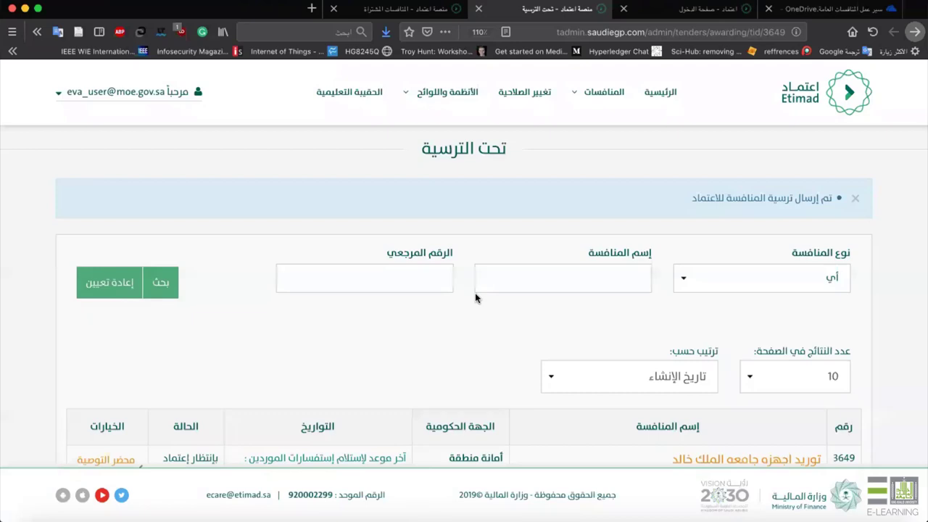
{"action": "left_click", "coordinate": [142, 93]}
{"action": "left_click", "coordinate": [148, 240]}
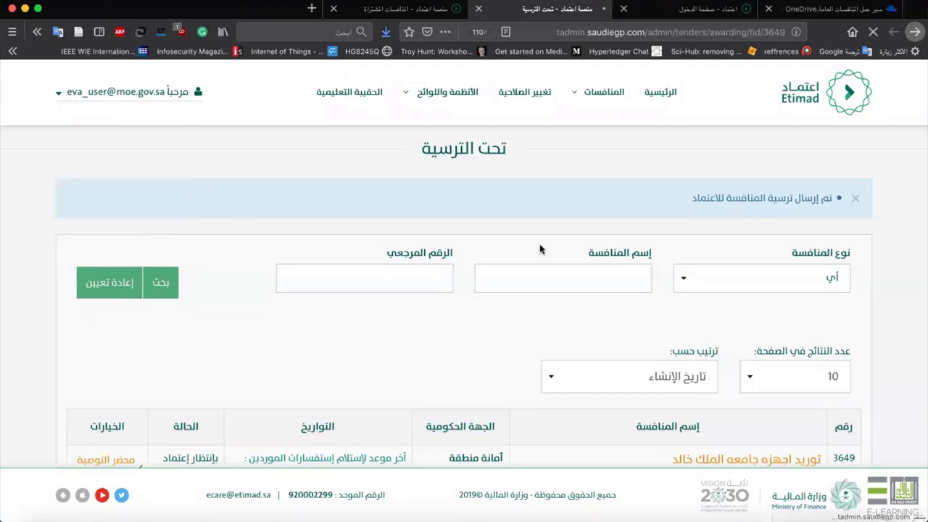
Sign in with the saved administrator login and verification code, then open the ترسية awarding list.
{"action": "left_click", "coordinate": [326, 233]}
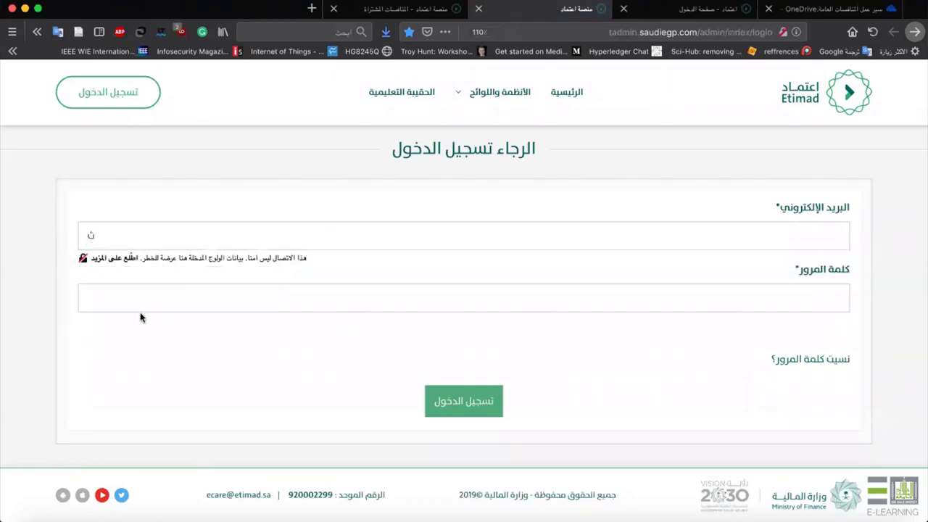
{"action": "type", "text": "e"}
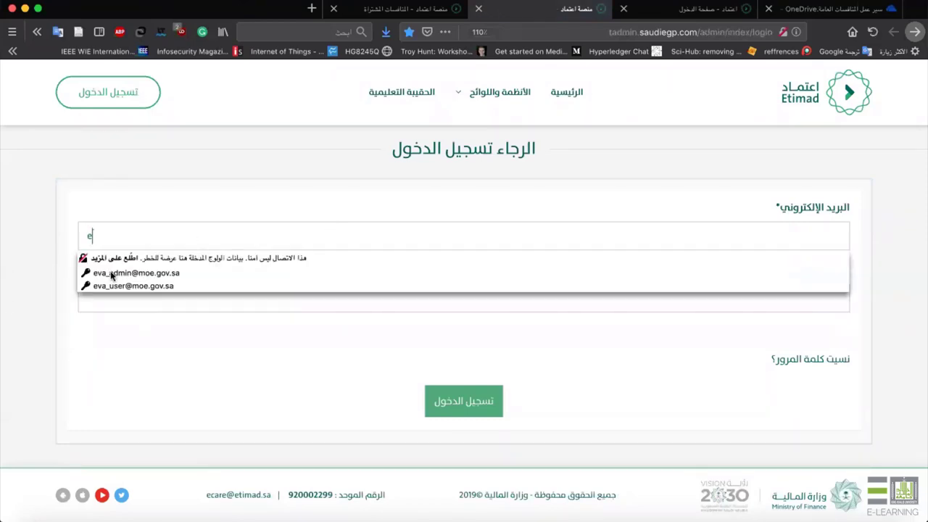
{"action": "left_click", "coordinate": [112, 274]}
{"action": "left_click", "coordinate": [475, 418]}
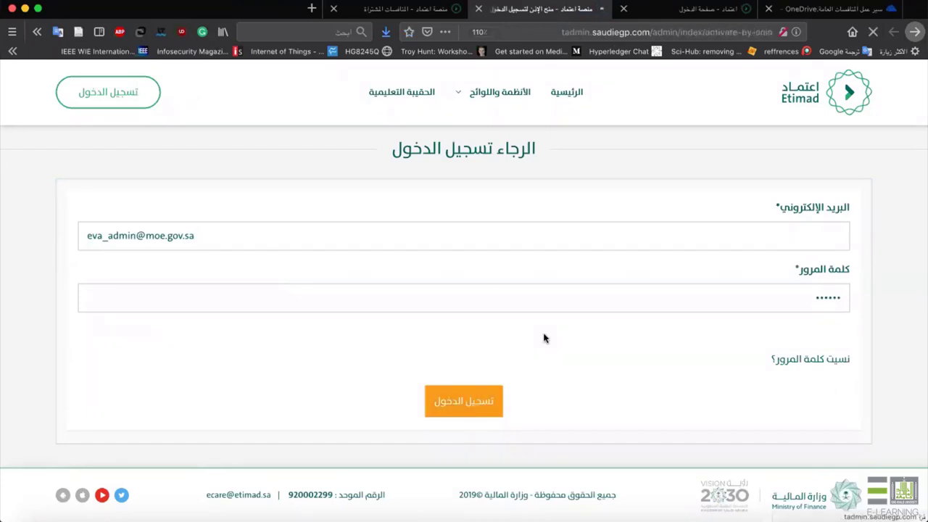
{"action": "type", "text": "ewewe"}
{"action": "key", "text": "Return"}
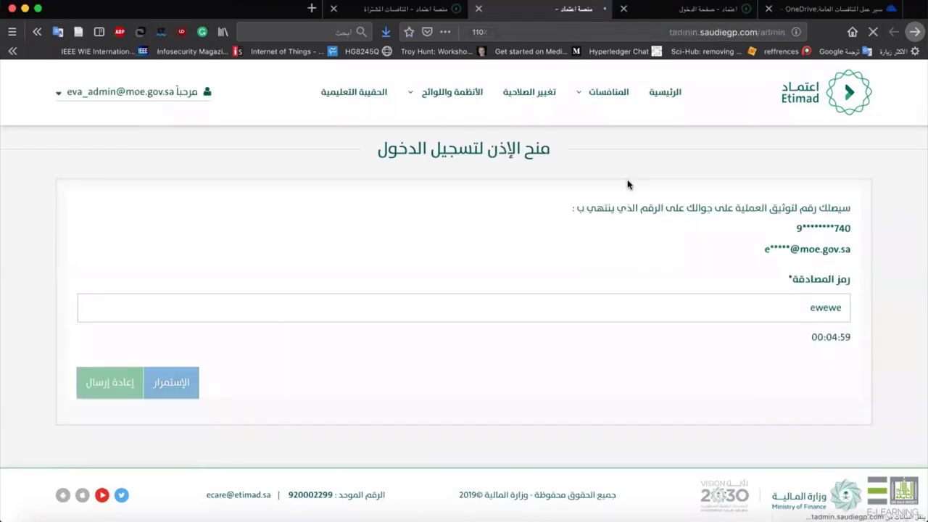
{"action": "left_click", "coordinate": [160, 232]}
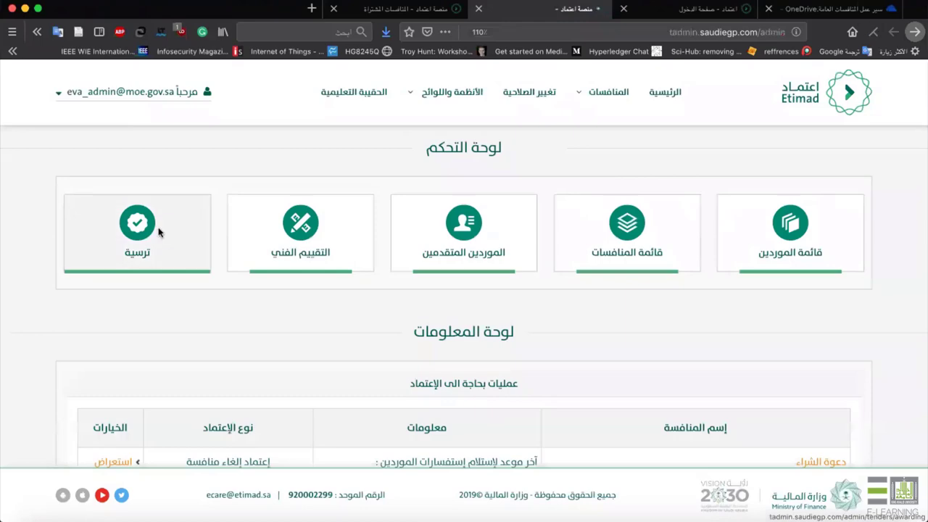
{"action": "scroll", "coordinate": [260, 344], "scroll_direction": "down", "scroll_amount": 4}
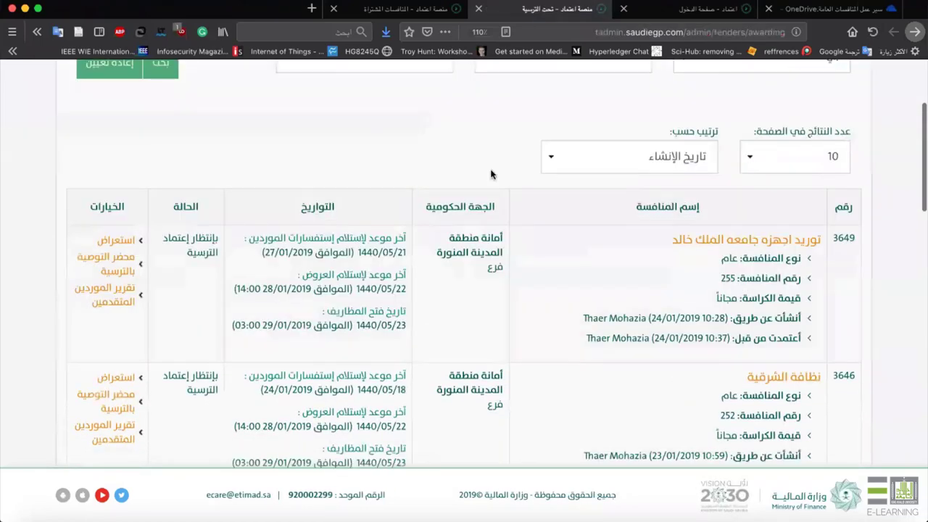
Open tender 3649's award details and approve its award with the authorization code.
{"action": "left_click", "coordinate": [109, 241]}
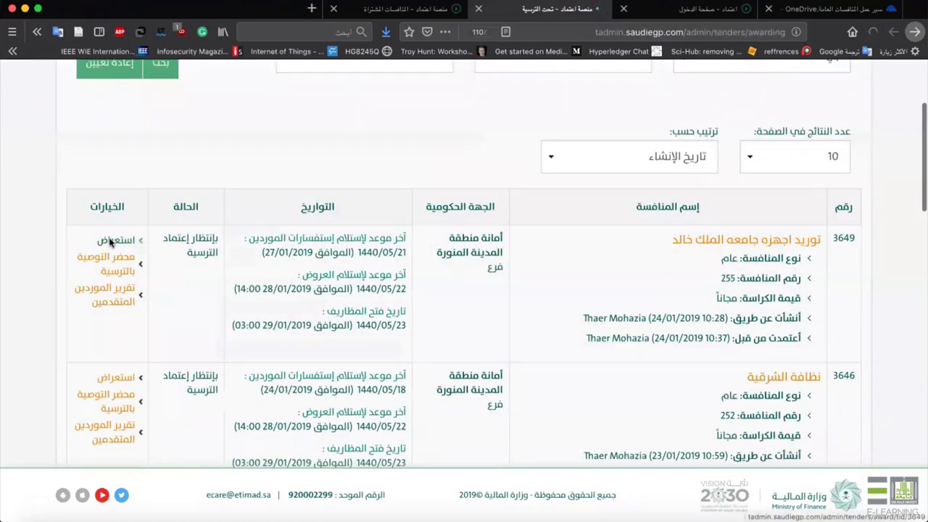
{"action": "scroll", "coordinate": [515, 305], "scroll_direction": "down", "scroll_amount": 2}
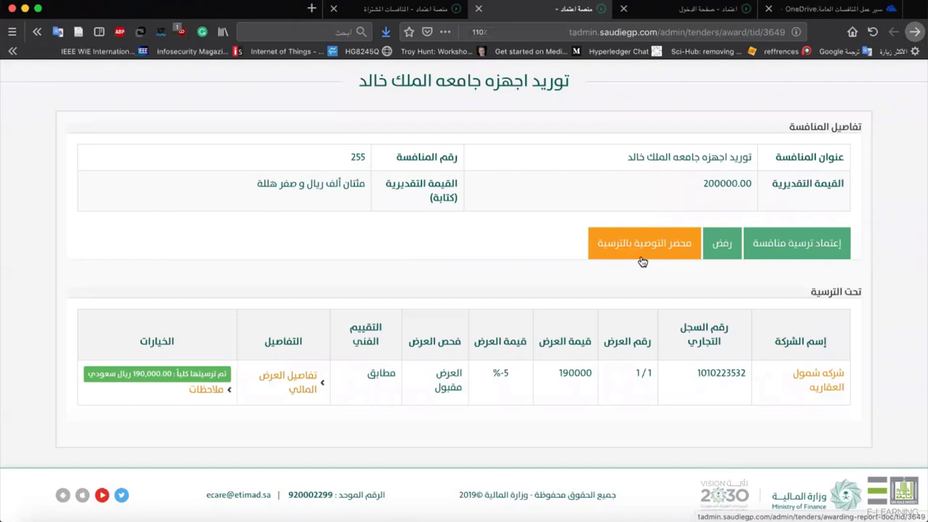
{"action": "left_click", "coordinate": [784, 245]}
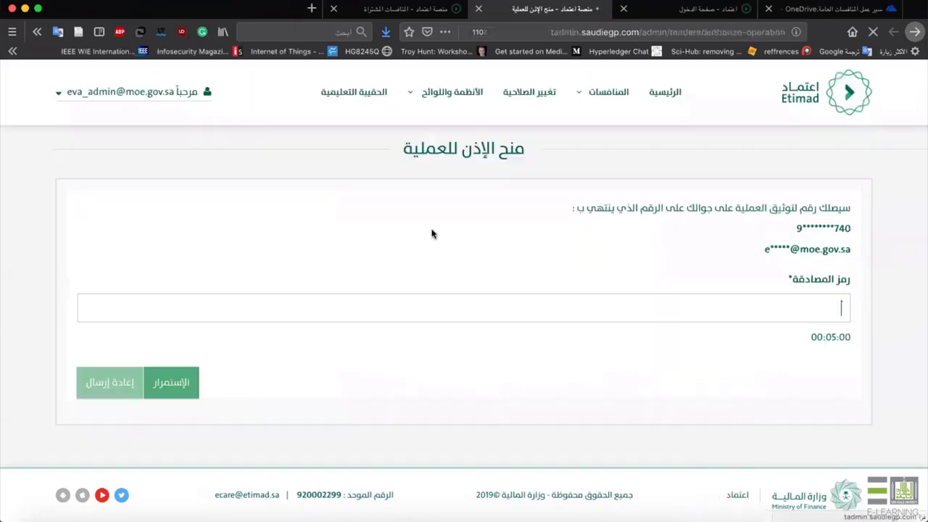
{"action": "type", "text": "343"}
{"action": "key", "text": "Return"}
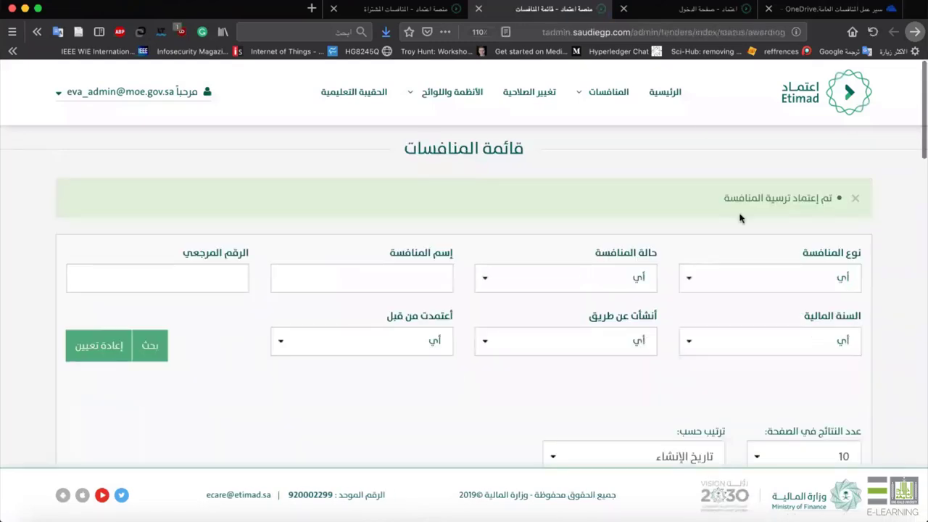
Confirm tender 3649 now shows as awarded, then go to the purchased tenders page.
{"action": "scroll", "coordinate": [527, 232], "scroll_direction": "down", "scroll_amount": 5}
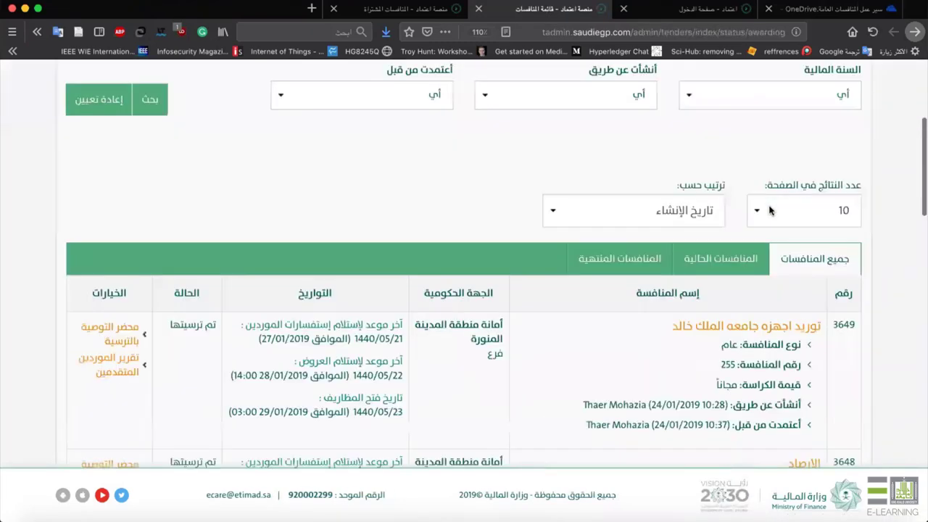
{"action": "scroll", "coordinate": [551, 225], "scroll_direction": "down", "scroll_amount": 1}
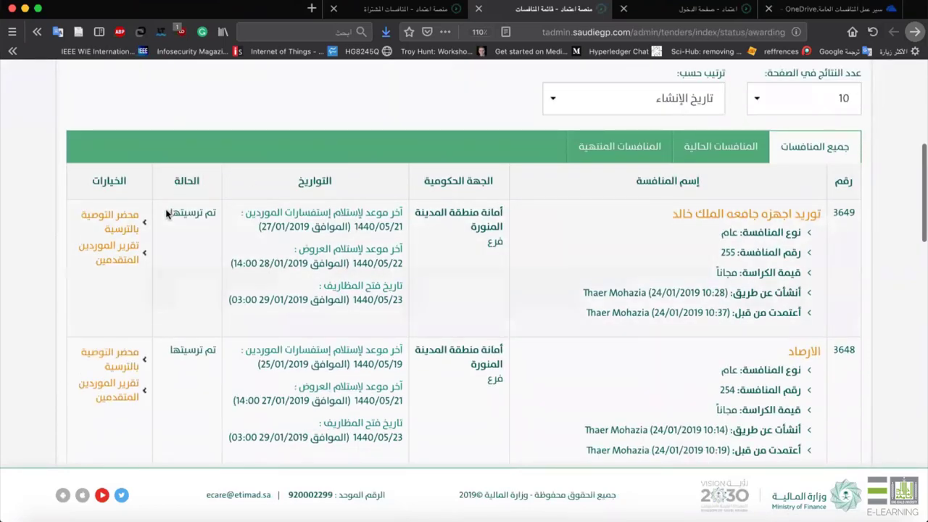
{"action": "left_click_drag", "start_coordinate": [226, 239], "coordinate": [181, 218]}
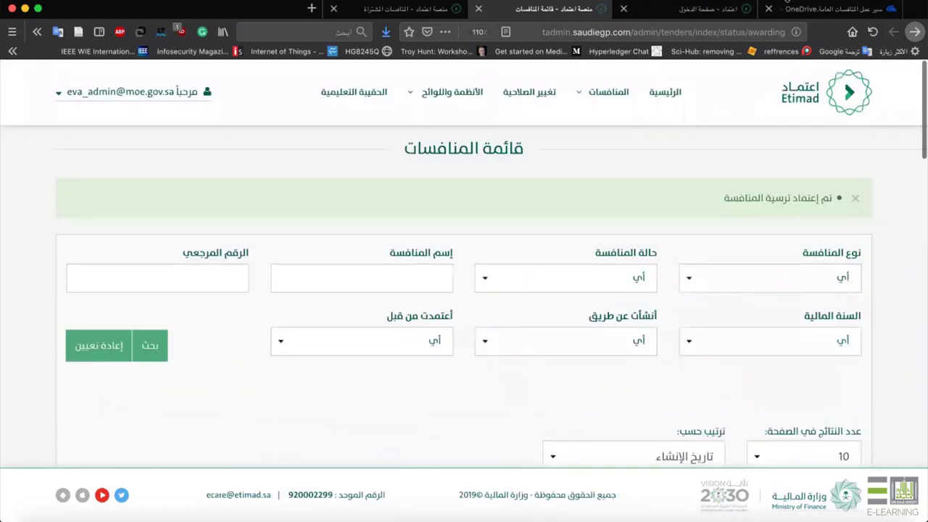
{"action": "left_click", "coordinate": [359, 13]}
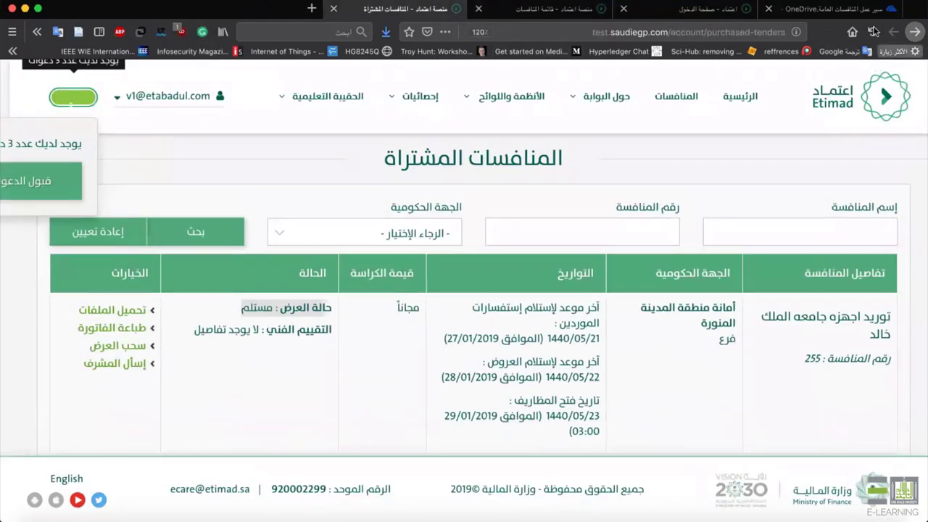
Reload the purchased tenders list and review tender 255's award details and awarded supplier.
{"action": "left_click", "coordinate": [873, 32]}
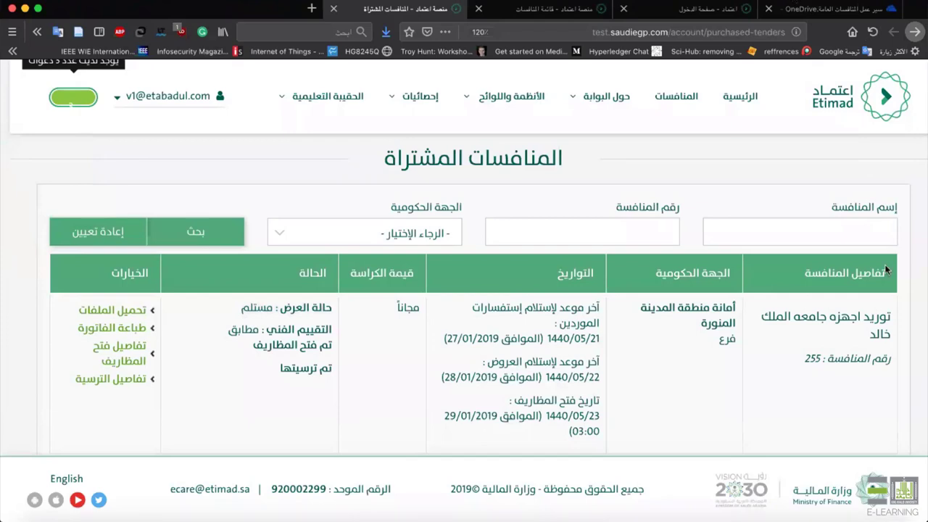
{"action": "right_click", "coordinate": [277, 369]}
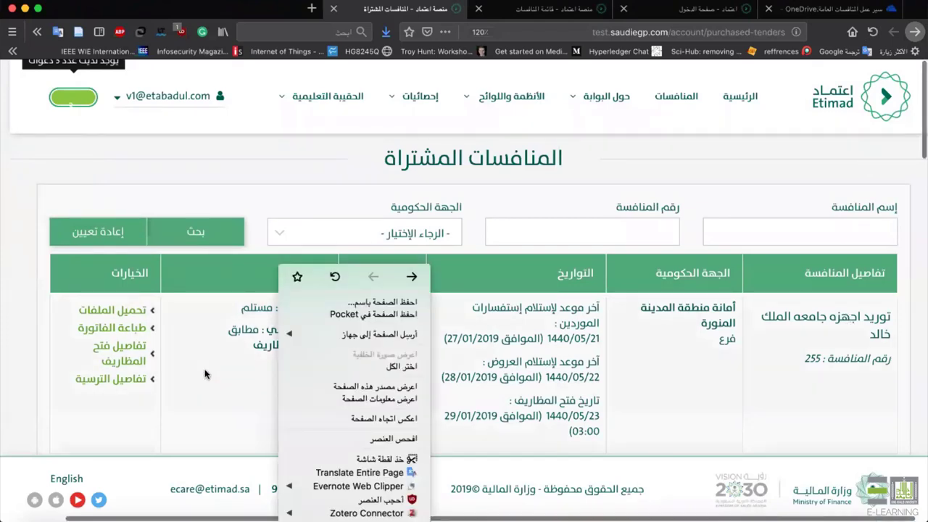
{"action": "left_click", "coordinate": [275, 371]}
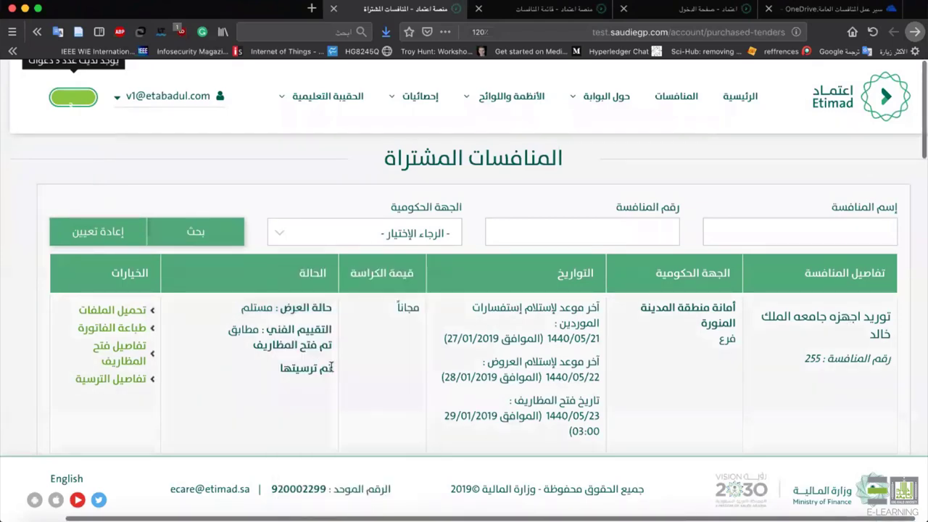
{"action": "left_click", "coordinate": [130, 375]}
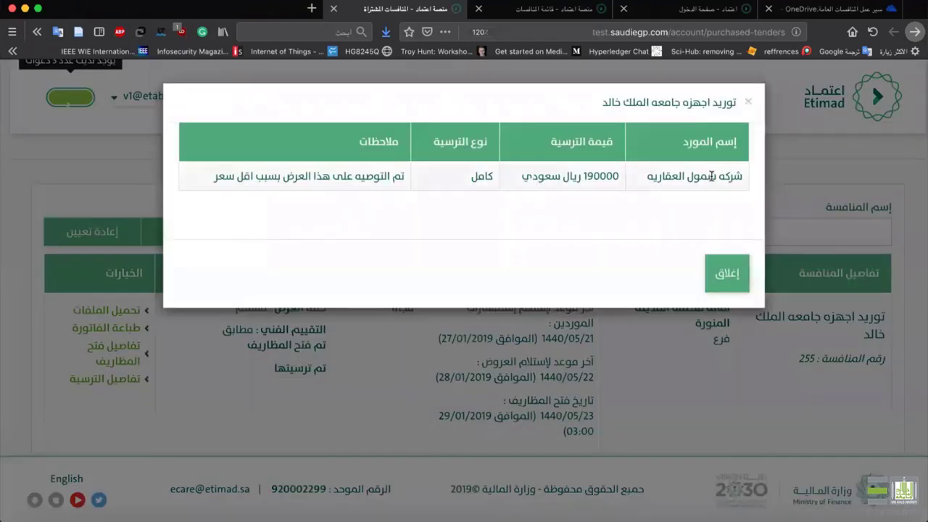
{"action": "left_click_drag", "start_coordinate": [639, 178], "coordinate": [635, 179]}
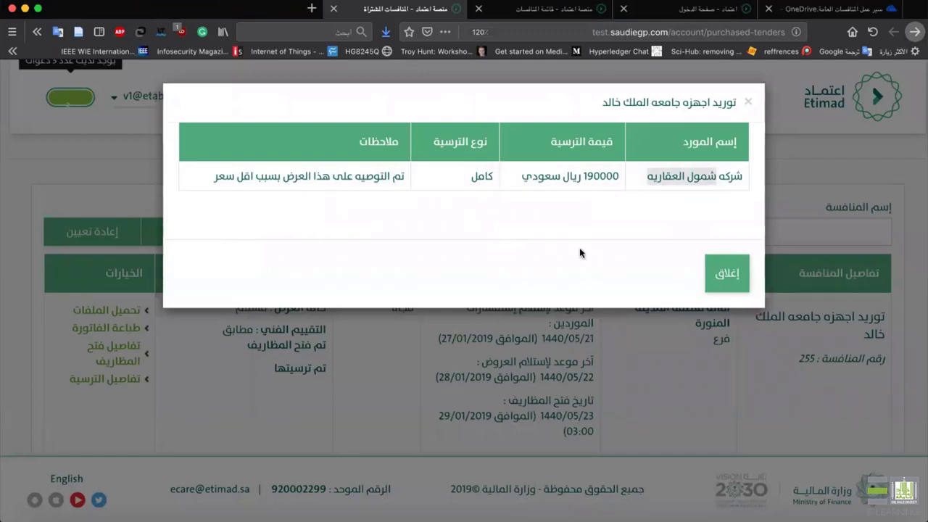
{"action": "left_click", "coordinate": [429, 309]}
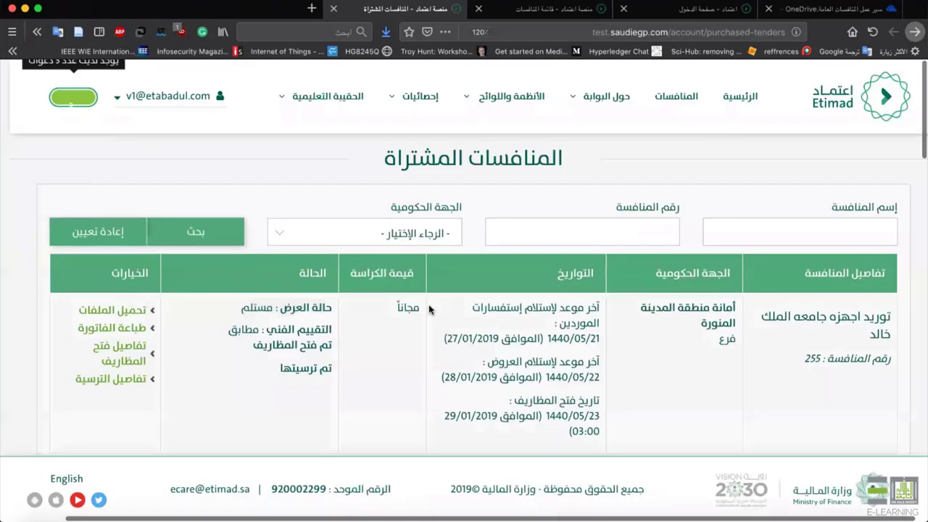
{"action": "scroll", "coordinate": [431, 308], "scroll_direction": "down", "scroll_amount": 1}
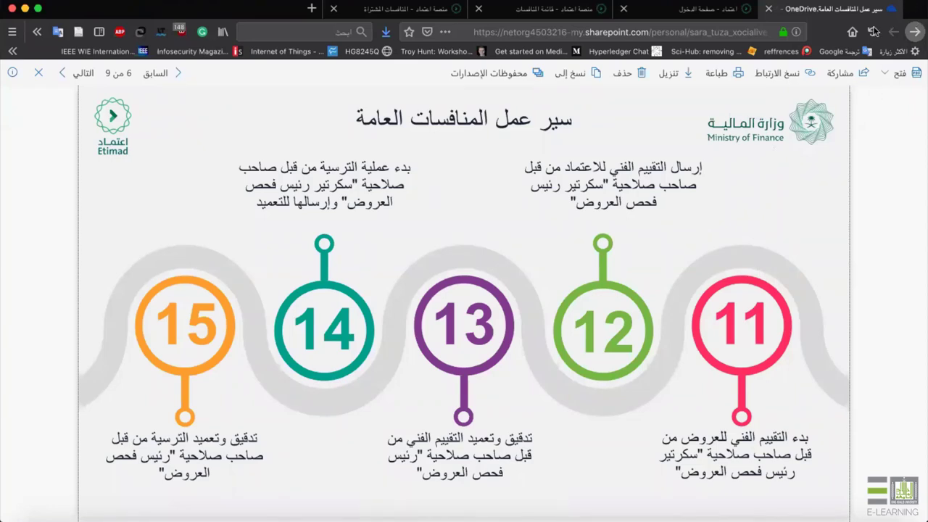
Go back from the workflow slide to the PDF folder, then return to the purchased tenders tab.
{"action": "left_click", "coordinate": [914, 34]}
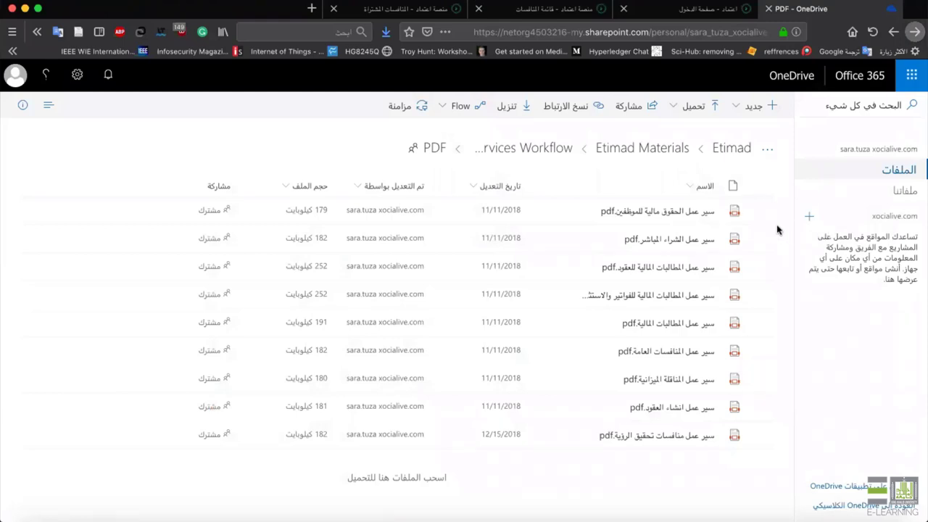
{"action": "left_click", "coordinate": [394, 15]}
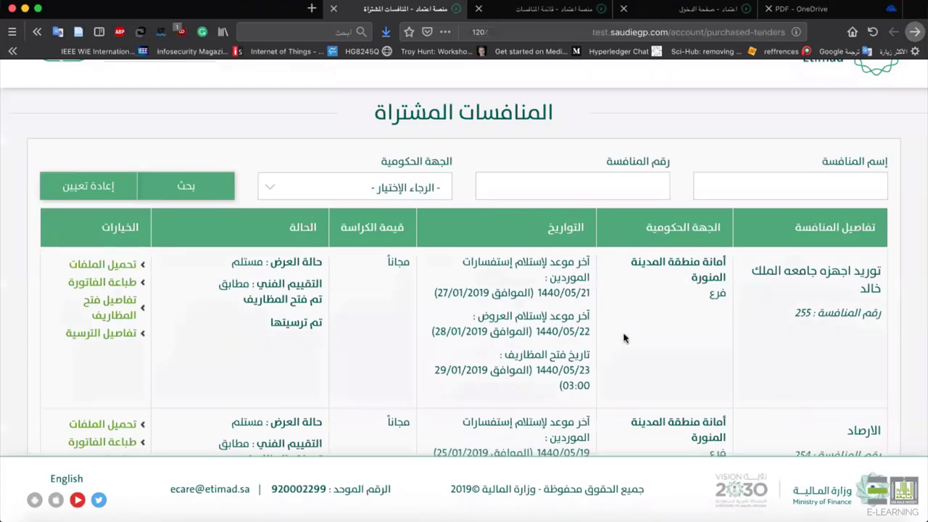
{"action": "scroll", "coordinate": [684, 224], "scroll_direction": "down", "scroll_amount": 2}
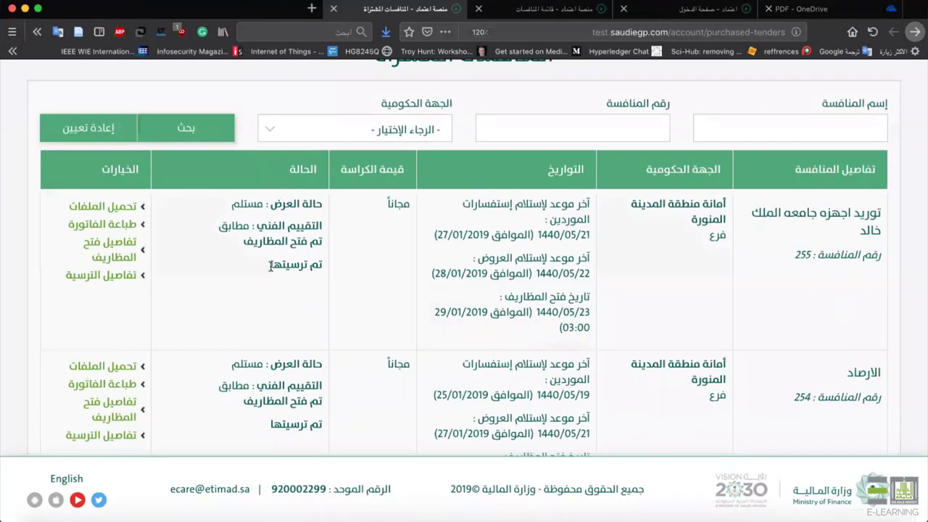
{"action": "left_click", "coordinate": [109, 275]}
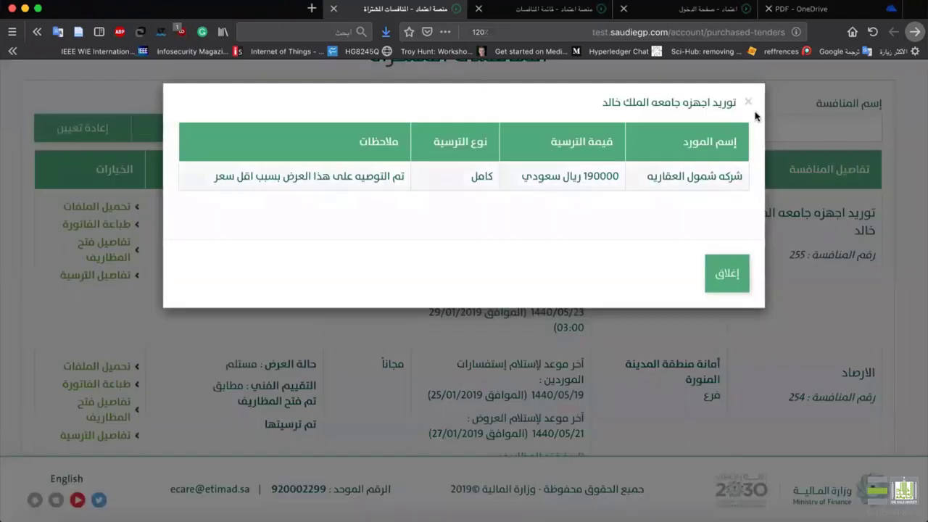
{"action": "left_click", "coordinate": [747, 102]}
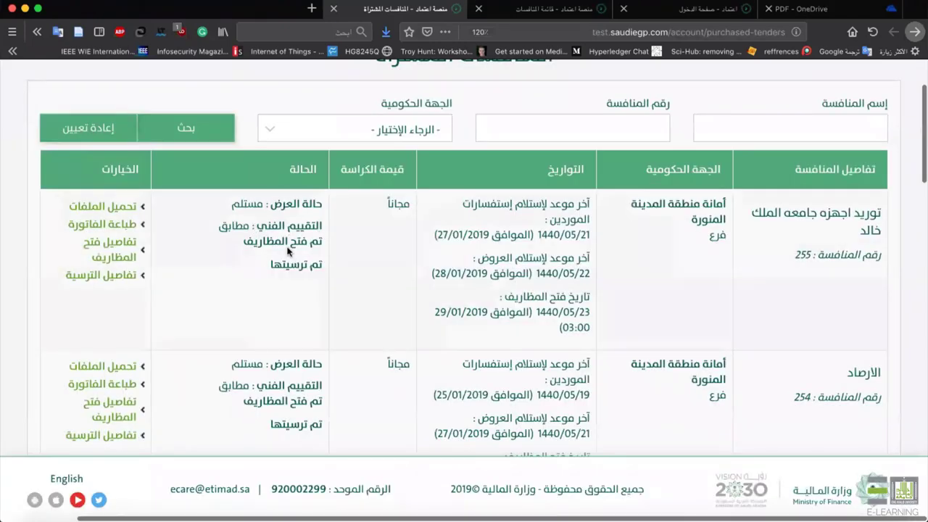
{"action": "left_click", "coordinate": [115, 276]}
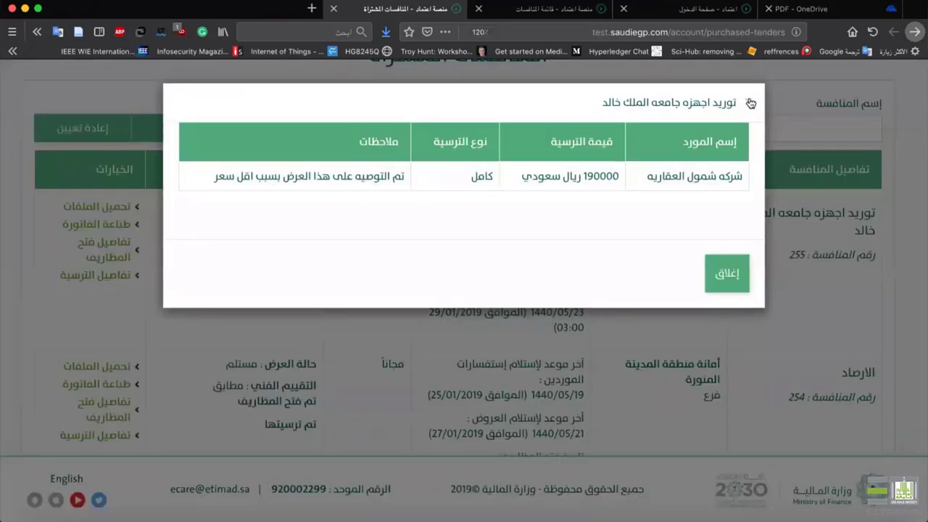
{"action": "left_click", "coordinate": [751, 102]}
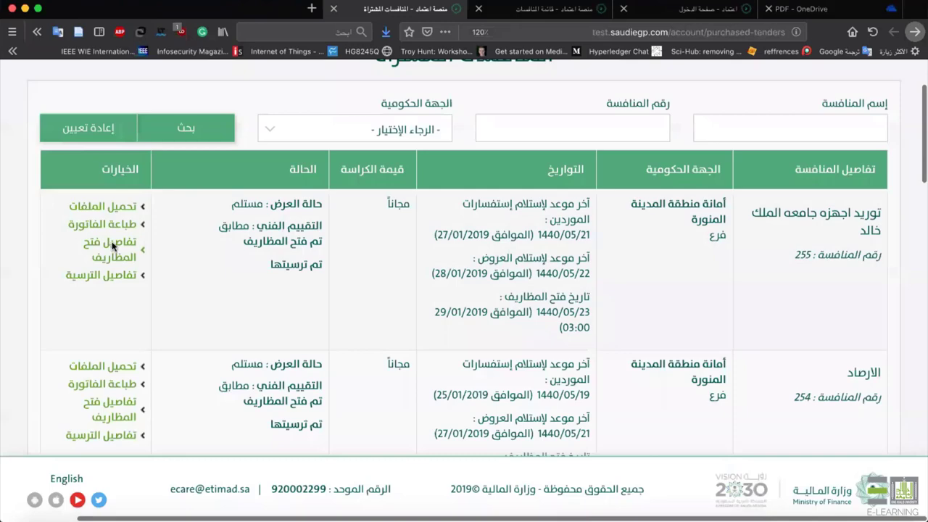
{"action": "left_click", "coordinate": [78, 211]}
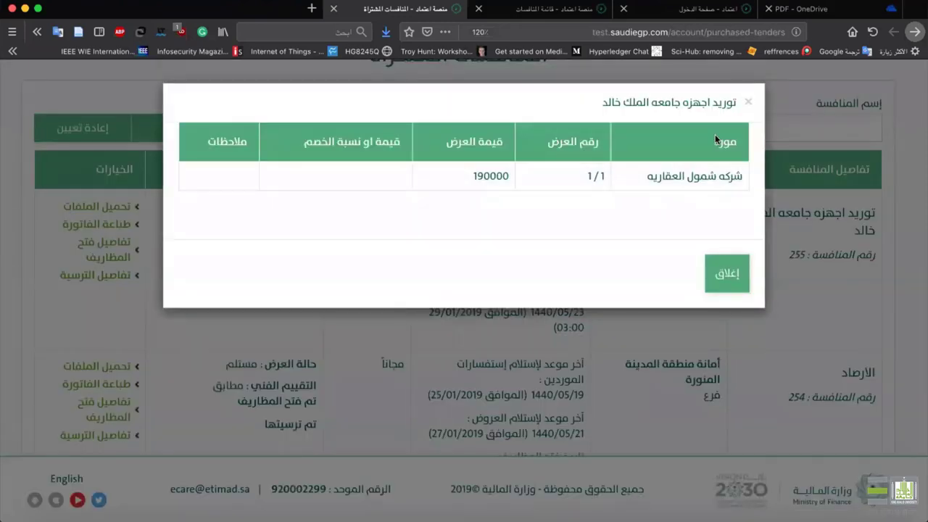
{"action": "left_click", "coordinate": [750, 103]}
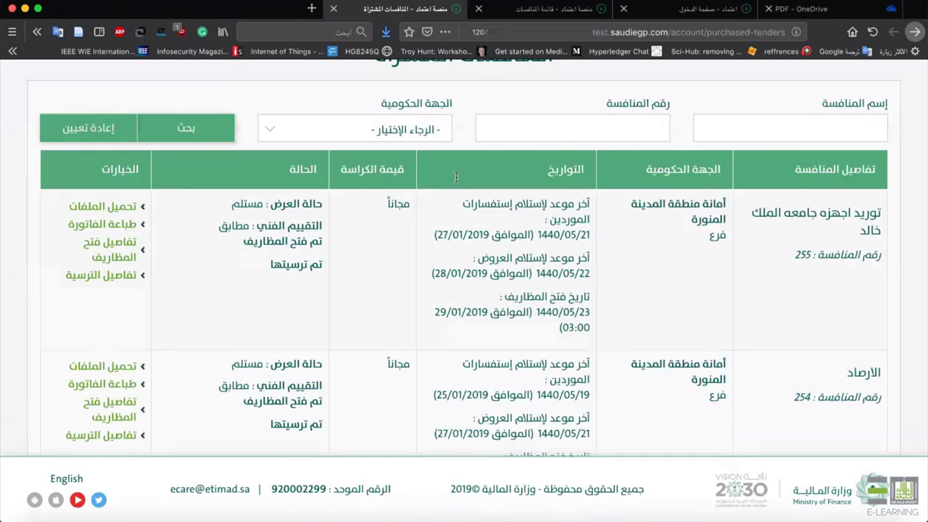
Scroll the admin's tenders list: tender 255 is awarded, tender 252 awaits award approval.
{"action": "left_click", "coordinate": [587, 17]}
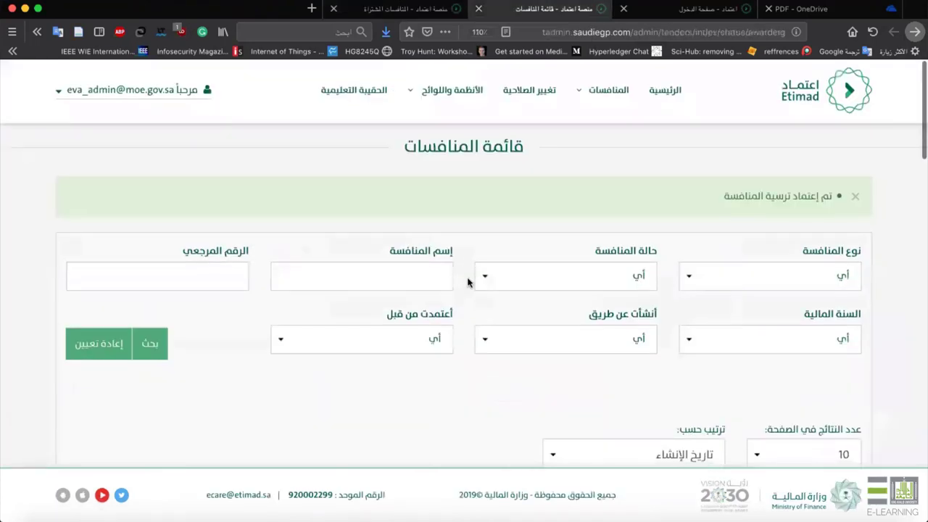
{"action": "scroll", "coordinate": [466, 280], "scroll_direction": "down", "scroll_amount": 6}
{"action": "scroll", "coordinate": [464, 238], "scroll_direction": "down", "scroll_amount": 6}
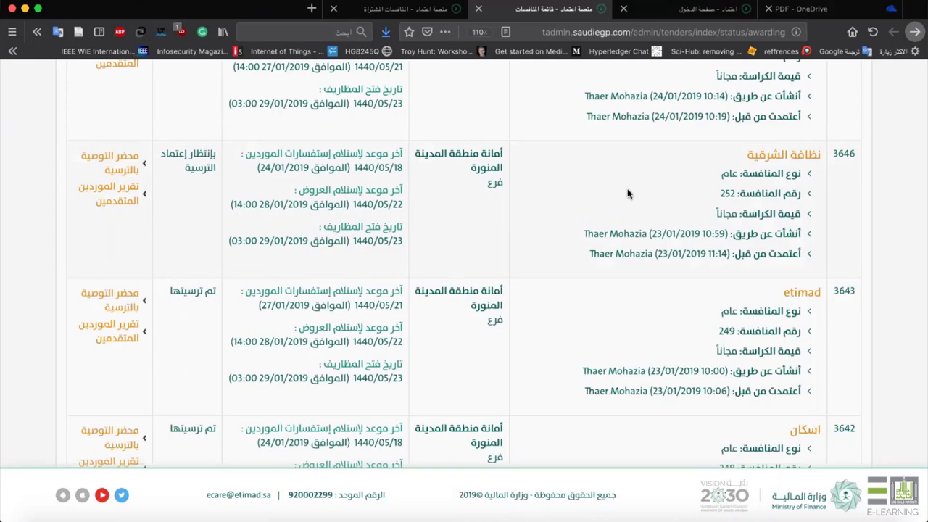
{"action": "scroll", "coordinate": [484, 200], "scroll_direction": "up", "scroll_amount": 10}
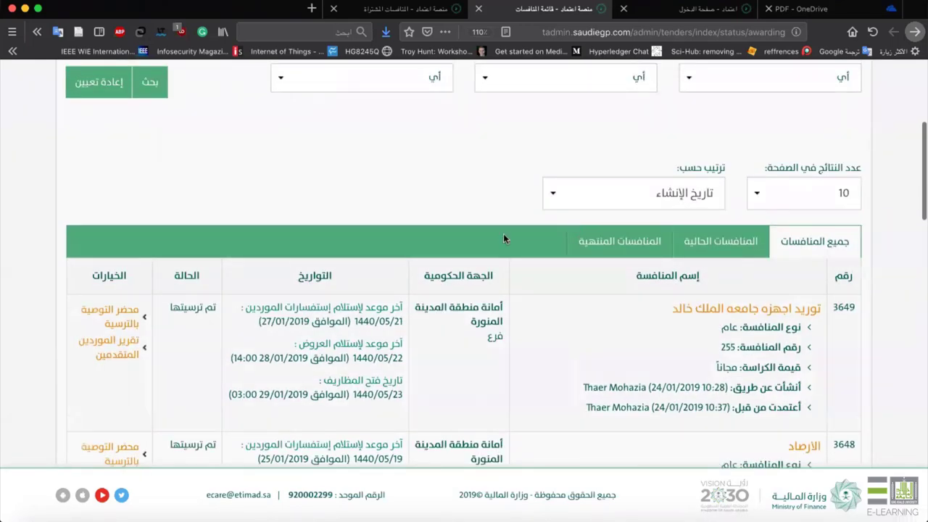
{"action": "scroll", "coordinate": [638, 77], "scroll_direction": "up", "scroll_amount": 4}
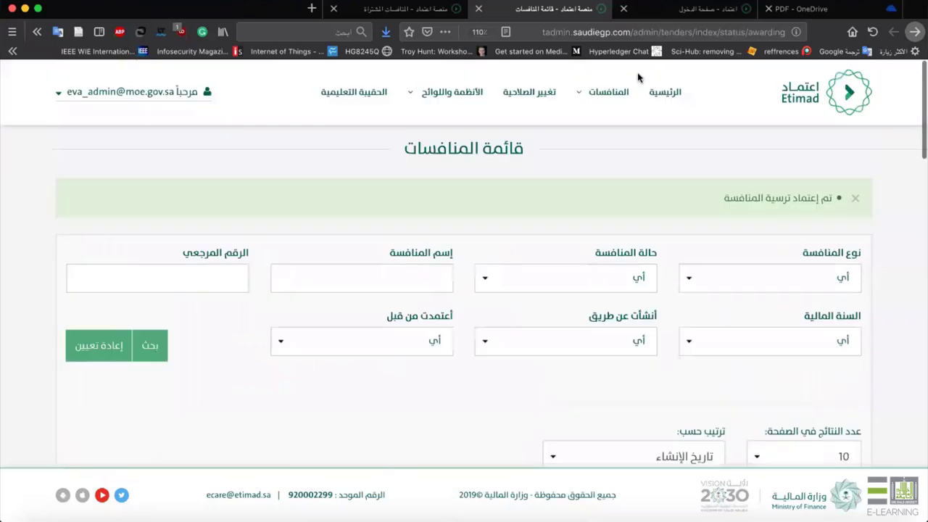
View سير عمل الشراء المباشر.pdf in OneDrive, then go back to the purchased tenders page.
{"action": "left_click", "coordinate": [819, 7]}
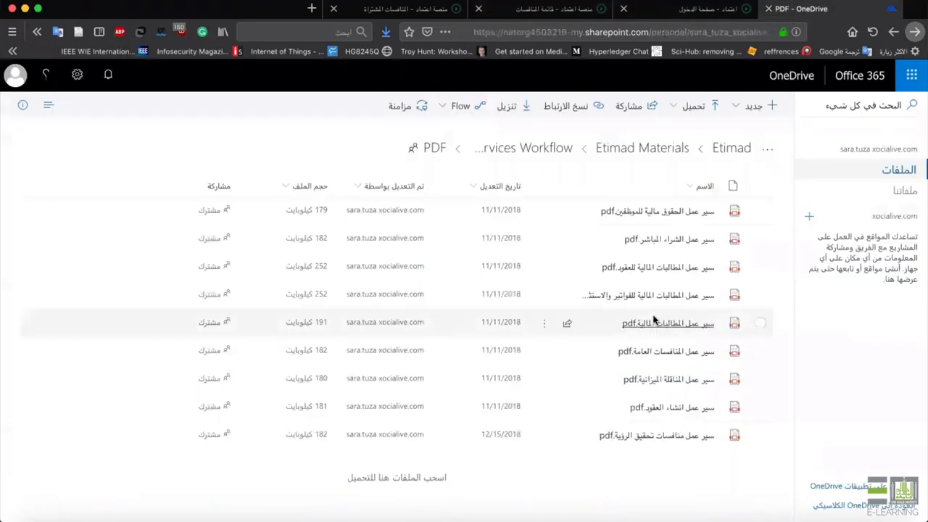
{"action": "left_click", "coordinate": [668, 242]}
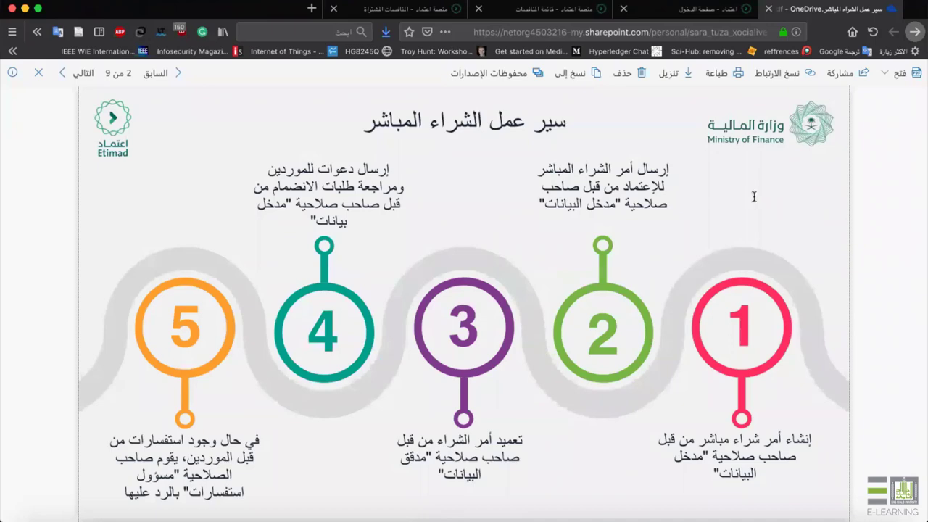
{"action": "left_click", "coordinate": [413, 16]}
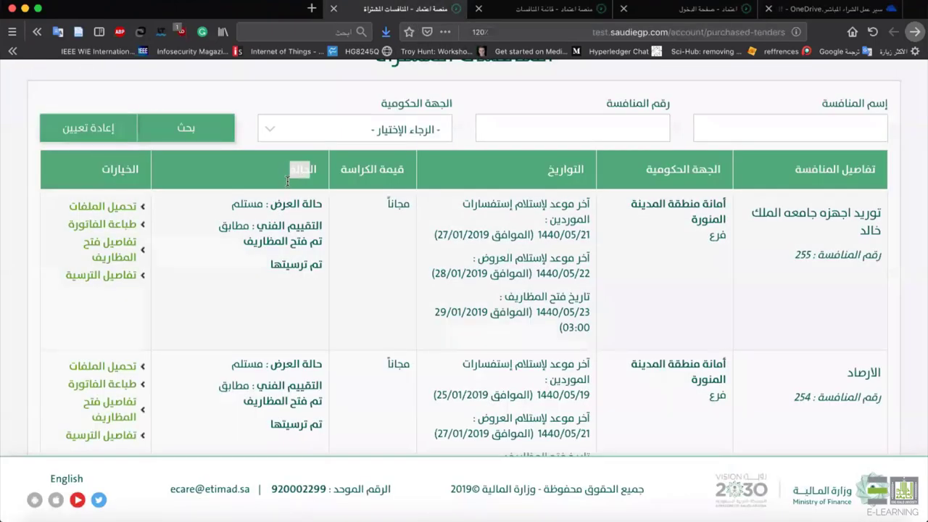
Check tender 255's awarded status in the purchased tenders list, then move to the login and workflow tabs.
{"action": "left_click_drag", "start_coordinate": [266, 262], "coordinate": [325, 266]}
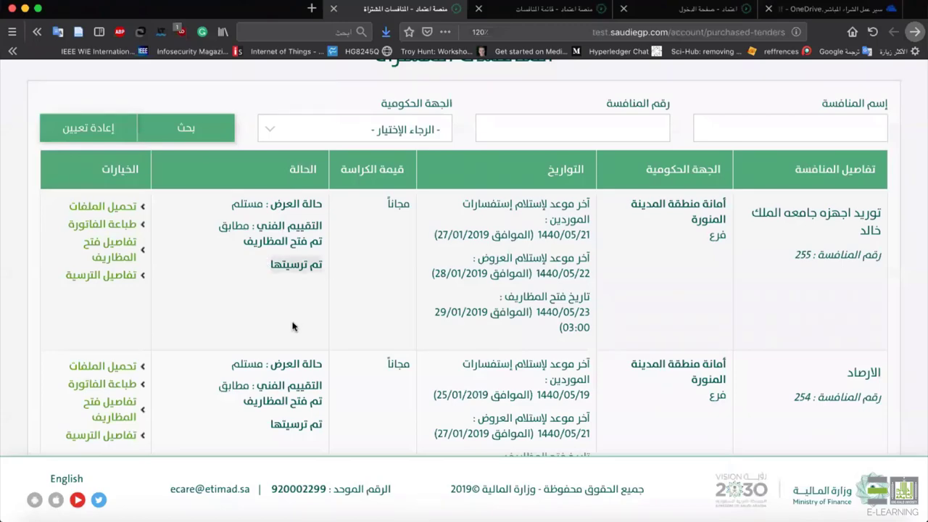
{"action": "scroll", "coordinate": [294, 285], "scroll_direction": "down", "scroll_amount": 20}
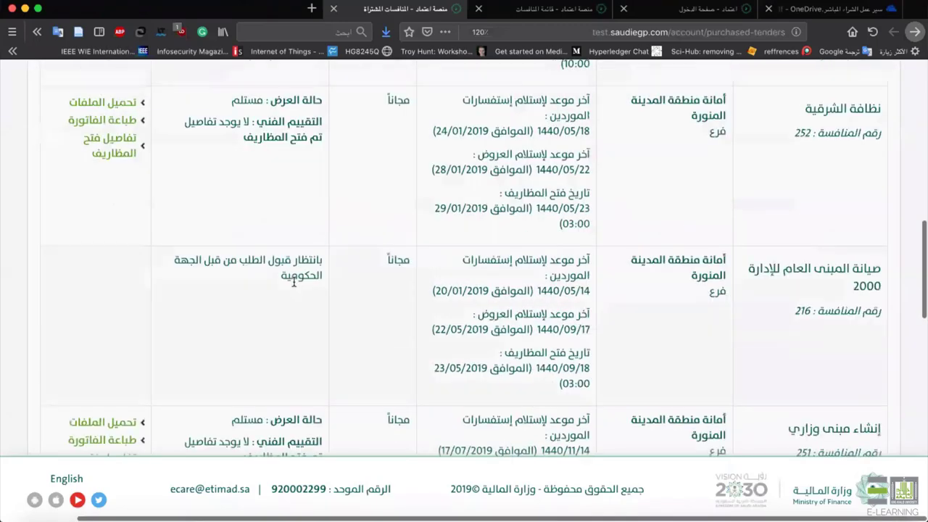
{"action": "scroll", "coordinate": [294, 285], "scroll_direction": "down", "scroll_amount": 5}
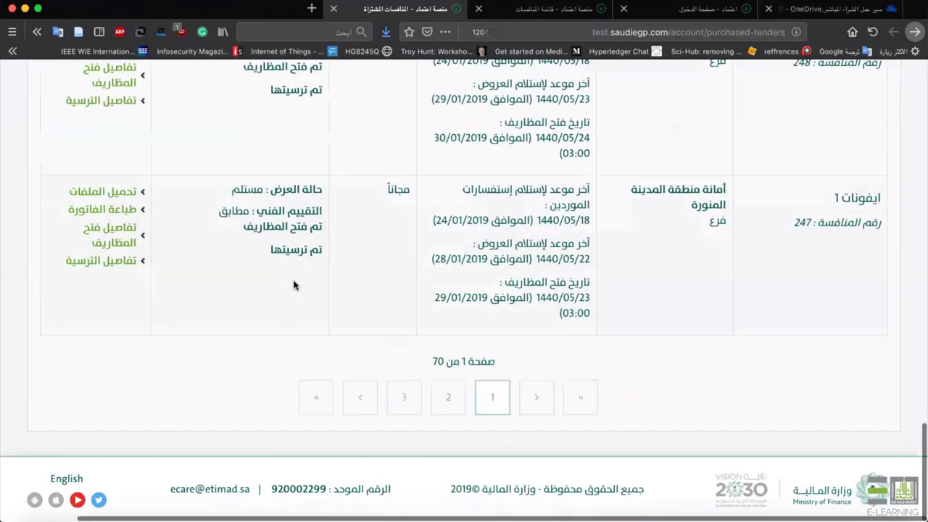
{"action": "scroll", "coordinate": [294, 284], "scroll_direction": "up", "scroll_amount": 20}
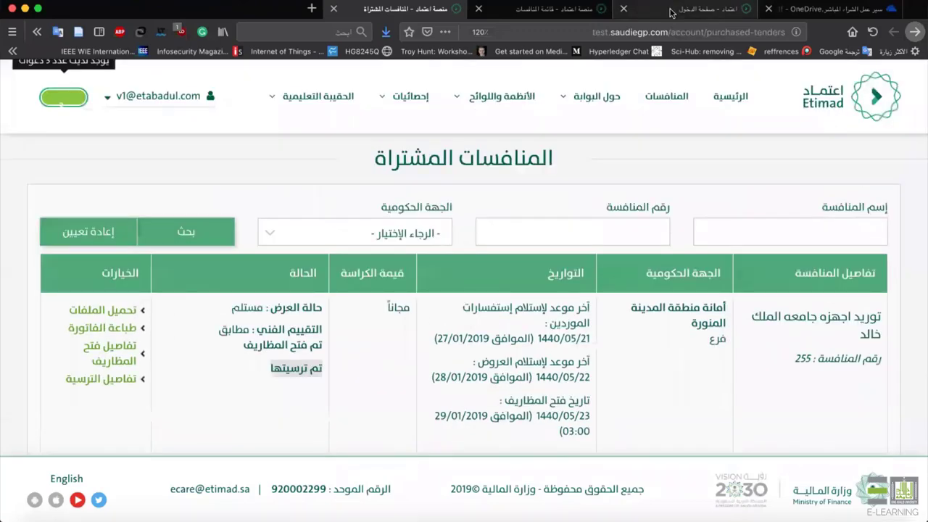
{"action": "left_click", "coordinate": [672, 13]}
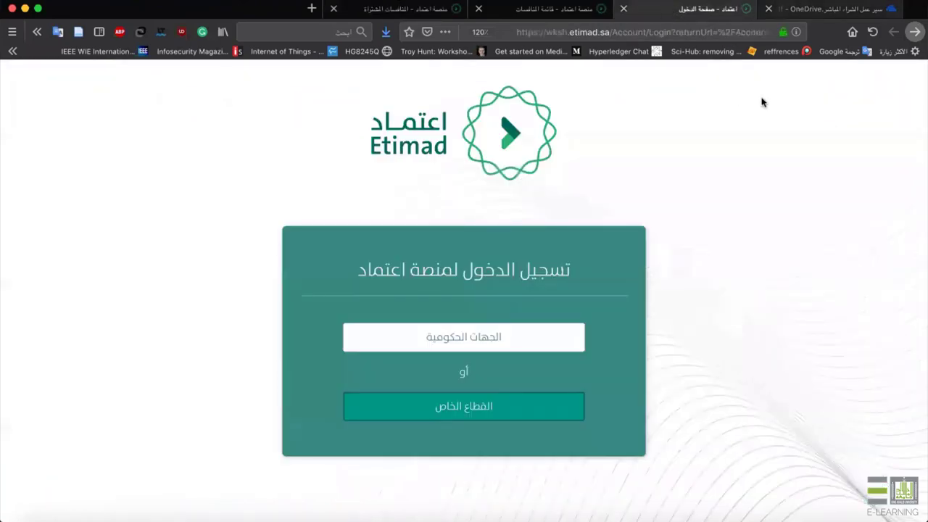
{"action": "key", "text": "ctrl+shift+Tab"}
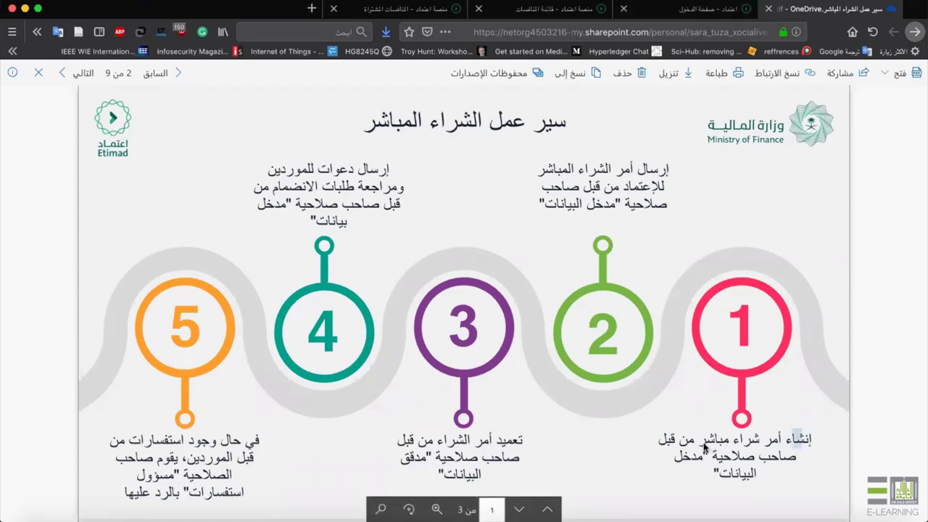
{"action": "left_click_drag", "start_coordinate": [703, 447], "coordinate": [703, 447]}
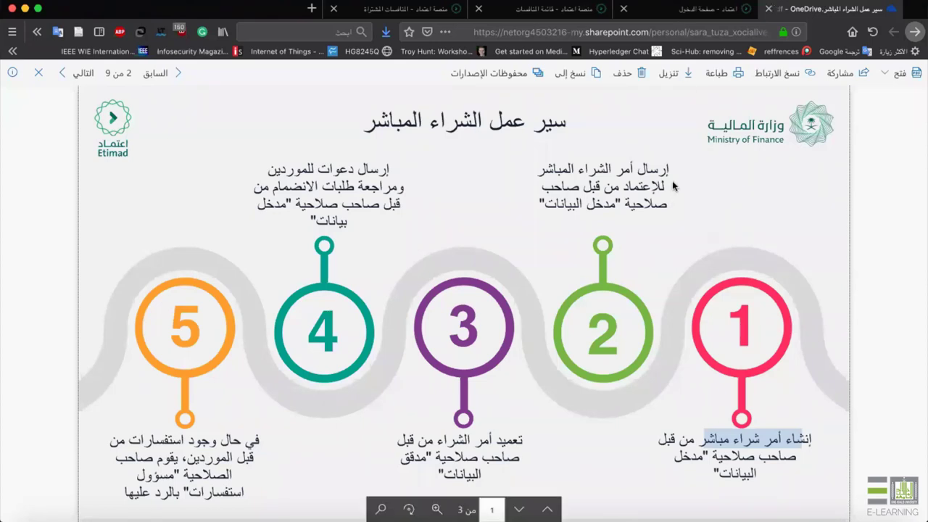
{"action": "left_click", "coordinate": [561, 9]}
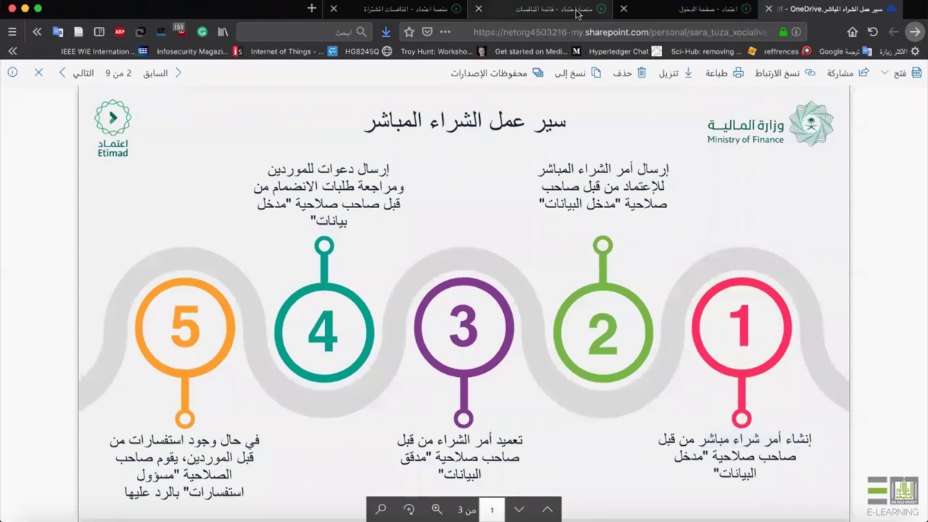
Sign out of the admin account and sign in with the saved data-entry login and SMS code.
{"action": "left_click", "coordinate": [158, 90]}
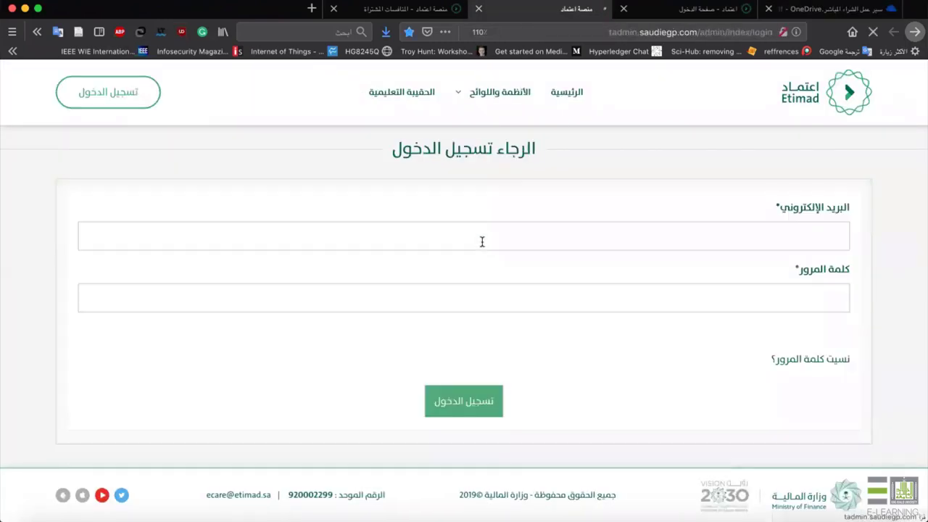
{"action": "left_click", "coordinate": [482, 235]}
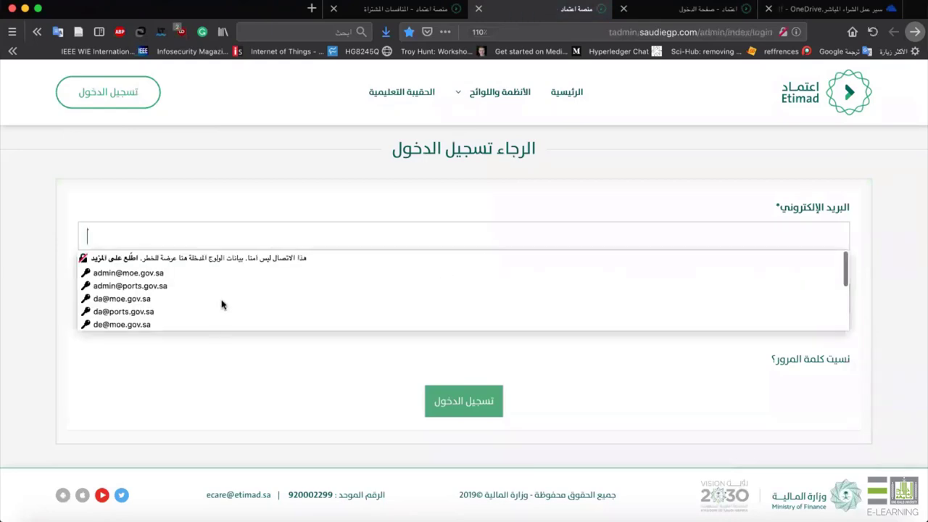
{"action": "type", "text": "de"}
{"action": "left_click", "coordinate": [129, 270]}
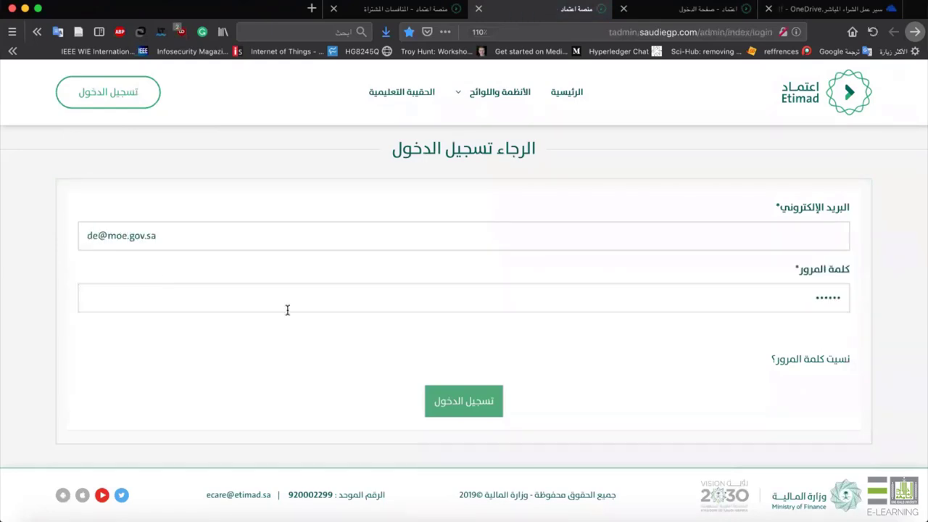
{"action": "key", "text": "Return"}
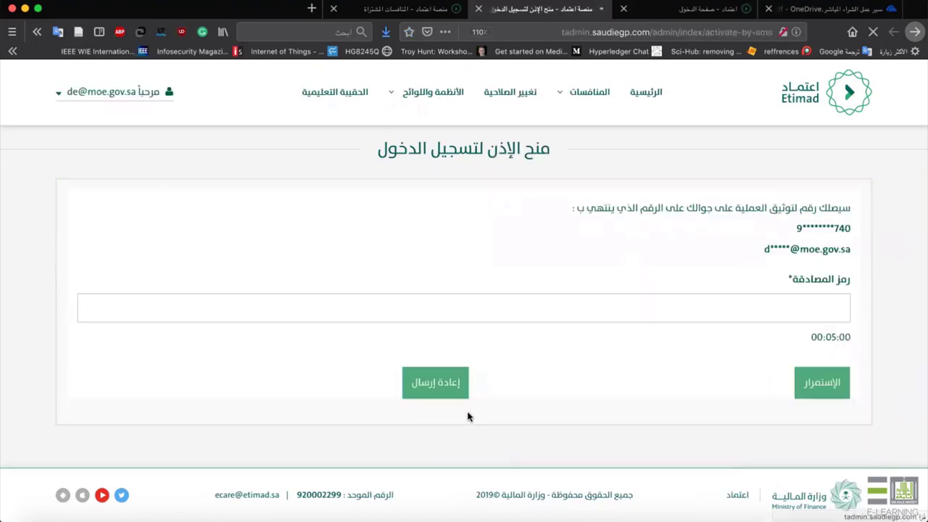
{"action": "type", "text": "4443"}
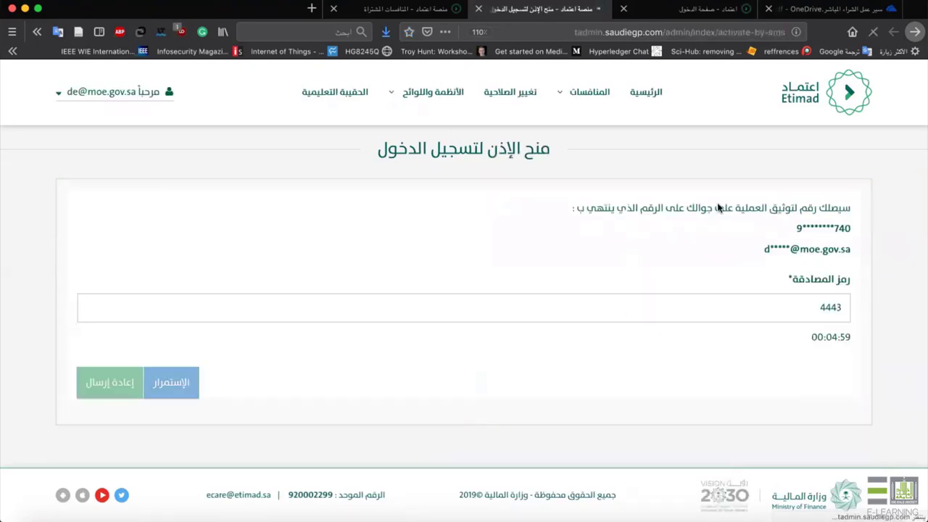
{"action": "key", "text": "Return"}
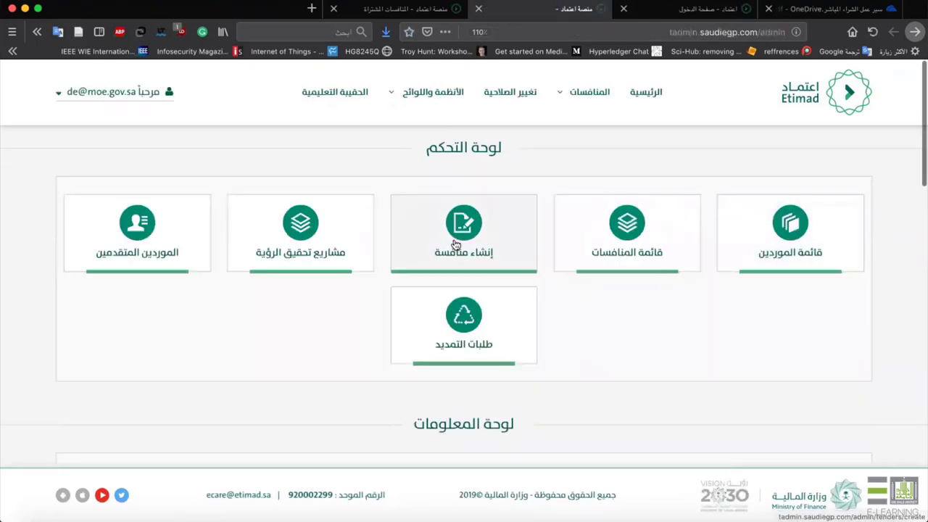
{"action": "left_click", "coordinate": [455, 244]}
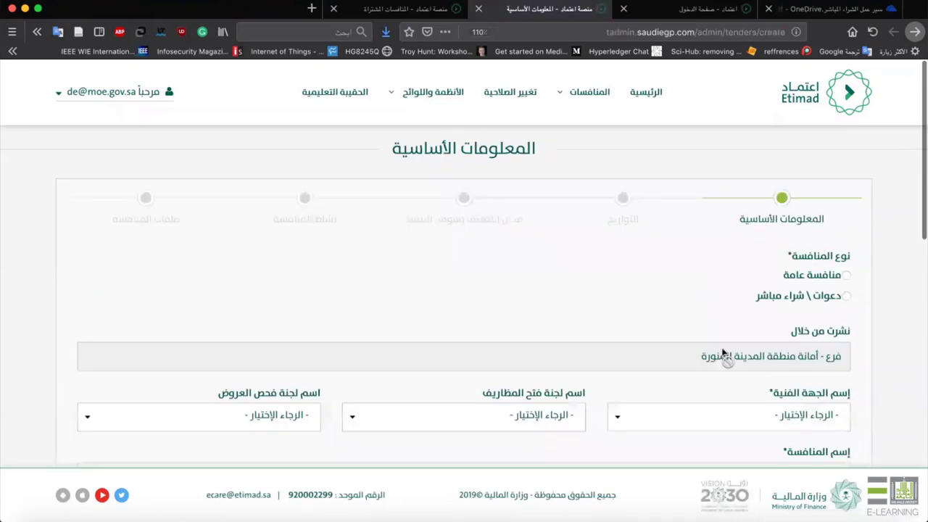
{"action": "scroll", "coordinate": [722, 353], "scroll_direction": "down", "scroll_amount": 1}
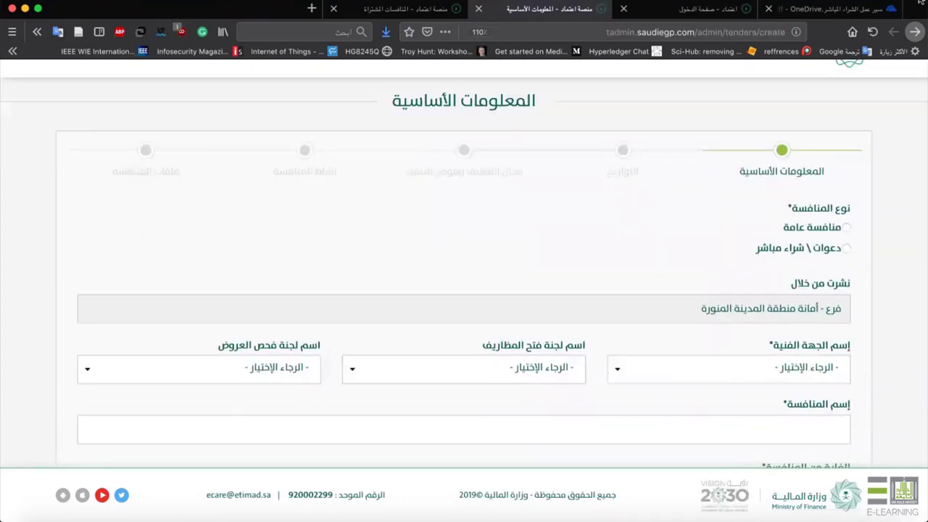
{"action": "left_click", "coordinate": [816, 248]}
{"action": "scroll", "coordinate": [712, 222], "scroll_direction": "down", "scroll_amount": 1}
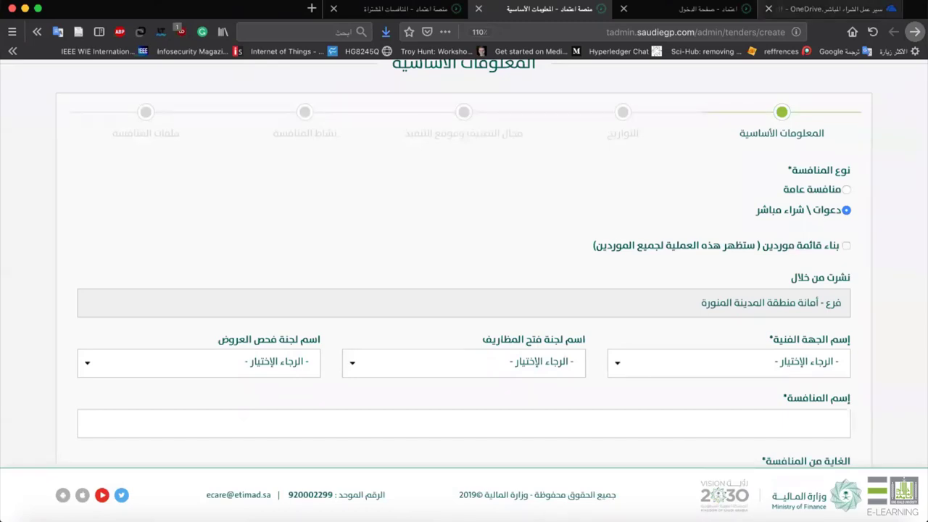
{"action": "scroll", "coordinate": [731, 273], "scroll_direction": "down", "scroll_amount": 10}
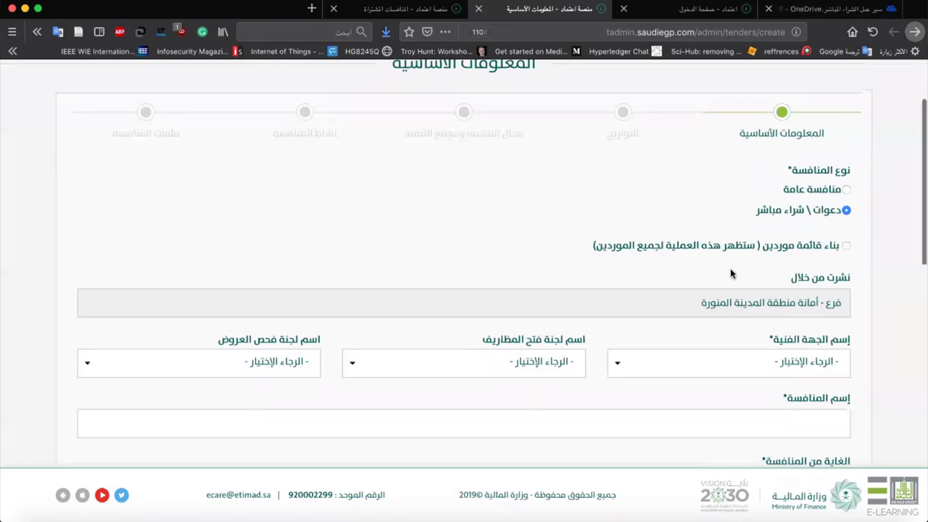
{"action": "scroll", "coordinate": [730, 272], "scroll_direction": "up", "scroll_amount": 10}
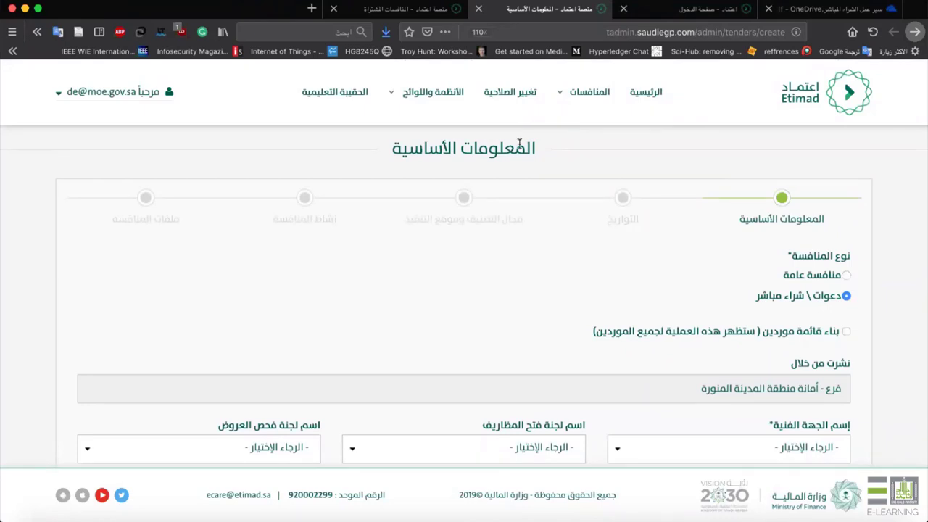
{"action": "left_click", "coordinate": [594, 93]}
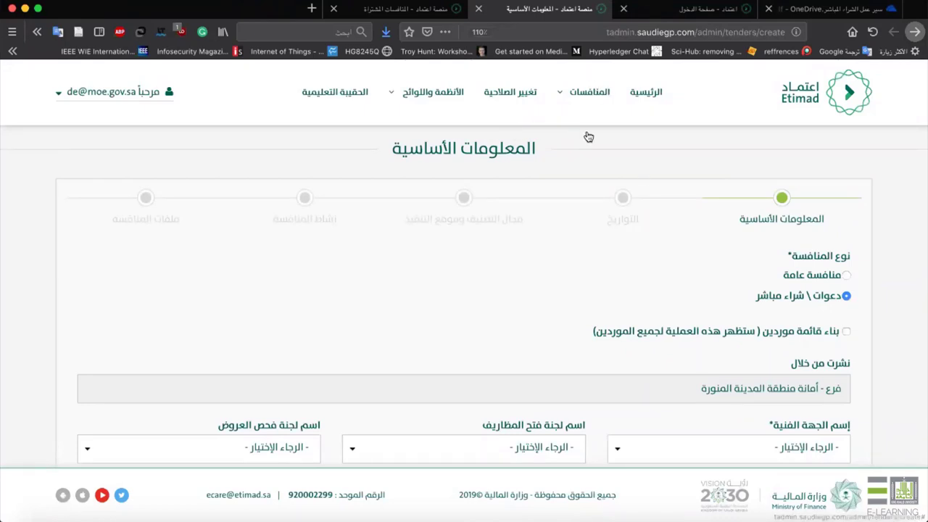
{"action": "left_click", "coordinate": [580, 137]}
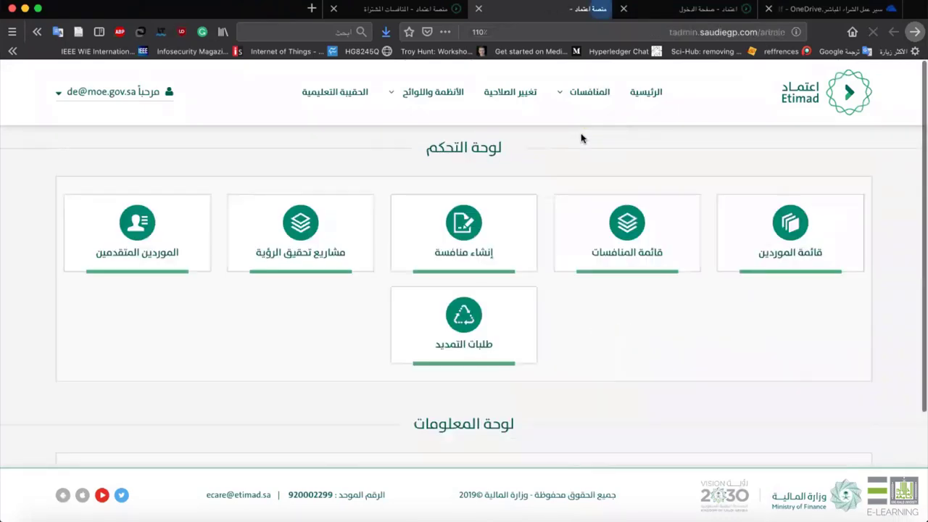
Open the Tenders List and locate the SAP software tender in row 3647.
{"action": "left_click_drag", "start_coordinate": [425, 151], "coordinate": [524, 156]}
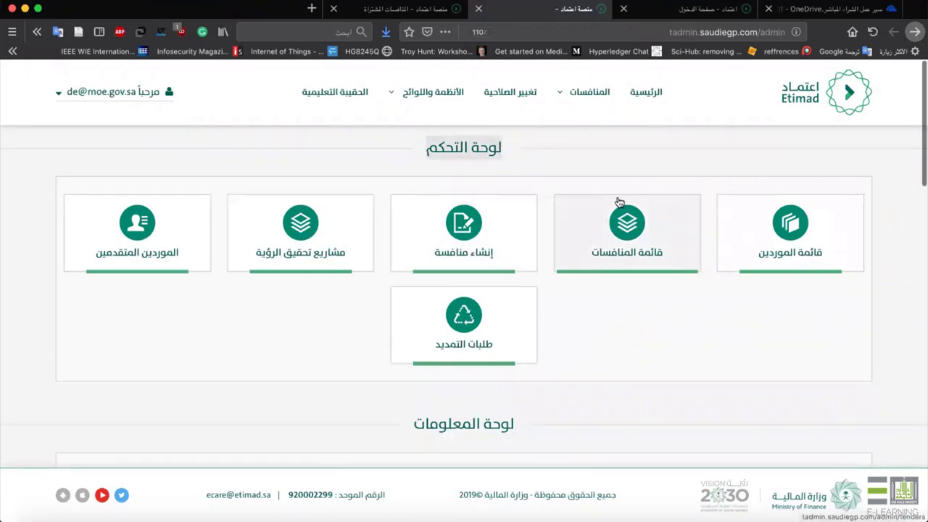
{"action": "left_click", "coordinate": [640, 214]}
{"action": "scroll", "coordinate": [594, 330], "scroll_direction": "down", "scroll_amount": 6}
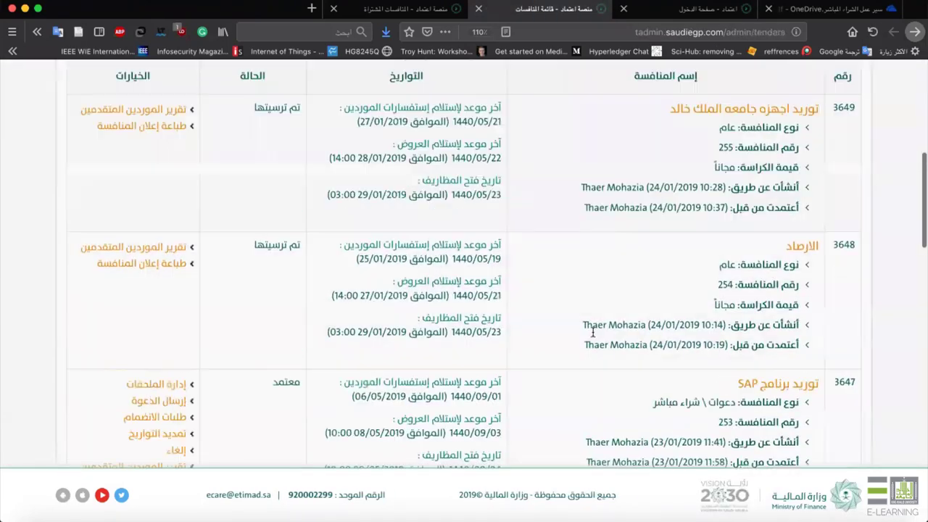
{"action": "scroll", "coordinate": [592, 334], "scroll_direction": "down", "scroll_amount": 5}
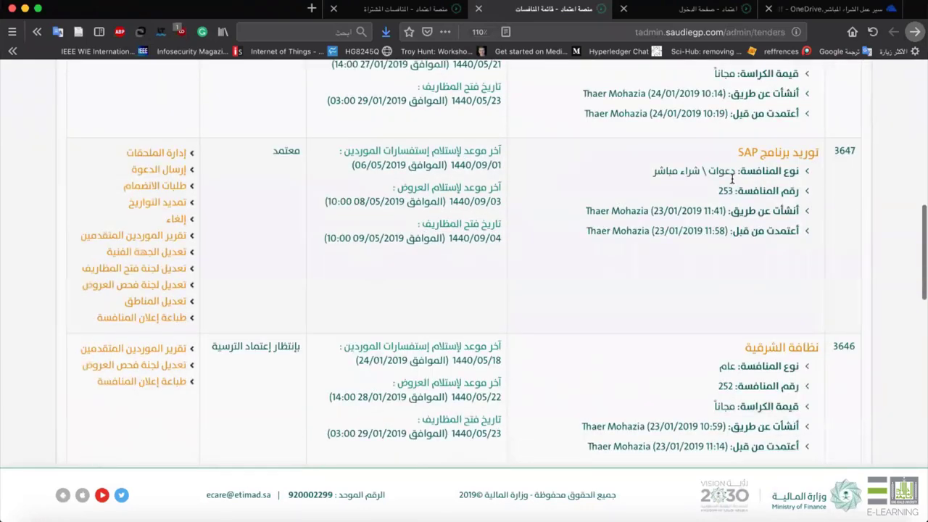
{"action": "left_click_drag", "start_coordinate": [732, 179], "coordinate": [821, 159]}
{"action": "scroll", "coordinate": [701, 179], "scroll_direction": "up", "scroll_amount": 3}
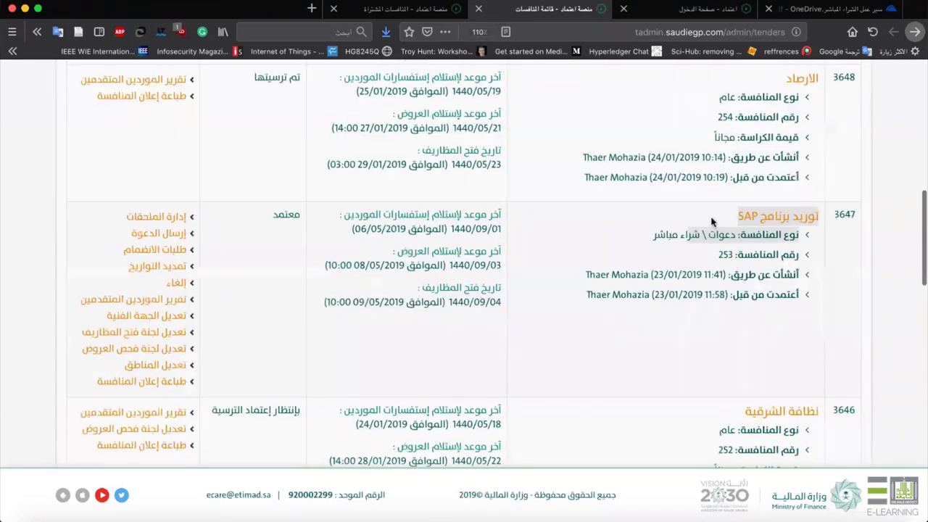
{"action": "left_click", "coordinate": [718, 275]}
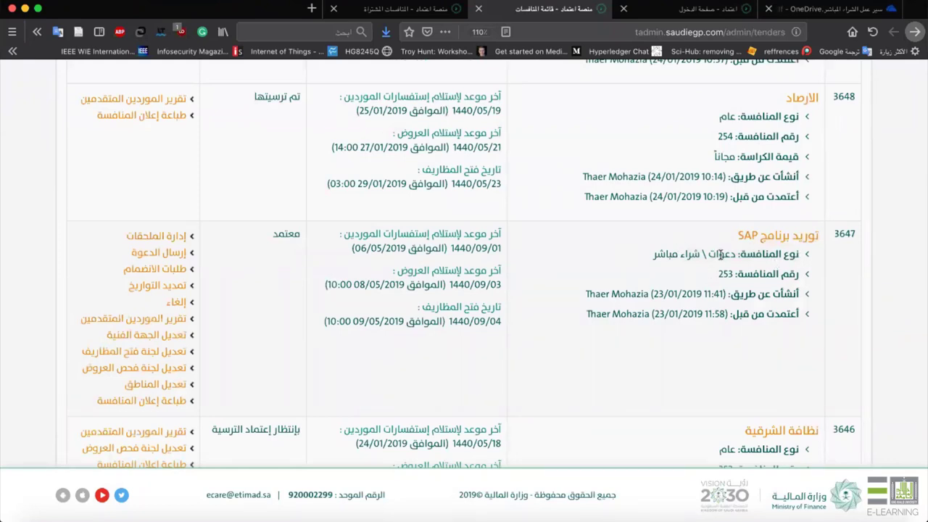
Check the SAP tender's direct-purchase type and open its Send Invitation page.
{"action": "mouse_move", "coordinate": [720, 253]}
{"action": "left_mouse_down"}
{"action": "mouse_move", "coordinate": [765, 250]}
{"action": "mouse_move", "coordinate": [770, 238]}
{"action": "mouse_move", "coordinate": [717, 244]}
{"action": "left_mouse_up"}
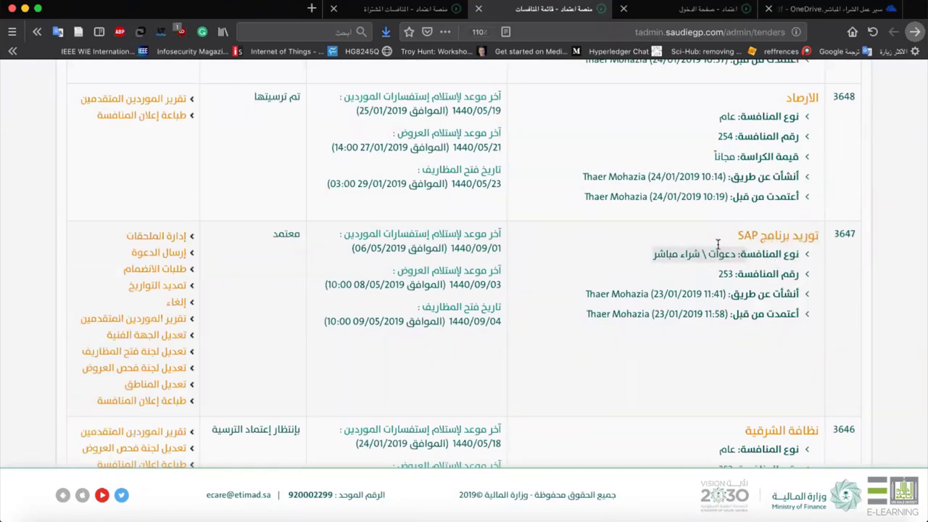
{"action": "scroll", "coordinate": [282, 189], "scroll_direction": "up", "scroll_amount": 1}
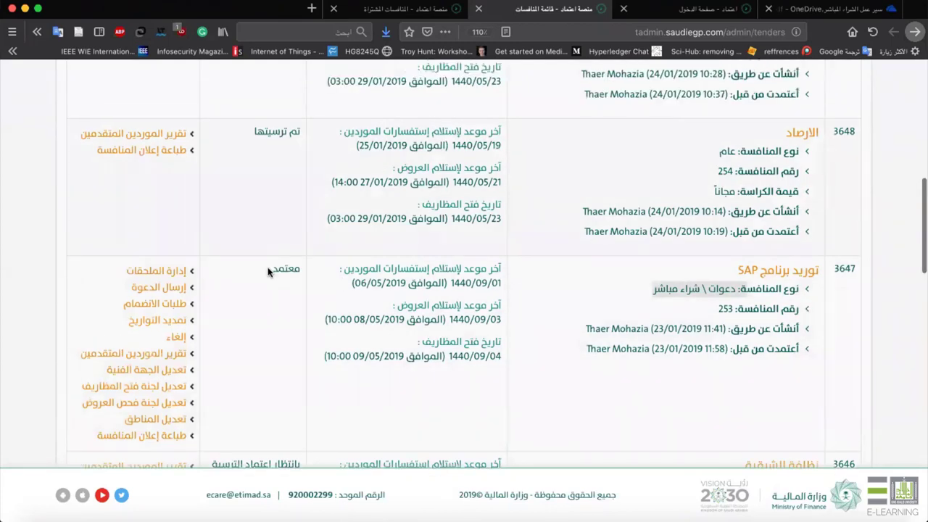
{"action": "left_click_drag", "start_coordinate": [265, 271], "coordinate": [307, 268]}
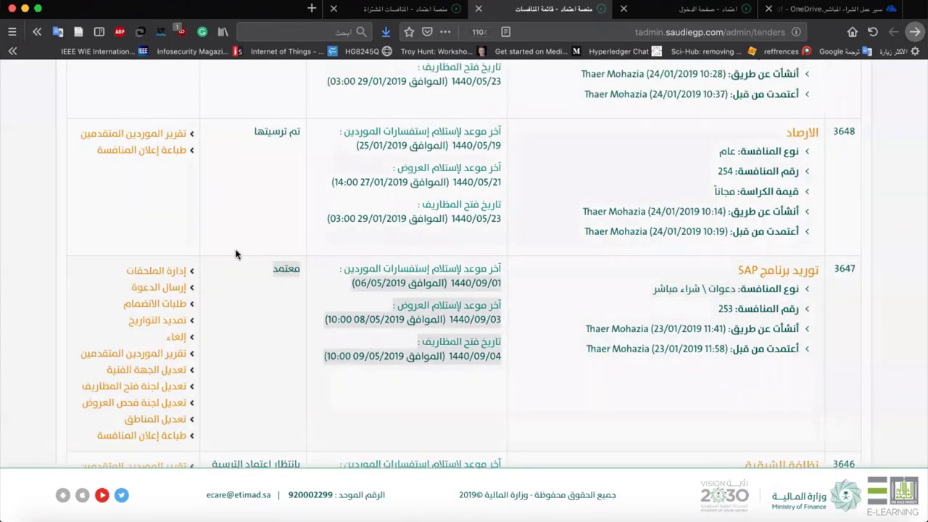
{"action": "left_click", "coordinate": [194, 162]}
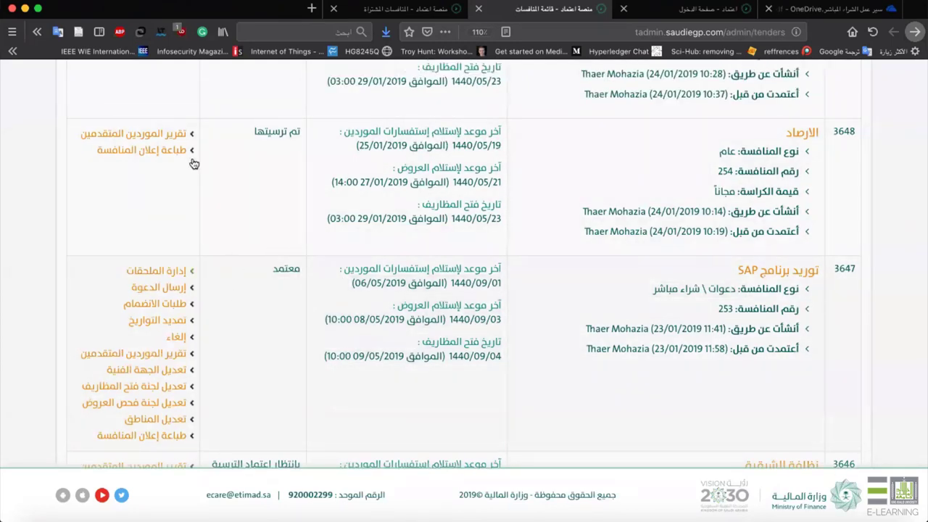
{"action": "scroll", "coordinate": [187, 272], "scroll_direction": "down", "scroll_amount": 4}
{"action": "scroll", "coordinate": [188, 251], "scroll_direction": "up", "scroll_amount": 2}
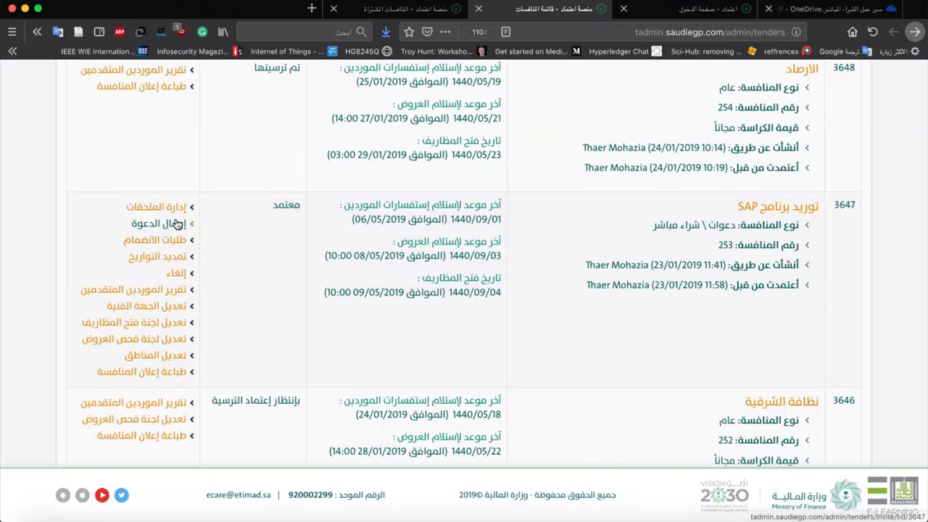
{"action": "left_click", "coordinate": [177, 224]}
{"action": "scroll", "coordinate": [655, 278], "scroll_direction": "down", "scroll_amount": 3}
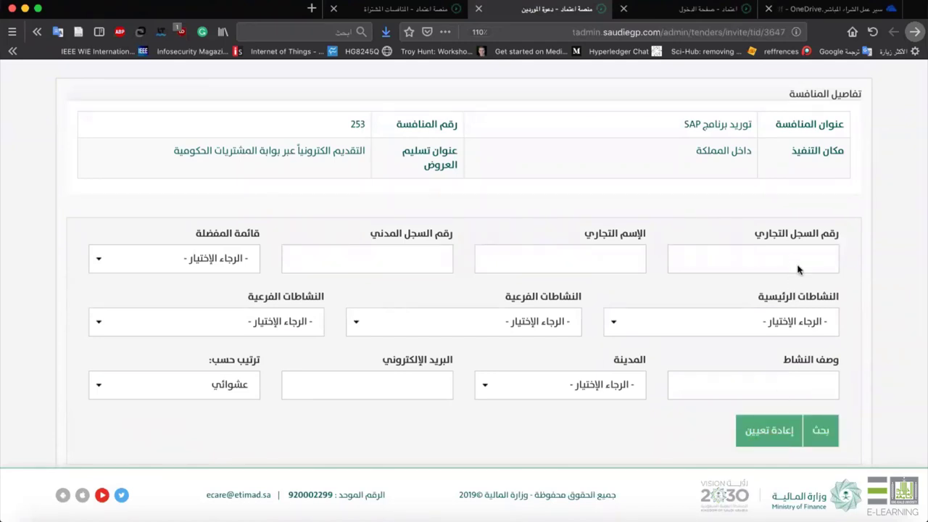
Search trade name شمول and add شركه شمول العقاريه, which turns out to have already accepted.
{"action": "left_click", "coordinate": [401, 247]}
{"action": "left_click", "coordinate": [636, 259]}
{"action": "type", "text": "شمول"}
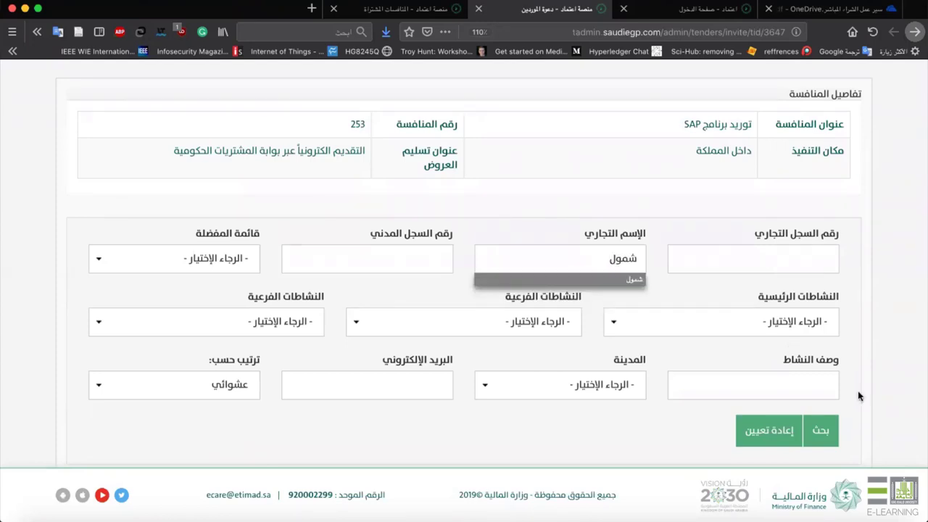
{"action": "left_click", "coordinate": [575, 280]}
{"action": "left_click", "coordinate": [833, 418]}
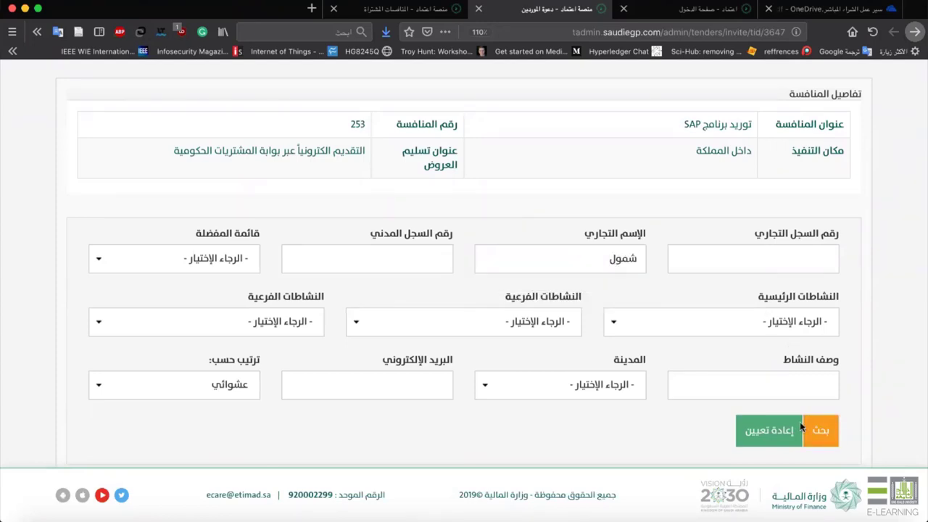
{"action": "scroll", "coordinate": [800, 423], "scroll_direction": "down", "scroll_amount": 2}
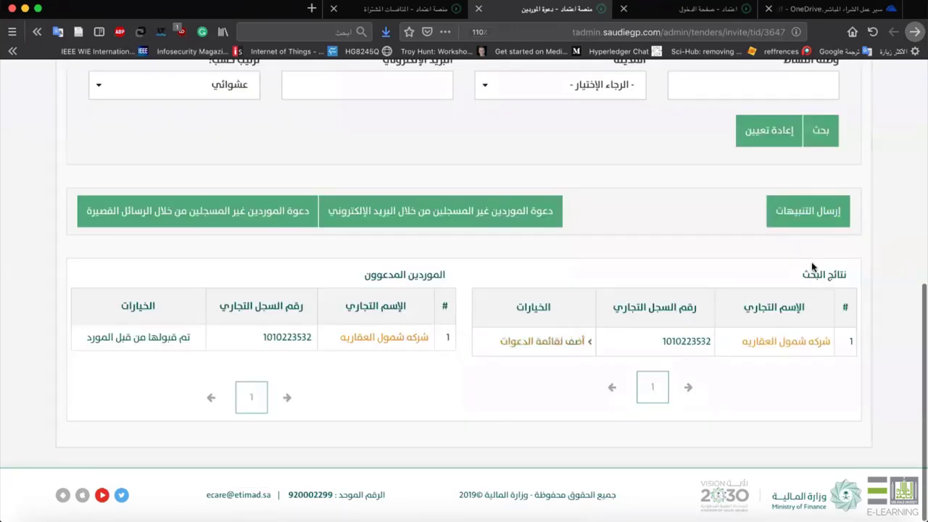
{"action": "left_click", "coordinate": [549, 341]}
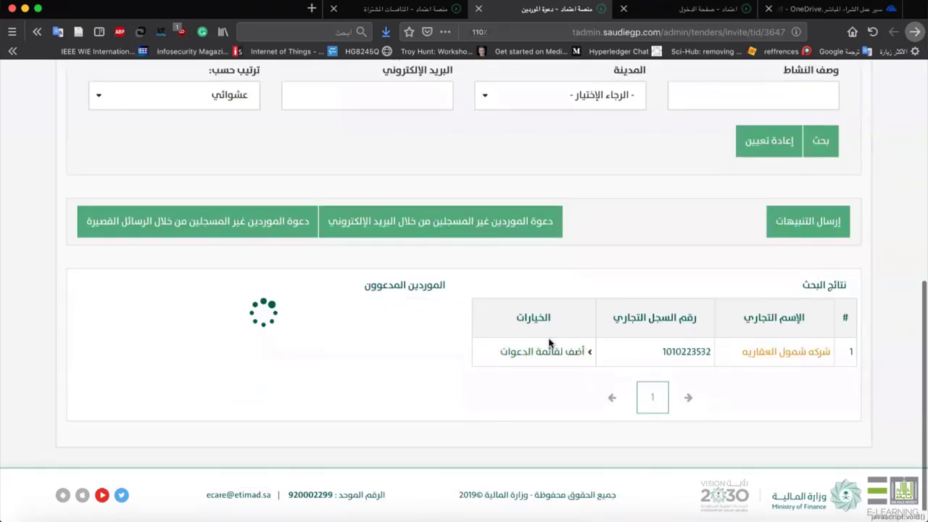
{"action": "left_click", "coordinate": [425, 259]}
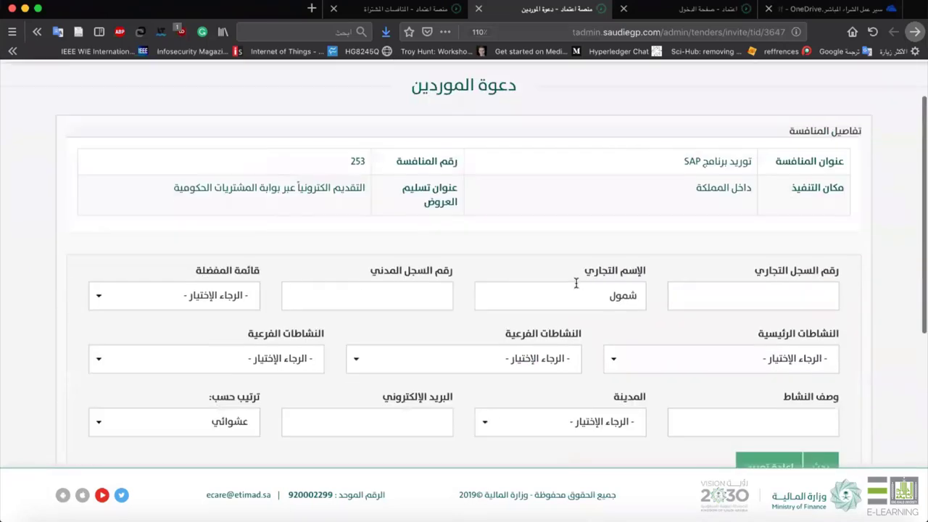
Search the trade name نايفات and add شركة إعمار النايفات للإنشاءات to the invitation list.
{"action": "left_click", "coordinate": [576, 279]}
{"action": "type", "text": "ناي"}
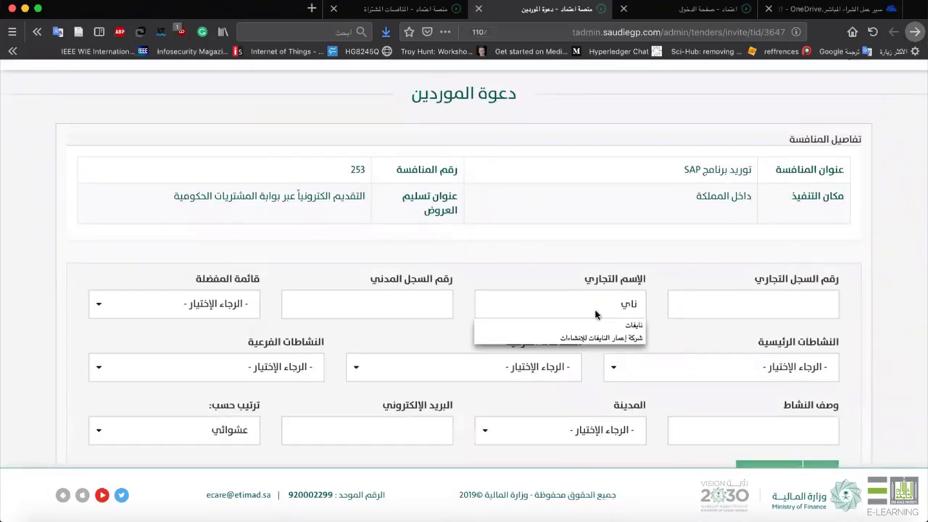
{"action": "left_click", "coordinate": [606, 326]}
{"action": "scroll", "coordinate": [637, 338], "scroll_direction": "down", "scroll_amount": 5}
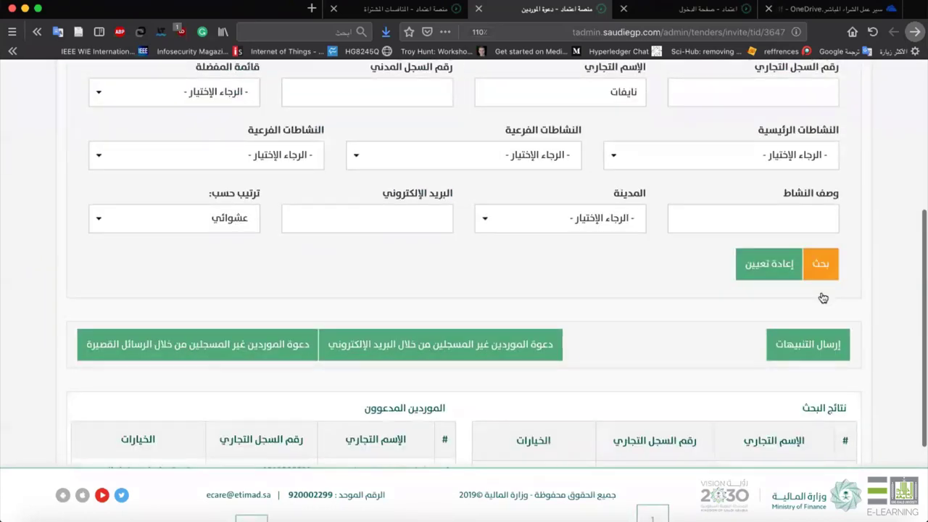
{"action": "left_click", "coordinate": [805, 273]}
{"action": "scroll", "coordinate": [648, 331], "scroll_direction": "down", "scroll_amount": 3}
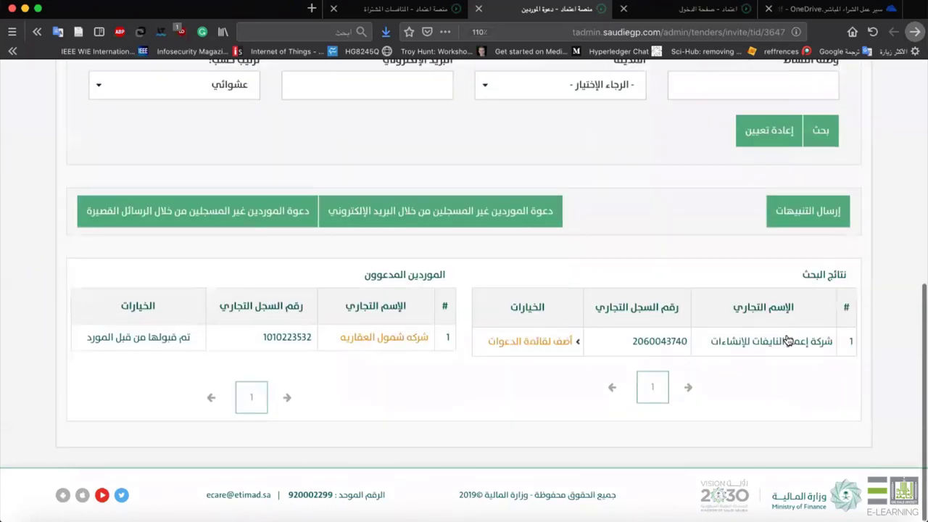
{"action": "left_click", "coordinate": [516, 341]}
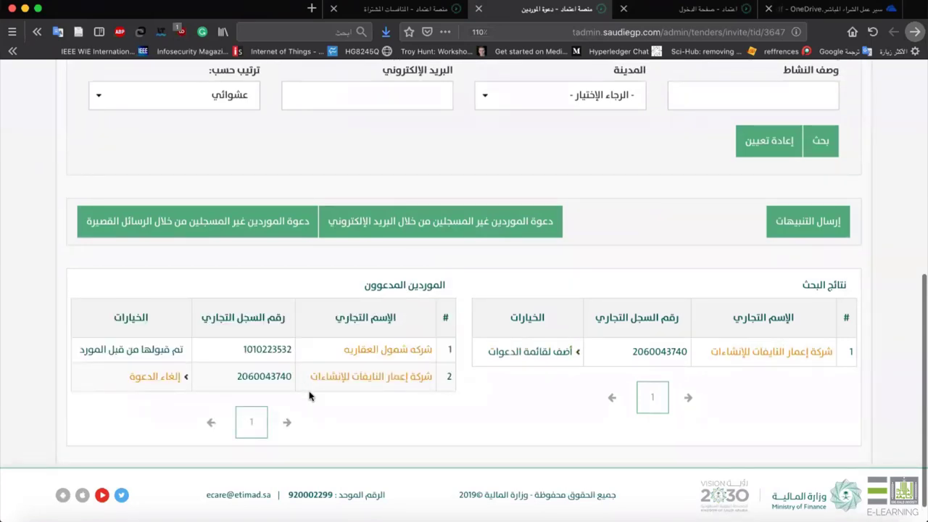
Send the alerts and rerun the supplier search to refresh the invited-suppliers table.
{"action": "left_click", "coordinate": [808, 224]}
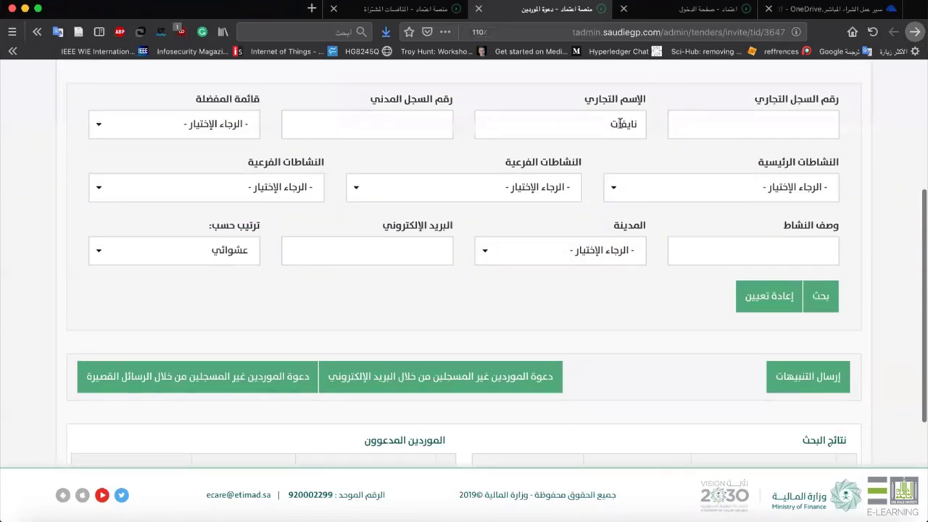
{"action": "left_click", "coordinate": [819, 297]}
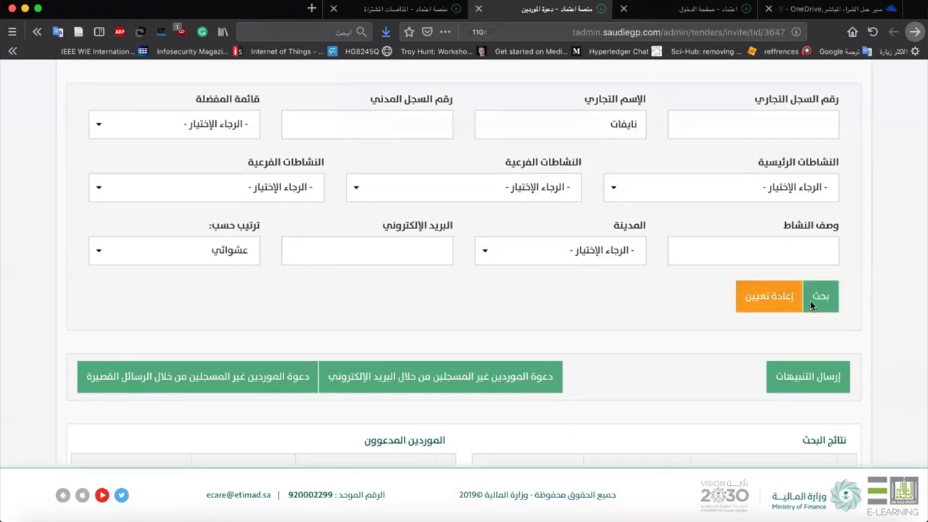
{"action": "scroll", "coordinate": [493, 321], "scroll_direction": "down", "scroll_amount": 3}
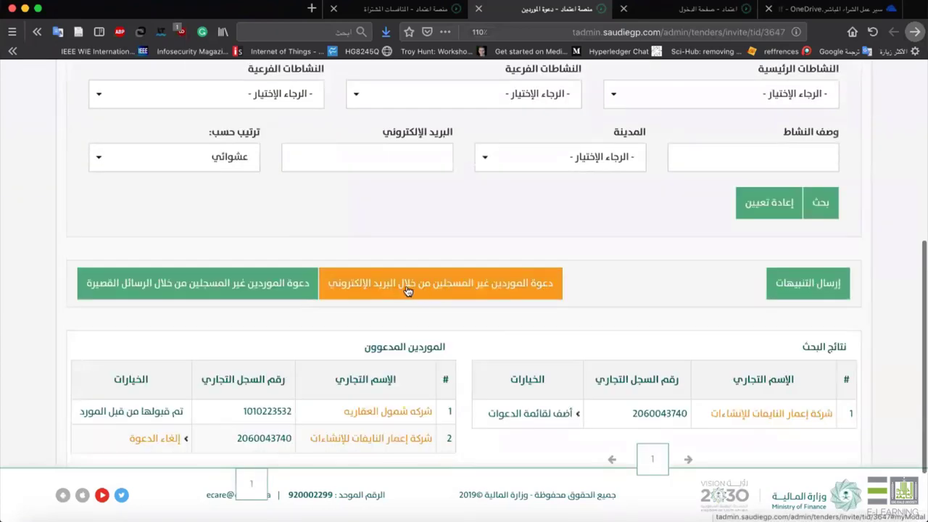
Inspect and cancel the e-mail and SMS invite forms, then send tender 253's invitation alerts.
{"action": "left_click", "coordinate": [407, 290]}
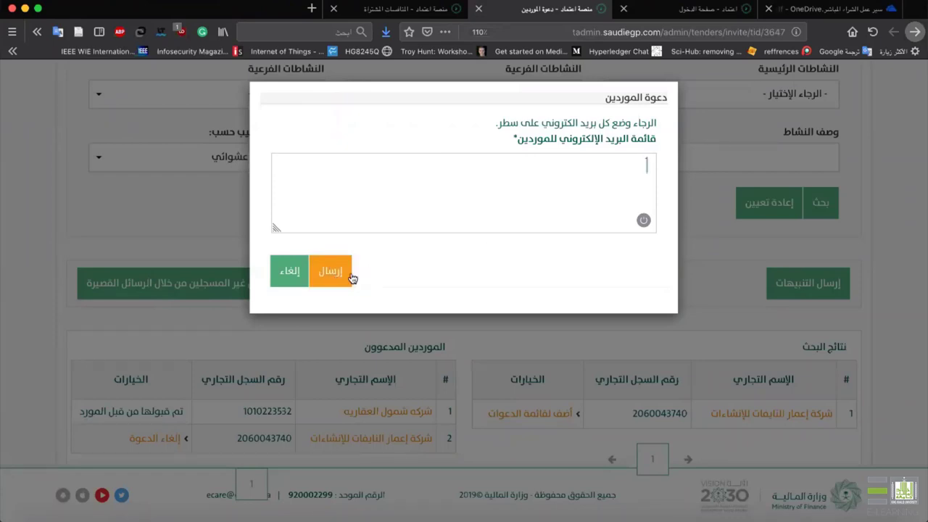
{"action": "left_click", "coordinate": [299, 274]}
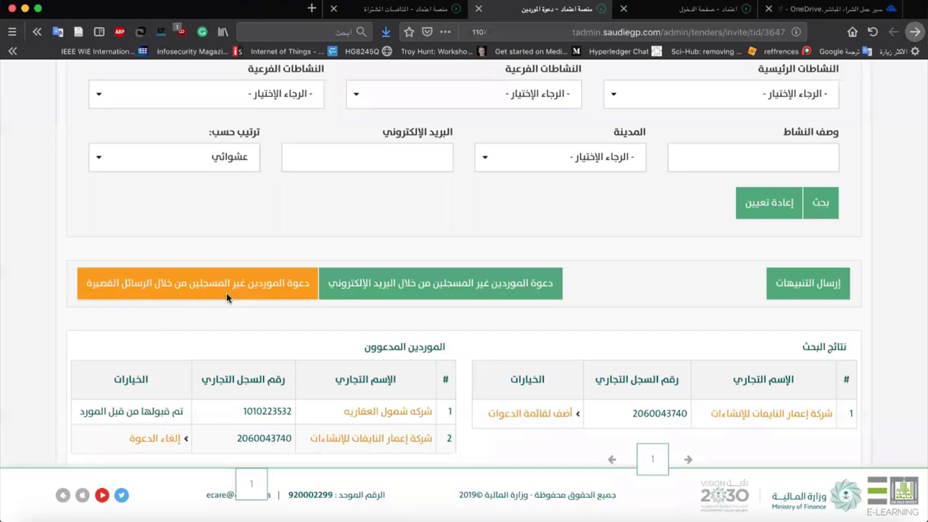
{"action": "left_click", "coordinate": [226, 292]}
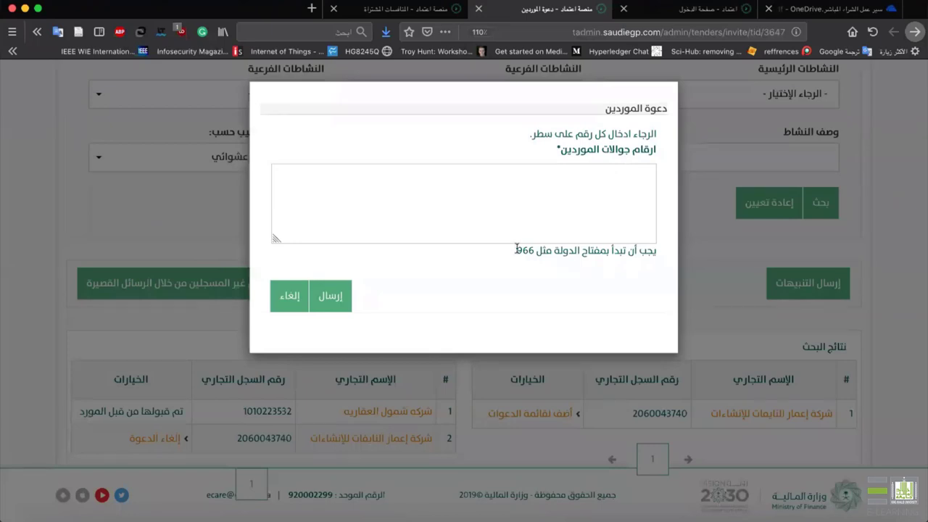
{"action": "left_click_drag", "start_coordinate": [516, 249], "coordinate": [565, 255]}
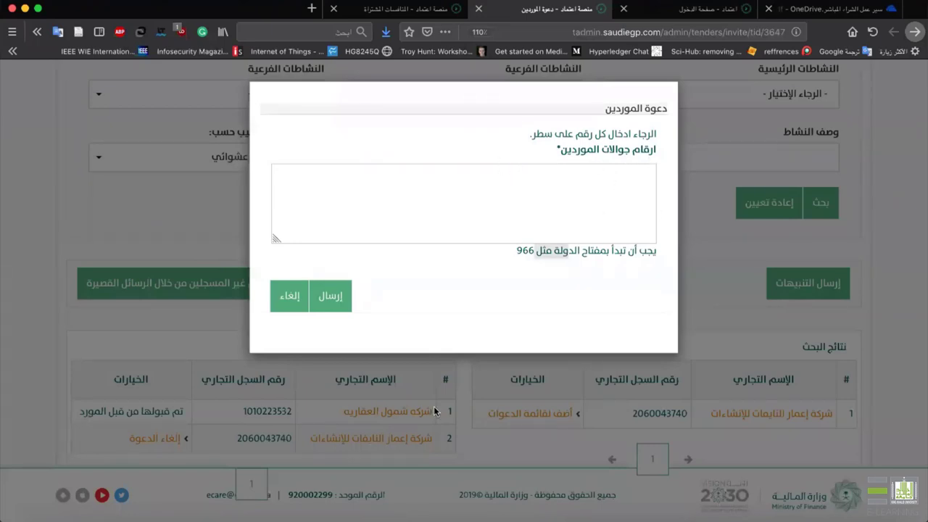
{"action": "left_click", "coordinate": [287, 300]}
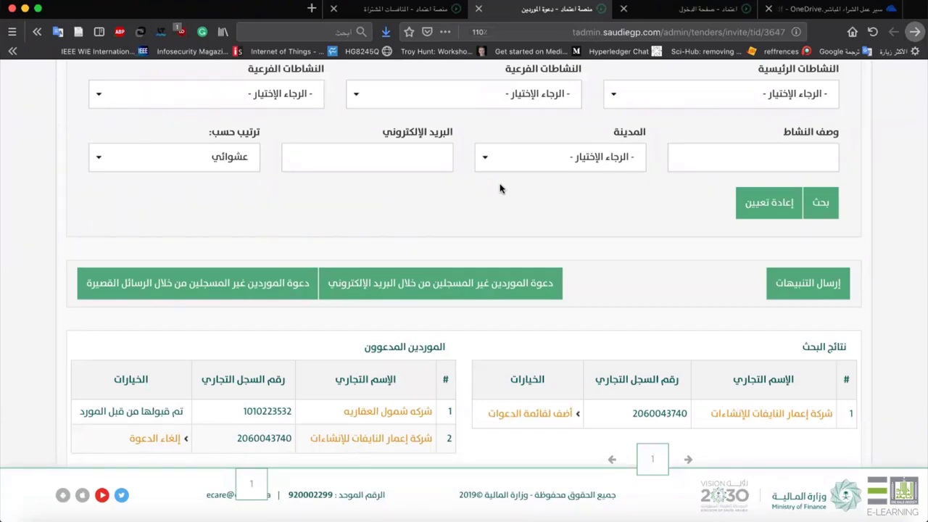
{"action": "scroll", "coordinate": [666, 355], "scroll_direction": "down", "scroll_amount": 3}
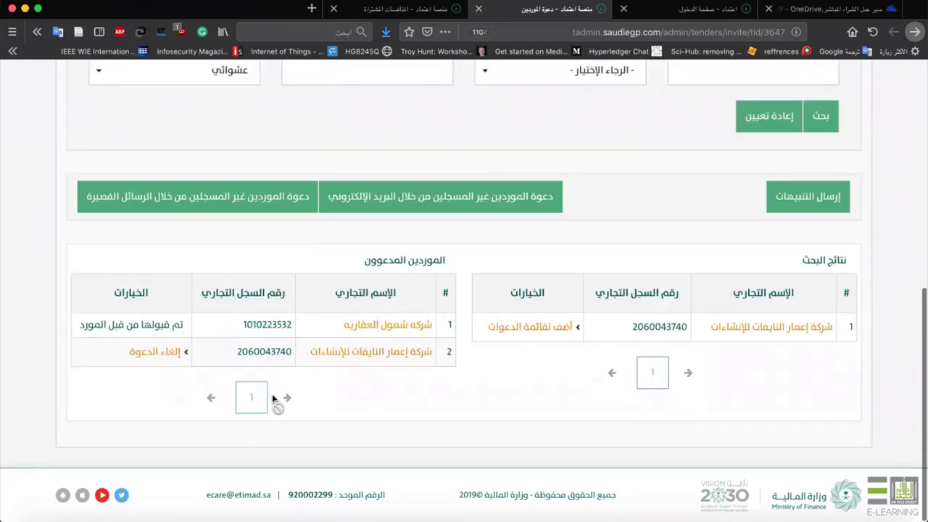
{"action": "left_click", "coordinate": [812, 201]}
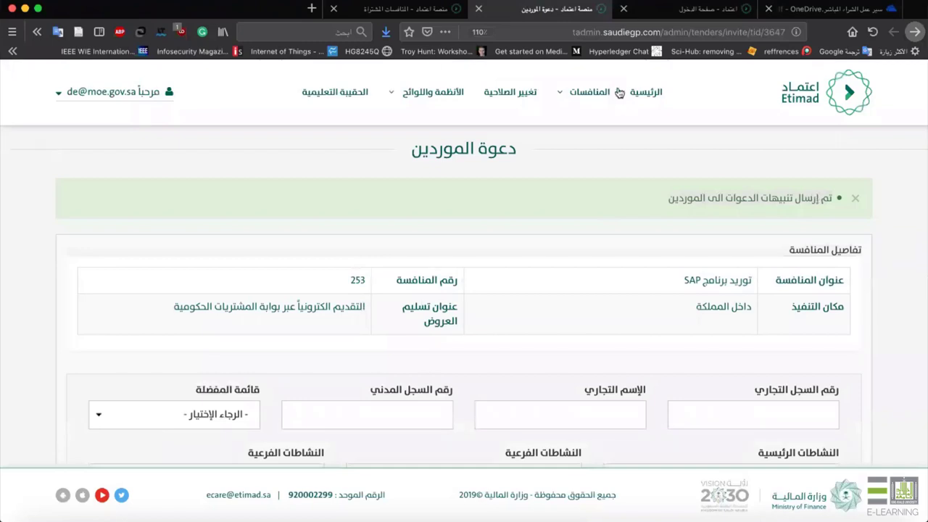
Log out of the first supplier account and sign in as the second supplier.
{"action": "left_click", "coordinate": [410, 8]}
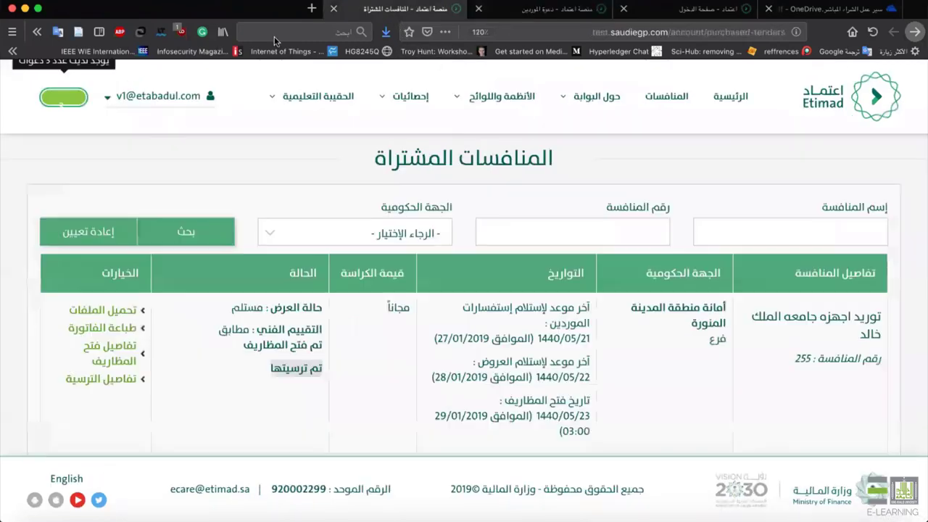
{"action": "left_click", "coordinate": [139, 97]}
{"action": "left_click", "coordinate": [164, 459]}
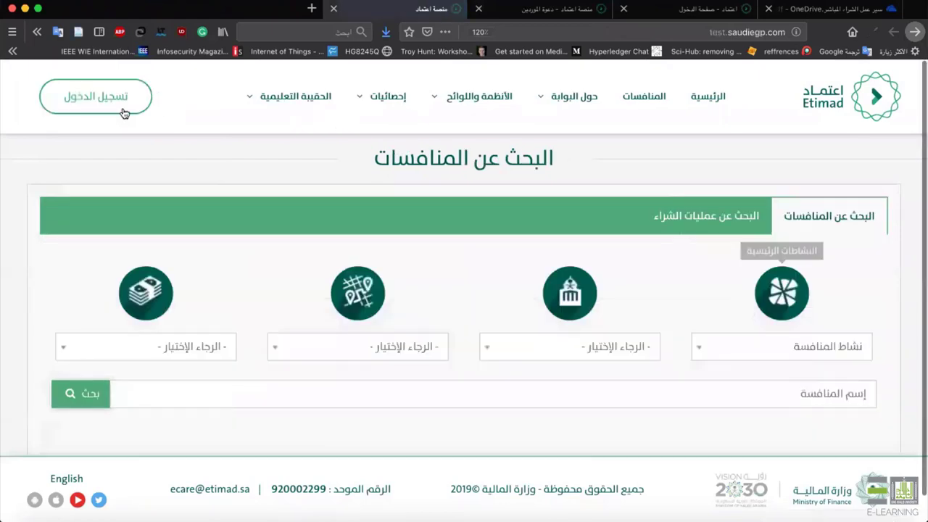
{"action": "left_click", "coordinate": [122, 108]}
{"action": "left_click", "coordinate": [717, 227]}
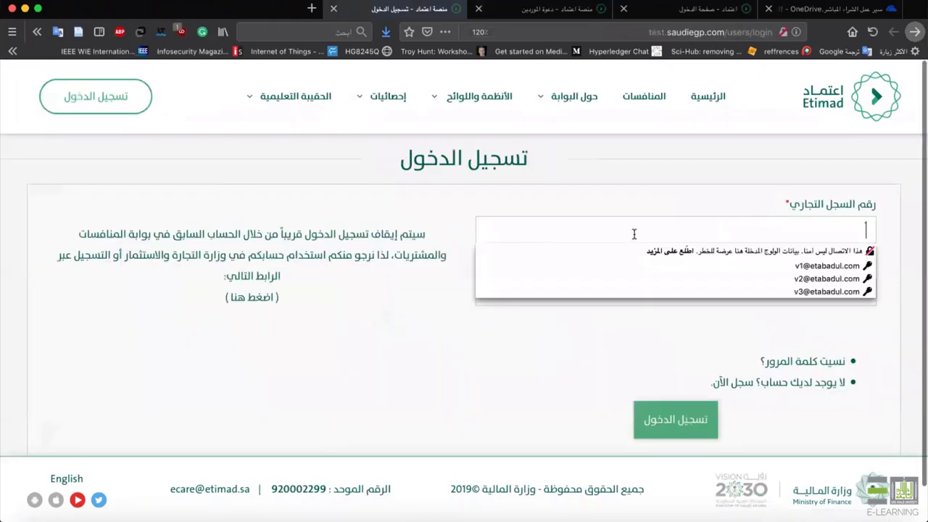
{"action": "left_click", "coordinate": [744, 280]}
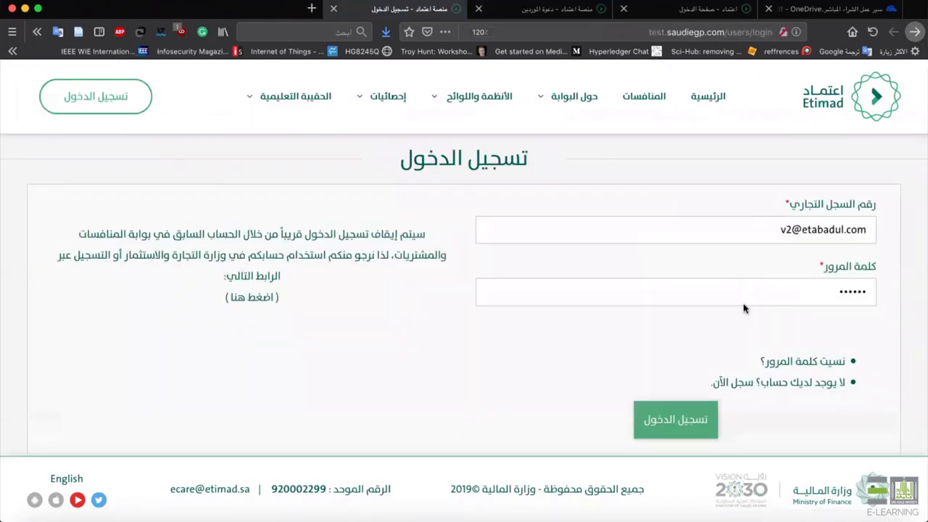
{"action": "left_click", "coordinate": [671, 435]}
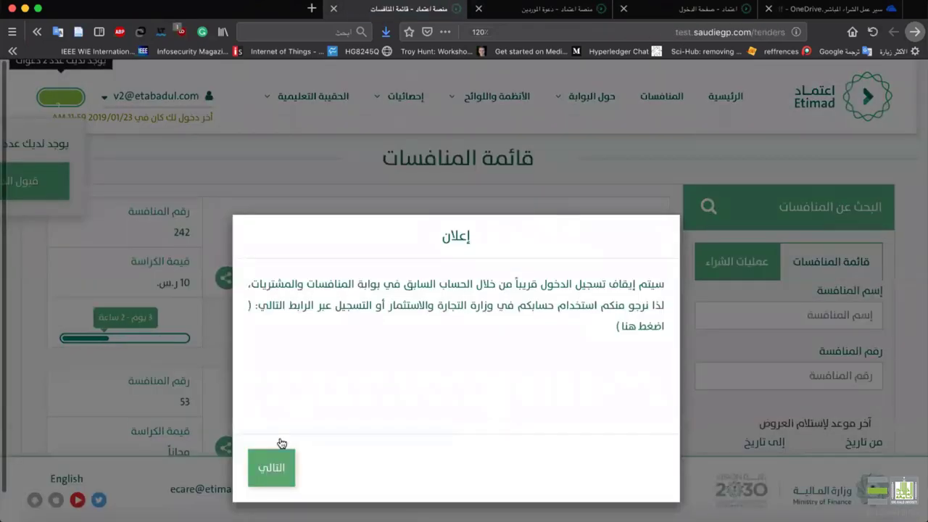
Dismiss the announcement and accept the direct invitation to SAP tender 253.
{"action": "left_click", "coordinate": [279, 446]}
{"action": "left_click", "coordinate": [278, 435]}
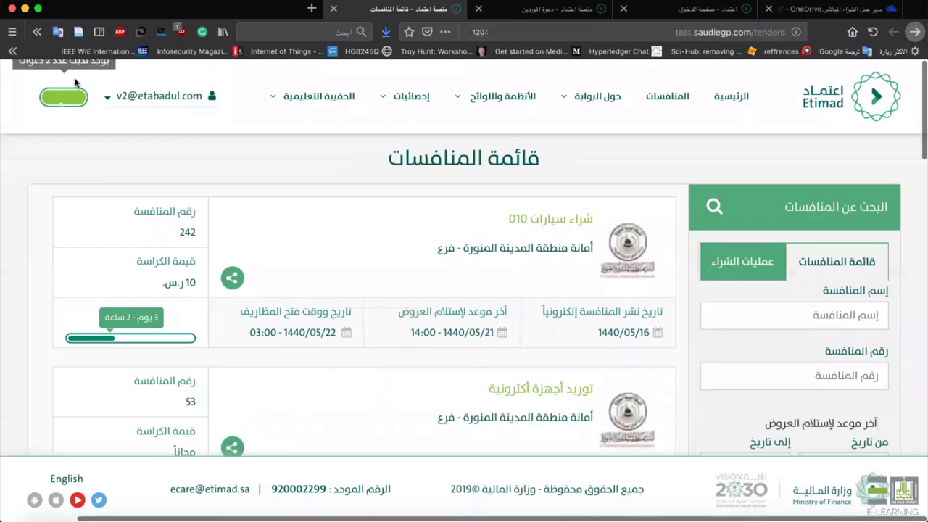
{"action": "left_click", "coordinate": [61, 105]}
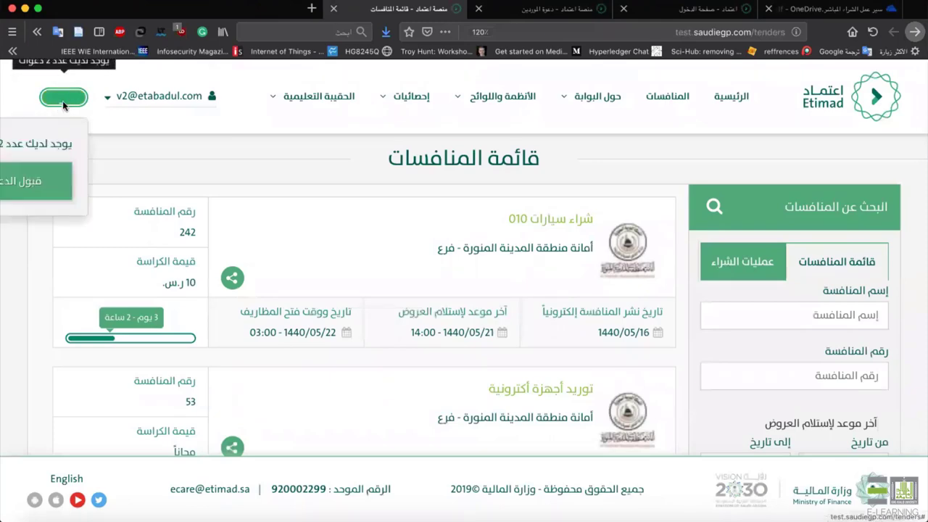
{"action": "left_click", "coordinate": [63, 167]}
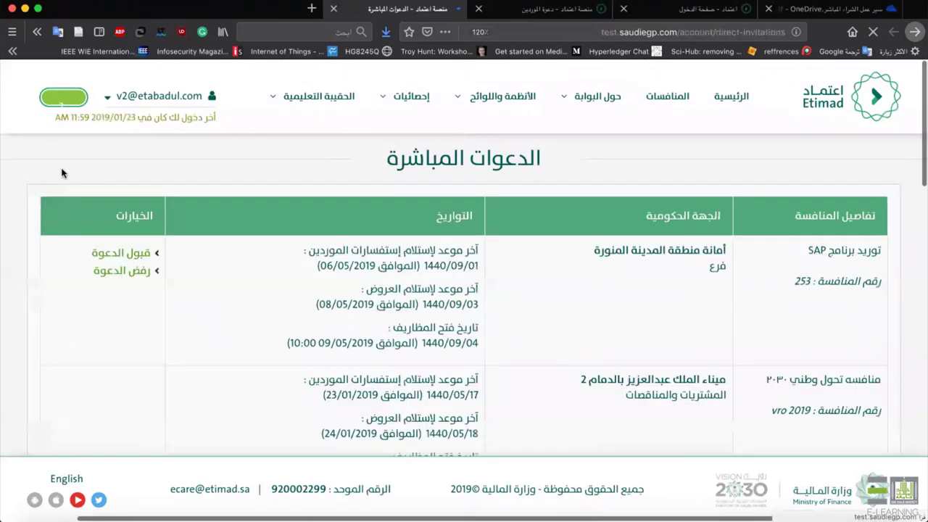
{"action": "scroll", "coordinate": [327, 277], "scroll_direction": "down", "scroll_amount": 1}
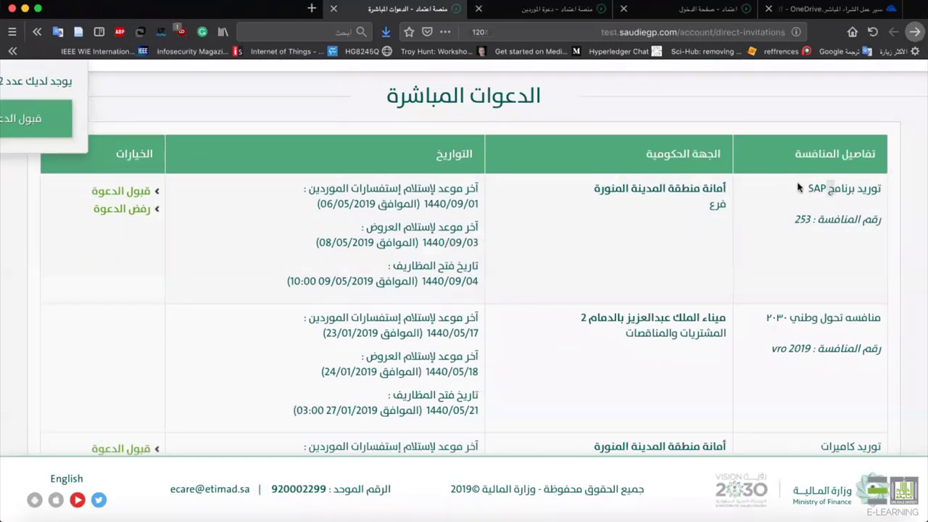
{"action": "left_click", "coordinate": [143, 190]}
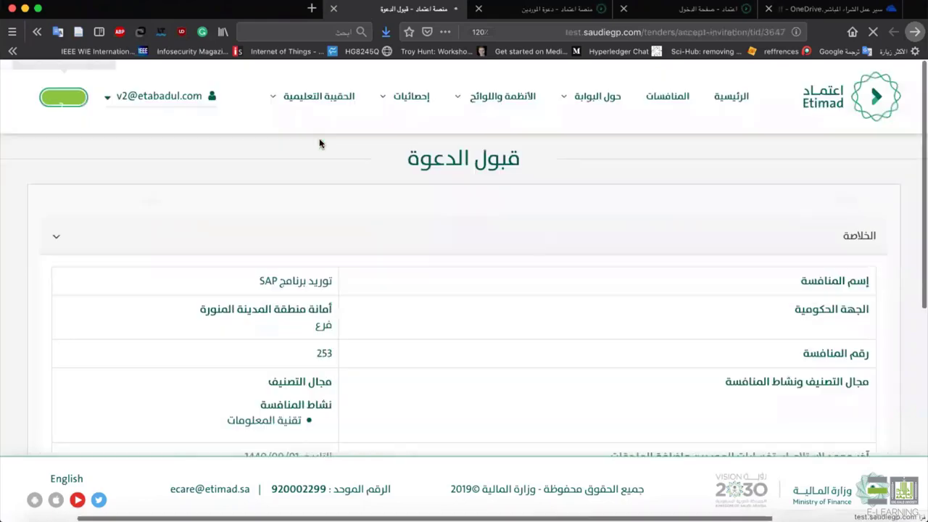
{"action": "scroll", "coordinate": [736, 261], "scroll_direction": "down", "scroll_amount": 10}
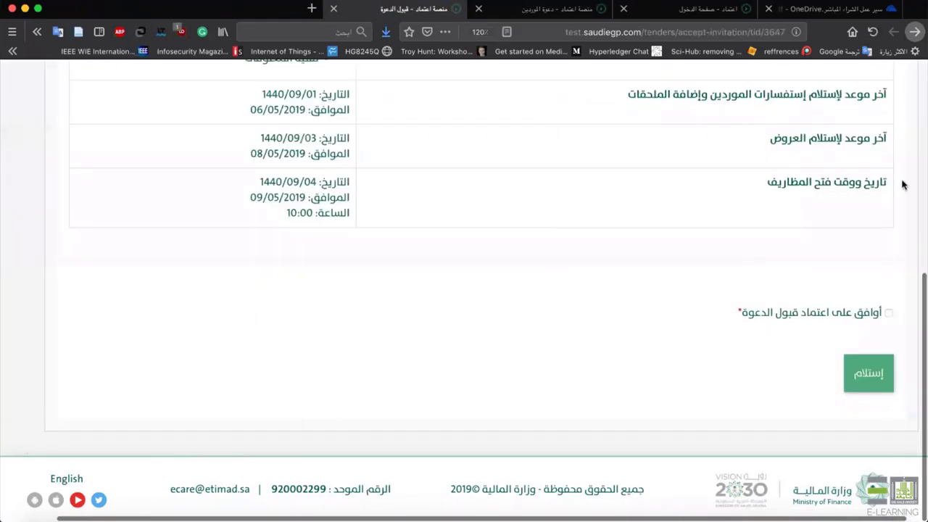
{"action": "left_click", "coordinate": [848, 9]}
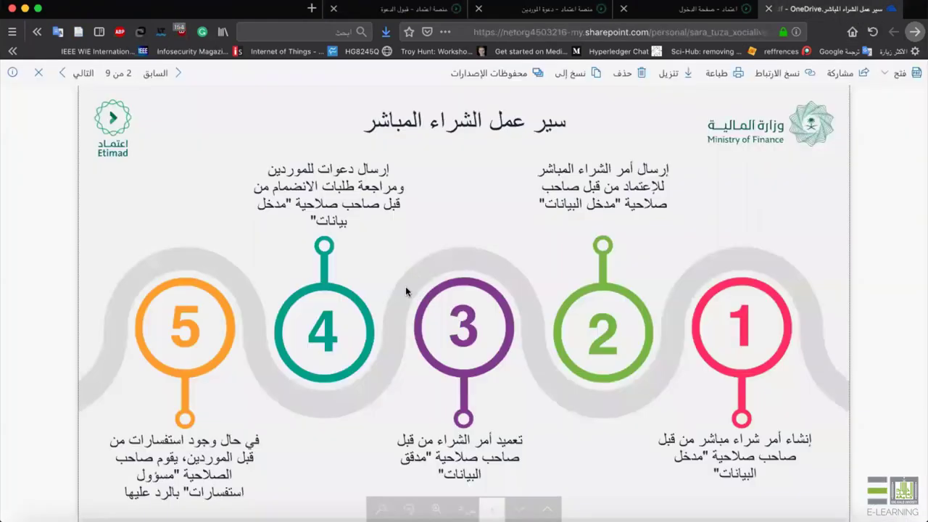
Scroll through the direct-purchase workflow PDF slides.
{"action": "scroll", "coordinate": [444, 415], "scroll_direction": "down", "scroll_amount": 6}
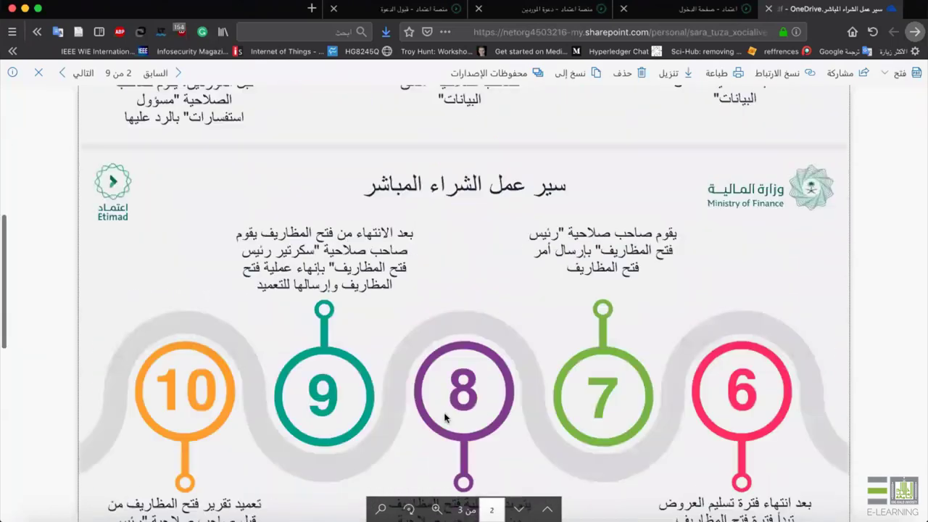
{"action": "scroll", "coordinate": [678, 339], "scroll_direction": "up", "scroll_amount": 2}
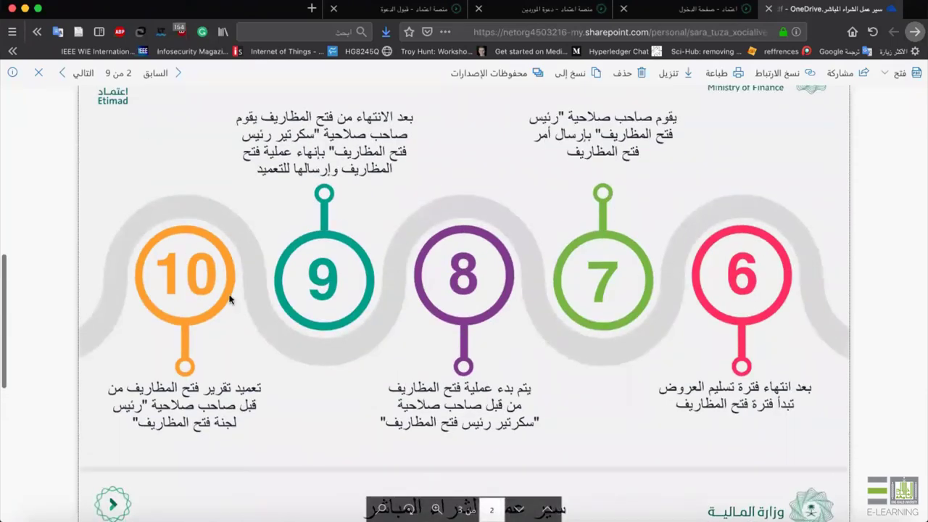
{"action": "scroll", "coordinate": [231, 299], "scroll_direction": "down", "scroll_amount": 6}
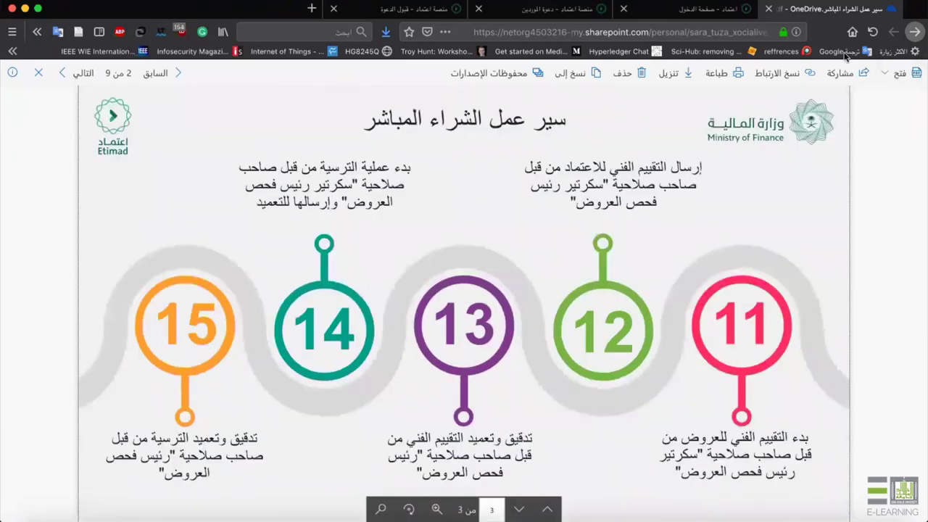
Open سير عمل انشاء العقود.pdf from the PDF folder, then return to the Etimad login page.
{"action": "left_click", "coordinate": [915, 33]}
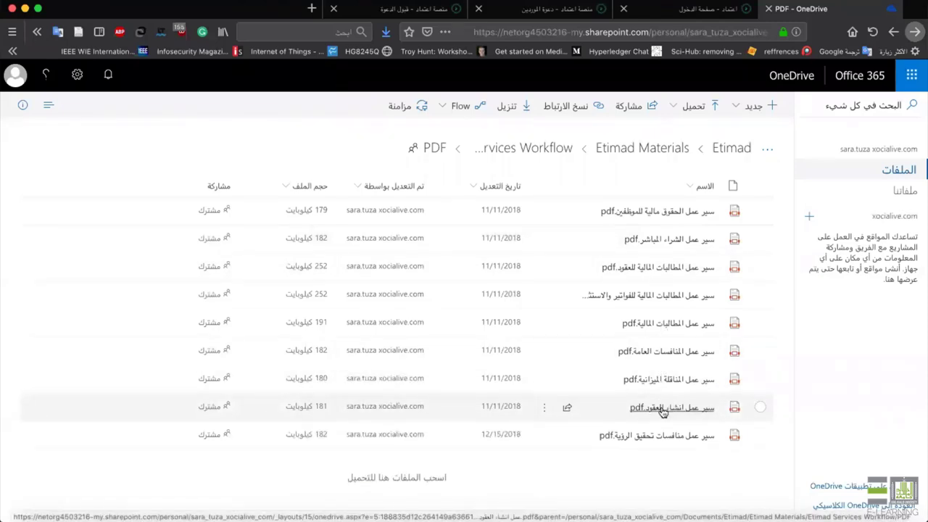
{"action": "left_click", "coordinate": [658, 412]}
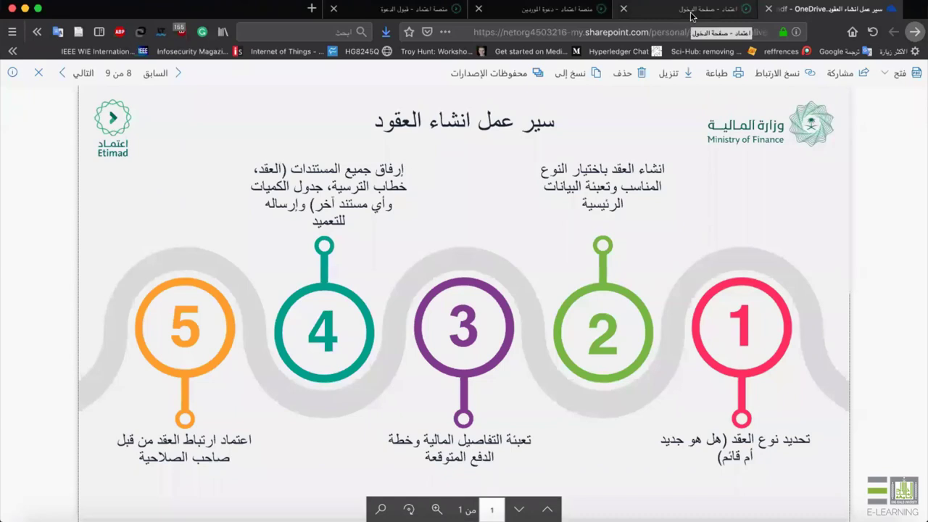
{"action": "left_click", "coordinate": [691, 15]}
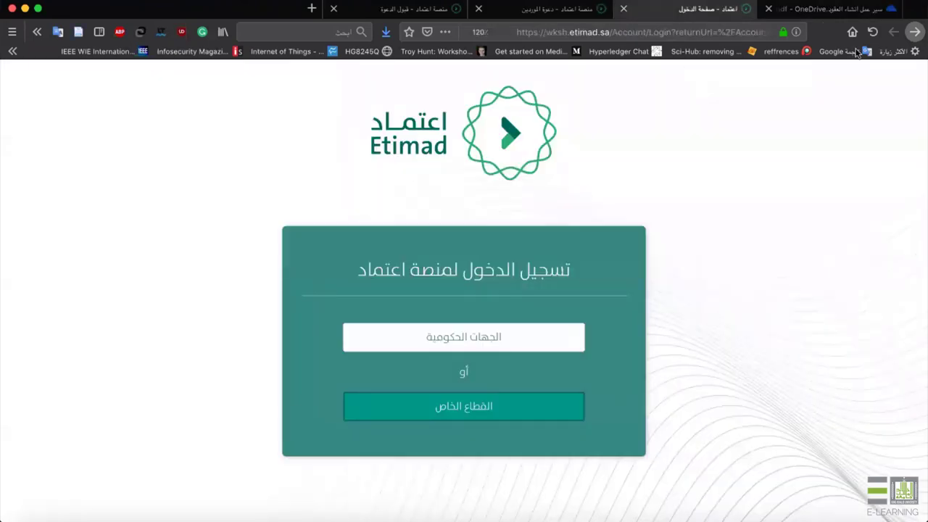
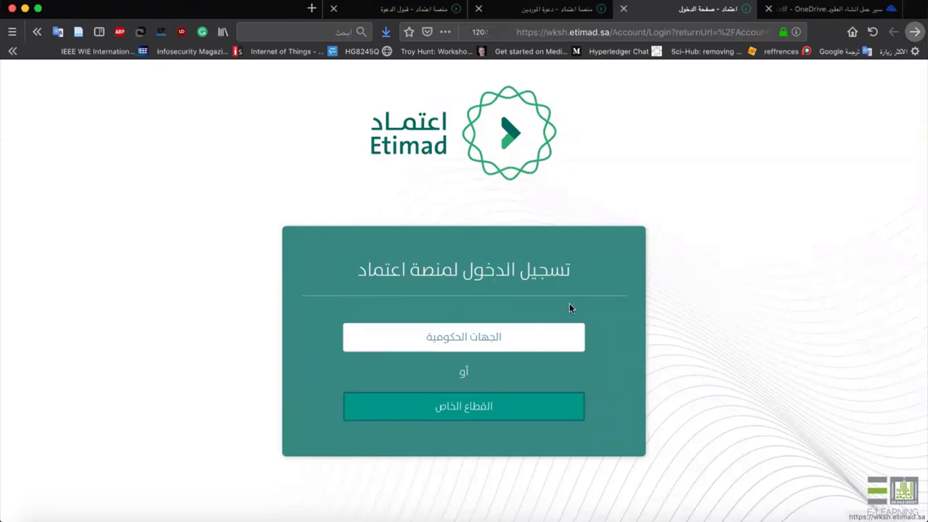
Sign in to the government-entities portal using the saved login and the displayed captcha.
{"action": "left_click", "coordinate": [532, 332]}
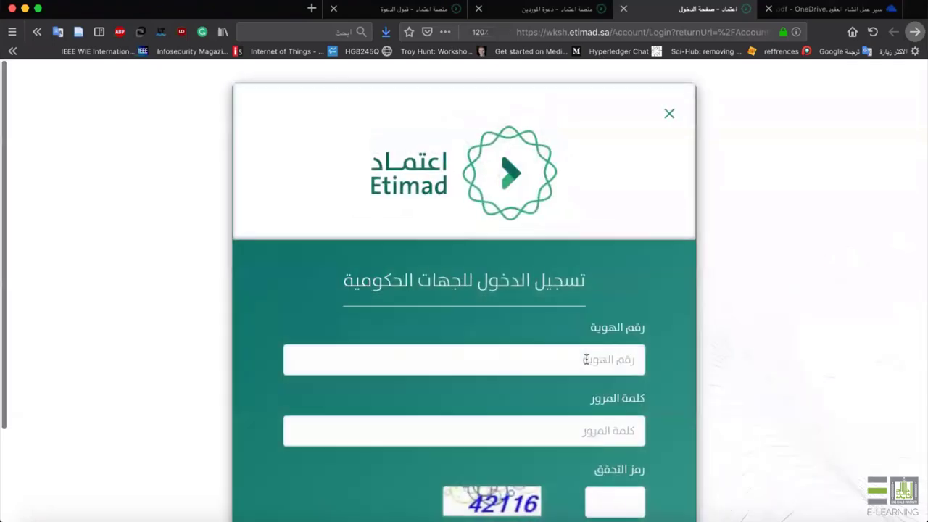
{"action": "left_click", "coordinate": [586, 359]}
{"action": "key", "text": "Down"}
{"action": "key", "text": "Return"}
{"action": "scroll", "coordinate": [719, 392], "scroll_direction": "down", "scroll_amount": 2}
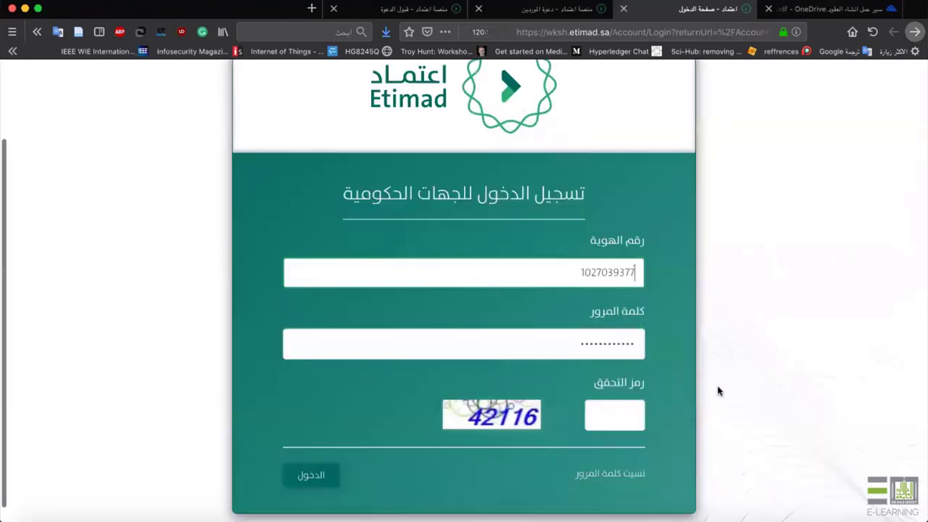
{"action": "left_click", "coordinate": [615, 414]}
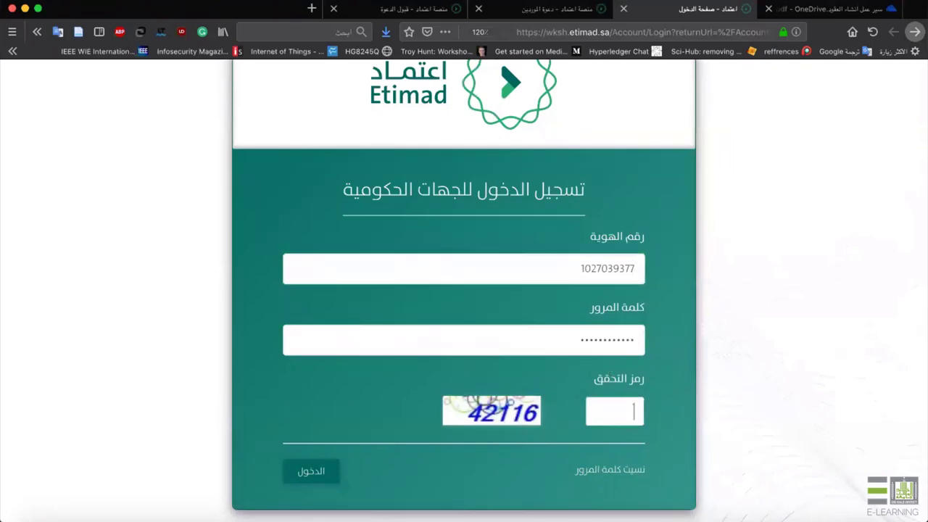
{"action": "type", "text": "42116"}
{"action": "key", "text": "Return"}
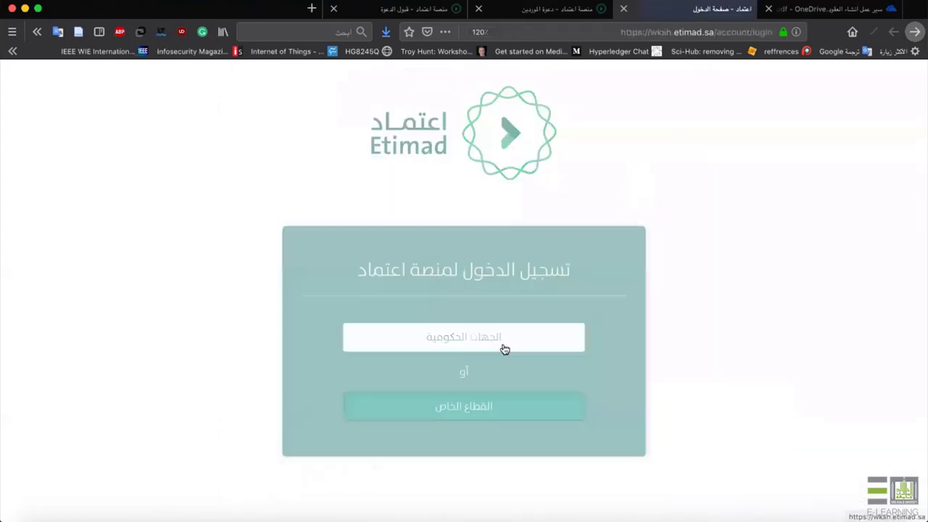
Retry the government-entities login with the new captcha after the first attempt fails.
{"action": "left_click", "coordinate": [503, 346]}
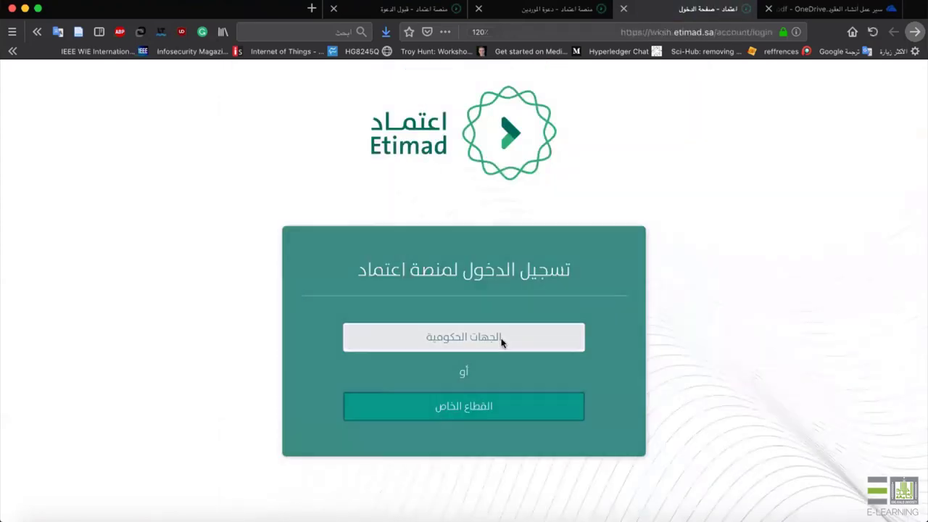
{"action": "scroll", "coordinate": [544, 362], "scroll_direction": "down", "scroll_amount": 2}
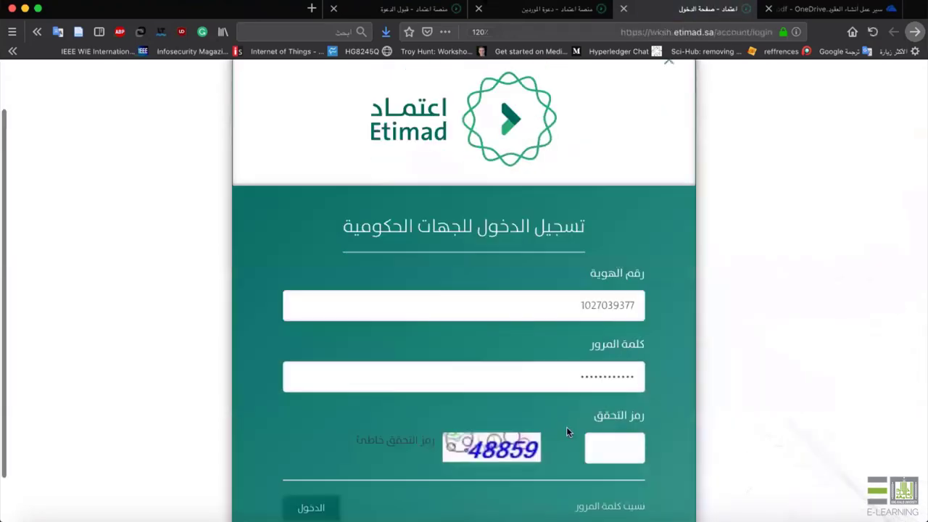
{"action": "left_click", "coordinate": [615, 447]}
{"action": "type", "text": "488"}
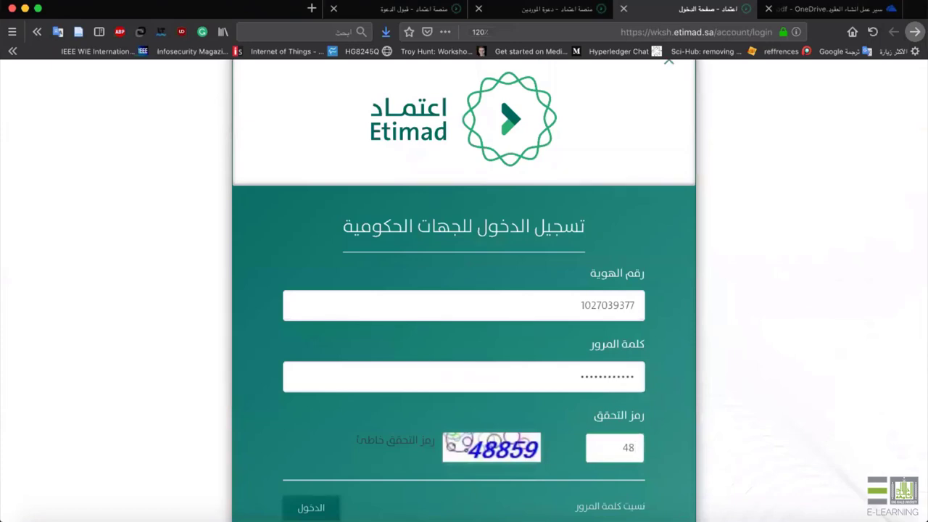
{"action": "type", "text": "59"}
{"action": "key", "text": "Return"}
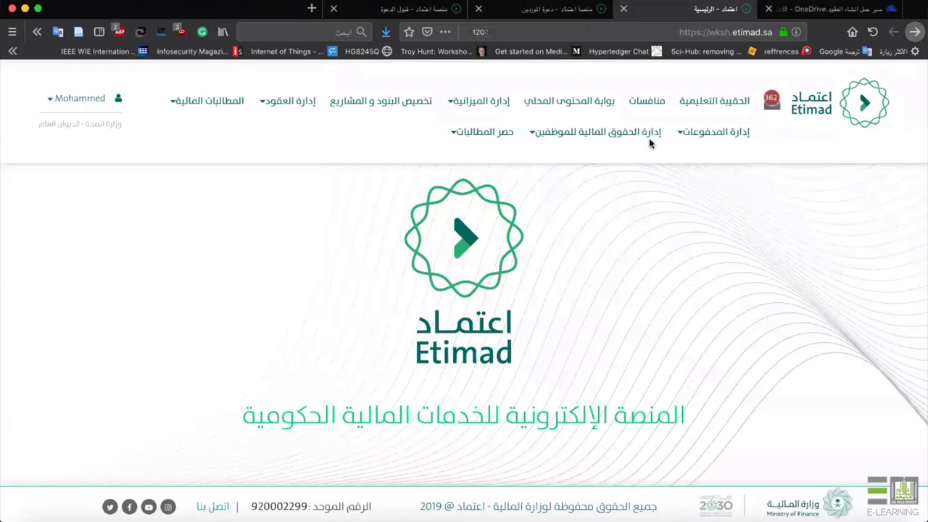
Open the إدارة العقود menu, then switch to the OneDrive tab with the contract-creation workflow slide.
{"action": "left_click", "coordinate": [292, 103]}
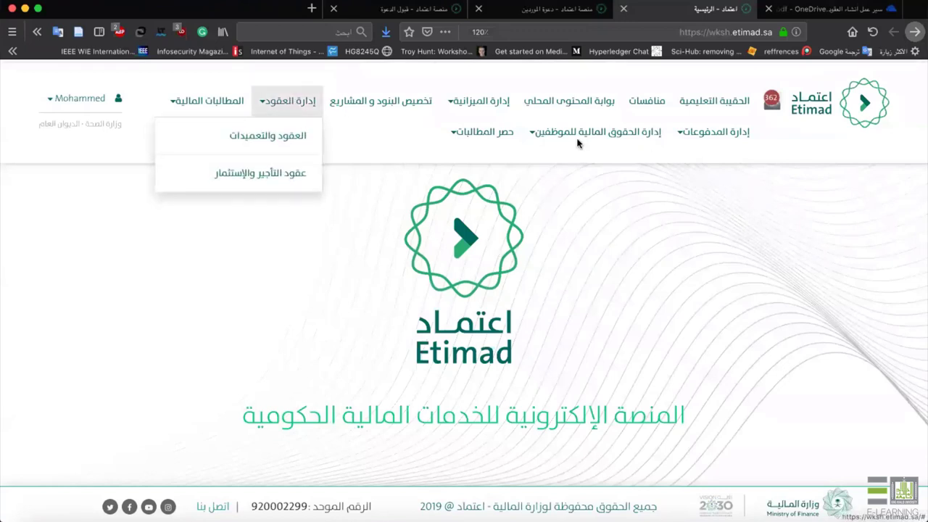
{"action": "left_click", "coordinate": [778, 14]}
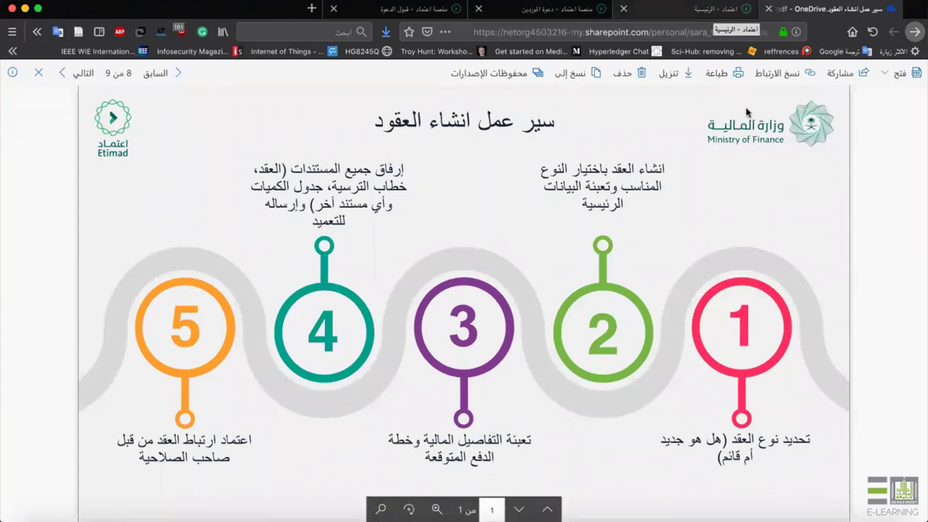
Return to the Etimad tab after reviewing the five-step workflow slide.
{"action": "left_click", "coordinate": [706, 9]}
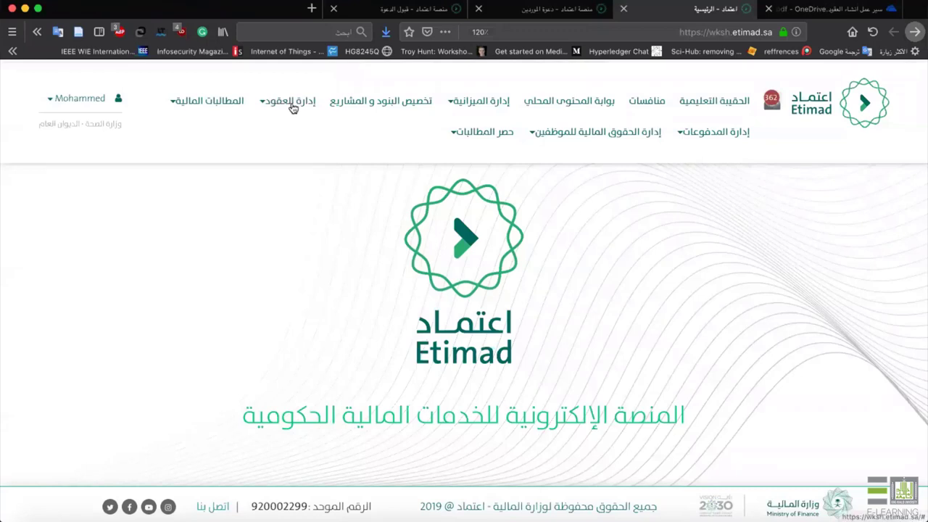
Start a new contract via إدارة العقود > العقود والتعميدات > تعاقد > تعاقد جديد.
{"action": "left_click", "coordinate": [293, 107]}
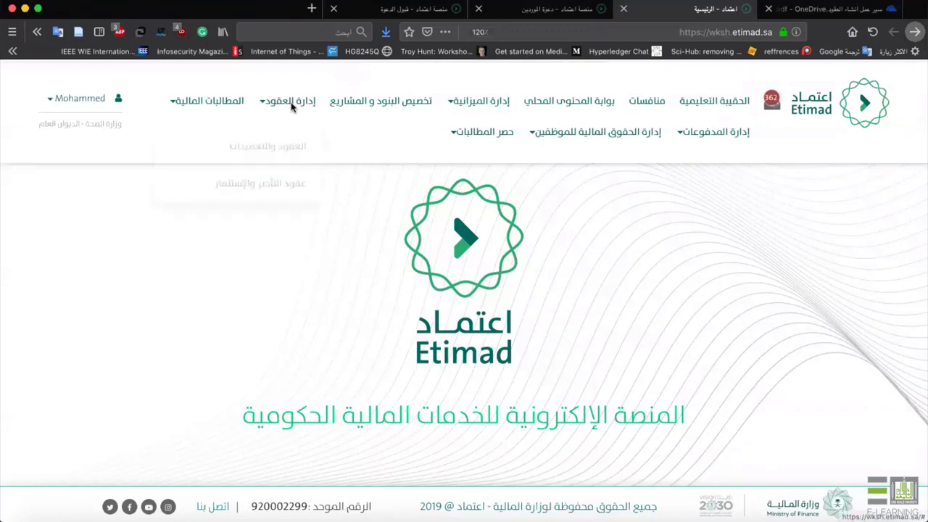
{"action": "left_click", "coordinate": [270, 143]}
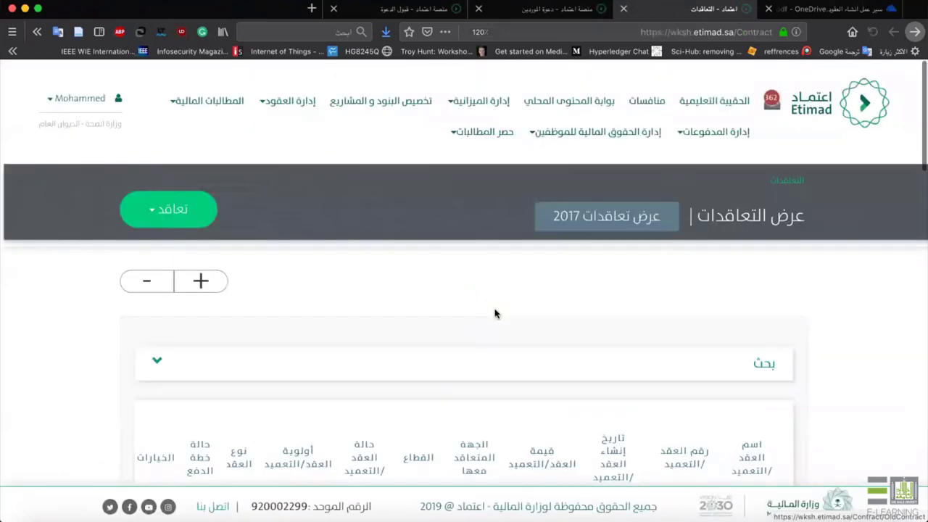
{"action": "scroll", "coordinate": [495, 313], "scroll_direction": "down", "scroll_amount": 2}
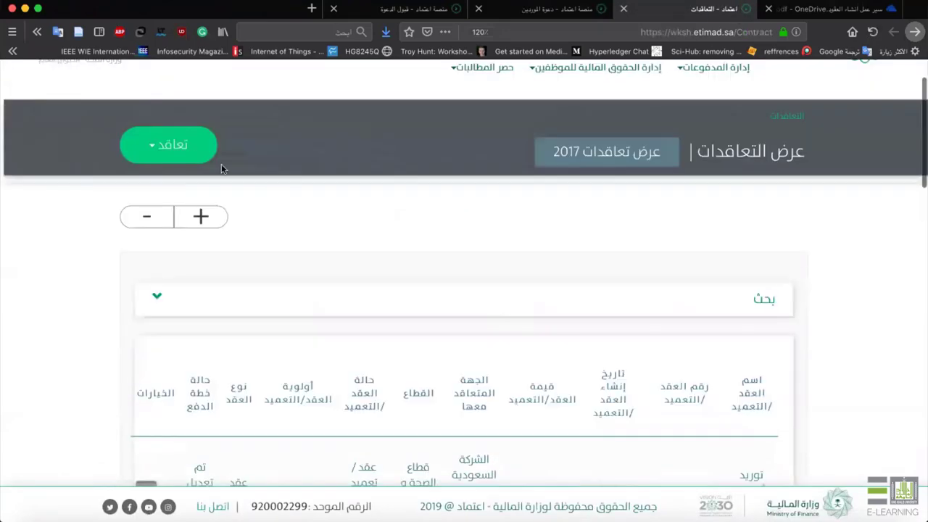
{"action": "left_click", "coordinate": [197, 154]}
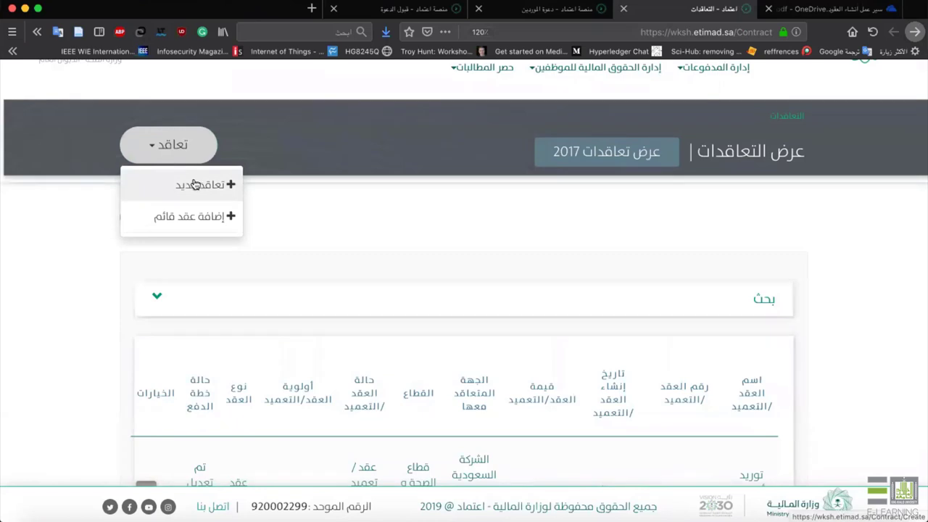
{"action": "left_click", "coordinate": [193, 184]}
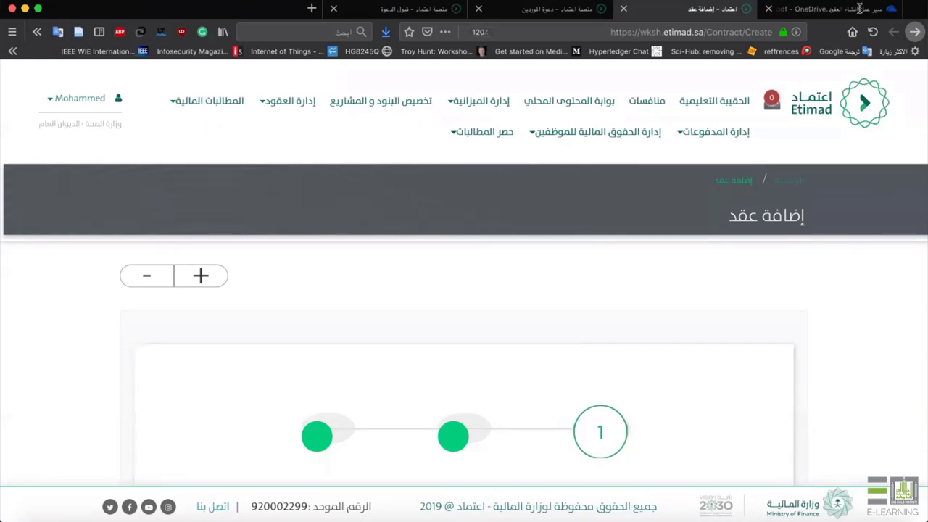
{"action": "scroll", "coordinate": [701, 341], "scroll_direction": "down", "scroll_amount": 3}
{"action": "scroll", "coordinate": [701, 341], "scroll_direction": "down", "scroll_amount": 2}
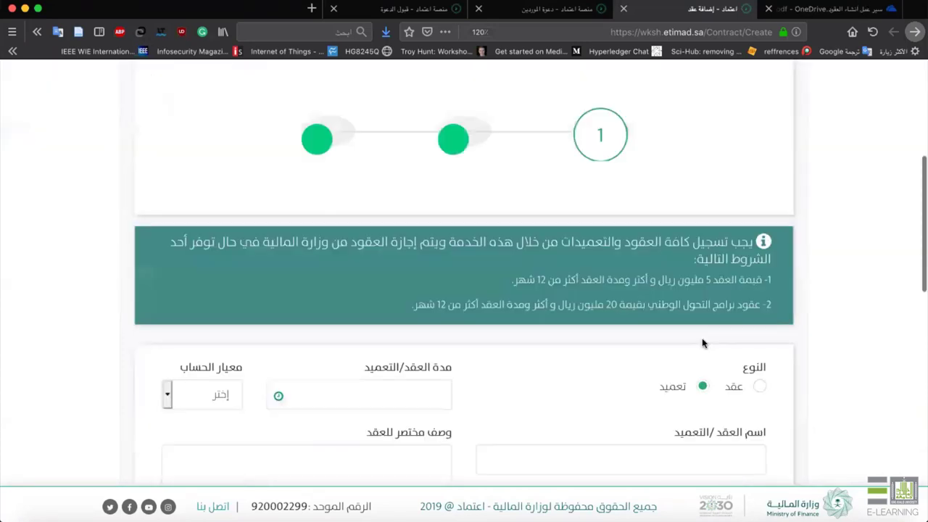
{"action": "scroll", "coordinate": [700, 234], "scroll_direction": "down", "scroll_amount": 2}
{"action": "scroll", "coordinate": [701, 236], "scroll_direction": "up", "scroll_amount": 1}
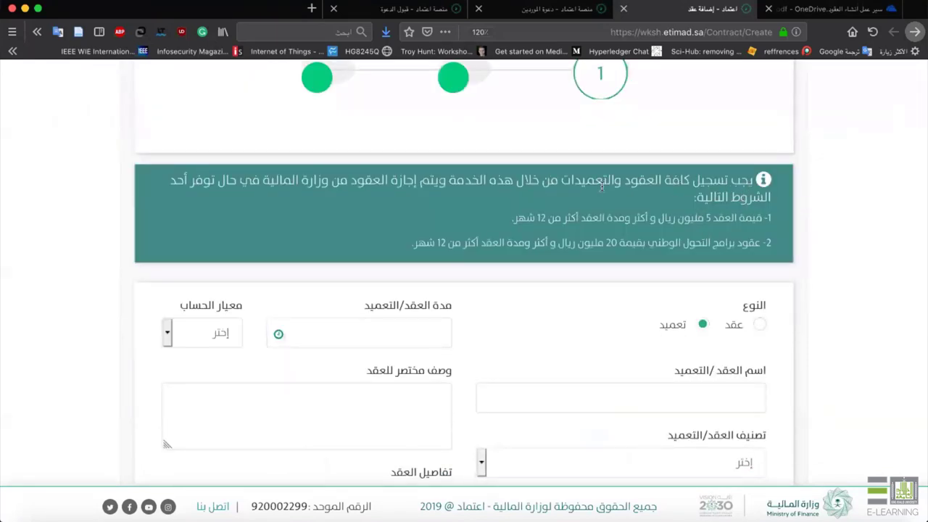
{"action": "left_click_drag", "start_coordinate": [601, 187], "coordinate": [754, 199]}
{"action": "left_click", "coordinate": [673, 215]}
{"action": "scroll", "coordinate": [736, 238], "scroll_direction": "down", "scroll_amount": 3}
{"action": "scroll", "coordinate": [736, 239], "scroll_direction": "down", "scroll_amount": 1}
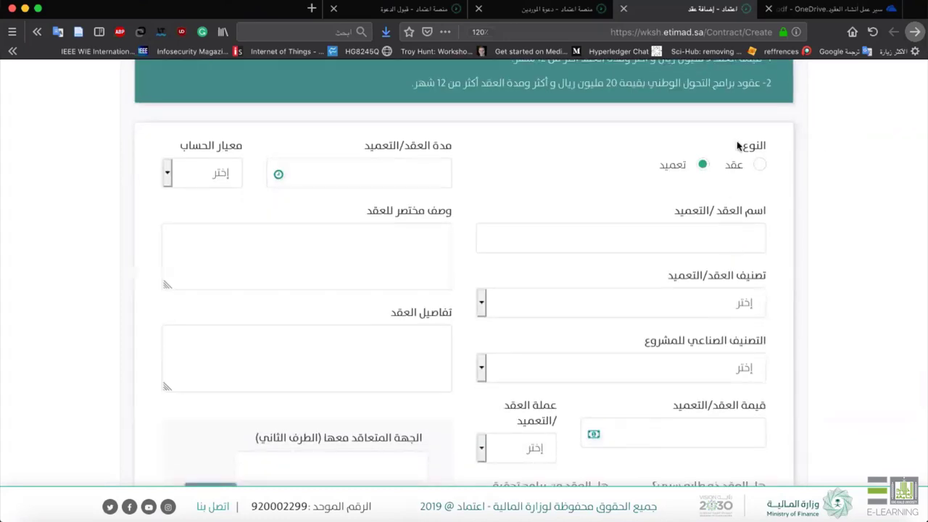
{"action": "scroll", "coordinate": [760, 172], "scroll_direction": "down", "scroll_amount": 1}
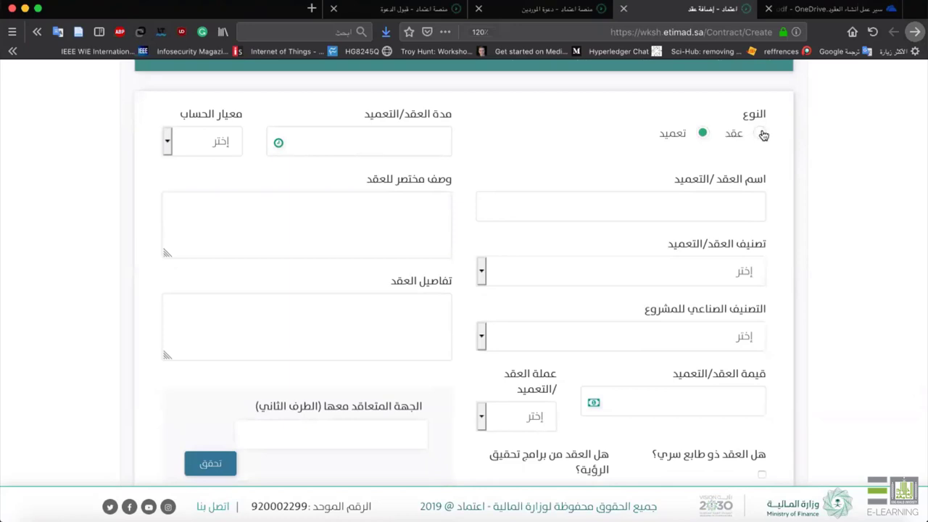
{"action": "scroll", "coordinate": [689, 169], "scroll_direction": "up", "scroll_amount": 2}
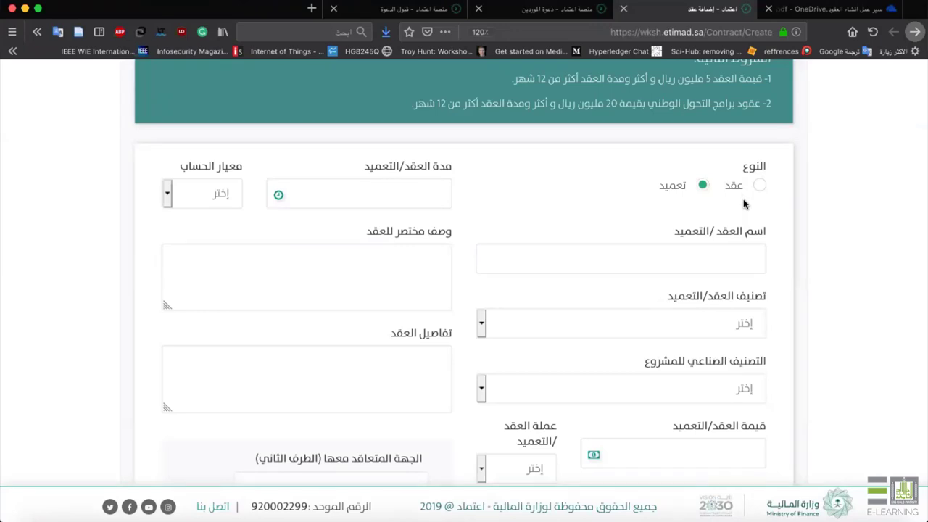
Name the contract 'توريد اجهزه لجامعه الملك خالد', classified توريد under computers and software.
{"action": "scroll", "coordinate": [743, 204], "scroll_direction": "down", "scroll_amount": 1}
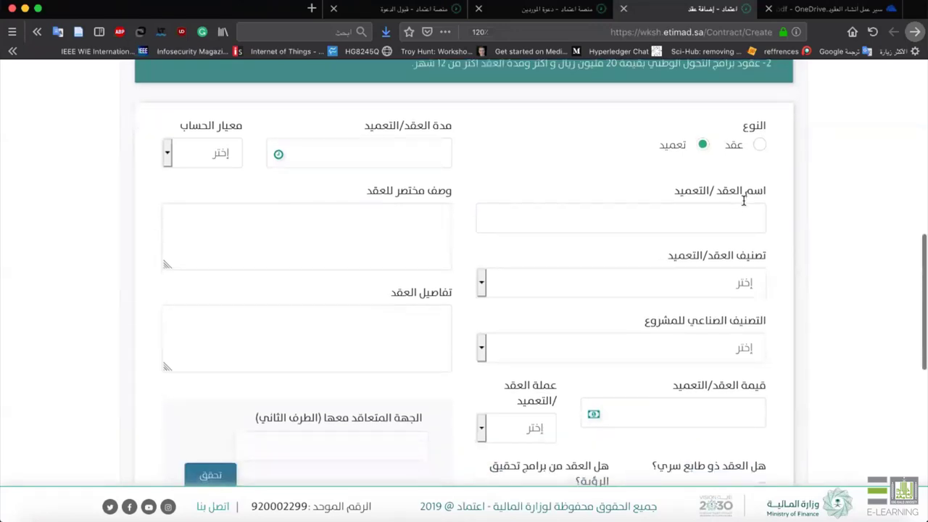
{"action": "left_click", "coordinate": [743, 203]}
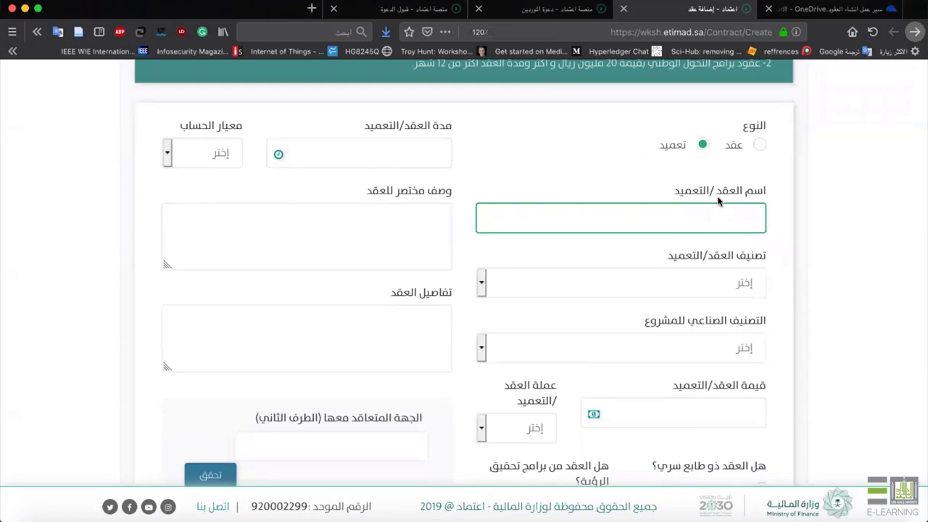
{"action": "type", "text": "ا"}
{"action": "key", "text": "BackSpace"}
{"action": "type", "text": "توري"}
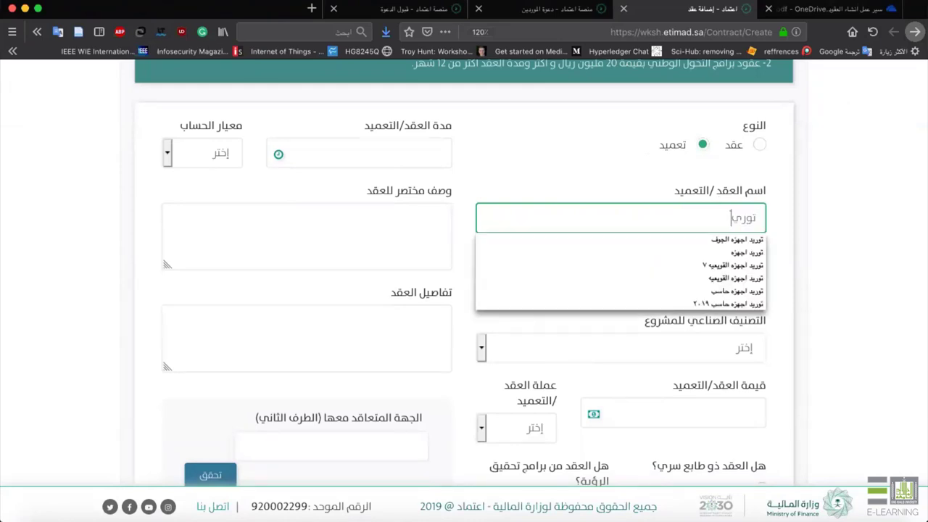
{"action": "type", "text": "د اجهزه لجا"}
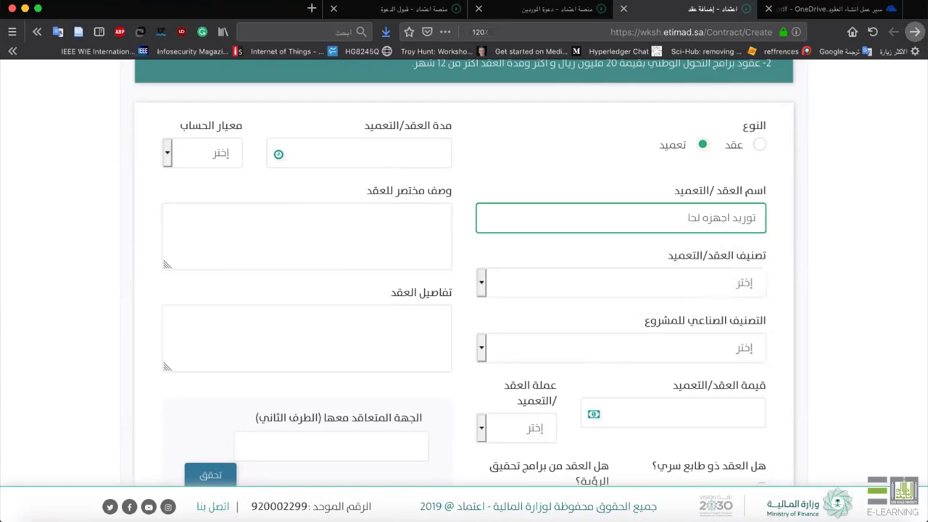
{"action": "type", "text": "معه الملك خالد"}
{"action": "scroll", "coordinate": [774, 348], "scroll_direction": "down", "scroll_amount": 2}
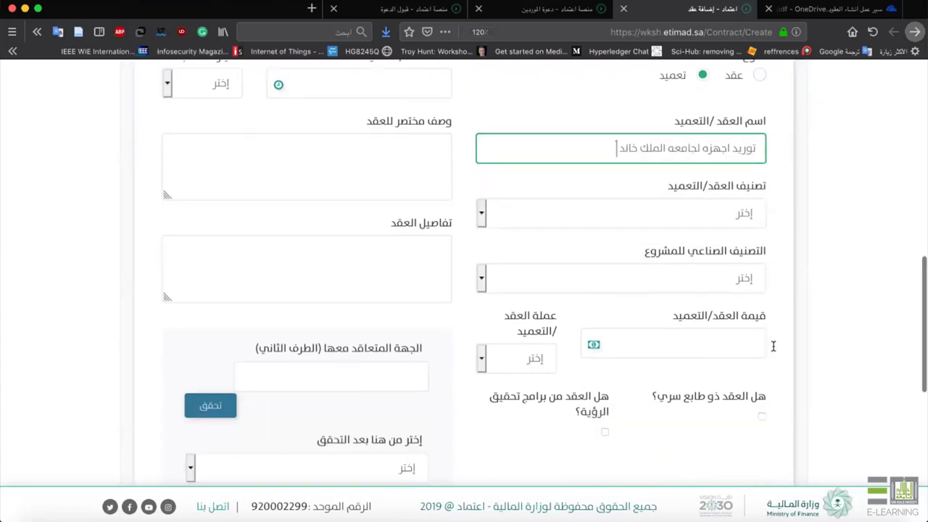
{"action": "left_click", "coordinate": [700, 216]}
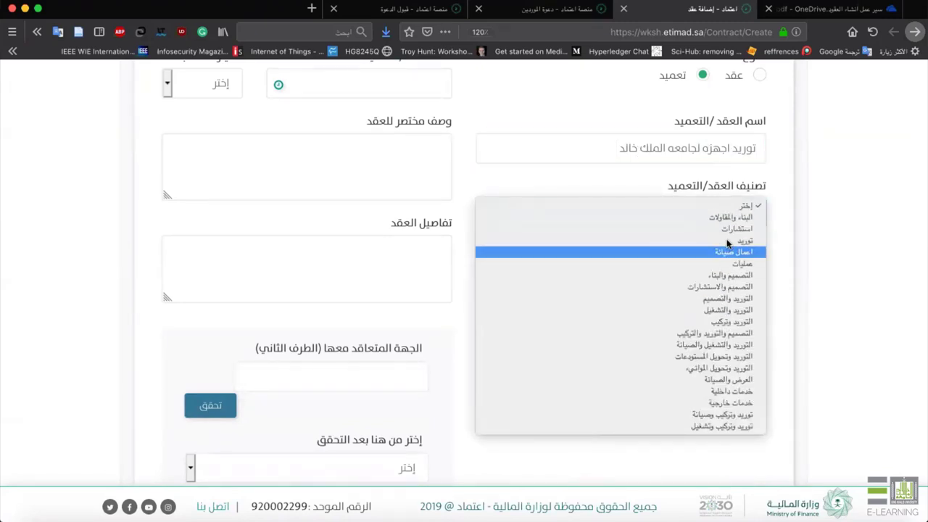
{"action": "left_click", "coordinate": [741, 240]}
{"action": "left_click", "coordinate": [761, 284]}
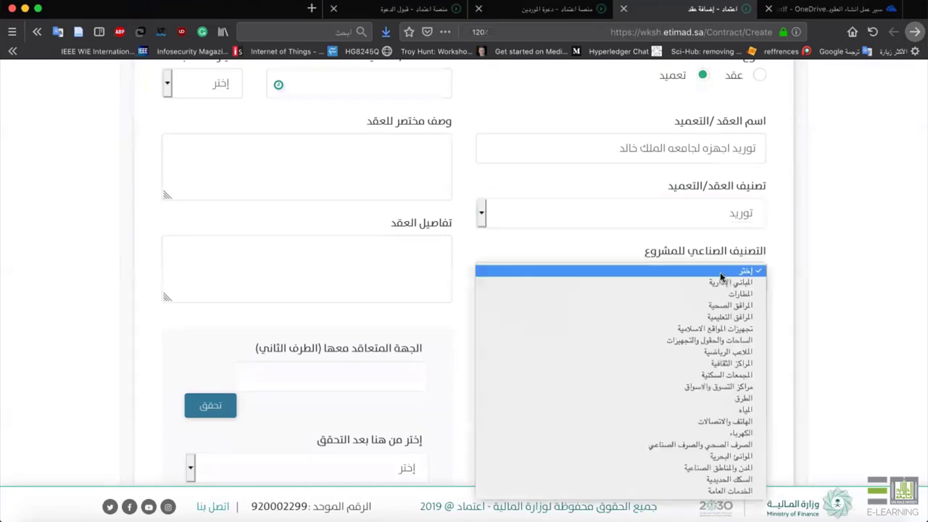
{"action": "scroll", "coordinate": [724, 384], "scroll_direction": "down", "scroll_amount": 3}
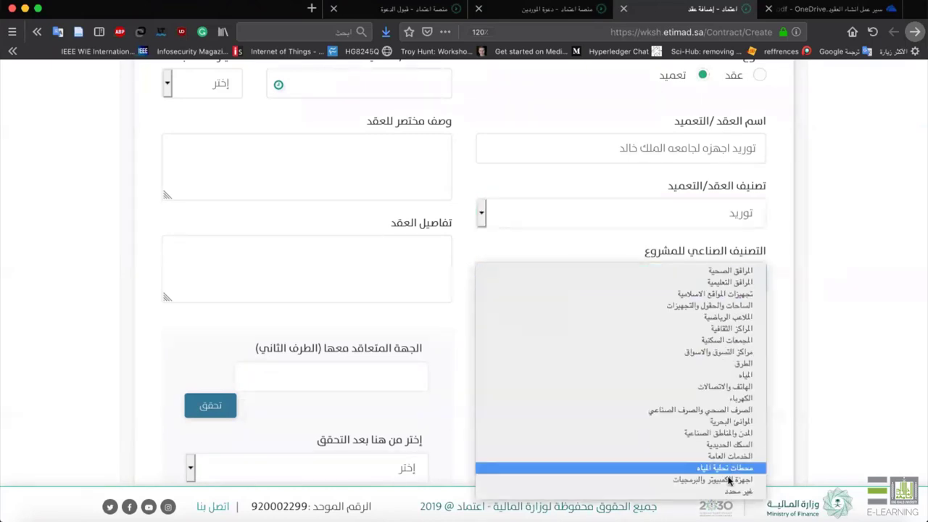
{"action": "left_click", "coordinate": [730, 480]}
Set the contract value to 100,000 Saudi riyals.
{"action": "scroll", "coordinate": [700, 350], "scroll_direction": "down", "scroll_amount": 2}
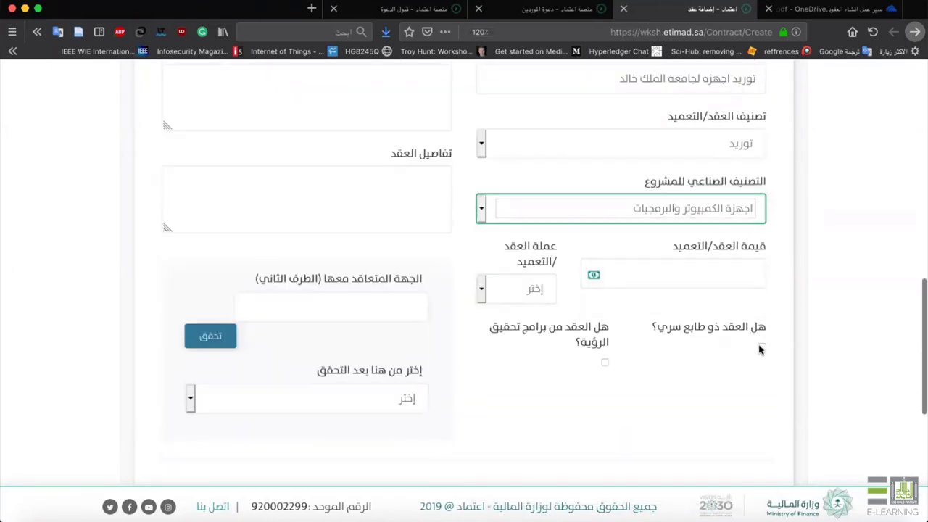
{"action": "left_click", "coordinate": [754, 259]}
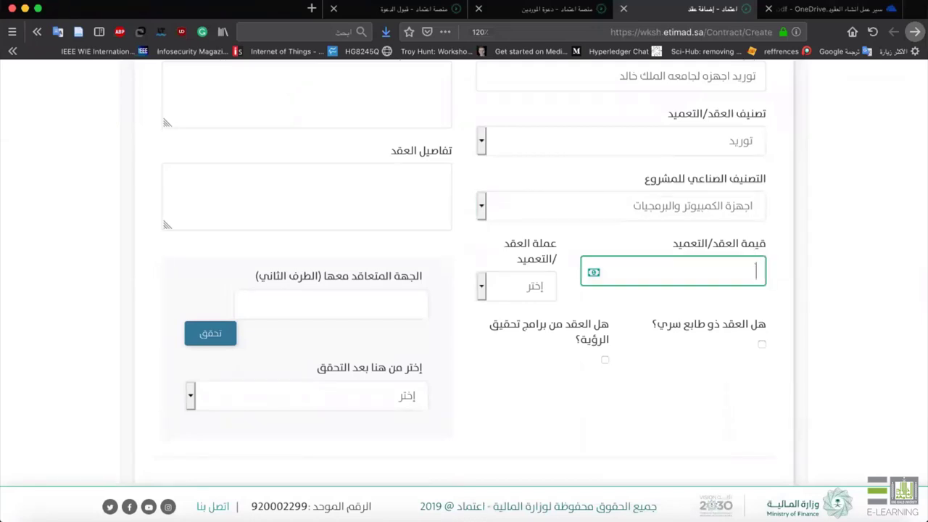
{"action": "type", "text": "100"}
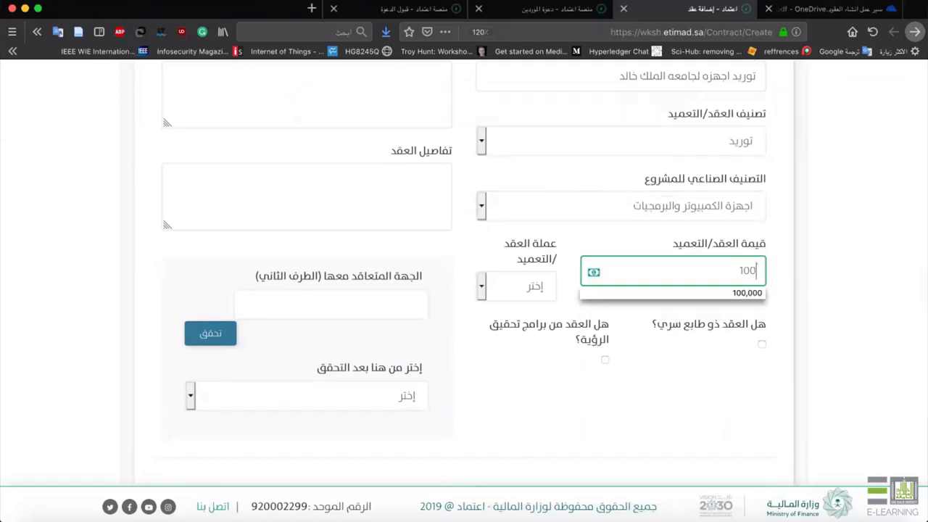
{"action": "left_click", "coordinate": [713, 291]}
{"action": "left_click", "coordinate": [629, 374]}
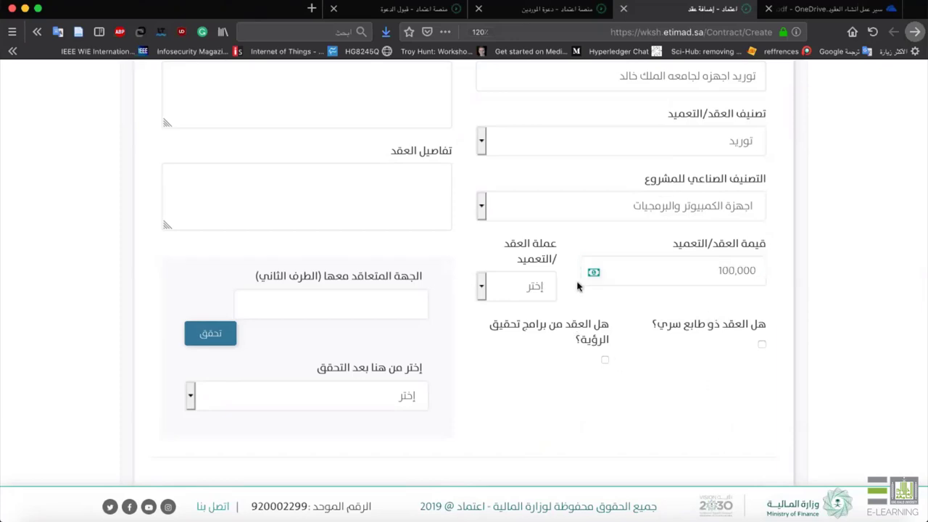
{"action": "left_click", "coordinate": [533, 287]}
{"action": "left_click", "coordinate": [531, 291]}
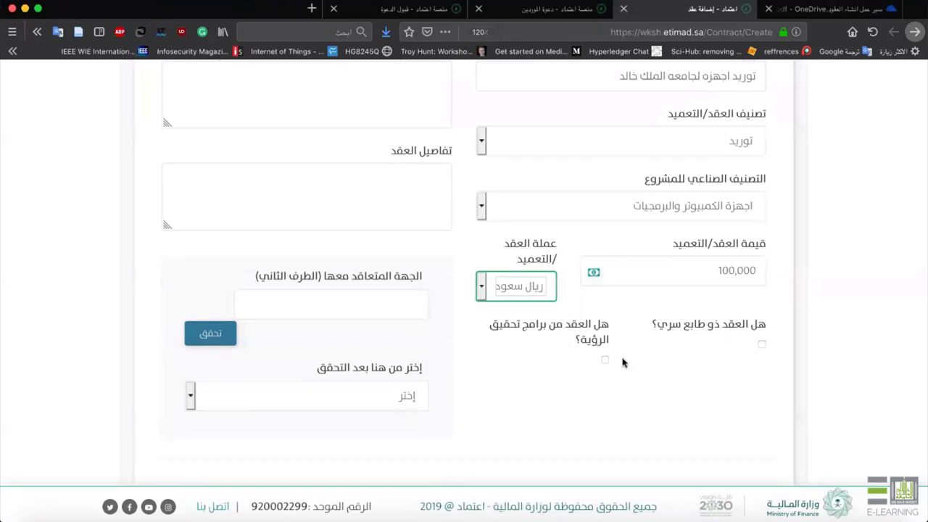
Mark the contract as linked to a program or project (برنامج أو مشروع).
{"action": "scroll", "coordinate": [587, 348], "scroll_direction": "down", "scroll_amount": 3}
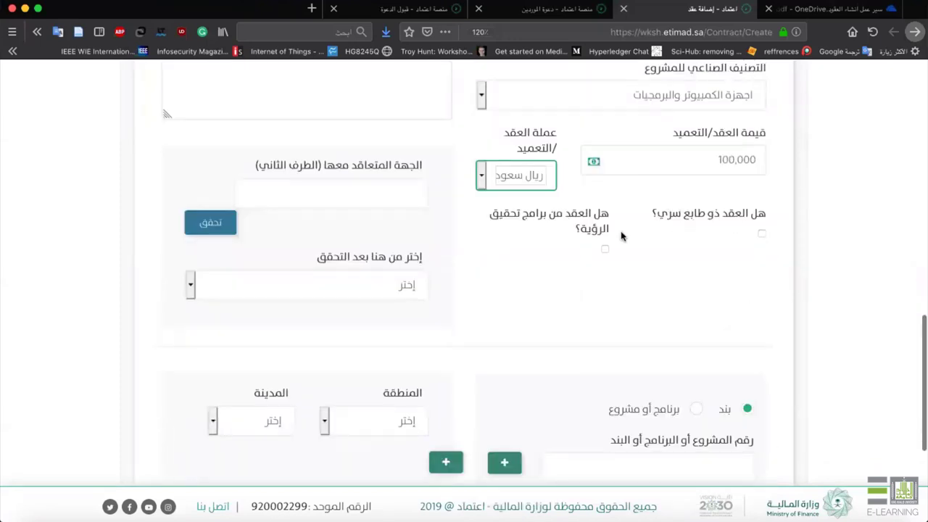
{"action": "left_click", "coordinate": [604, 250]}
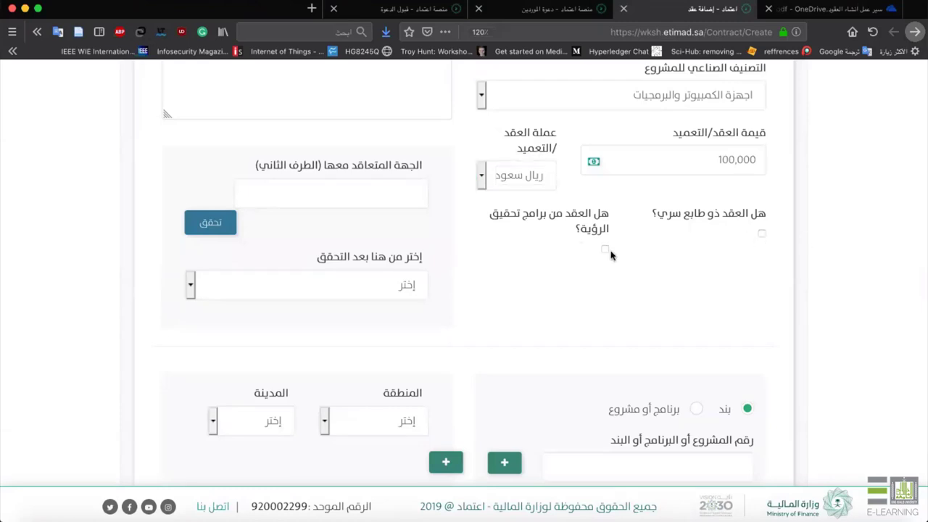
{"action": "scroll", "coordinate": [755, 241], "scroll_direction": "down", "scroll_amount": 2}
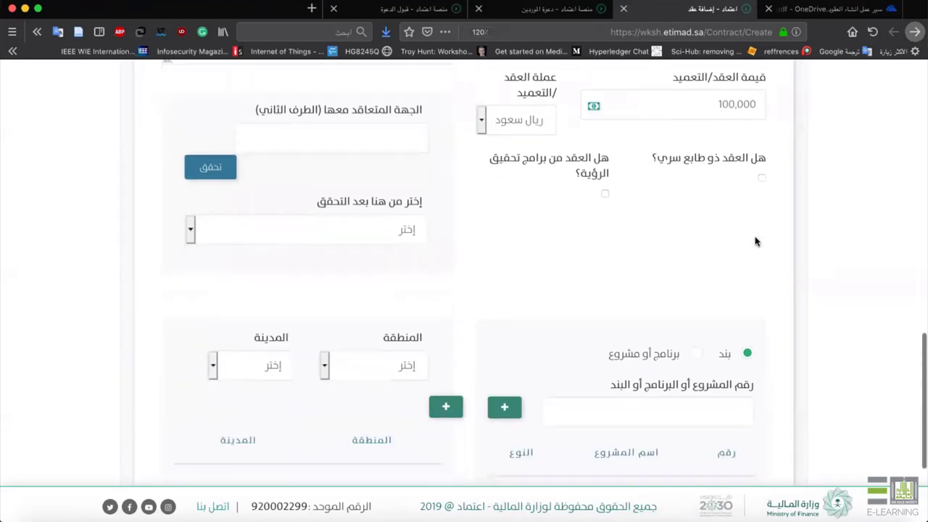
{"action": "scroll", "coordinate": [754, 241], "scroll_direction": "down", "scroll_amount": 5}
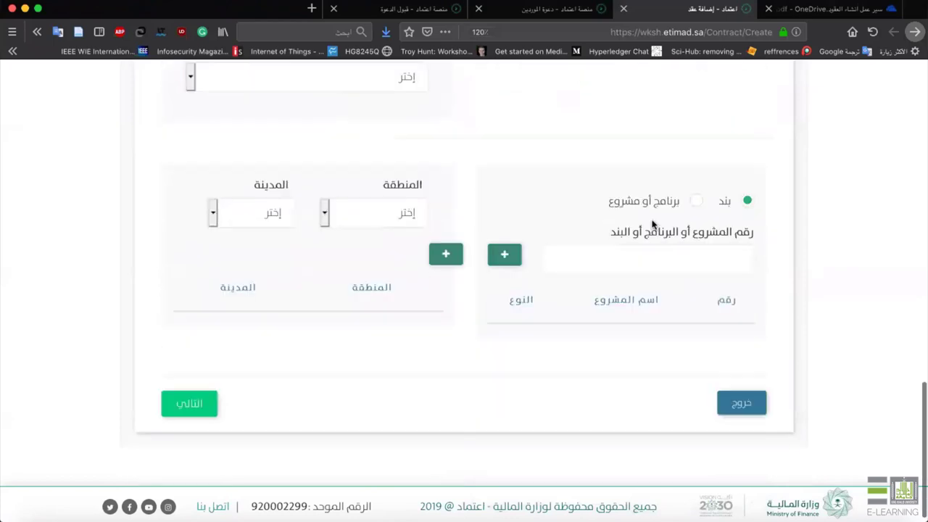
{"action": "left_click", "coordinate": [696, 202]}
{"action": "mouse_move", "coordinate": [757, 516]}
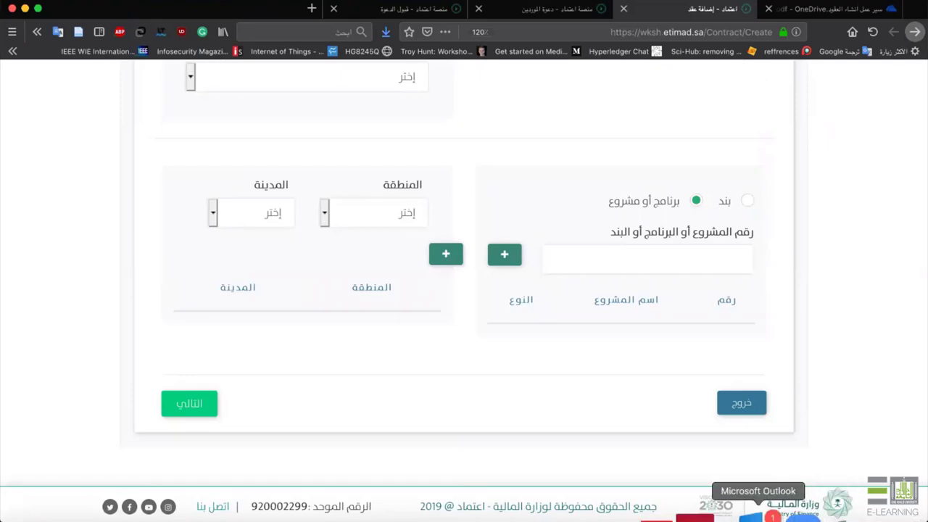
{"action": "left_click", "coordinate": [694, 513]}
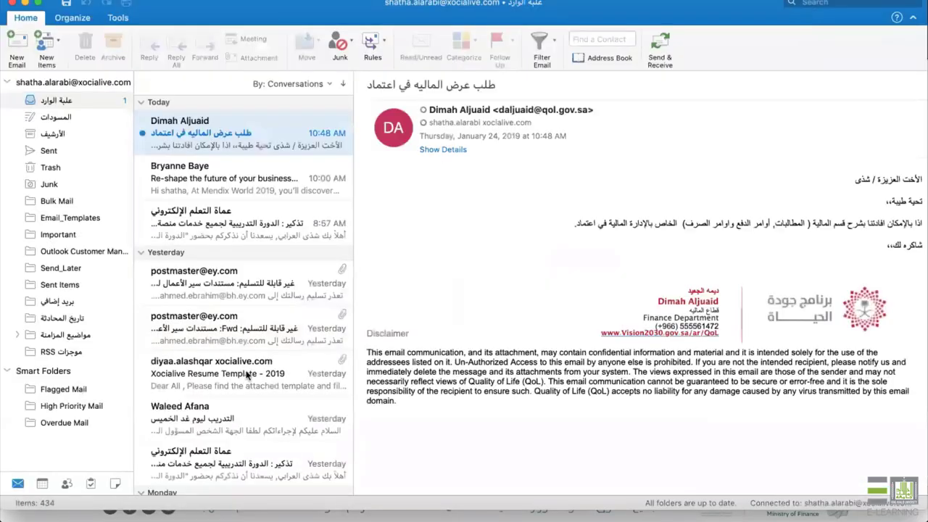
{"action": "left_click", "coordinate": [77, 387]}
{"action": "left_click", "coordinate": [233, 184]}
{"action": "scroll", "coordinate": [478, 405], "scroll_direction": "down", "scroll_amount": 10}
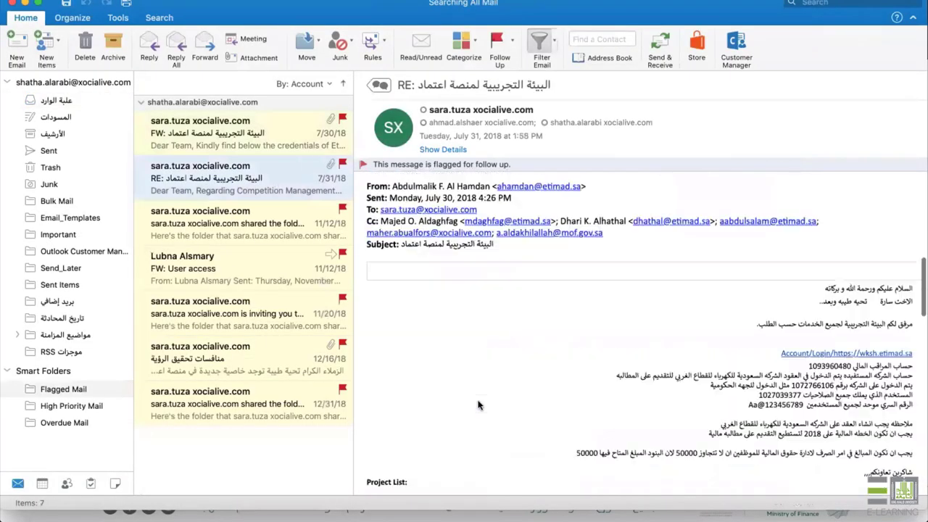
{"action": "scroll", "coordinate": [478, 405], "scroll_direction": "up", "scroll_amount": 5}
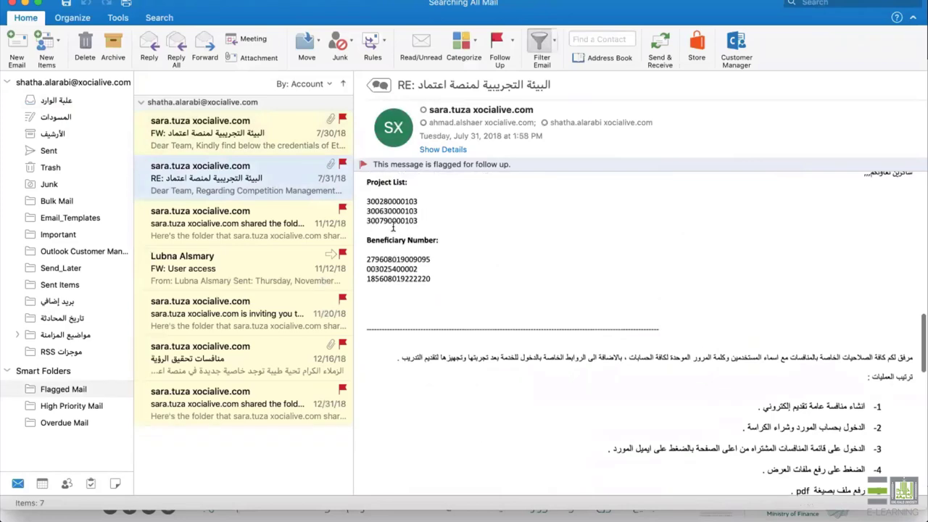
{"action": "double_click", "coordinate": [393, 221]}
{"action": "key", "text": "super+c"}
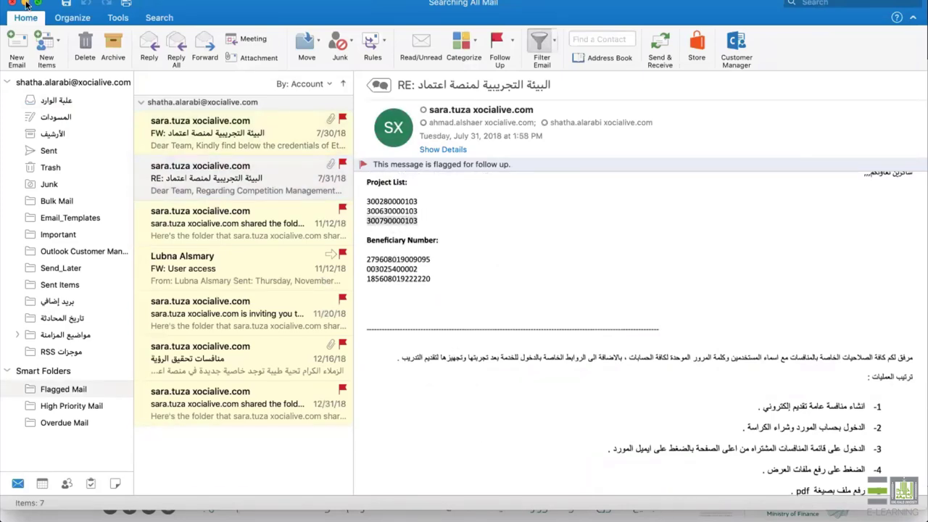
{"action": "left_click", "coordinate": [25, 4]}
{"action": "left_click", "coordinate": [650, 264]}
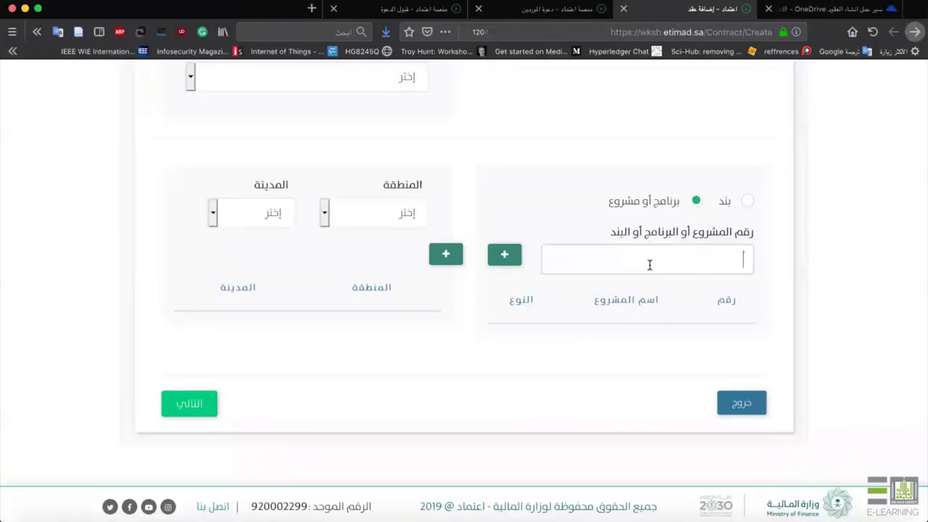
{"action": "key", "text": "super+v"}
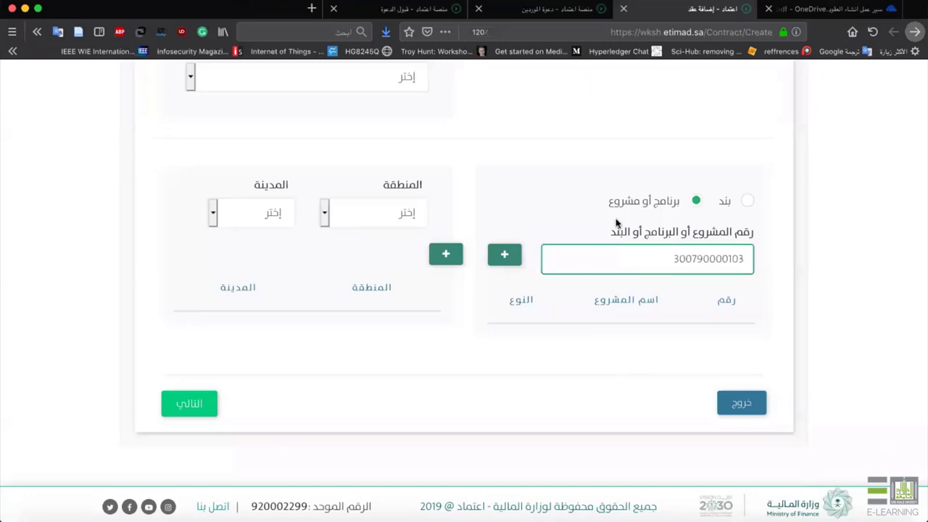
{"action": "left_click", "coordinate": [506, 255]}
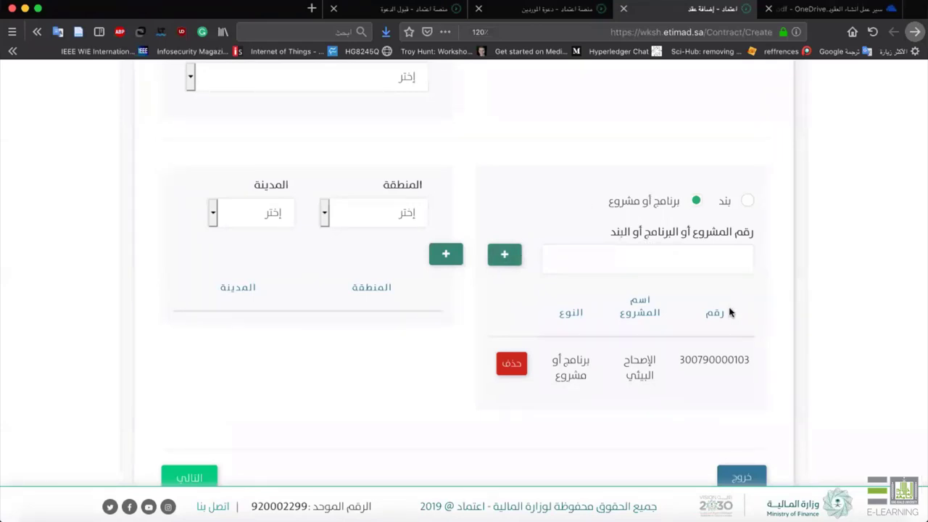
{"action": "scroll", "coordinate": [729, 312], "scroll_direction": "up", "scroll_amount": 10}
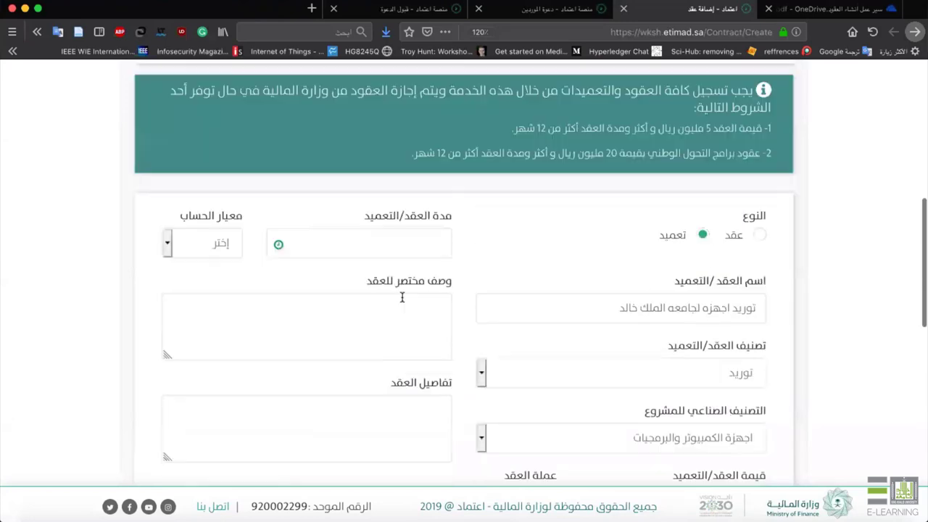
Enter a contract duration of 1 with سنة as the calculation unit.
{"action": "left_click", "coordinate": [403, 297]}
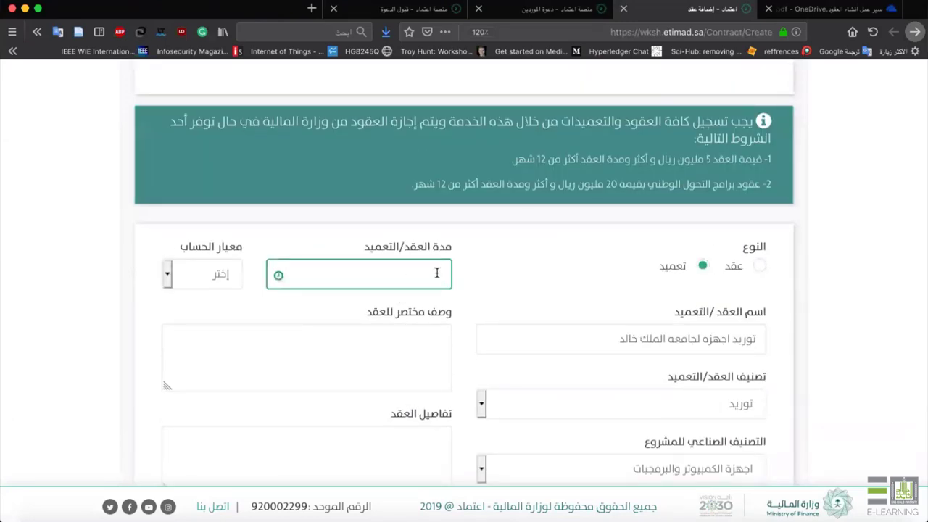
{"action": "type", "text": "1"}
{"action": "left_click", "coordinate": [398, 288]}
{"action": "left_click", "coordinate": [210, 282]}
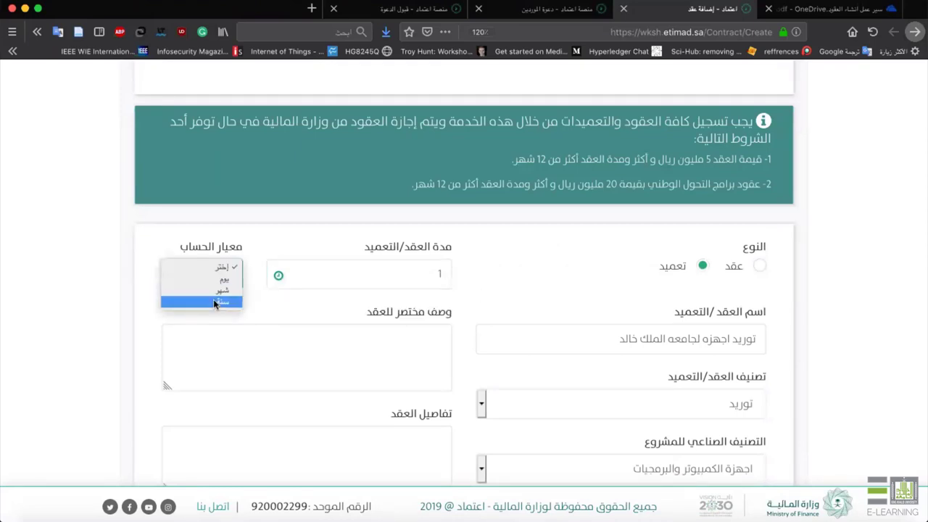
{"action": "left_click", "coordinate": [215, 298]}
{"action": "left_click", "coordinate": [395, 281]}
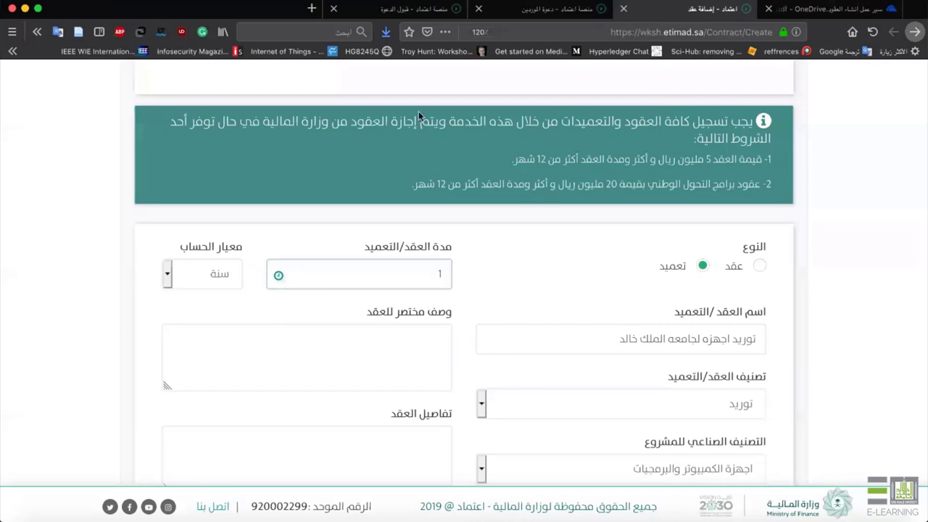
Focus the short contract description field and scroll through the form to review it.
{"action": "scroll", "coordinate": [411, 174], "scroll_direction": "down", "scroll_amount": 3}
{"action": "left_click", "coordinate": [411, 173]}
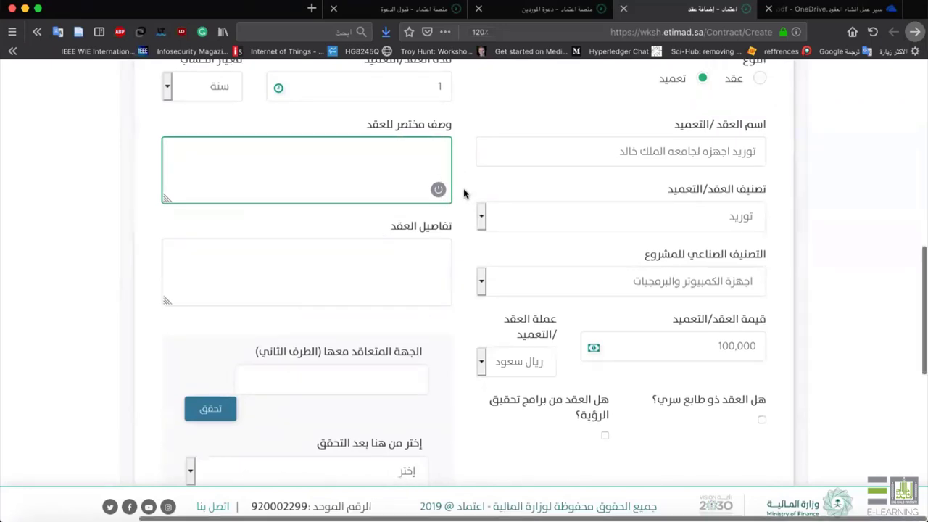
{"action": "scroll", "coordinate": [466, 194], "scroll_direction": "down", "scroll_amount": 5}
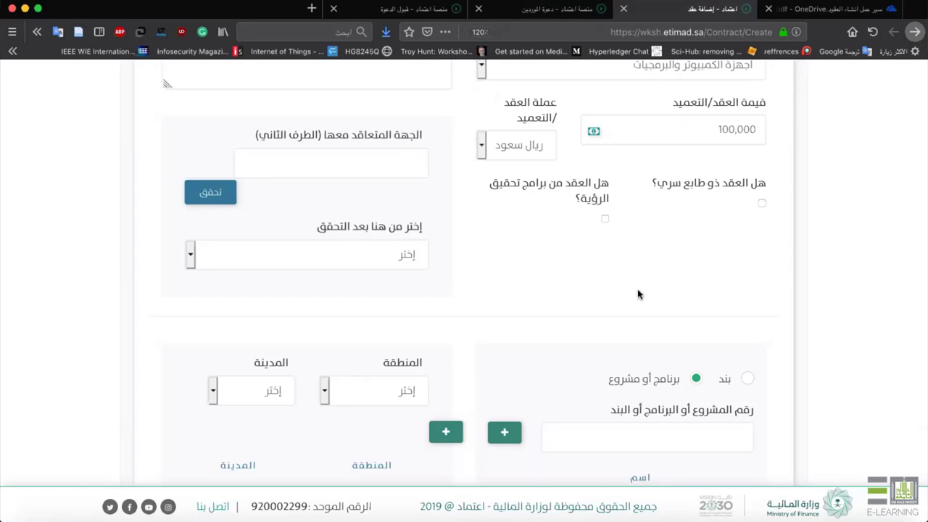
{"action": "scroll", "coordinate": [578, 300], "scroll_direction": "down", "scroll_amount": 1}
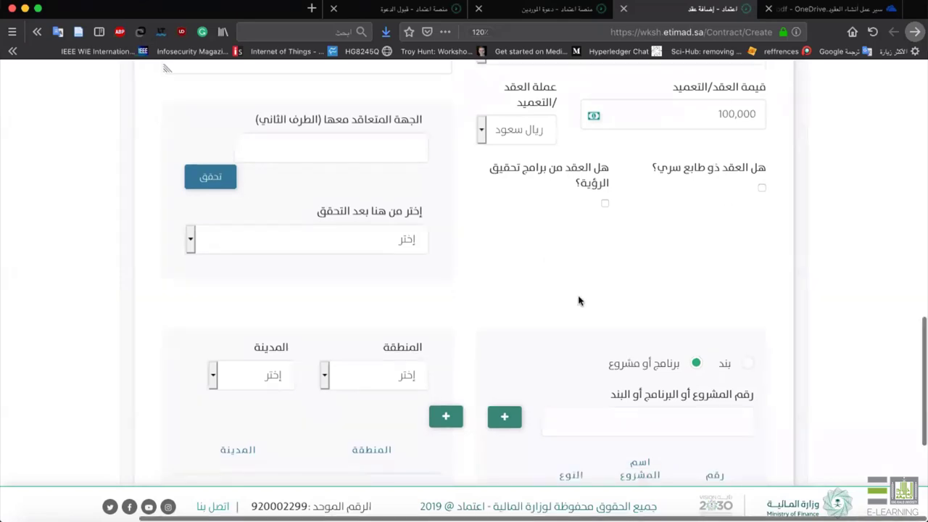
{"action": "scroll", "coordinate": [580, 311], "scroll_direction": "up", "scroll_amount": 3}
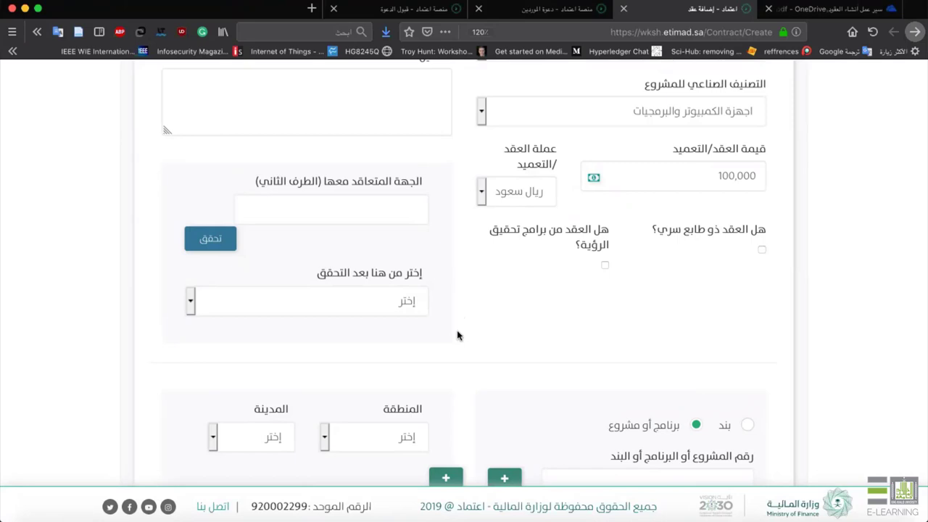
{"action": "scroll", "coordinate": [438, 207], "scroll_direction": "up", "scroll_amount": 2}
{"action": "scroll", "coordinate": [432, 108], "scroll_direction": "up", "scroll_amount": 3}
{"action": "scroll", "coordinate": [424, 166], "scroll_direction": "down", "scroll_amount": 4}
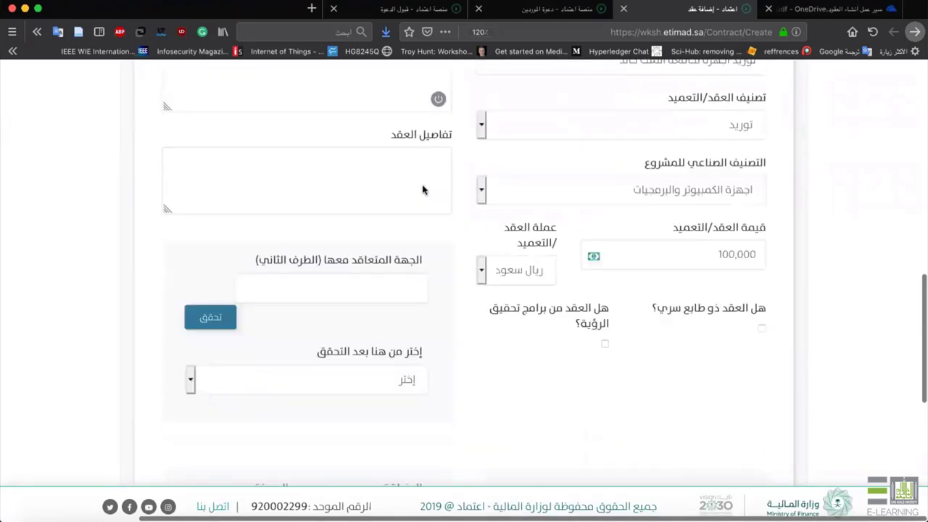
Enter مبتولي as the second contracting party and verify it with تحقق.
{"action": "left_click", "coordinate": [403, 251]}
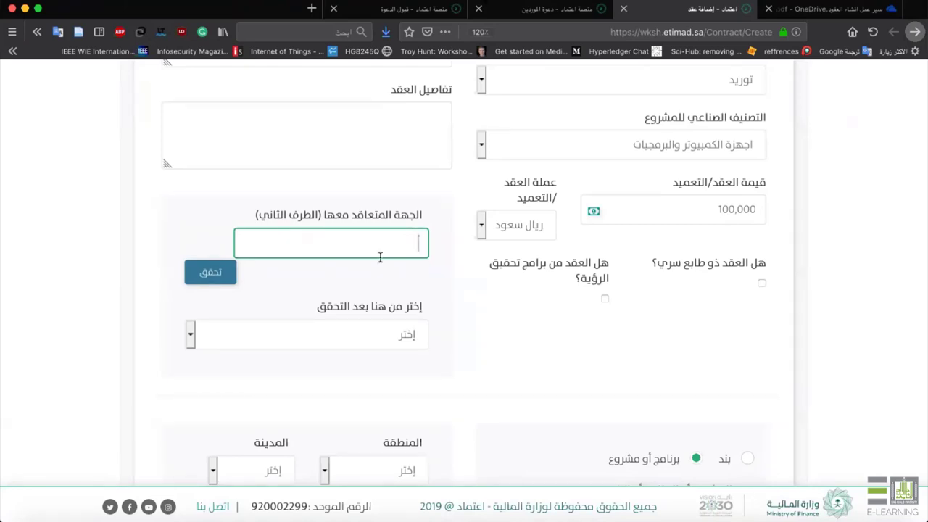
{"action": "type", "text": "مبتولي"}
{"action": "left_click", "coordinate": [345, 216]}
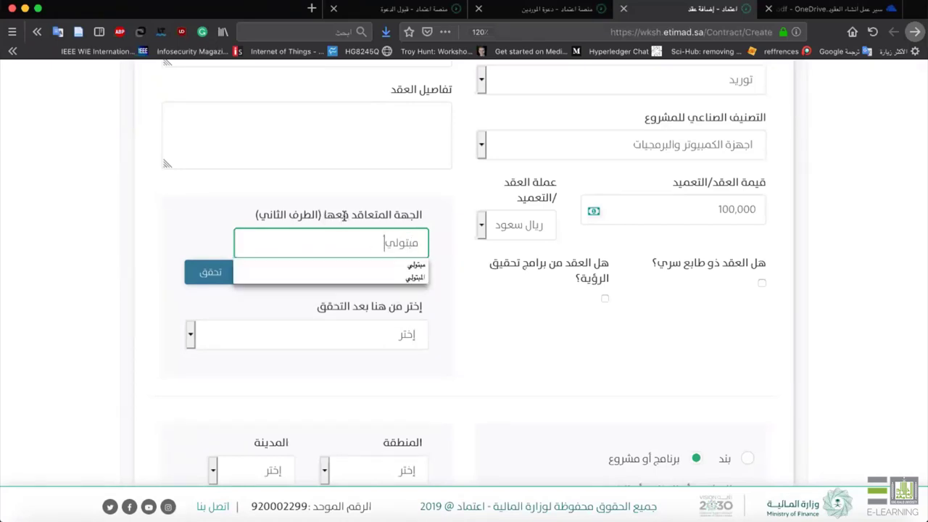
{"action": "left_click", "coordinate": [467, 288]}
{"action": "double_click", "coordinate": [354, 248]}
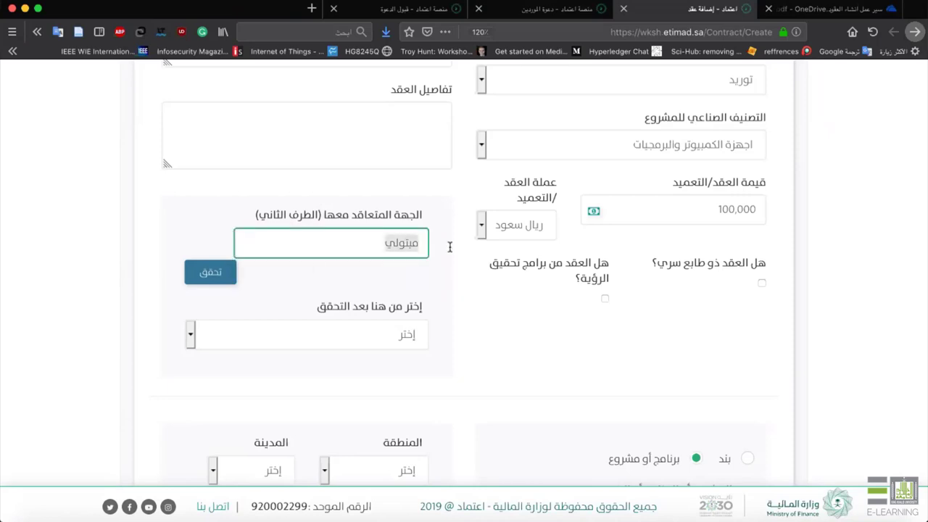
{"action": "left_click", "coordinate": [217, 274]}
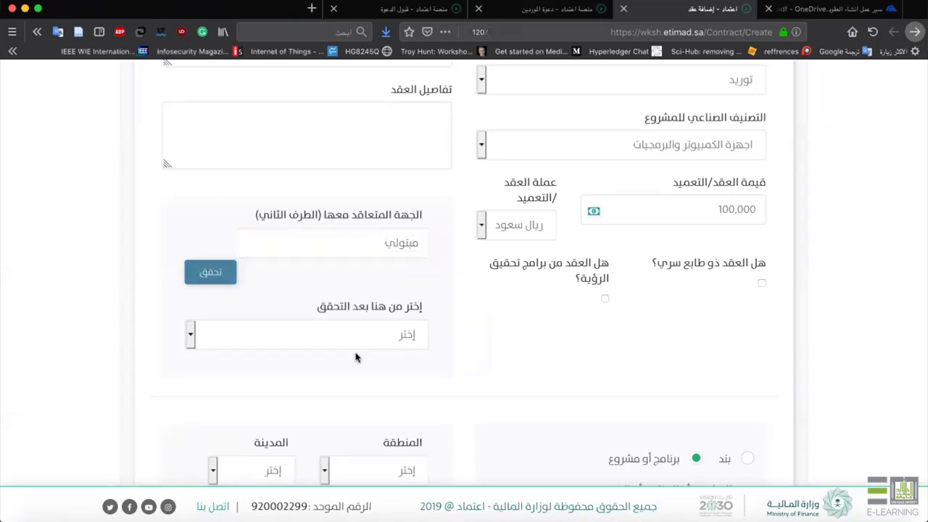
Choose فرع شركة مجموعة المتبولي المتحده from the verified company list.
{"action": "left_click", "coordinate": [384, 336]}
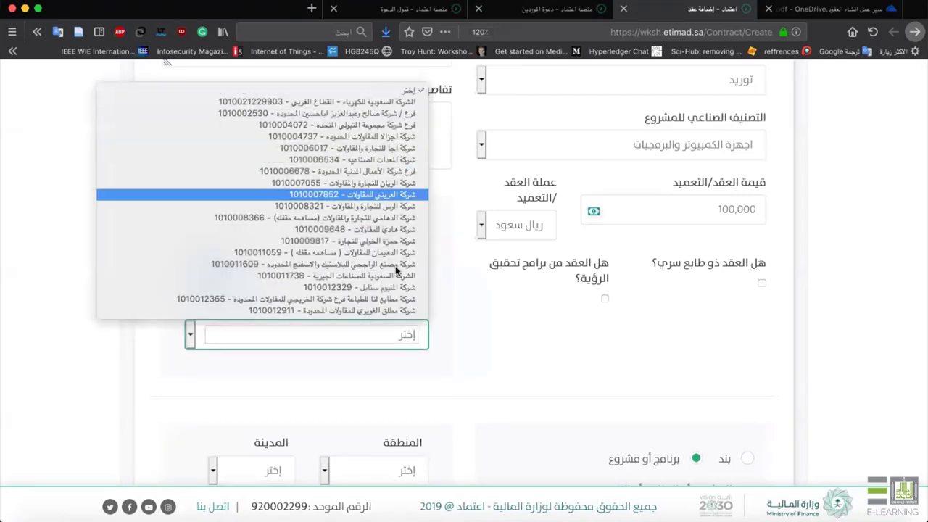
{"action": "left_click", "coordinate": [347, 125]}
{"action": "left_click", "coordinate": [452, 298]}
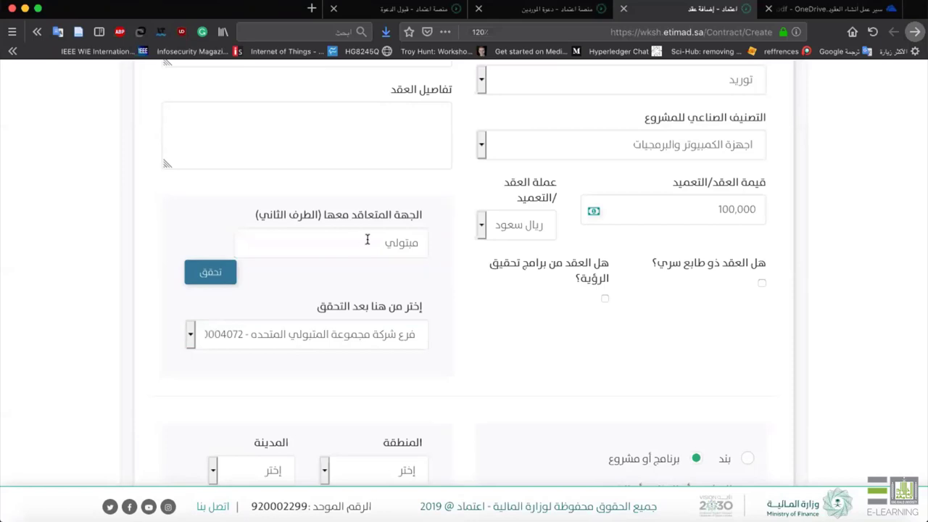
{"action": "left_click_drag", "start_coordinate": [384, 243], "coordinate": [450, 243]}
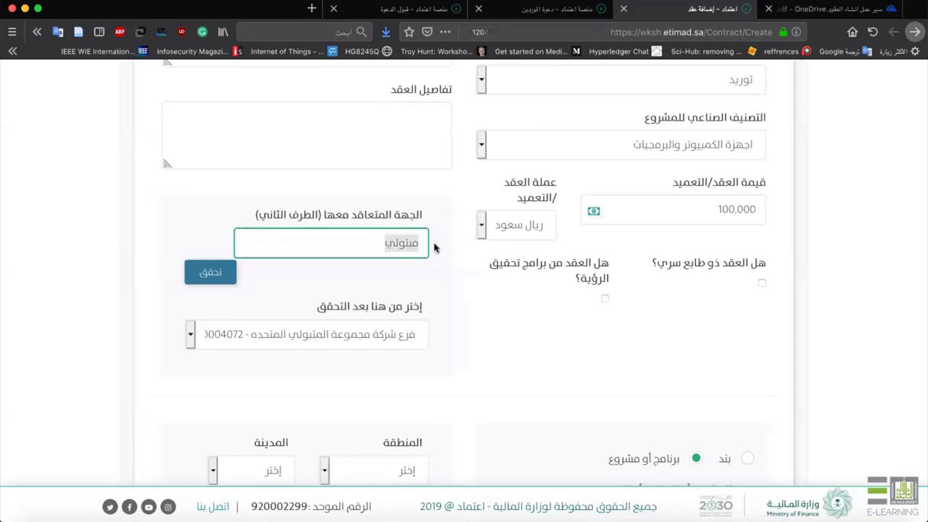
{"action": "key", "text": "Down"}
{"action": "left_click", "coordinate": [456, 303]}
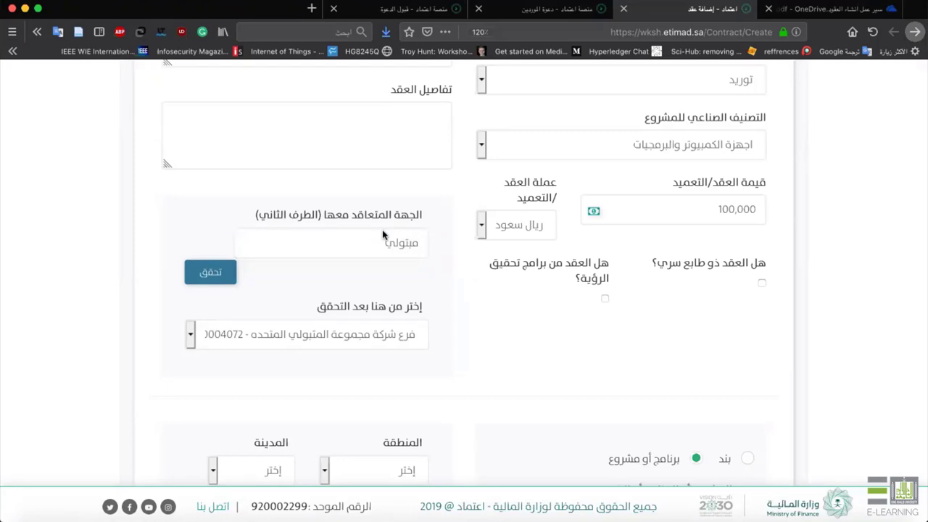
{"action": "scroll", "coordinate": [418, 290], "scroll_direction": "down", "scroll_amount": 5}
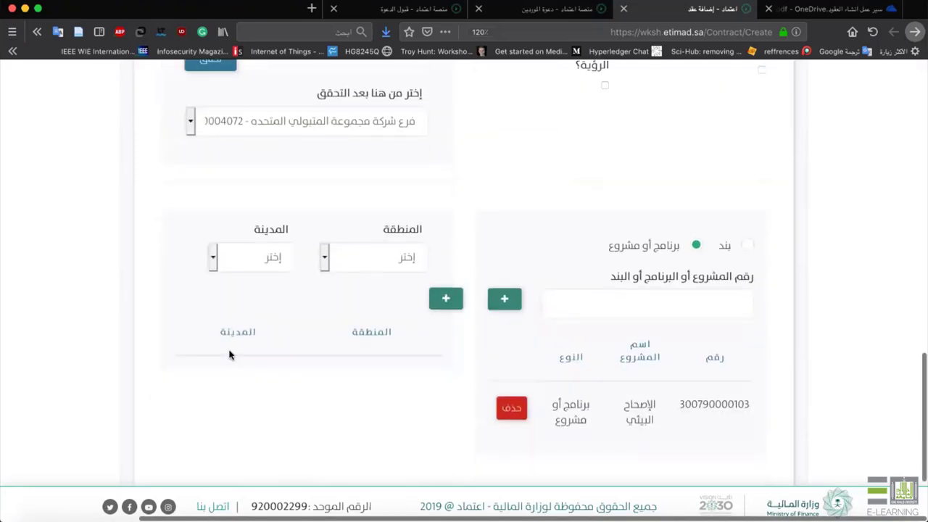
Add منطقة الرياض with city الهيائم as a contract location.
{"action": "scroll", "coordinate": [230, 355], "scroll_direction": "down", "scroll_amount": 1}
{"action": "left_click", "coordinate": [356, 238]}
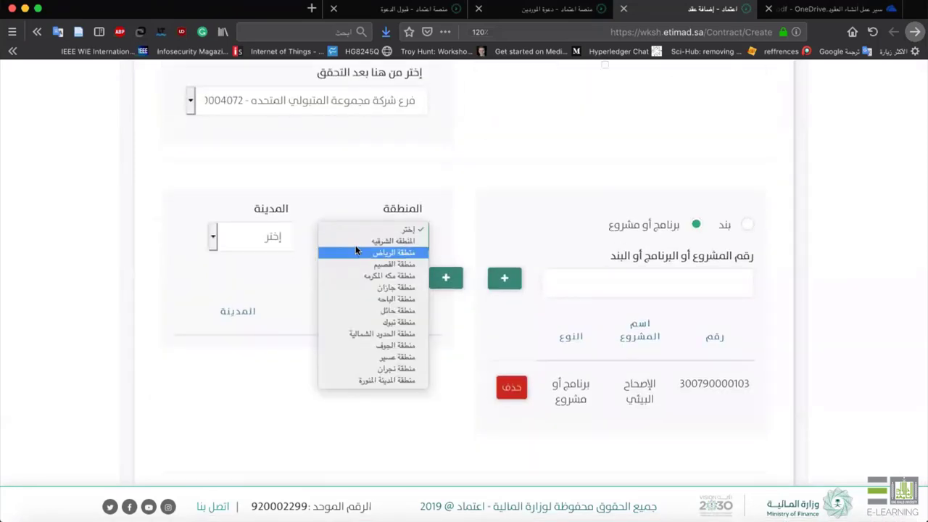
{"action": "left_click", "coordinate": [355, 251]}
{"action": "left_click", "coordinate": [266, 237]}
{"action": "left_click", "coordinate": [250, 306]}
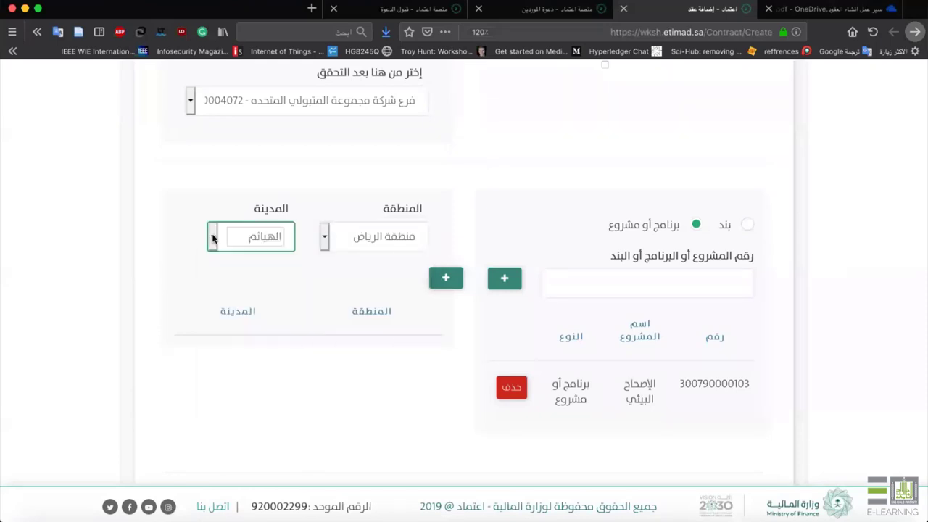
{"action": "left_click", "coordinate": [450, 281]}
Add منطقة الباحه / المخواه as a second location and proceed to financial details.
{"action": "left_click", "coordinate": [371, 237]}
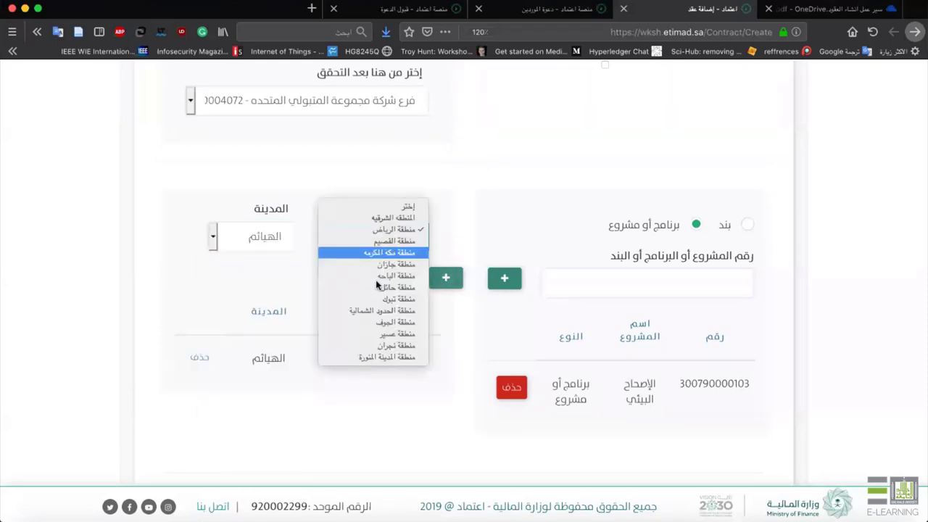
{"action": "left_click", "coordinate": [376, 277]}
{"action": "left_click", "coordinate": [254, 237]}
{"action": "left_click", "coordinate": [250, 288]}
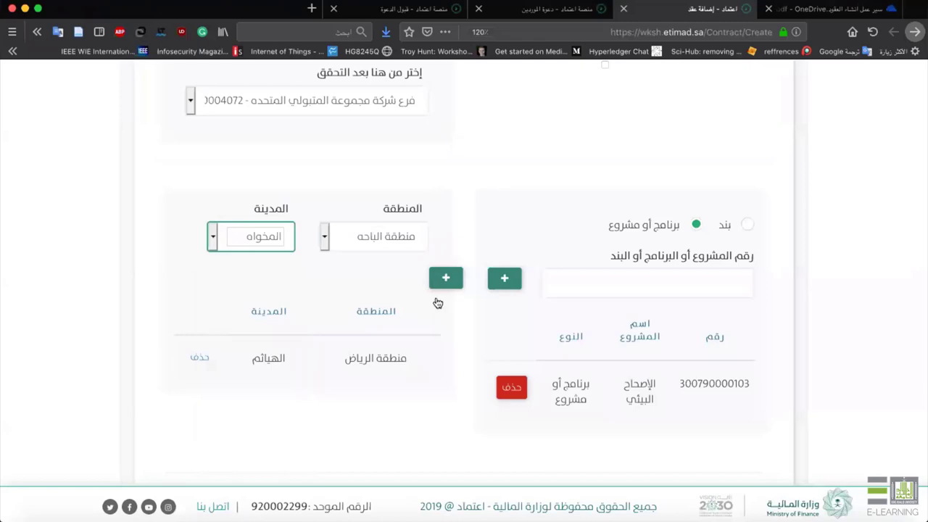
{"action": "left_click", "coordinate": [446, 277]}
{"action": "scroll", "coordinate": [380, 391], "scroll_direction": "down", "scroll_amount": 3}
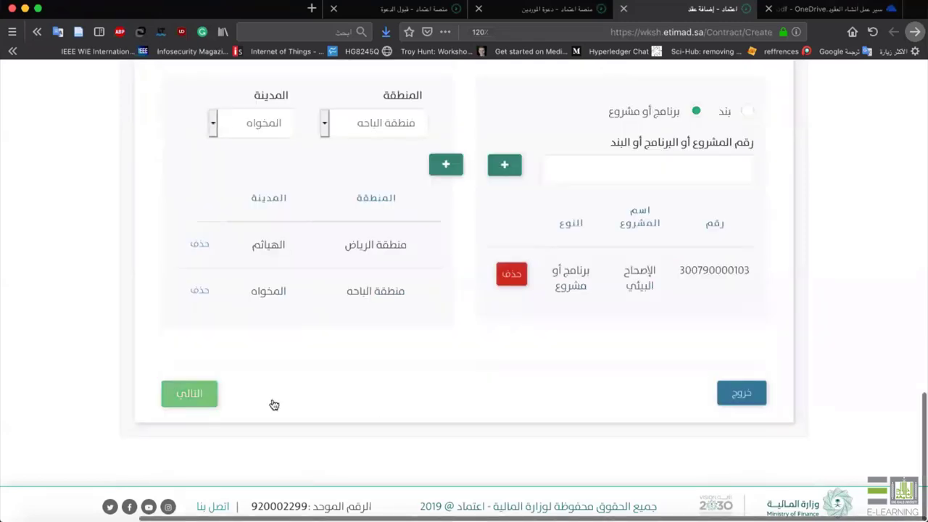
{"action": "left_click", "coordinate": [196, 405]}
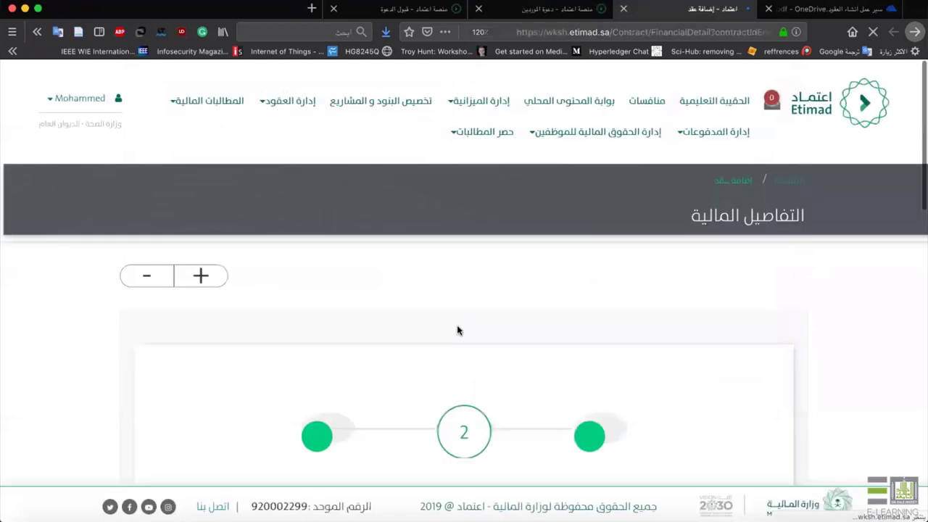
{"action": "scroll", "coordinate": [456, 330], "scroll_direction": "down", "scroll_amount": 5}
{"action": "scroll", "coordinate": [457, 329], "scroll_direction": "up", "scroll_amount": 3}
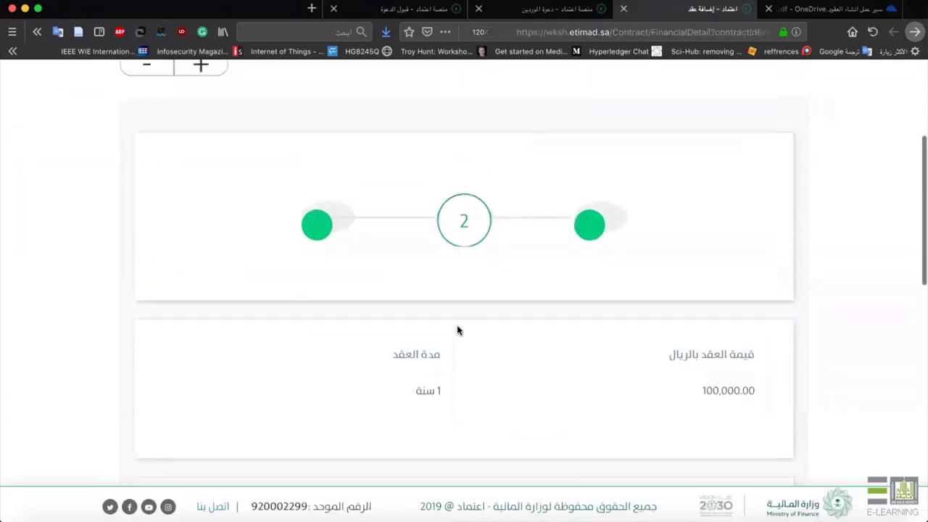
{"action": "scroll", "coordinate": [456, 329], "scroll_direction": "down", "scroll_amount": 1}
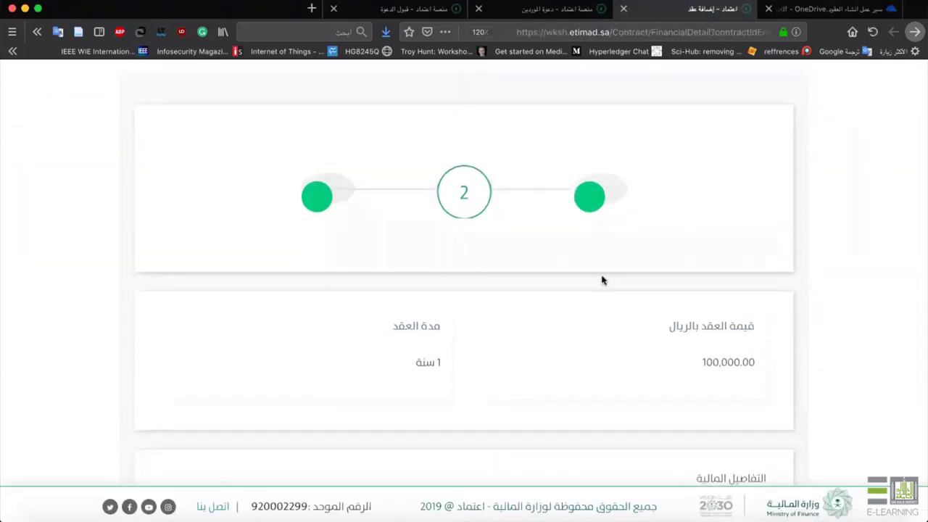
{"action": "triple_click", "coordinate": [756, 331]}
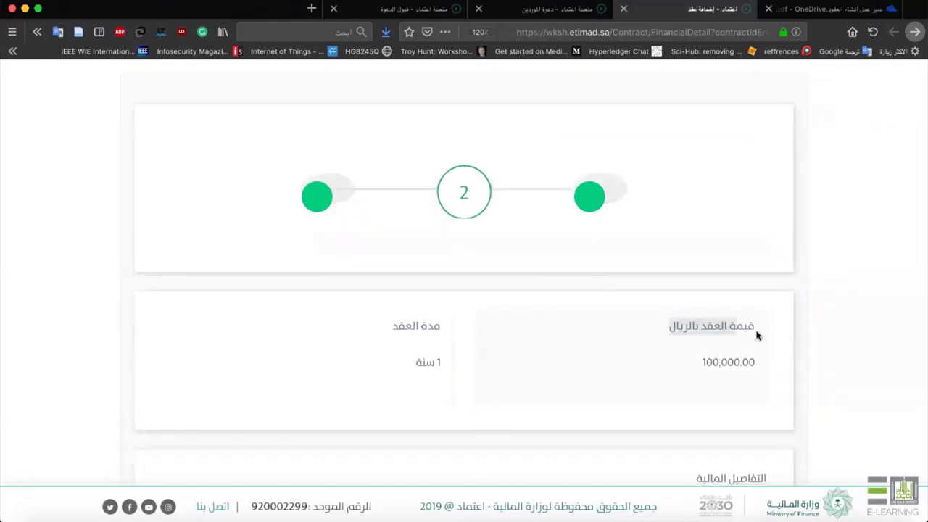
{"action": "scroll", "coordinate": [756, 331], "scroll_direction": "down", "scroll_amount": 3}
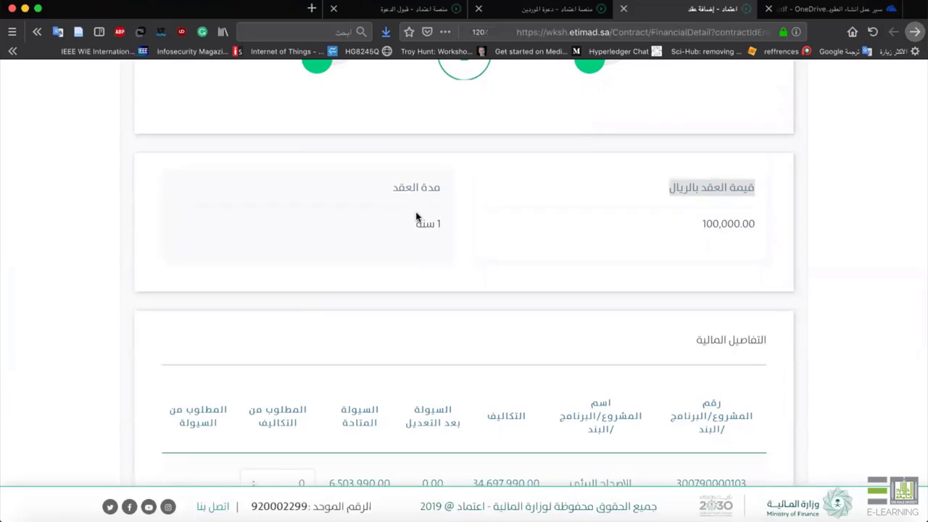
{"action": "scroll", "coordinate": [574, 255], "scroll_direction": "down", "scroll_amount": 3}
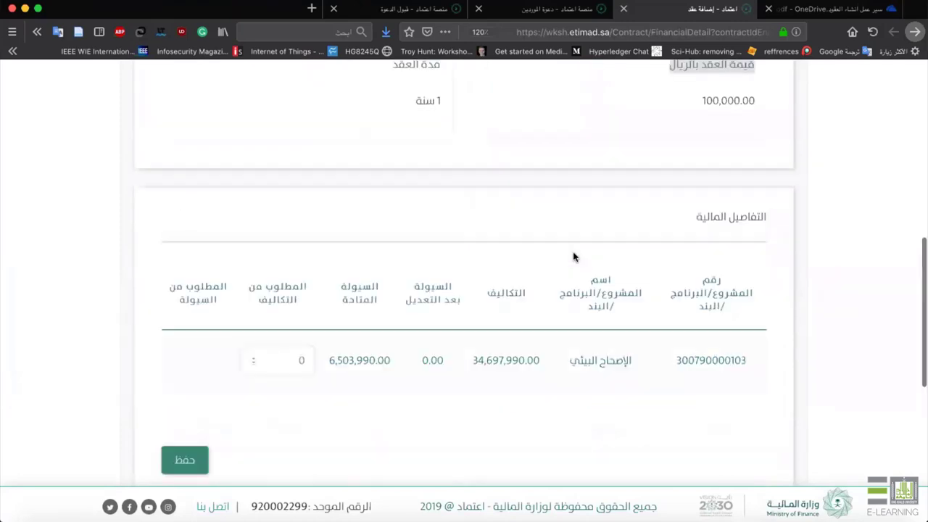
{"action": "scroll", "coordinate": [648, 241], "scroll_direction": "down", "scroll_amount": 2}
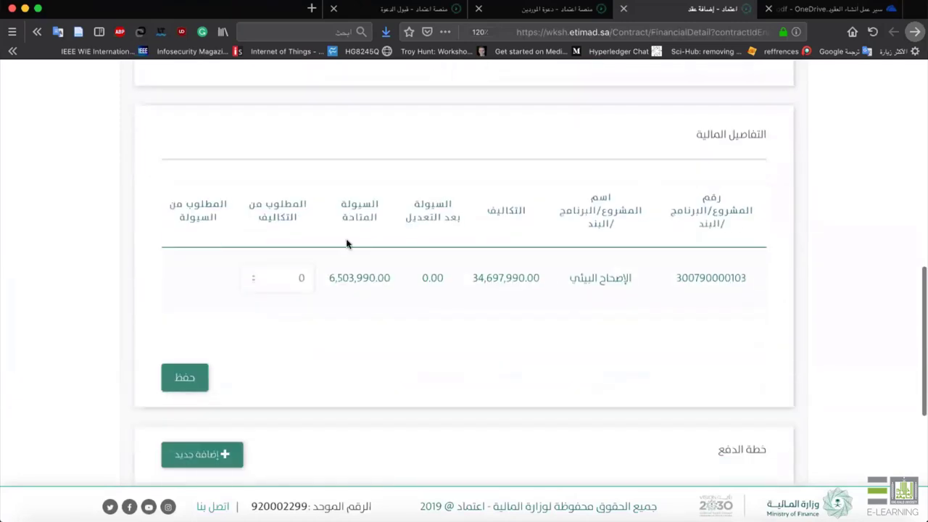
{"action": "left_click", "coordinate": [317, 274]}
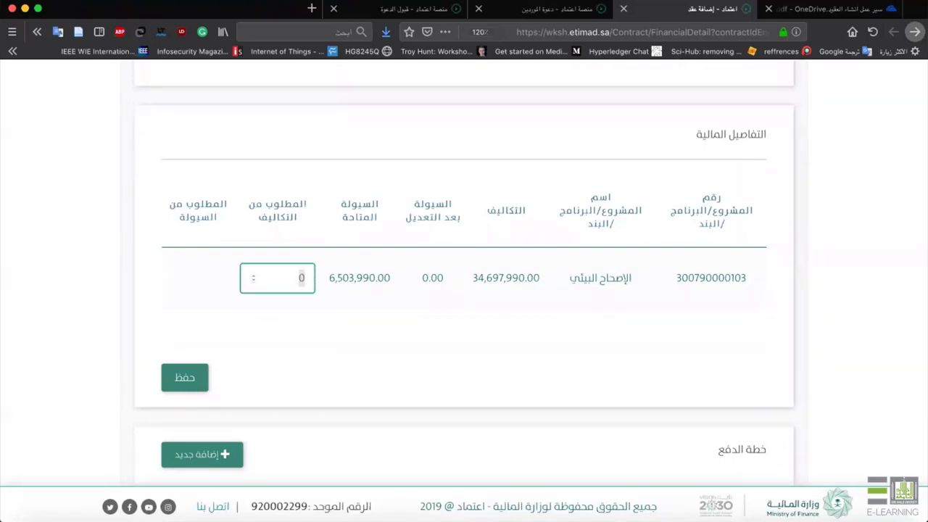
{"action": "type", "text": "100000"}
{"action": "left_click", "coordinate": [195, 377]}
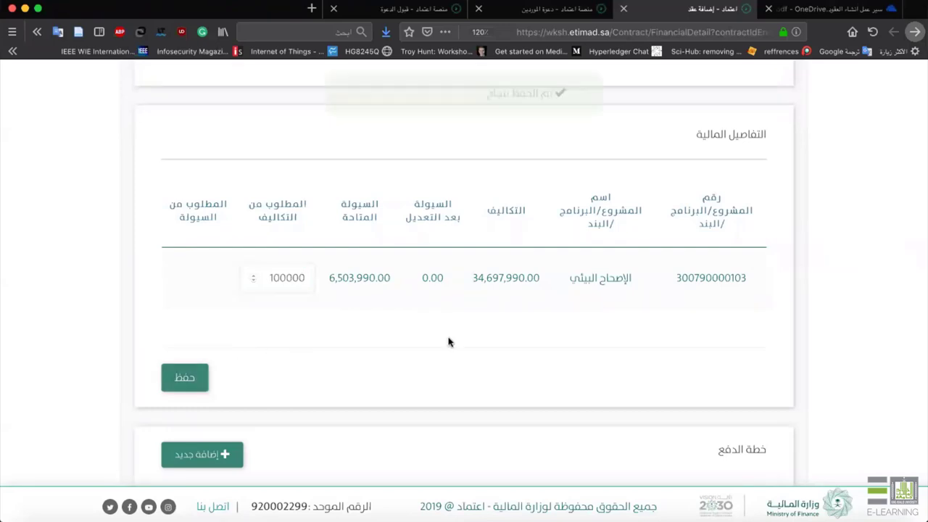
{"action": "scroll", "coordinate": [448, 342], "scroll_direction": "down", "scroll_amount": 5}
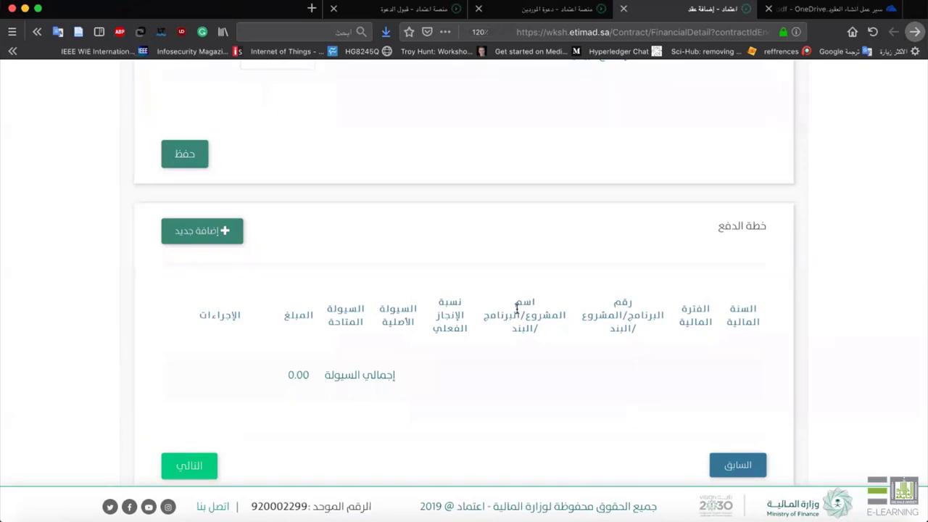
{"action": "left_click", "coordinate": [251, 244]}
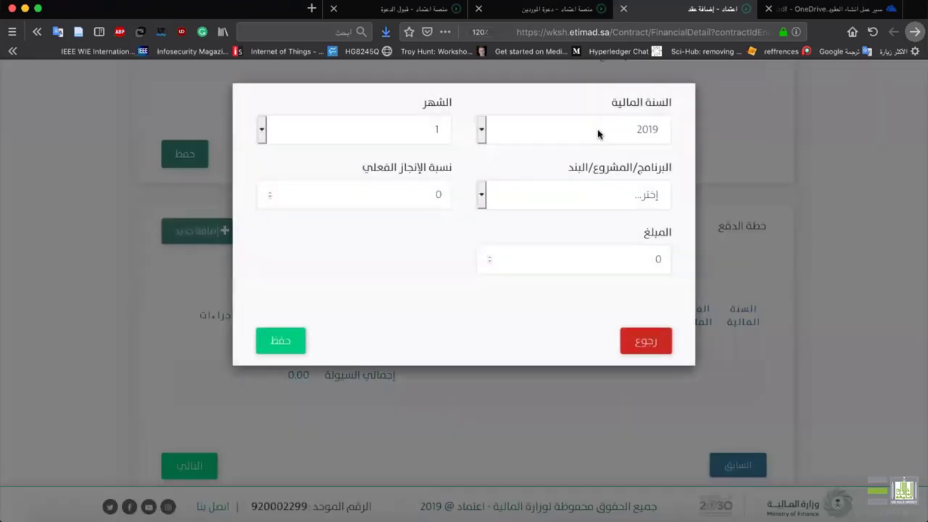
{"action": "left_click", "coordinate": [572, 121]}
{"action": "left_click", "coordinate": [500, 122]}
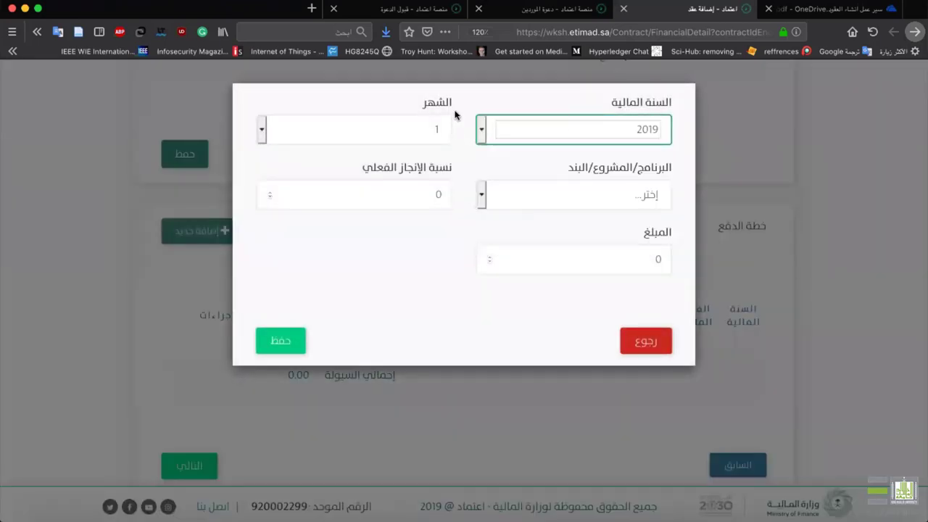
{"action": "left_click", "coordinate": [377, 126]}
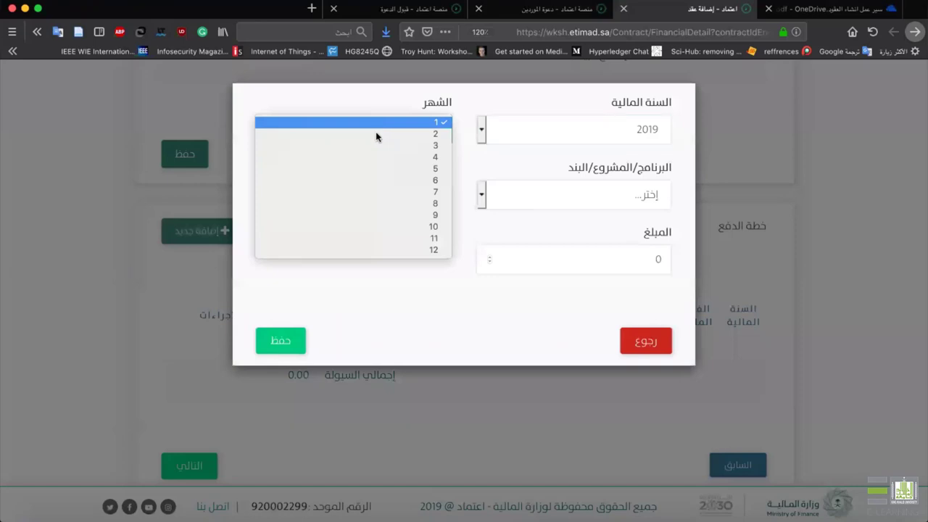
{"action": "left_click", "coordinate": [381, 145]}
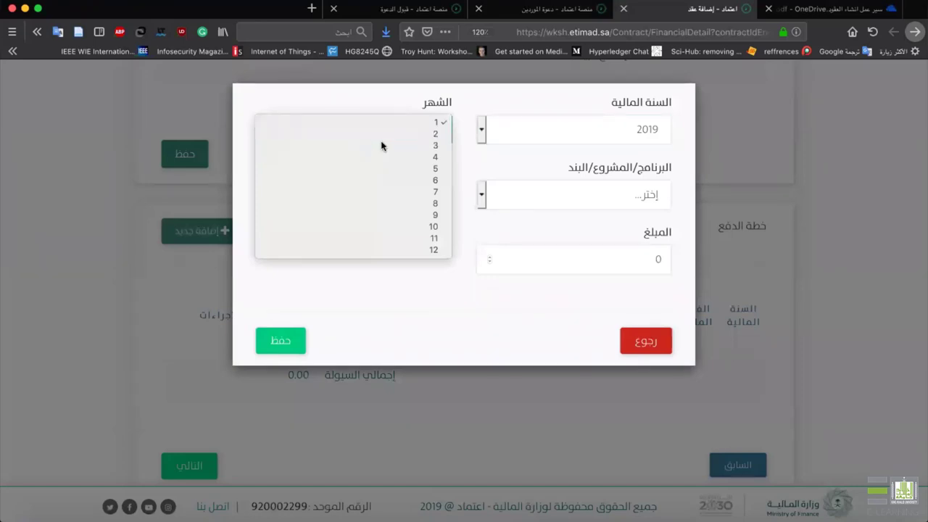
{"action": "left_click", "coordinate": [625, 192]}
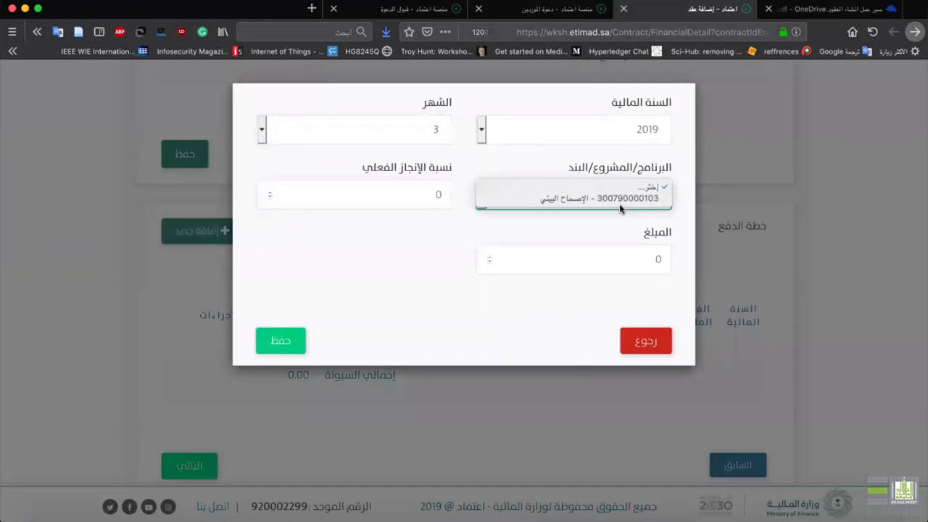
{"action": "left_click", "coordinate": [591, 196]}
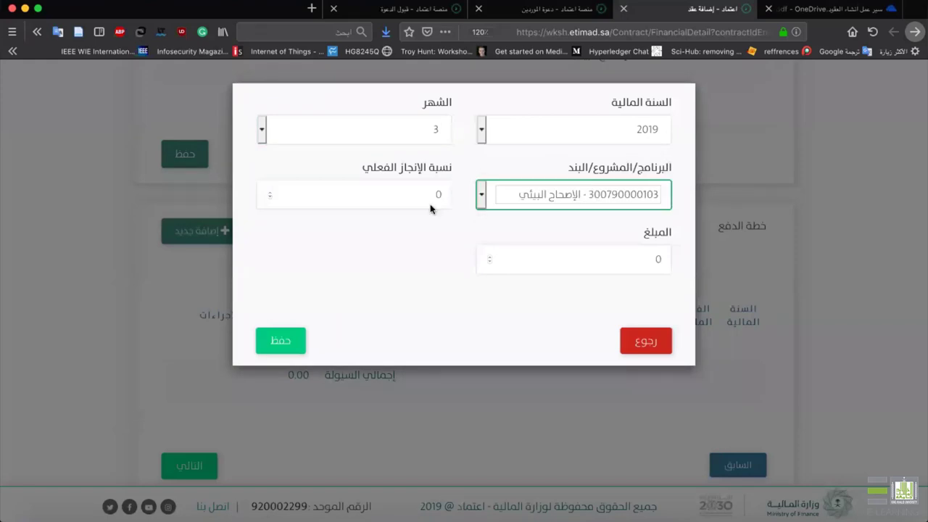
Give the entry 50% actual completion and a 50,000 amount, then save the row.
{"action": "left_click", "coordinate": [393, 203]}
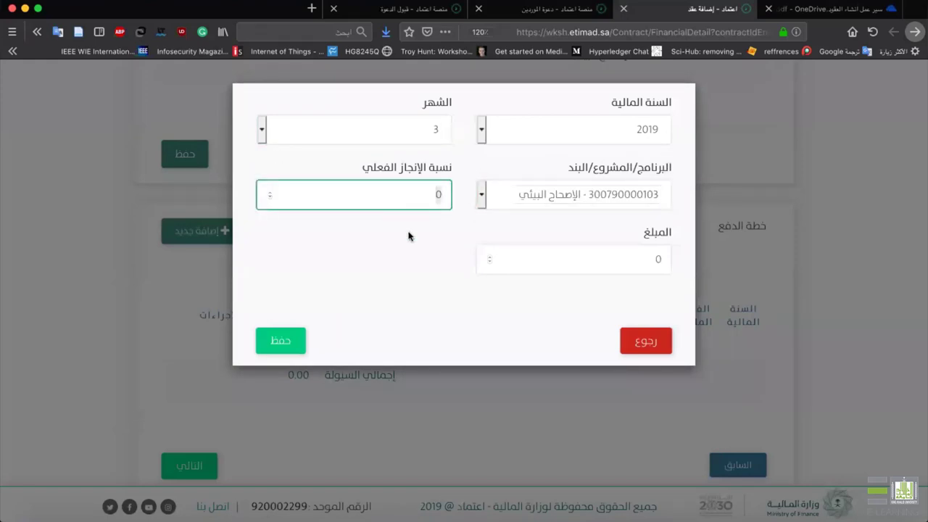
{"action": "left_click", "coordinate": [387, 267]}
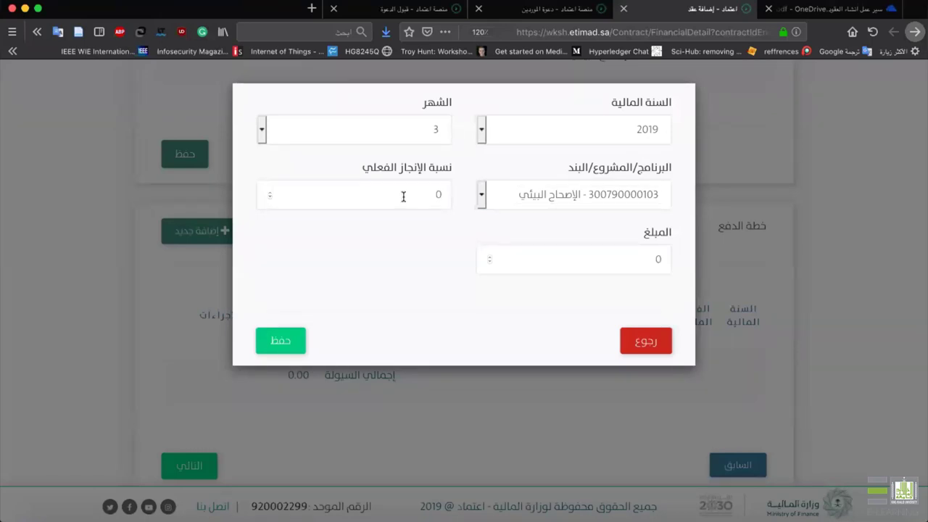
{"action": "left_click", "coordinate": [403, 196]}
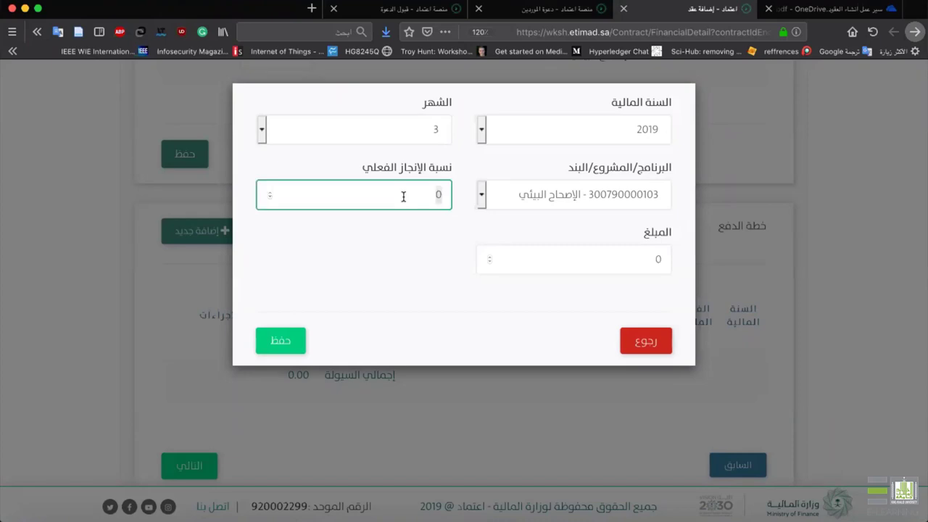
{"action": "type", "text": "50"}
{"action": "left_click", "coordinate": [594, 264]}
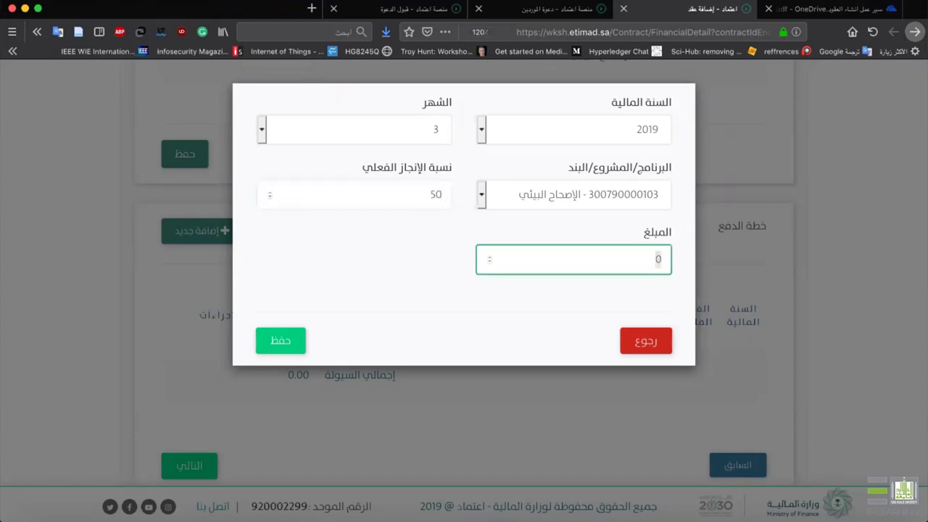
{"action": "key", "text": "BackSpace"}
{"action": "type", "text": "150"}
{"action": "type", "text": "0000"}
{"action": "left_click", "coordinate": [406, 331]}
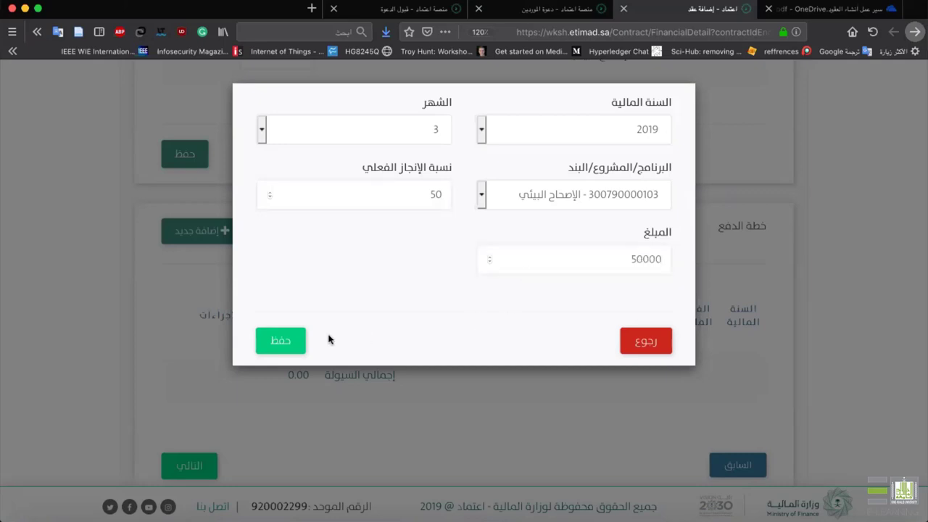
{"action": "left_click", "coordinate": [288, 343]}
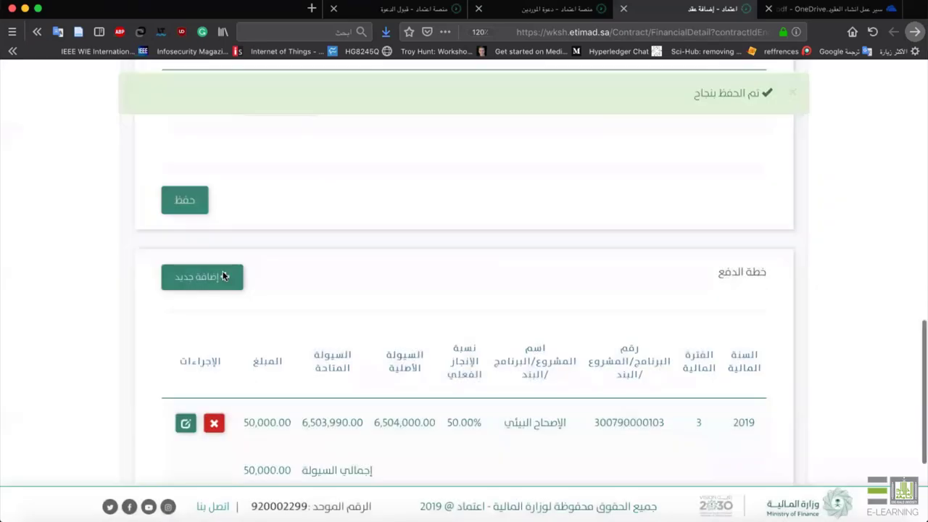
Add and save a second row: month 6, environmental reform item, 50% and 50,000.
{"action": "left_click", "coordinate": [222, 276]}
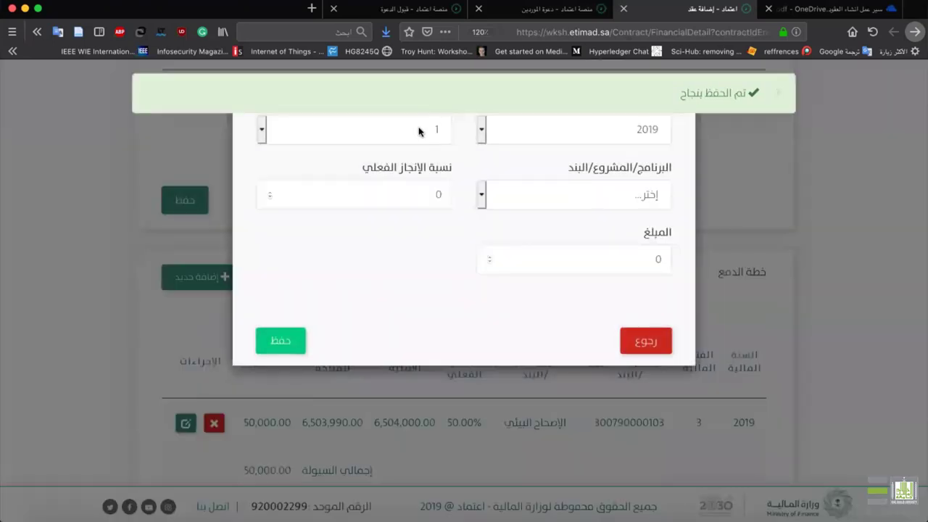
{"action": "left_click", "coordinate": [363, 142]}
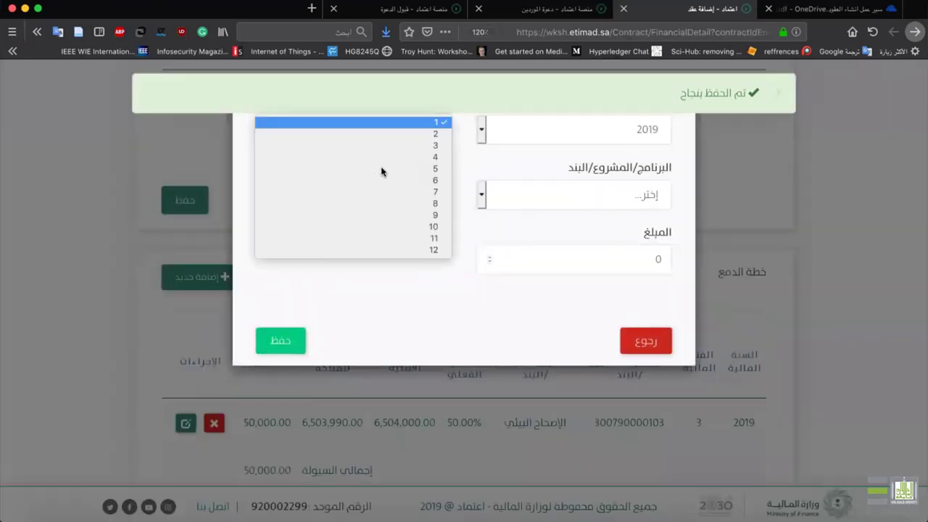
{"action": "left_click", "coordinate": [599, 194]}
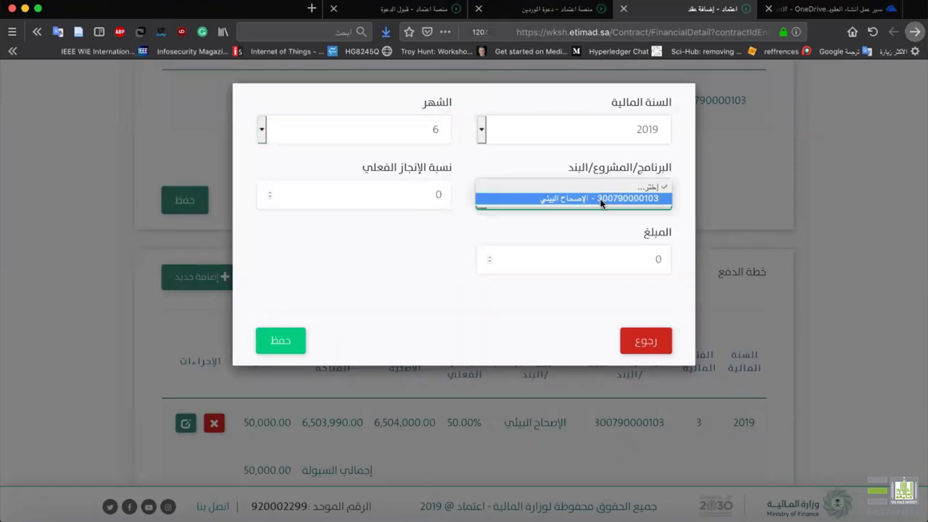
{"action": "left_click", "coordinate": [605, 201]}
{"action": "key", "text": "Tab"}
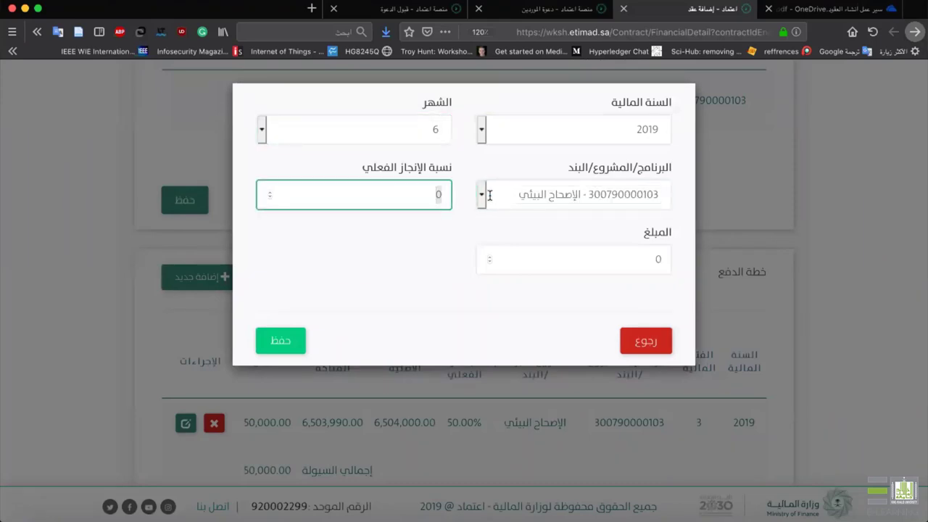
{"action": "type", "text": "50"}
{"action": "key", "text": "Tab"}
{"action": "type", "text": "50000"}
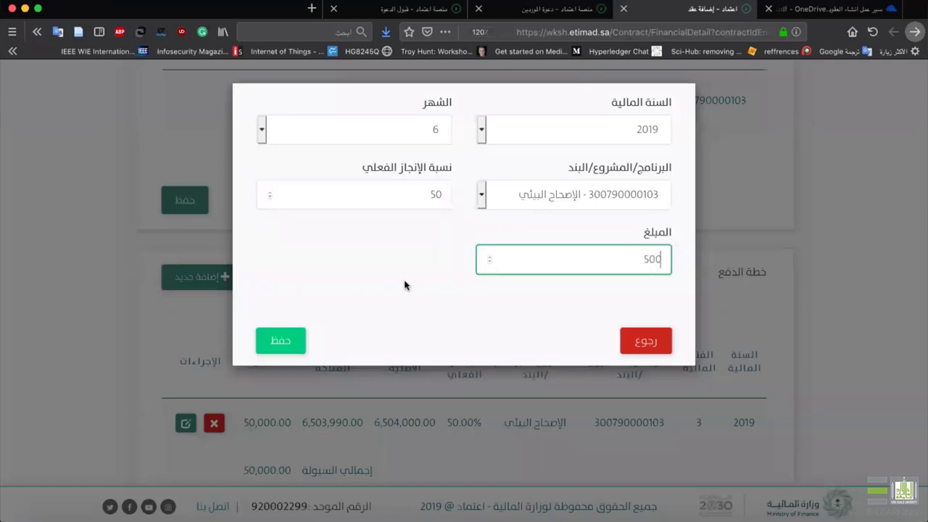
{"action": "left_click", "coordinate": [282, 343]}
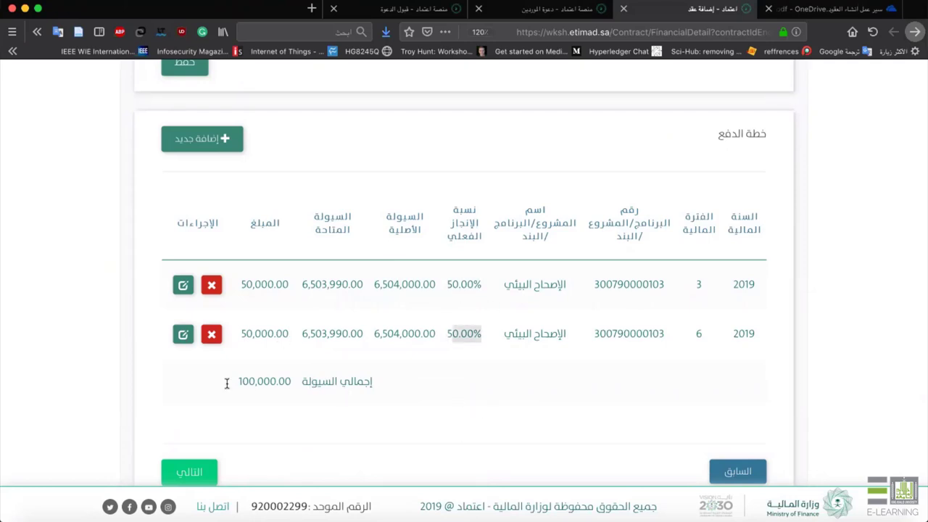
Check the 100,000.00 liquidity total and proceed to the attachments step.
{"action": "left_click_drag", "start_coordinate": [242, 378], "coordinate": [288, 376]}
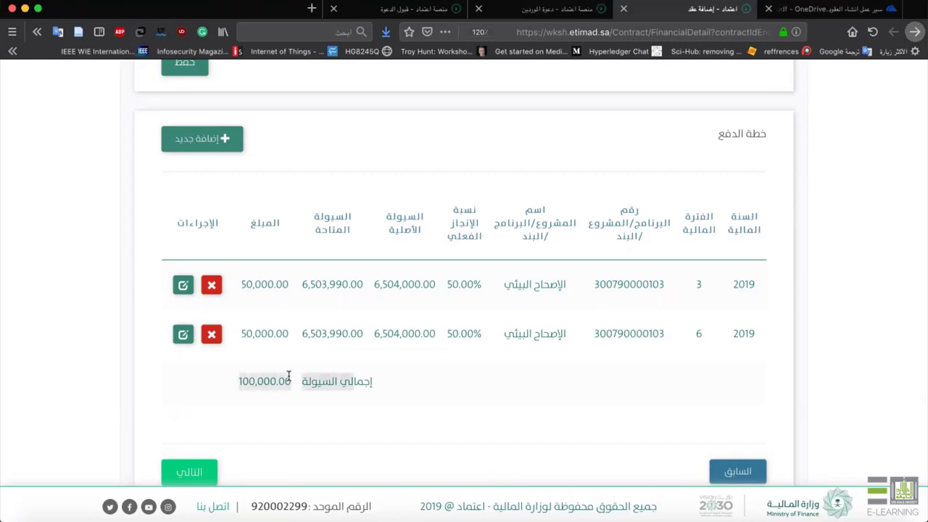
{"action": "scroll", "coordinate": [289, 375], "scroll_direction": "up", "scroll_amount": 10}
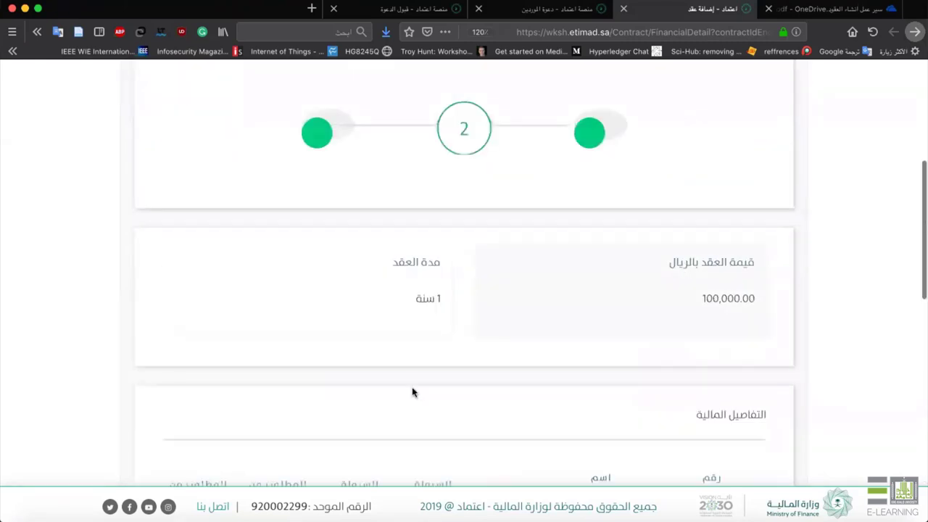
{"action": "scroll", "coordinate": [367, 377], "scroll_direction": "down", "scroll_amount": 4}
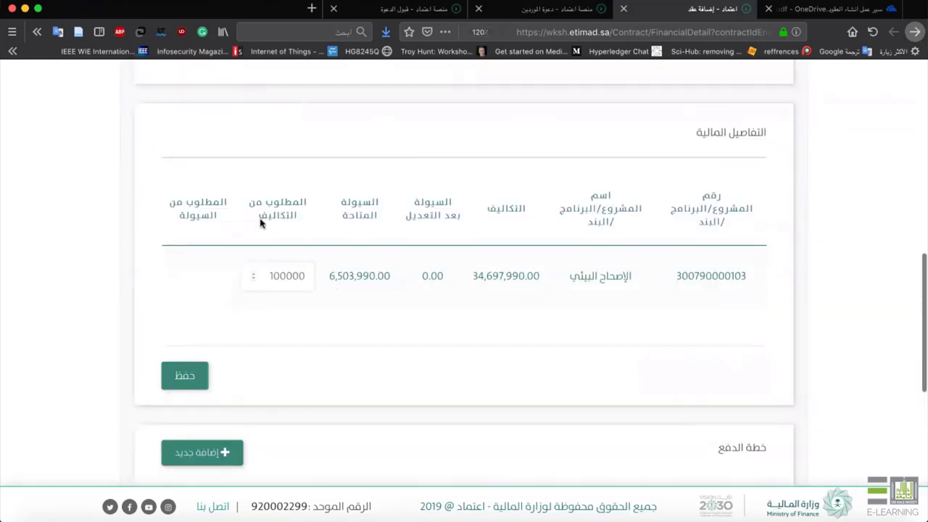
{"action": "scroll", "coordinate": [278, 337], "scroll_direction": "down", "scroll_amount": 2}
{"action": "scroll", "coordinate": [277, 341], "scroll_direction": "down", "scroll_amount": 3}
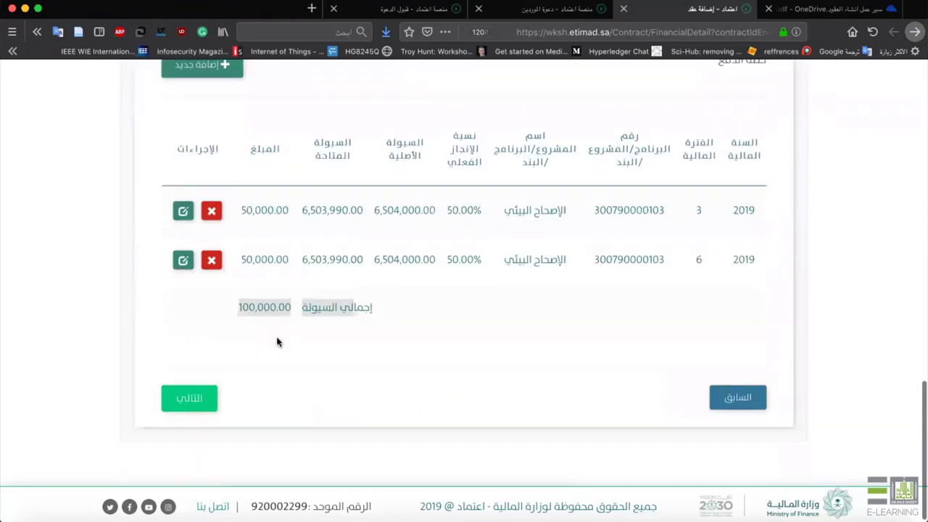
{"action": "left_click", "coordinate": [185, 404]}
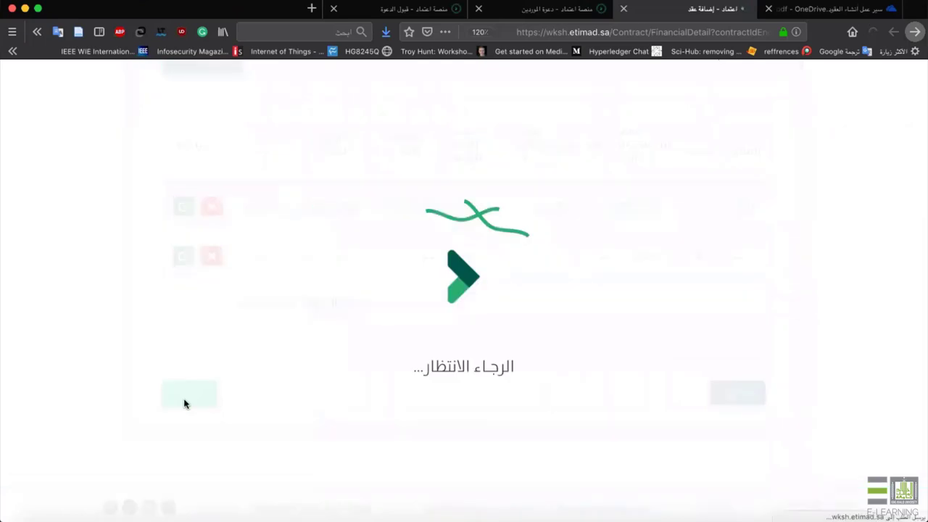
{"action": "scroll", "coordinate": [514, 342], "scroll_direction": "down", "scroll_amount": 5}
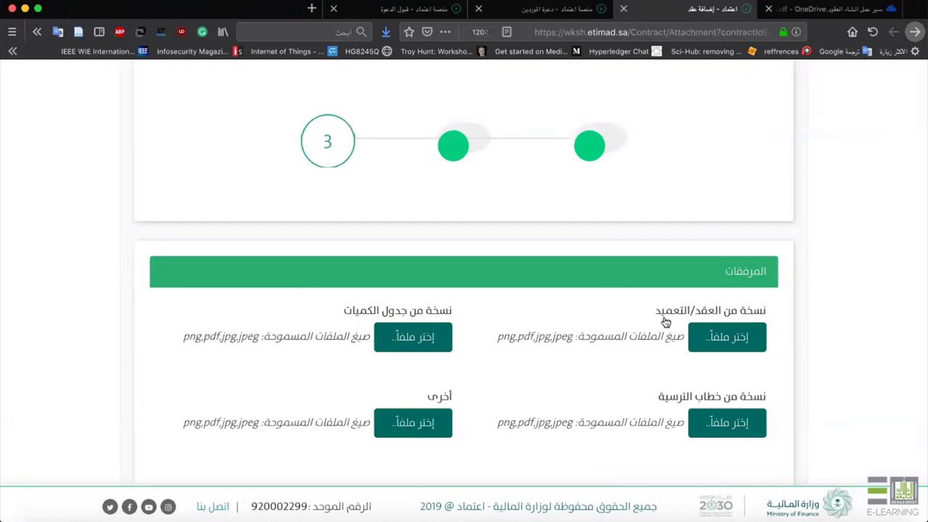
Attach 1*-ZpGFJUnZ5-j0LhYeu_itQ.jpeg as the contract copy from the file chooser.
{"action": "left_click", "coordinate": [424, 429]}
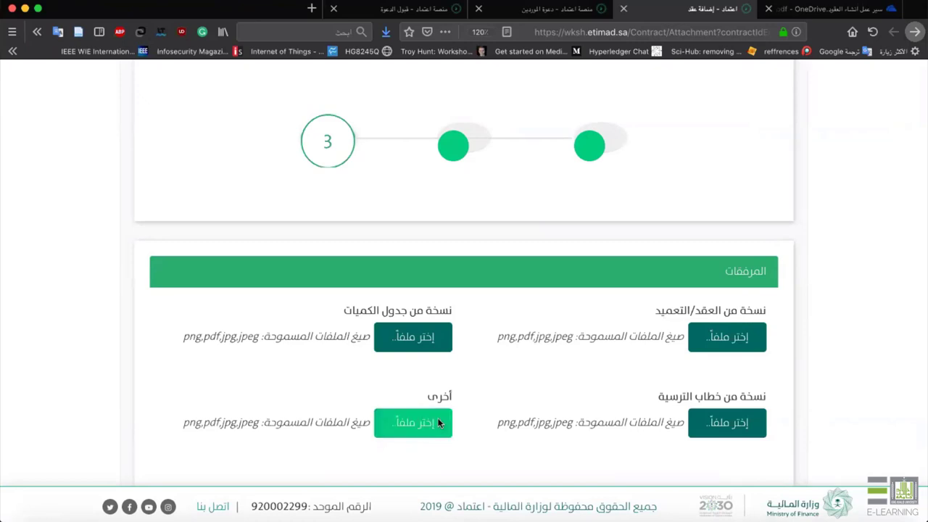
{"action": "left_click", "coordinate": [437, 418]}
{"action": "scroll", "coordinate": [398, 232], "scroll_direction": "down", "scroll_amount": 5}
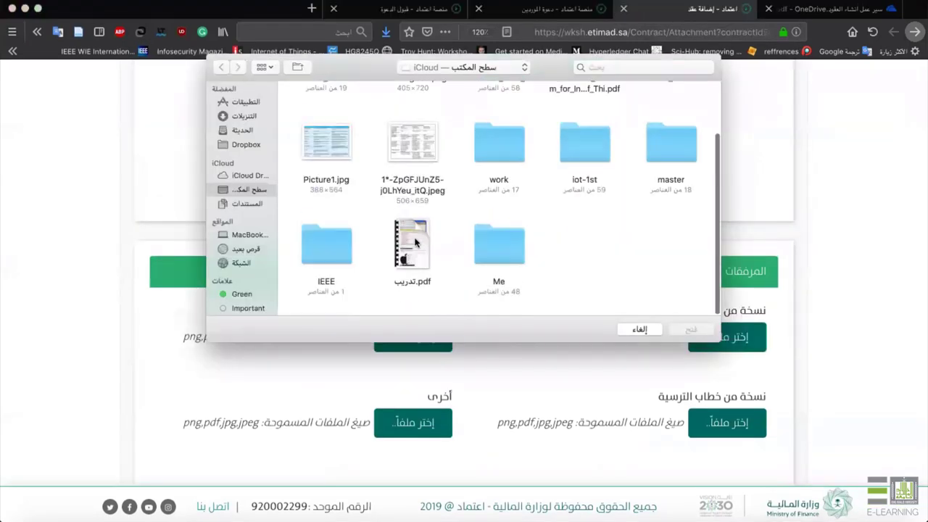
{"action": "scroll", "coordinate": [406, 188], "scroll_direction": "up", "scroll_amount": 5}
{"action": "scroll", "coordinate": [413, 179], "scroll_direction": "down", "scroll_amount": 3}
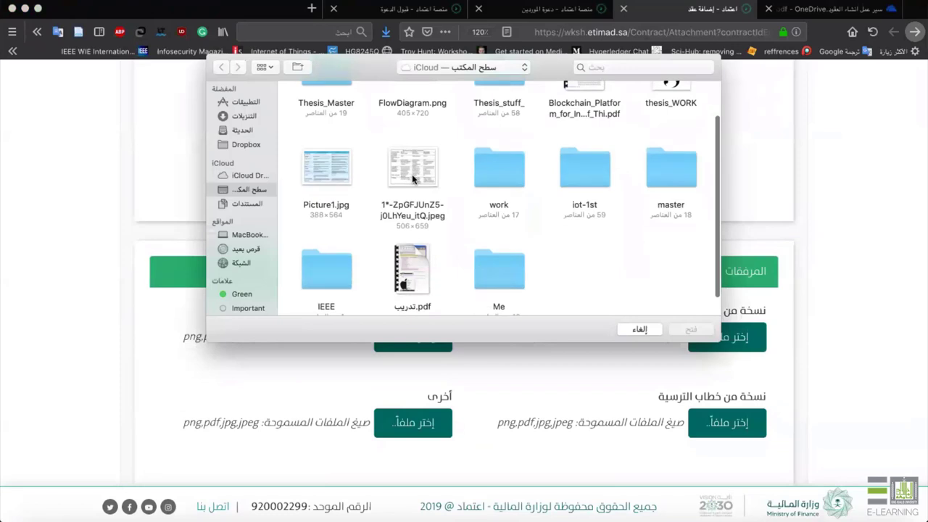
{"action": "double_click", "coordinate": [412, 171]}
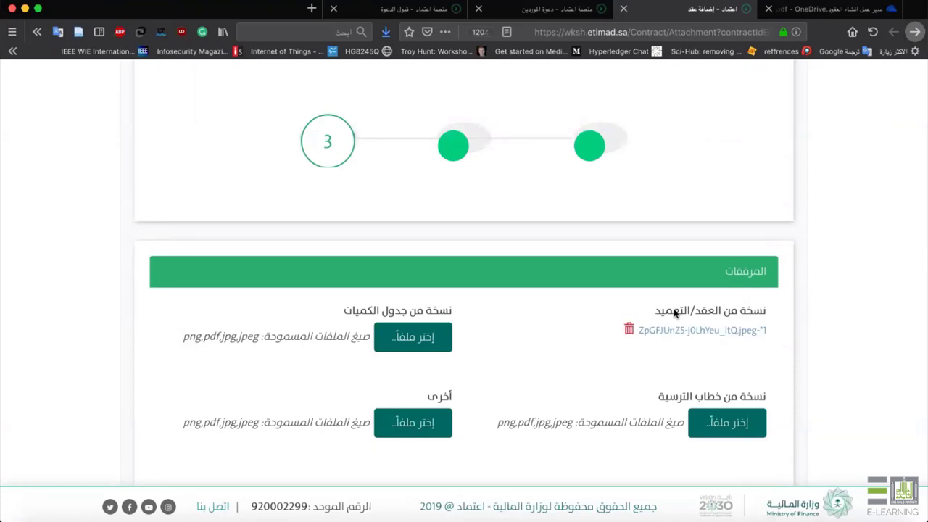
{"action": "scroll", "coordinate": [674, 312], "scroll_direction": "down", "scroll_amount": 3}
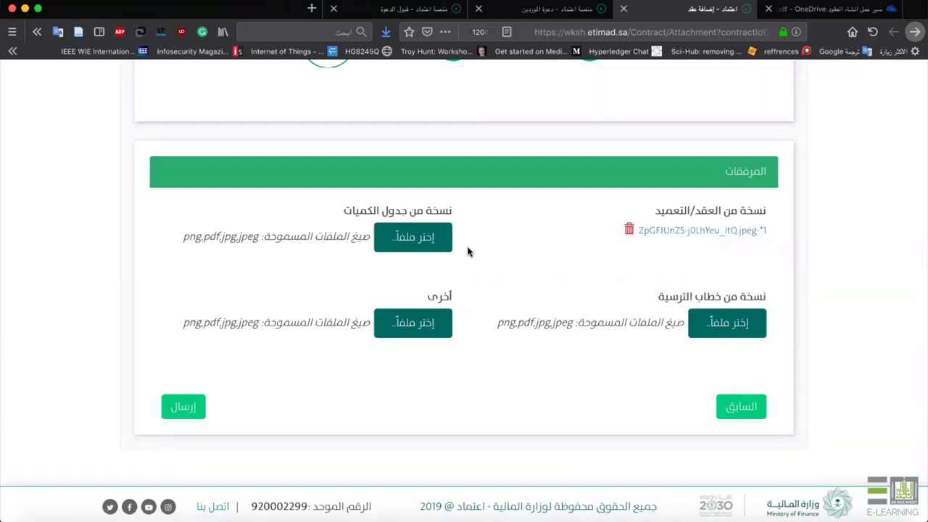
{"action": "scroll", "coordinate": [545, 353], "scroll_direction": "down", "scroll_amount": 1}
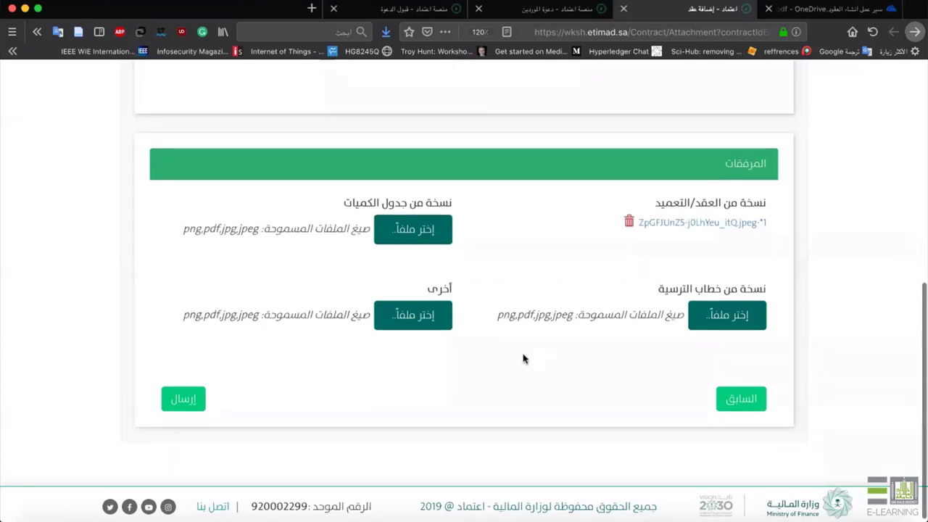
Send the contract, check the workflow slide's step 5 approval, and return to the contracts list.
{"action": "left_click", "coordinate": [176, 406]}
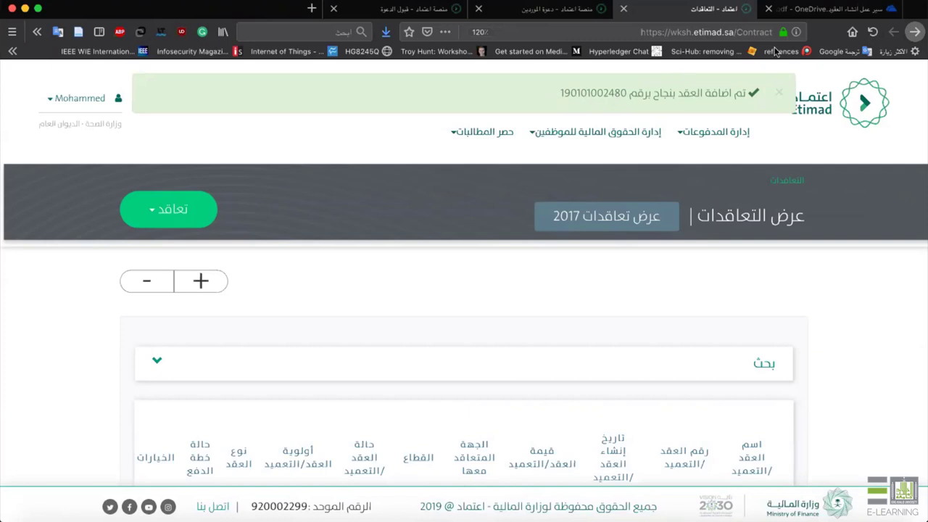
{"action": "left_click", "coordinate": [787, 13]}
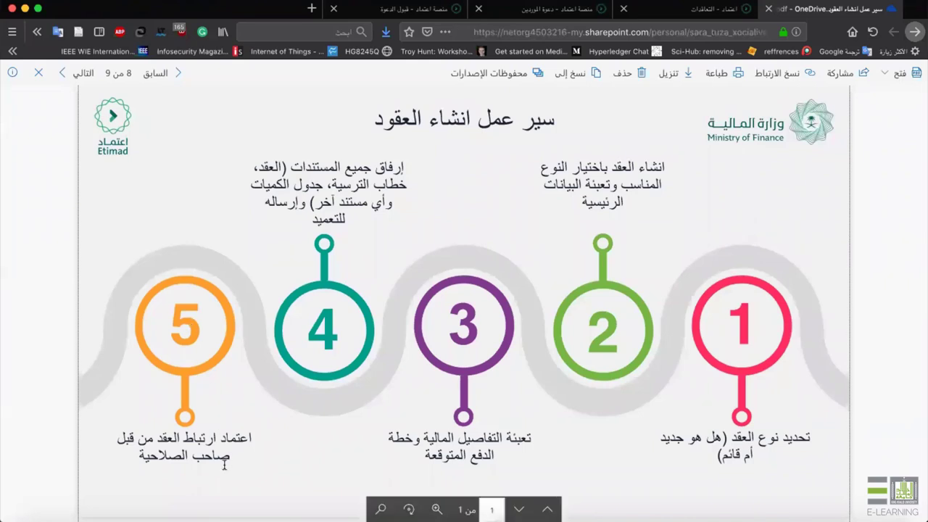
{"action": "left_click_drag", "start_coordinate": [177, 438], "coordinate": [137, 458]}
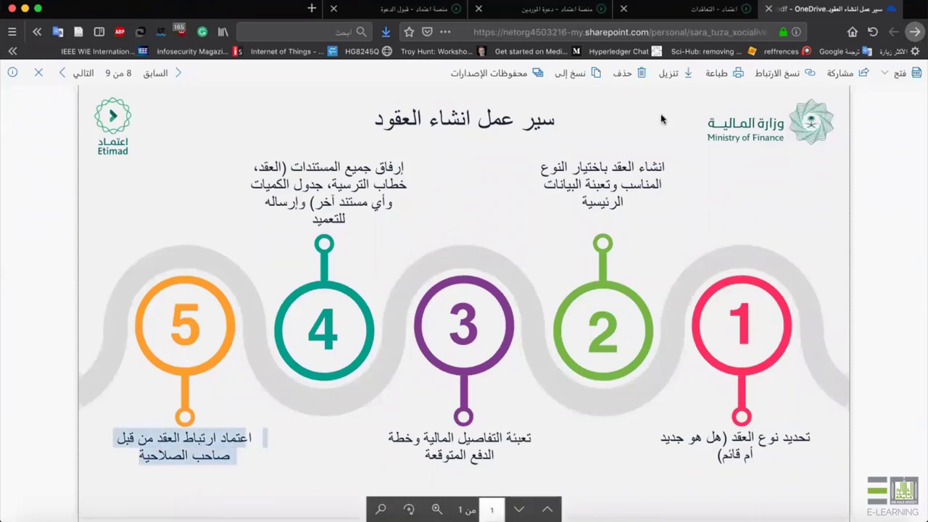
{"action": "left_click", "coordinate": [692, 9]}
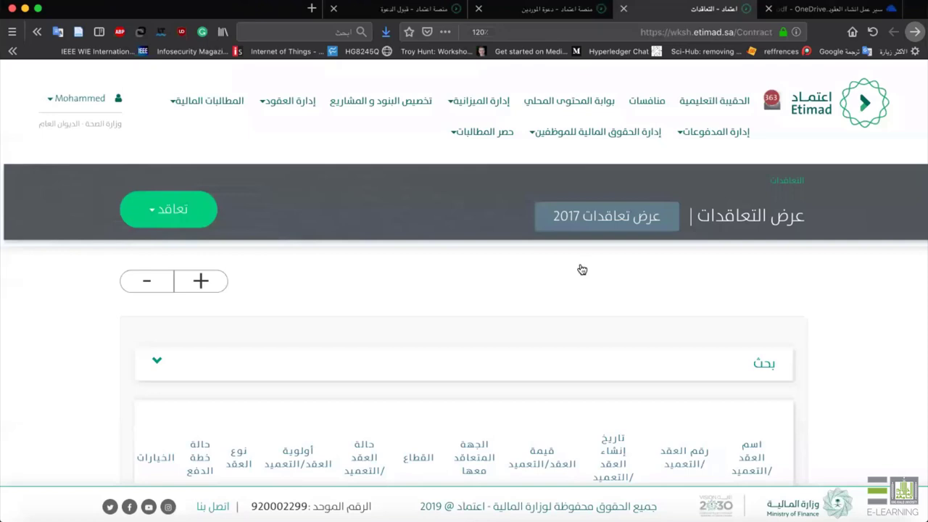
{"action": "scroll", "coordinate": [582, 266], "scroll_direction": "down", "scroll_amount": 5}
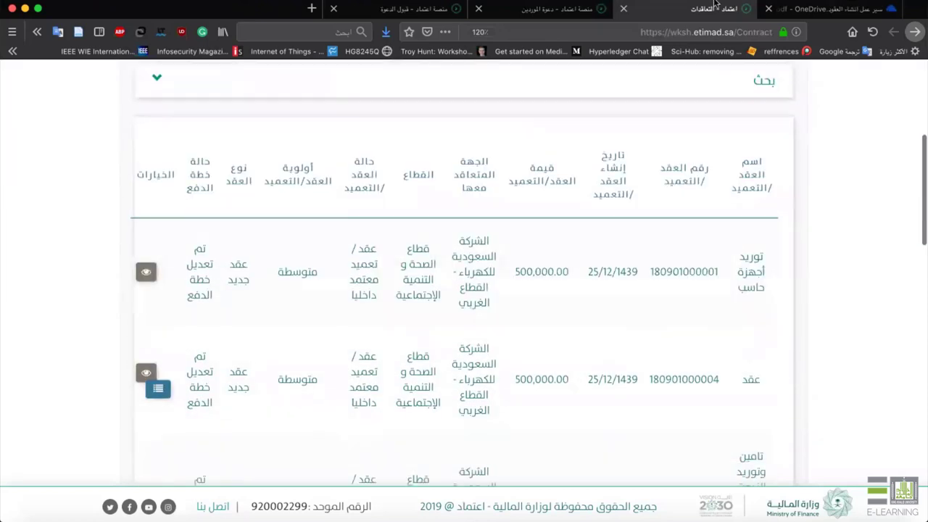